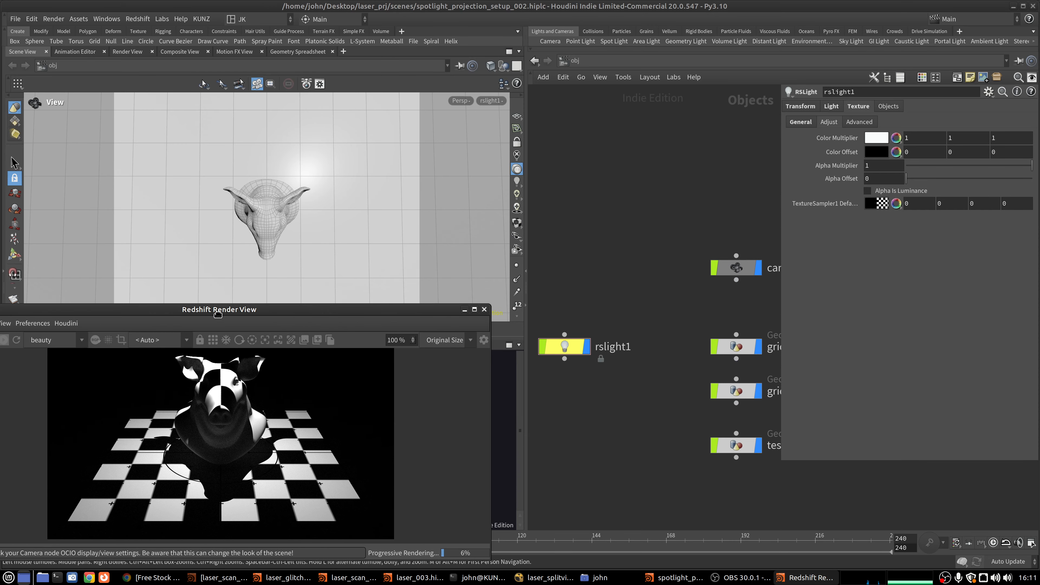
- Set the rslight1 texture's Color Multiplier to 1, 0.1, 0 for an orange-red projection
double_click(963, 140)
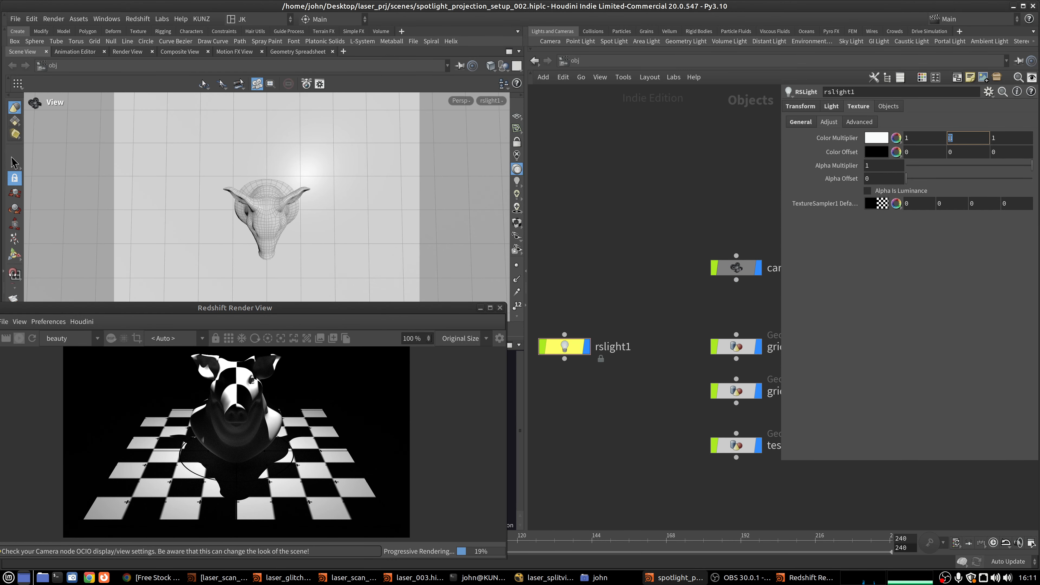
type("0")
key("Tab")
key("Return")
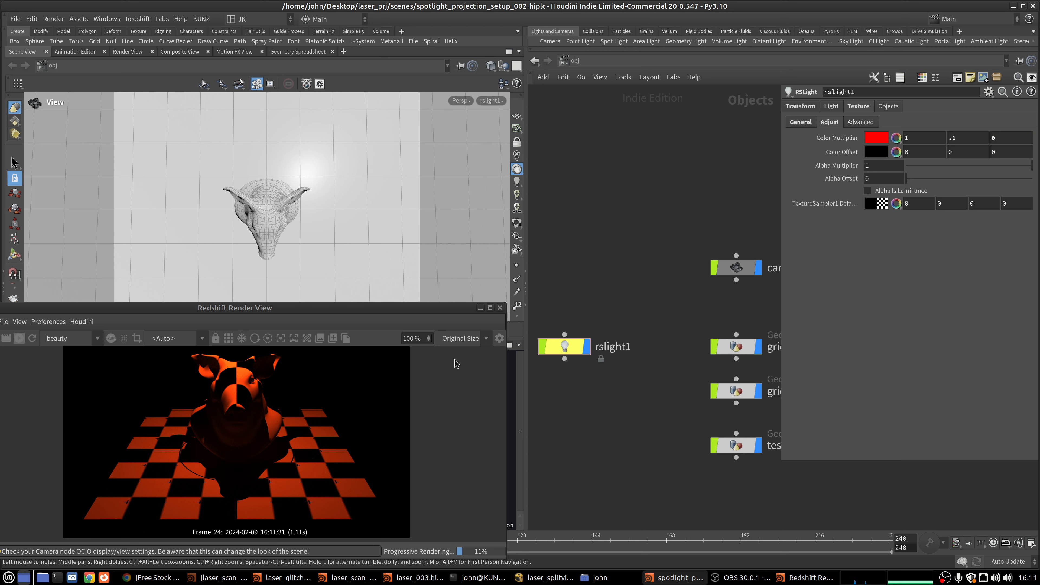
- Raise the rslight1 spotlight's Exposure (EV) to 4 and reposition the image in the render view
left_click(830, 106)
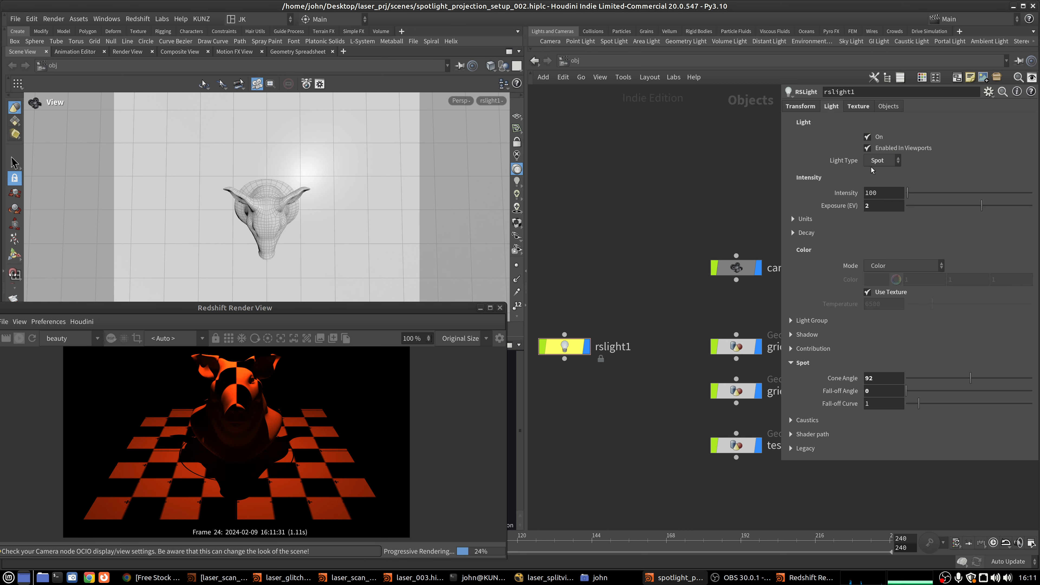
double_click(881, 206)
type("4")
key("Return")
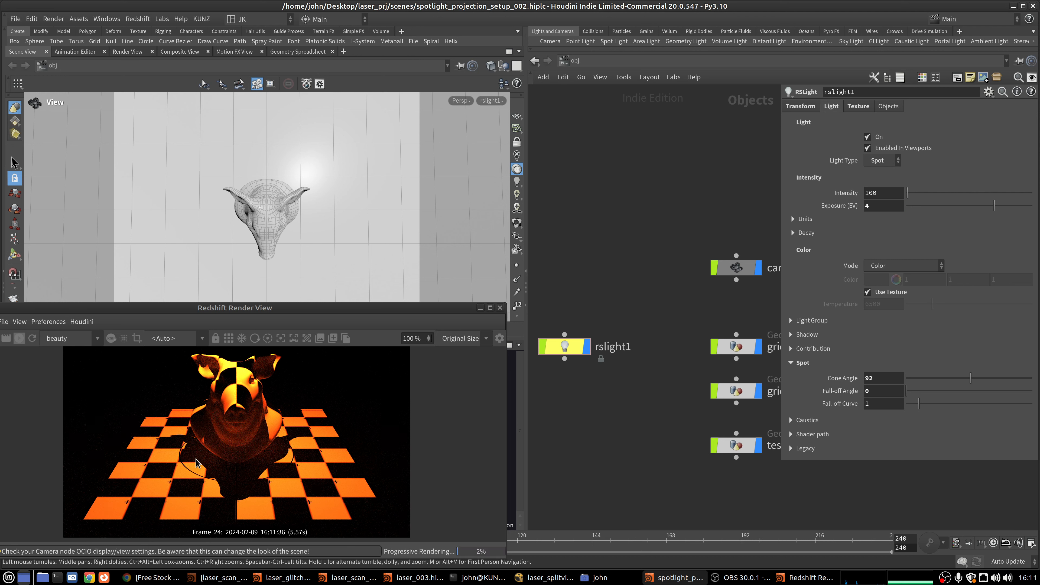
left_click_drag(257, 417, 226, 411)
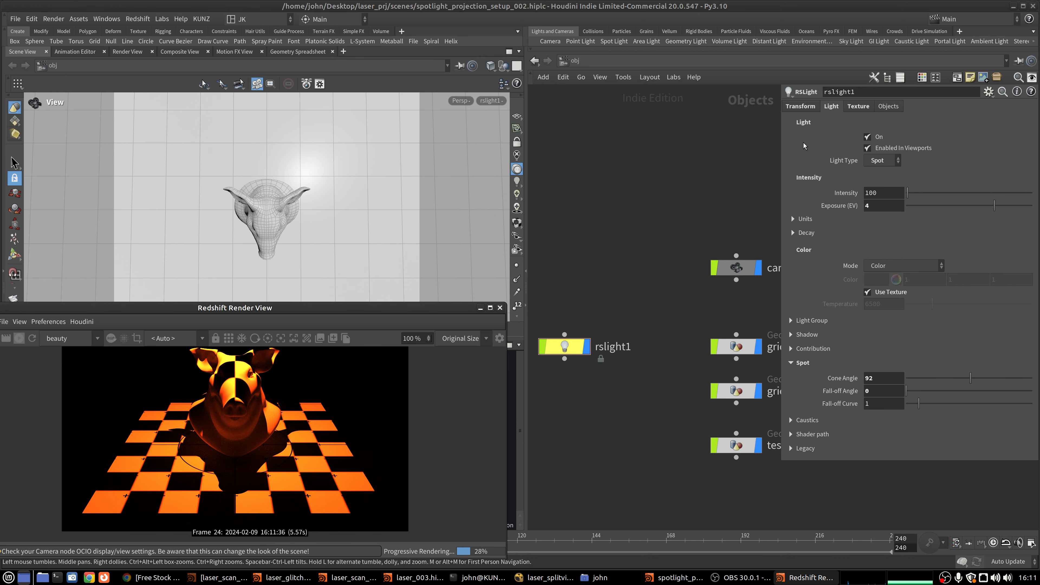
- Try a texture Color Offset of 0.6 in red and 0.8 in green, undoing each change
left_click(858, 106)
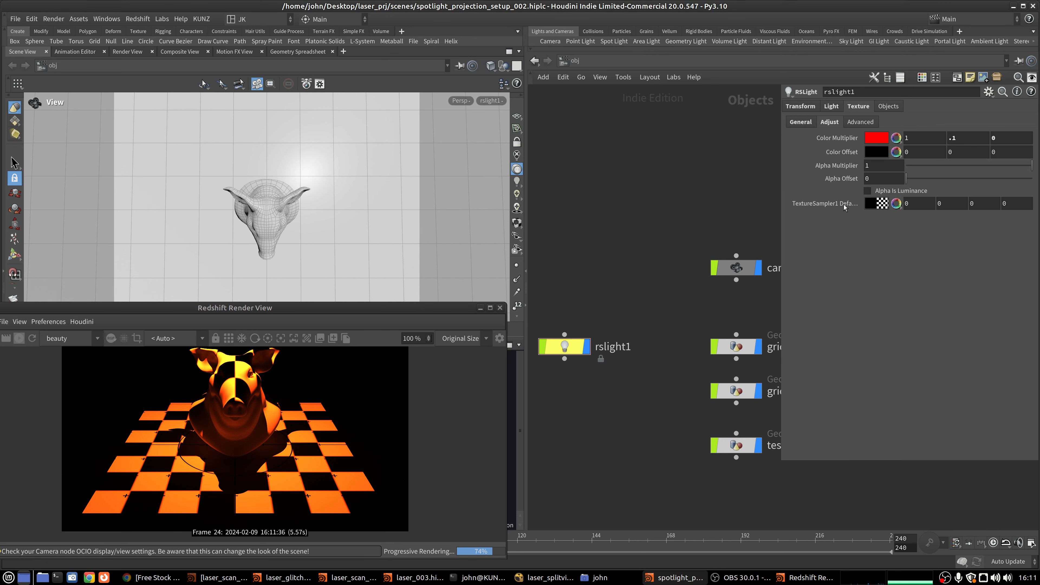
middle_click(914, 153)
middle_click_drag(915, 153, 929, 157)
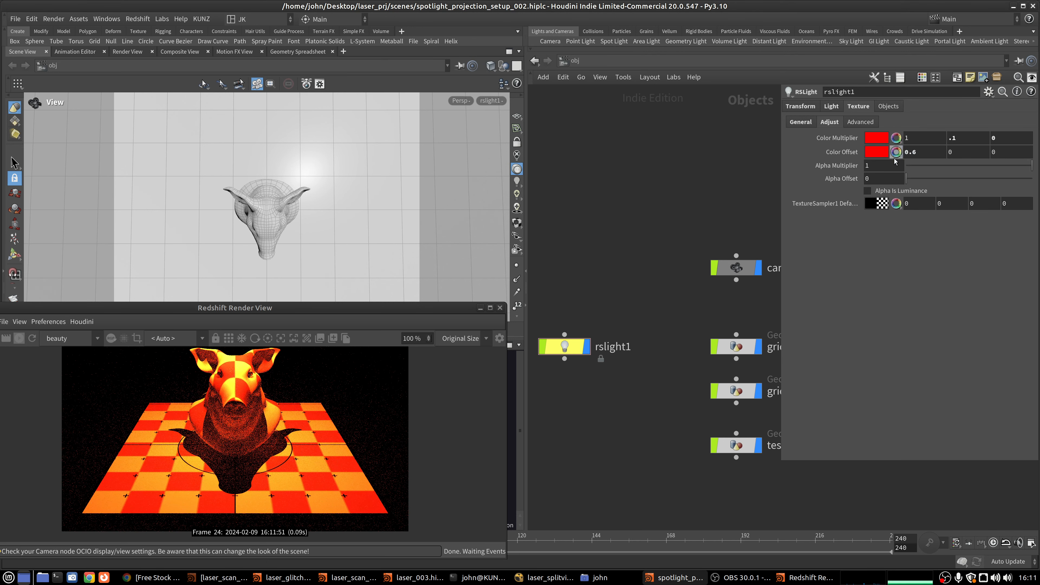
key("ctrl+z")
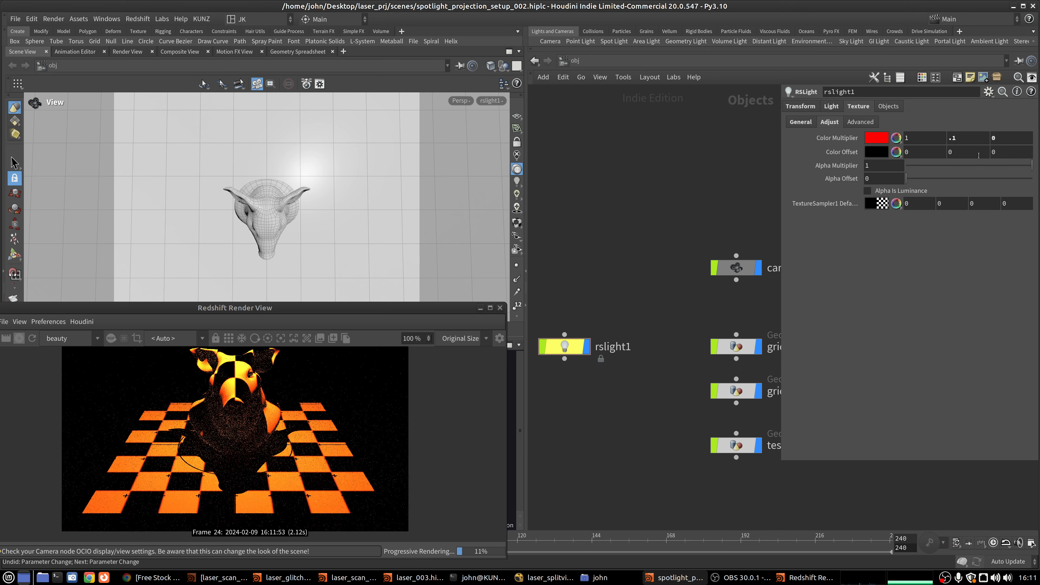
middle_click_drag(973, 152, 992, 154)
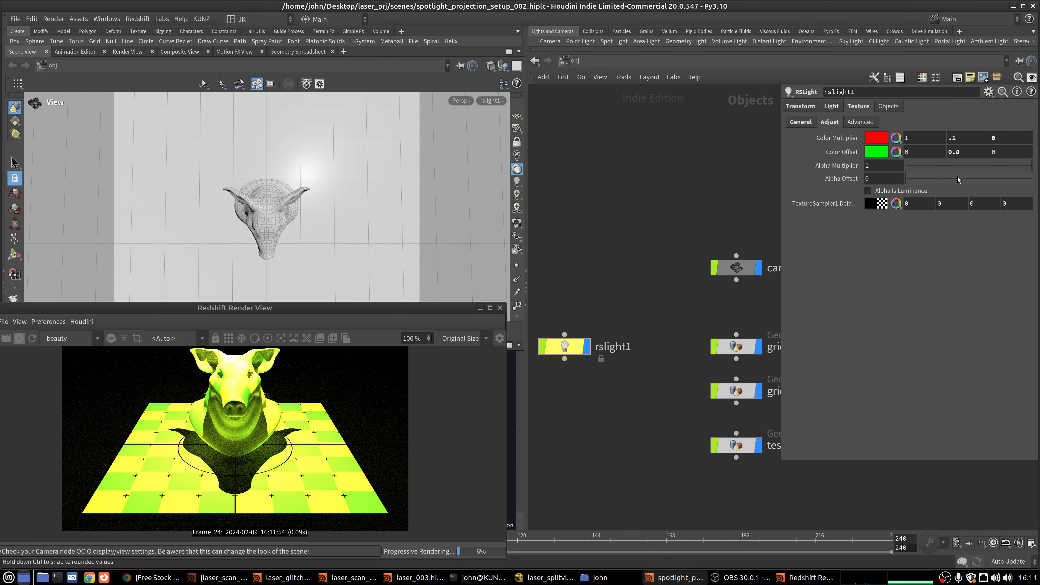
key("ctrl+z")
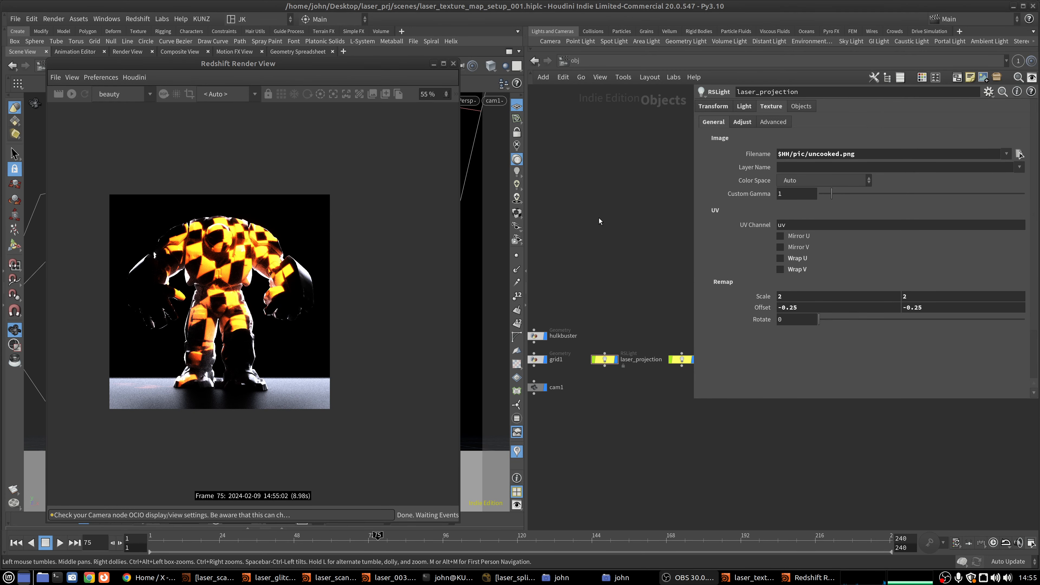
- Set the laser_projection spotlight's Cone Angle to 43 so the texture covers more of the robot
scroll(614, 360, "up", 3)
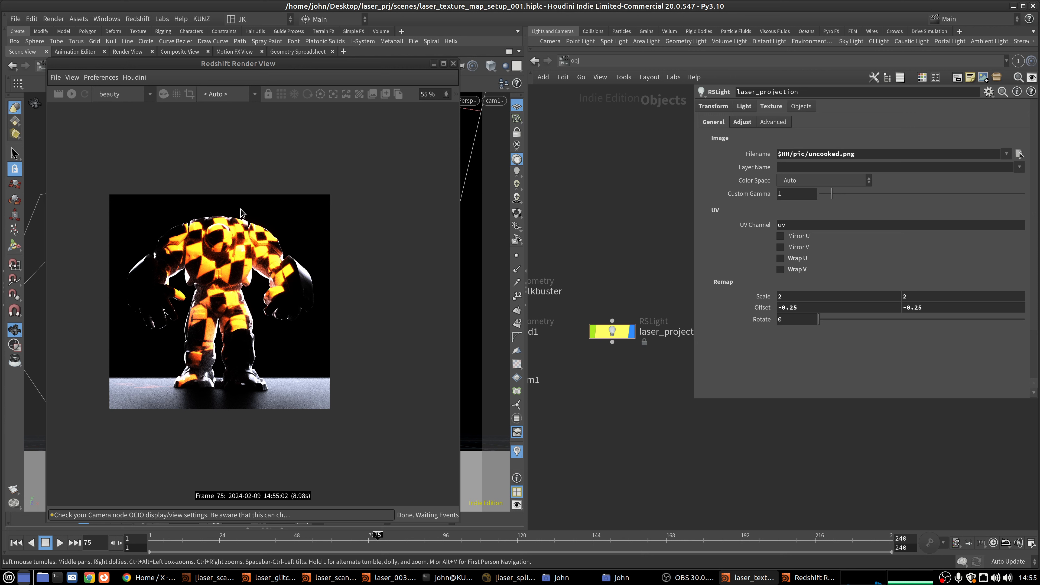
left_click(742, 107)
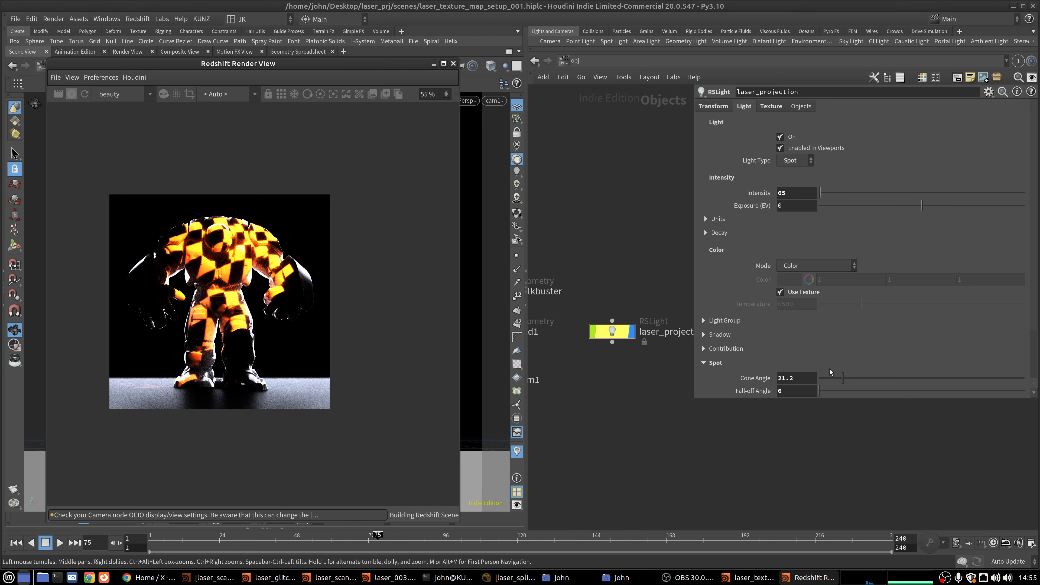
left_click_drag(842, 378, 860, 379)
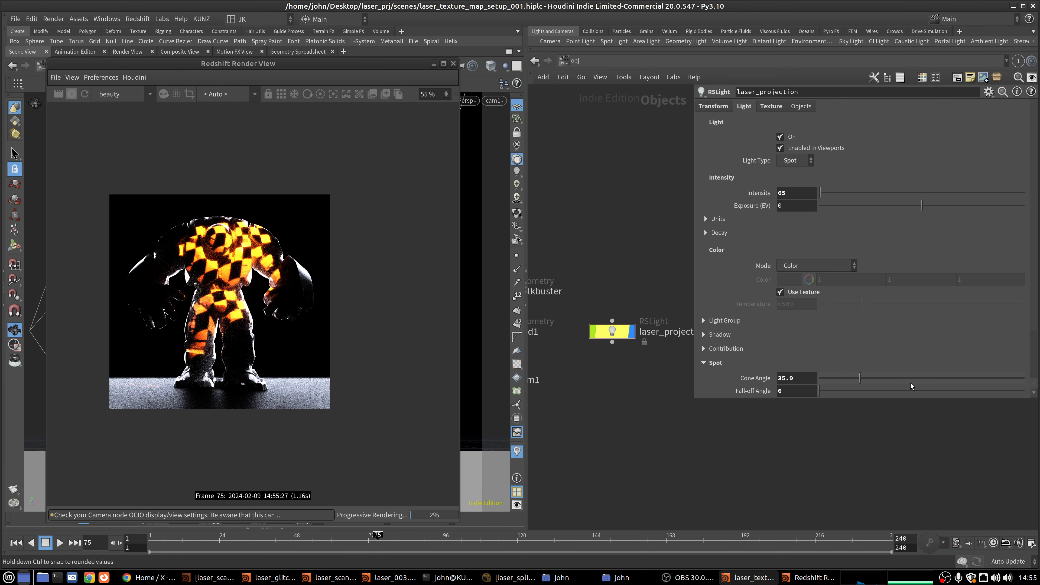
left_click_drag(908, 381, 867, 376)
scroll(218, 246, "up", 2)
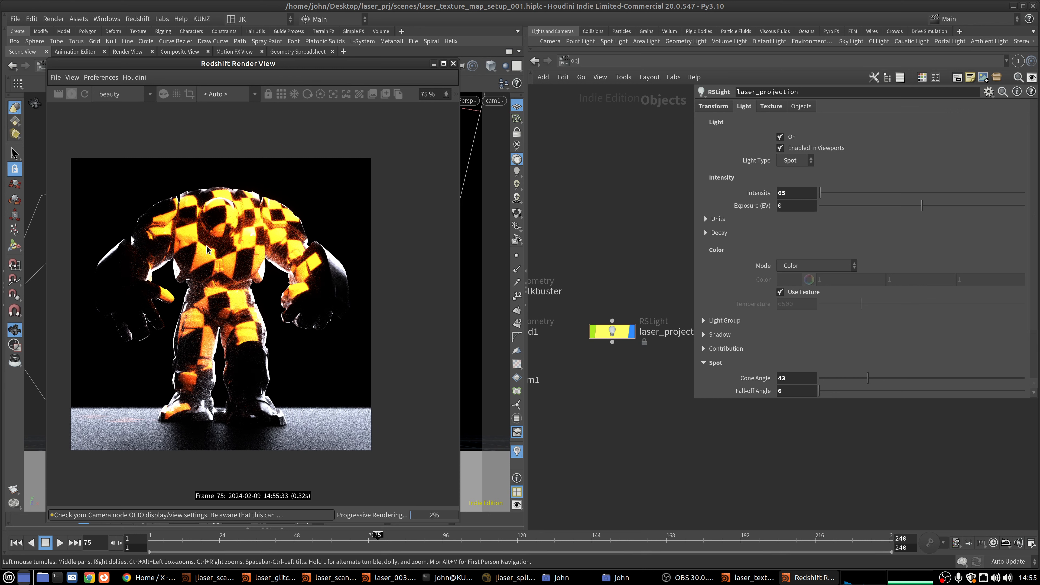
- Return to the laser_projection texture settings, inspect the projected texture up close in the render, and close the Redshift render view
left_click(771, 106)
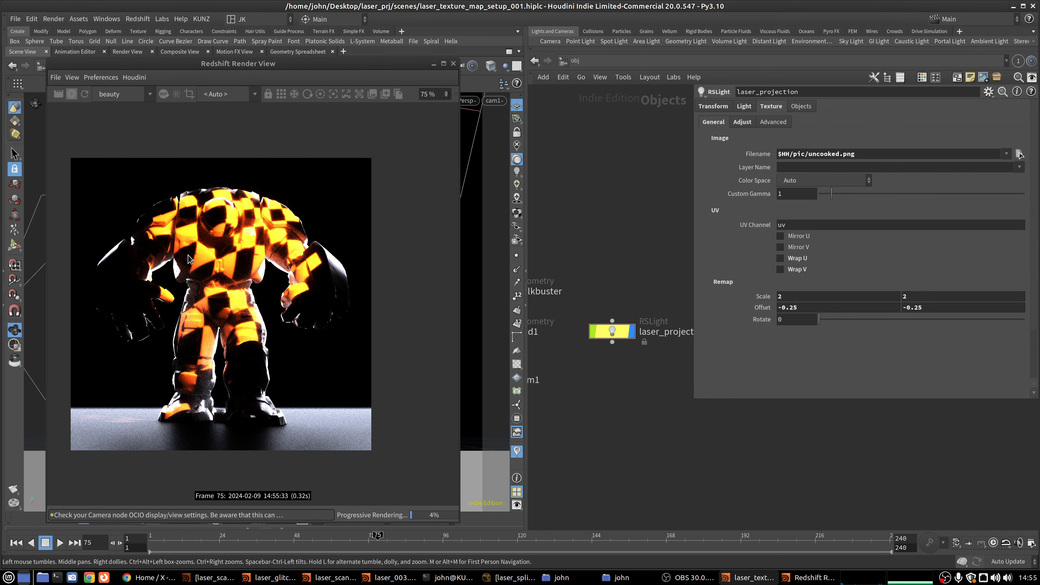
scroll(188, 257, "up", 1)
scroll(209, 242, "up", 1)
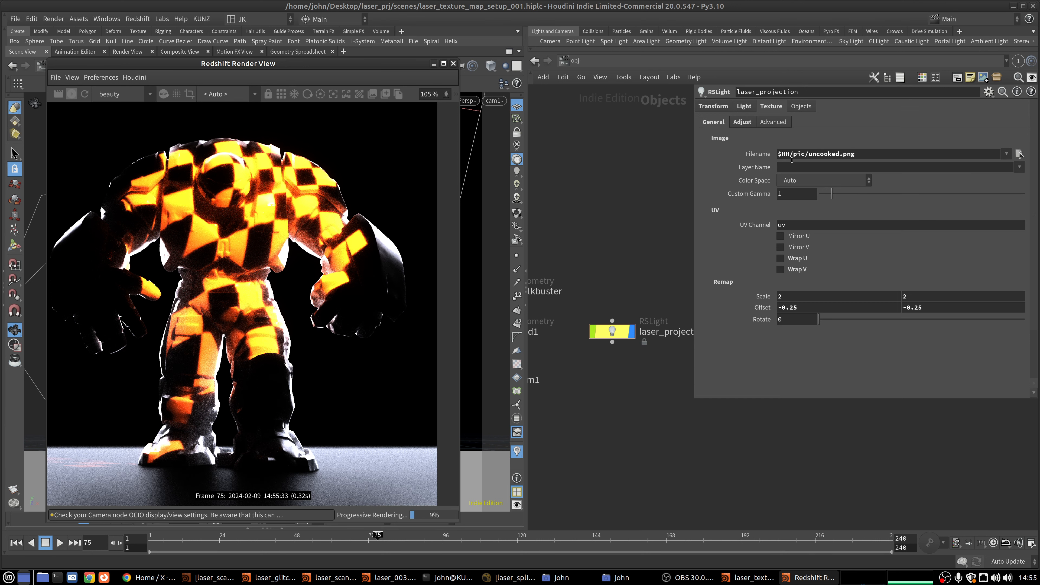
left_click(71, 93)
left_click(454, 63)
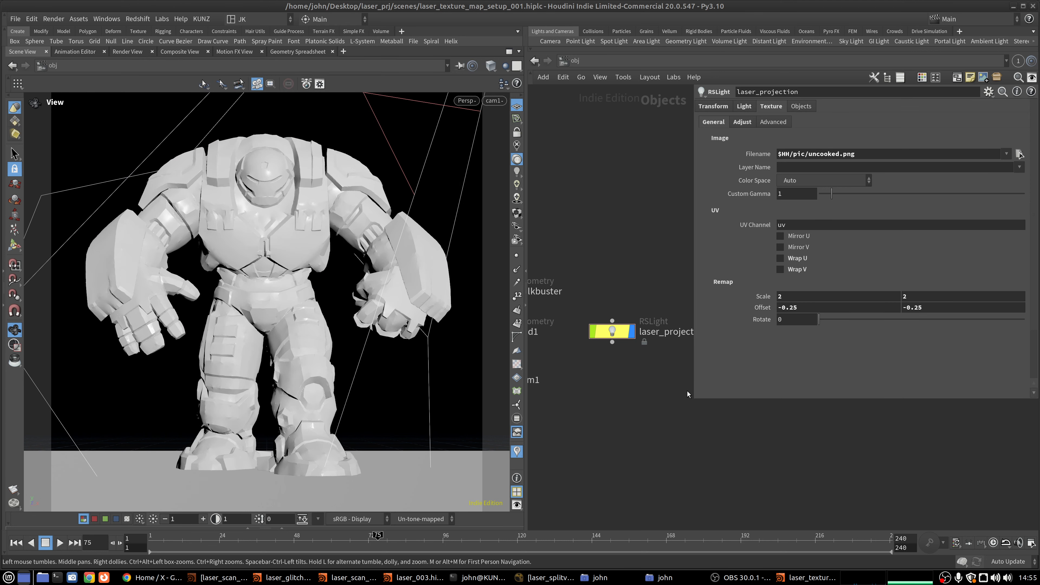
- Add a Geometry object to the scene network and place it directly below the laser_projection light
key("Tab")
type("geo")
key("Return")
left_click(650, 402)
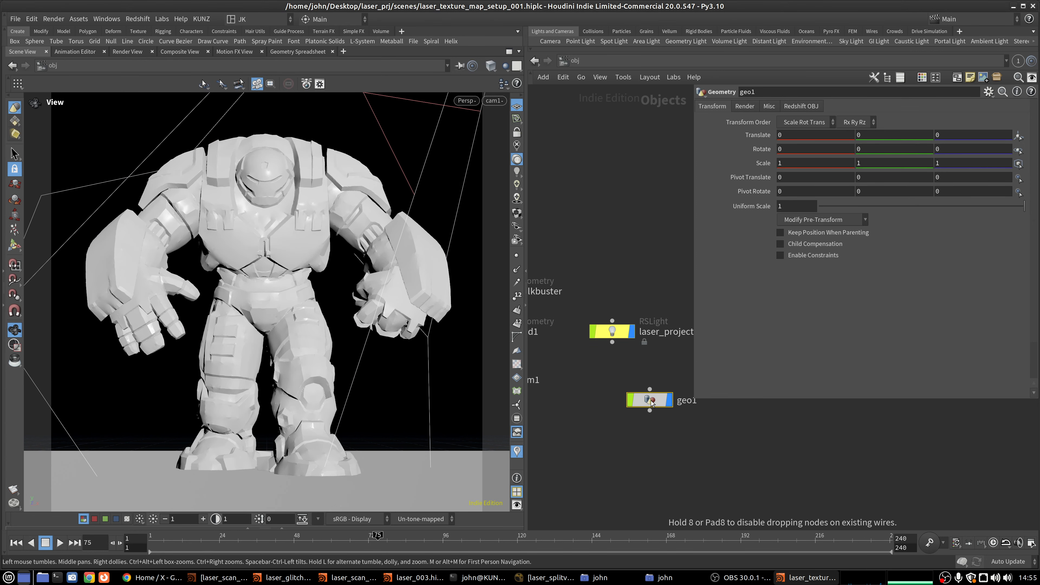
left_click_drag(651, 401, 608, 372)
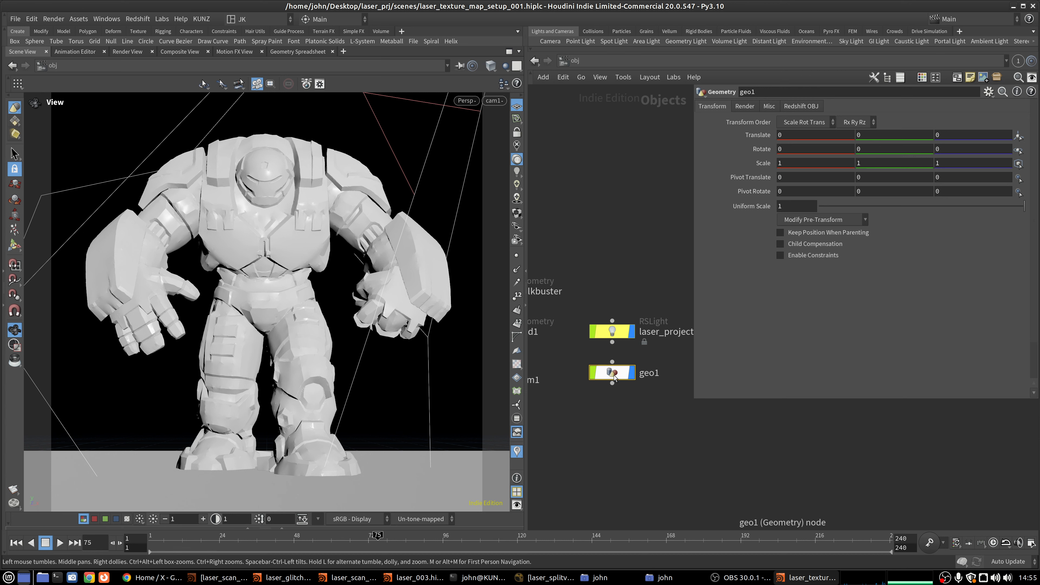
- Turn off the display and selectable flags of the new geo1 object
scroll(608, 381, "down", 2)
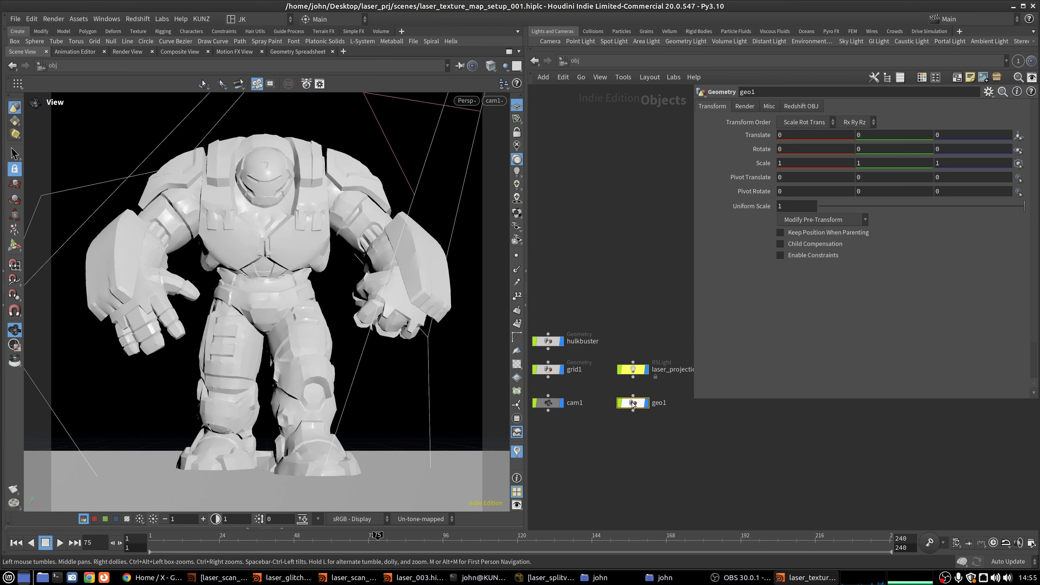
scroll(647, 408, "up", 1)
left_click(647, 405)
left_click(608, 404)
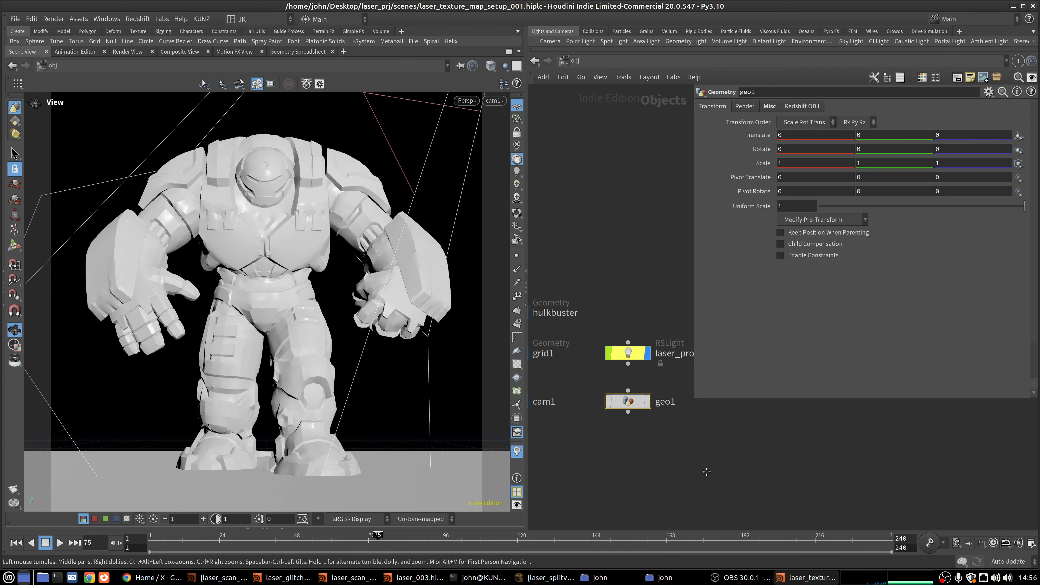
- Rename the geo1 object to laser_projection_gen
middle_click_drag(705, 471, 690, 481)
double_click(659, 415)
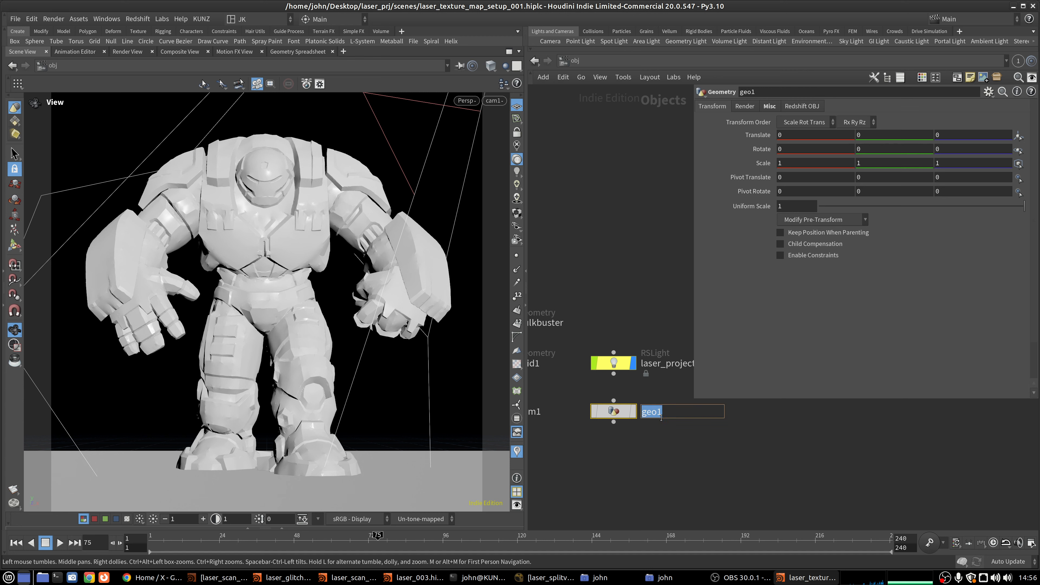
key("BackSpace")
type("laser_projection_gen")
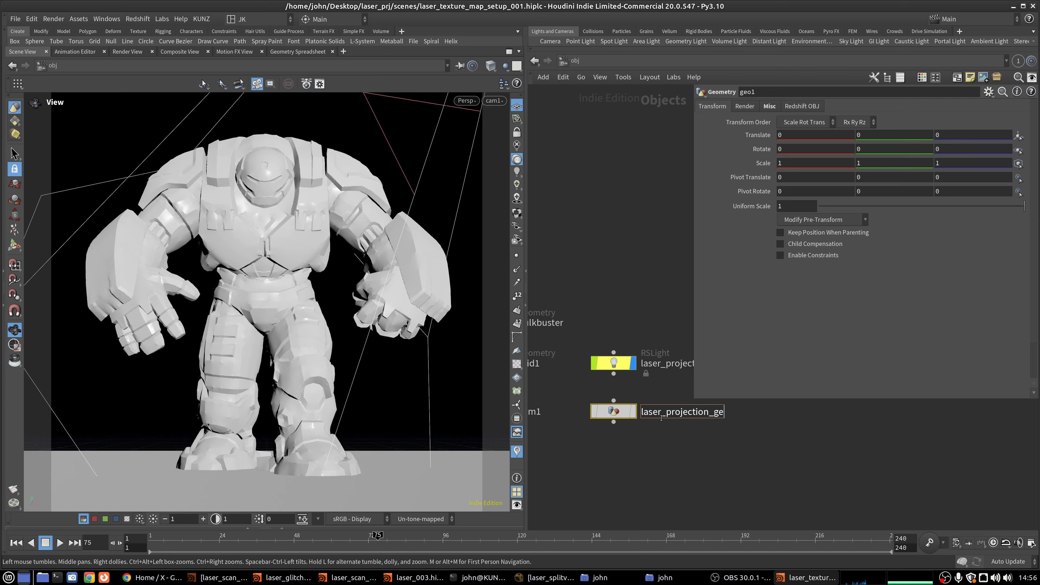
key("Return")
scroll(661, 418, "down", 2)
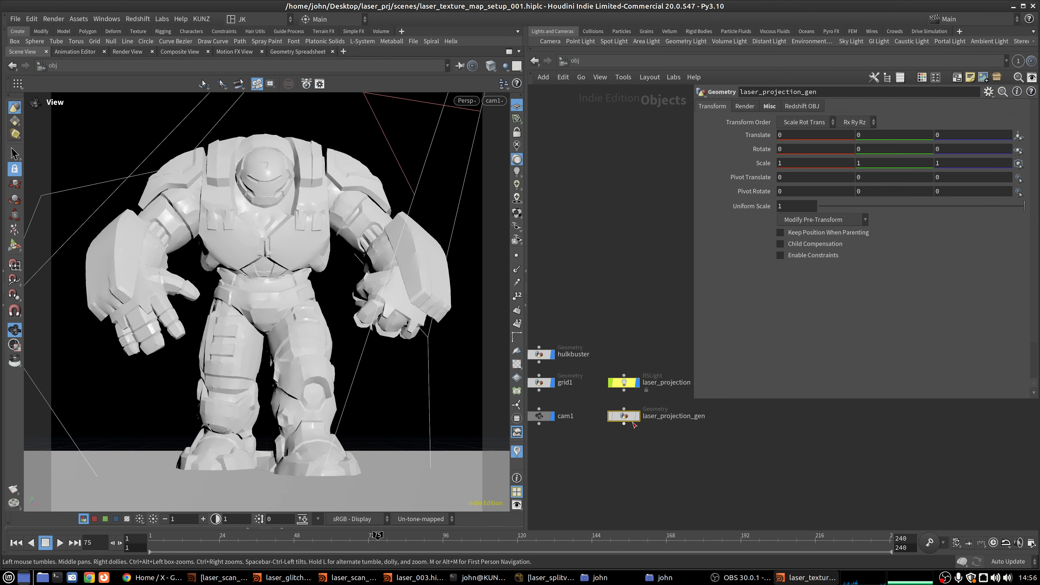
- Go inside laser_projection_gen and add a HeightField node near the top of the network
double_click(624, 416)
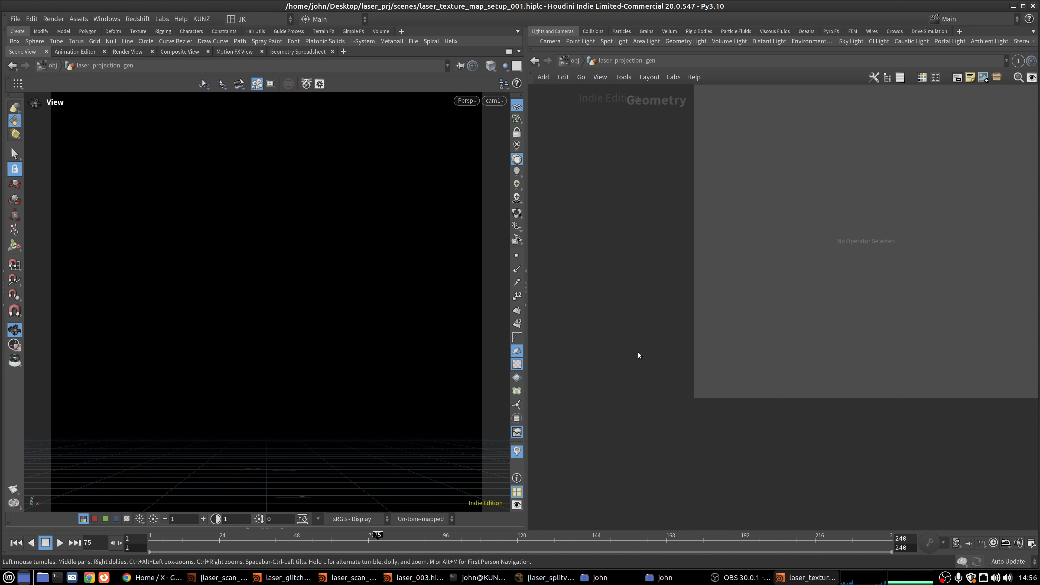
key("Tab")
type("heightfield")
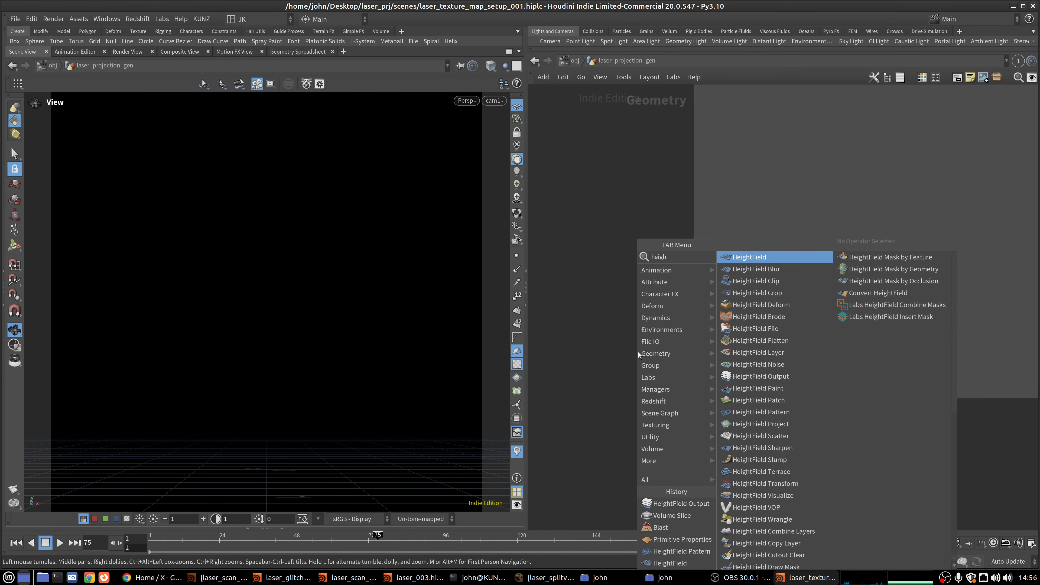
key("Return")
left_click(637, 354)
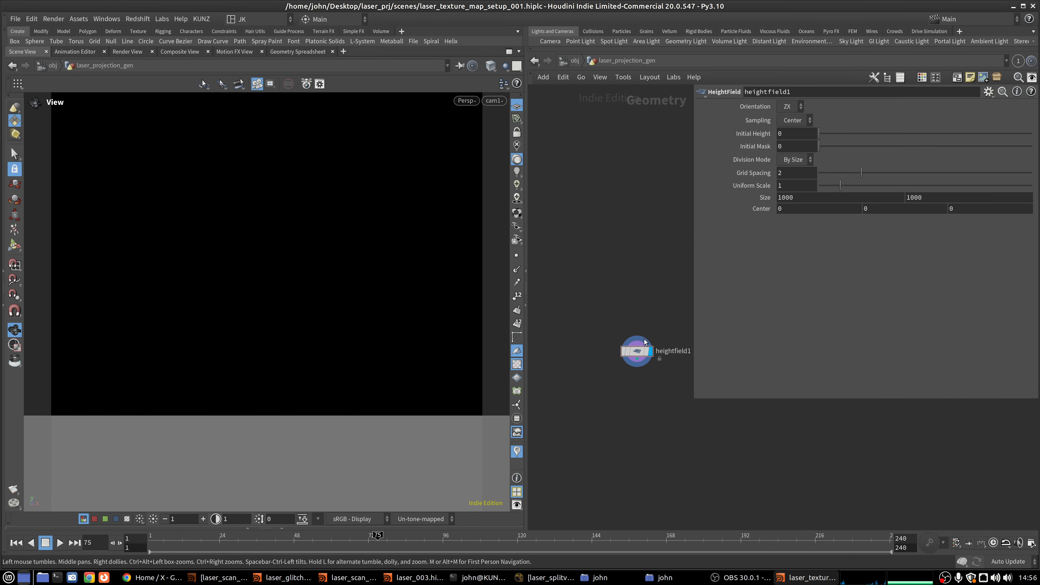
left_click_drag(638, 354, 624, 251)
- Check the heightfield node's info, then set its Size to 1 by 1
middle_click(624, 251)
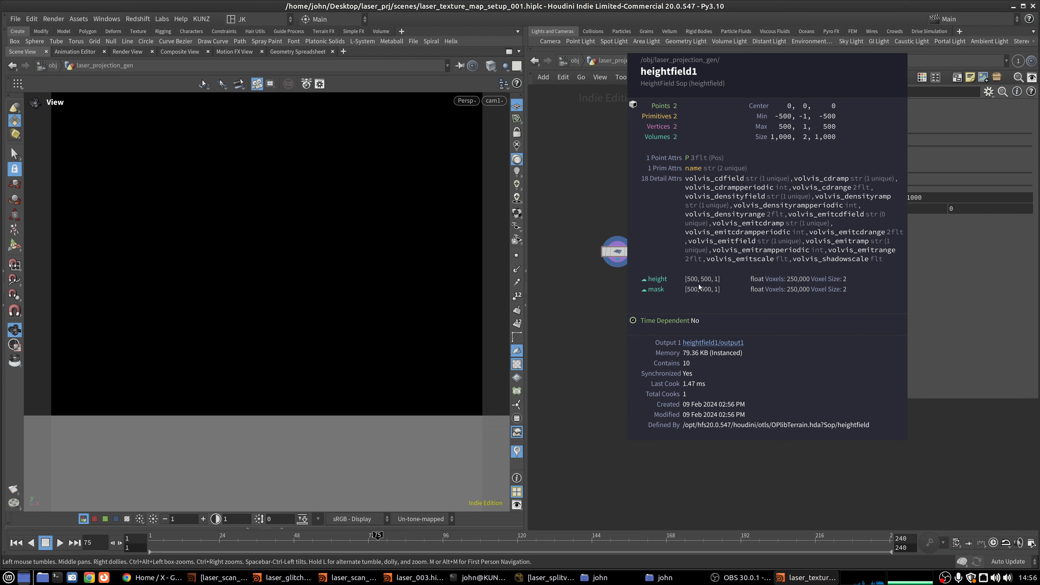
key("g")
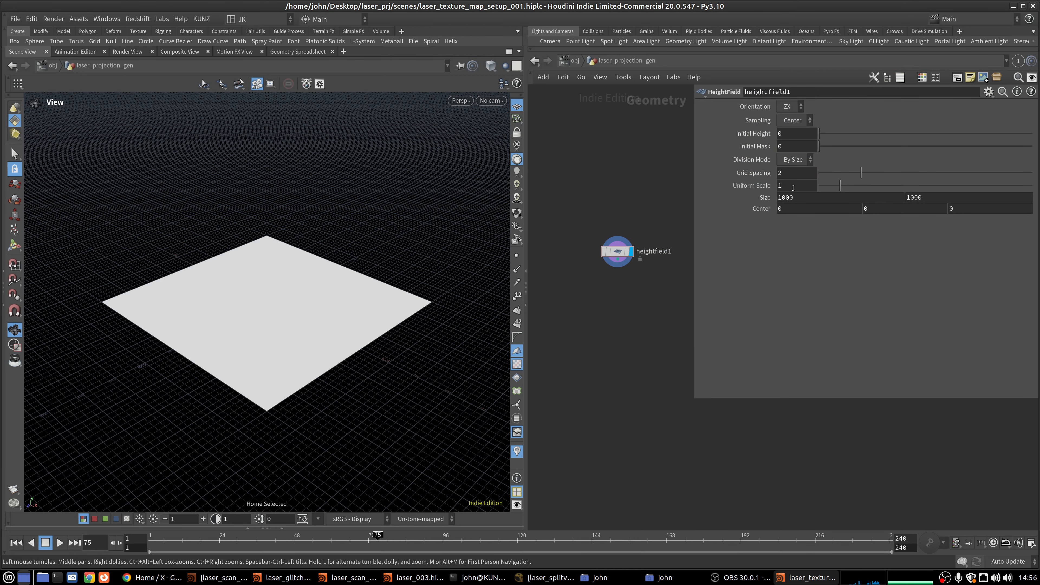
left_click(790, 197)
type("1")
key("Tab")
type("1")
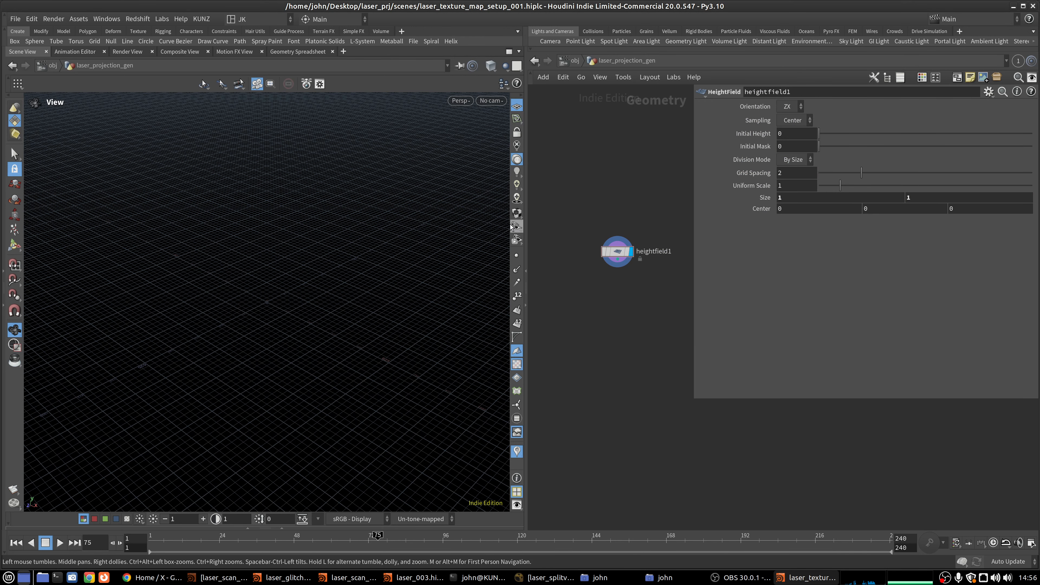
type("g")
- Switch the heightfield's Division Mode to By Axis and check its voxel resolution in the node info
left_click(794, 159)
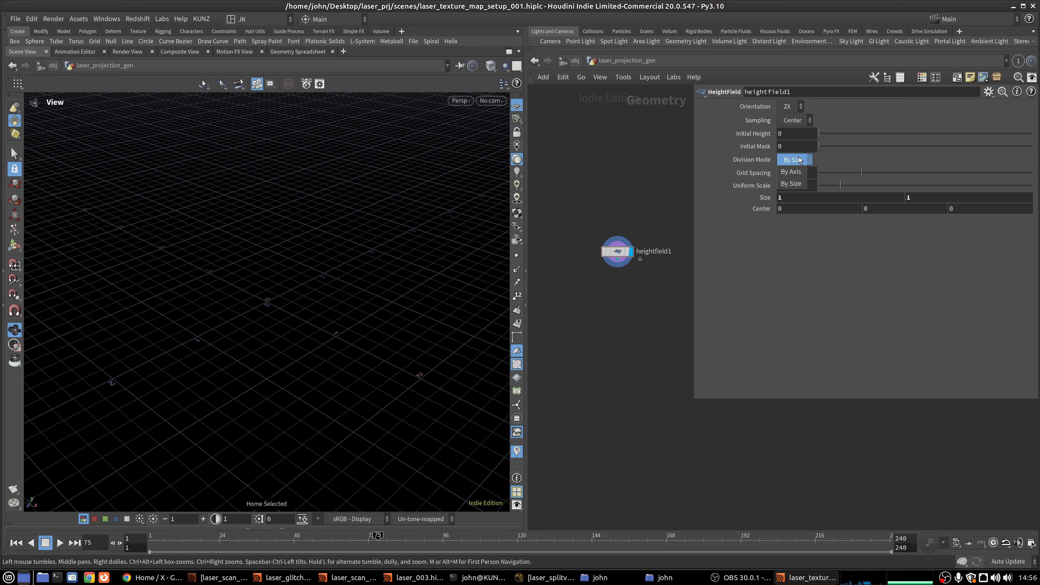
left_click(794, 161)
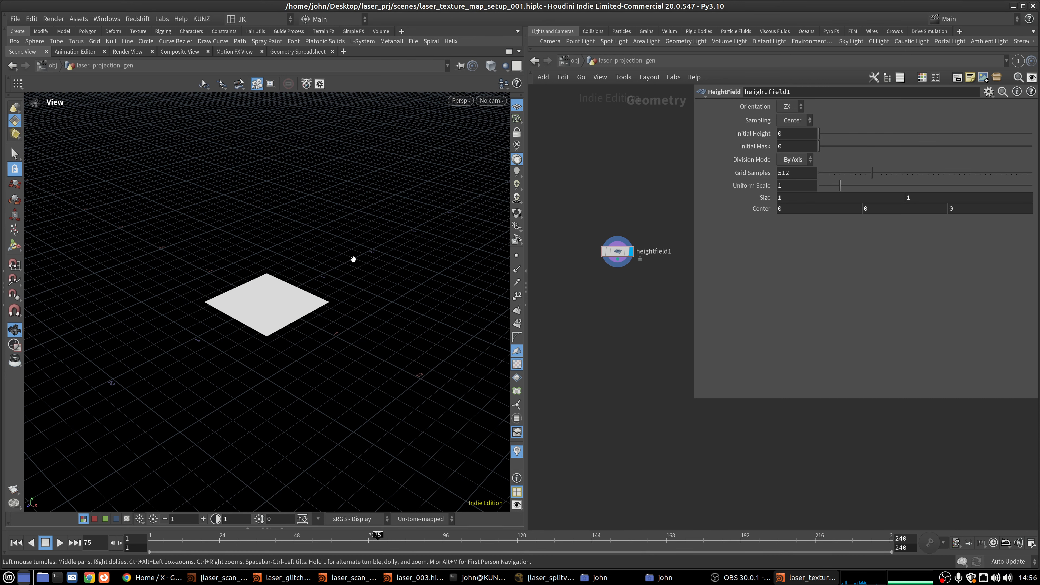
key("g")
middle_click_drag(655, 252, 660, 305)
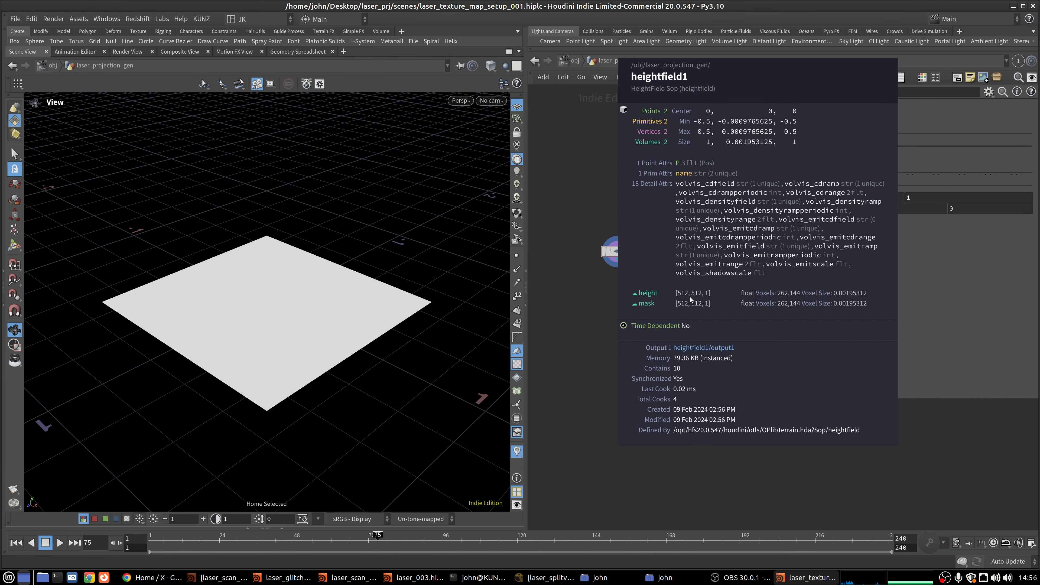
middle_click_drag(690, 297, 690, 296)
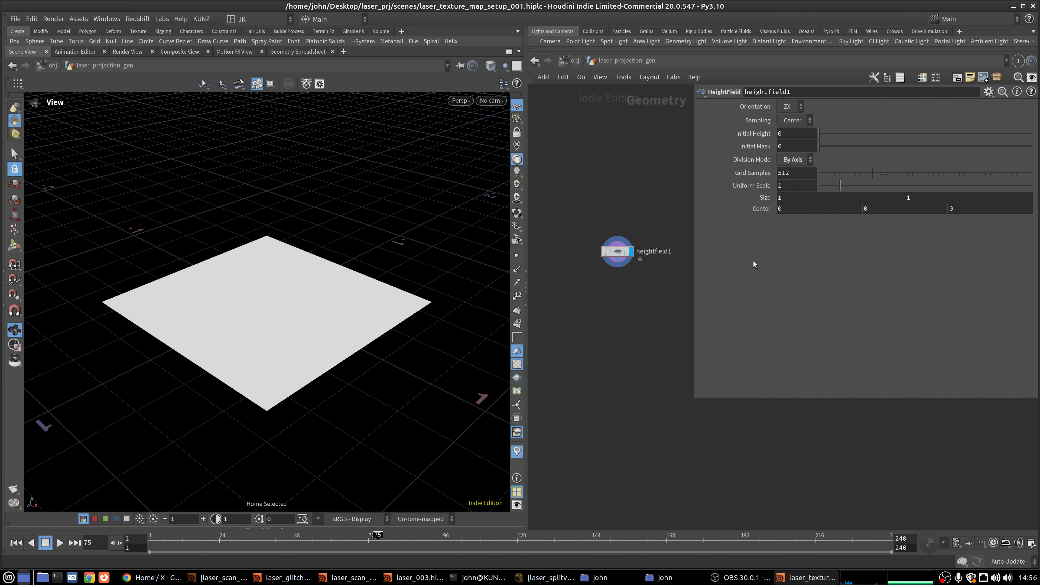
- Set the heightfield's Grid Samples to 1024 and check the node info again
key("Return")
double_click(797, 173)
type("1024")
key("Return")
middle_click(605, 259)
middle_click_drag(631, 323, 592, 303)
scroll(600, 307, "down", 3)
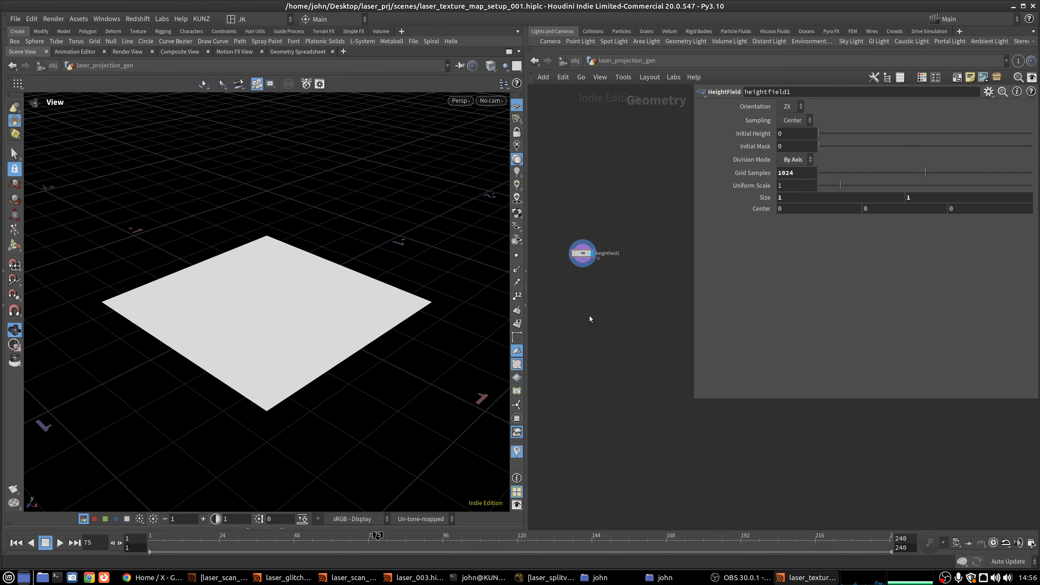
- Add a HeightField Pattern node directly below heightfield1, connected to it, and make it the displayed node
key("Tab")
type("pat")
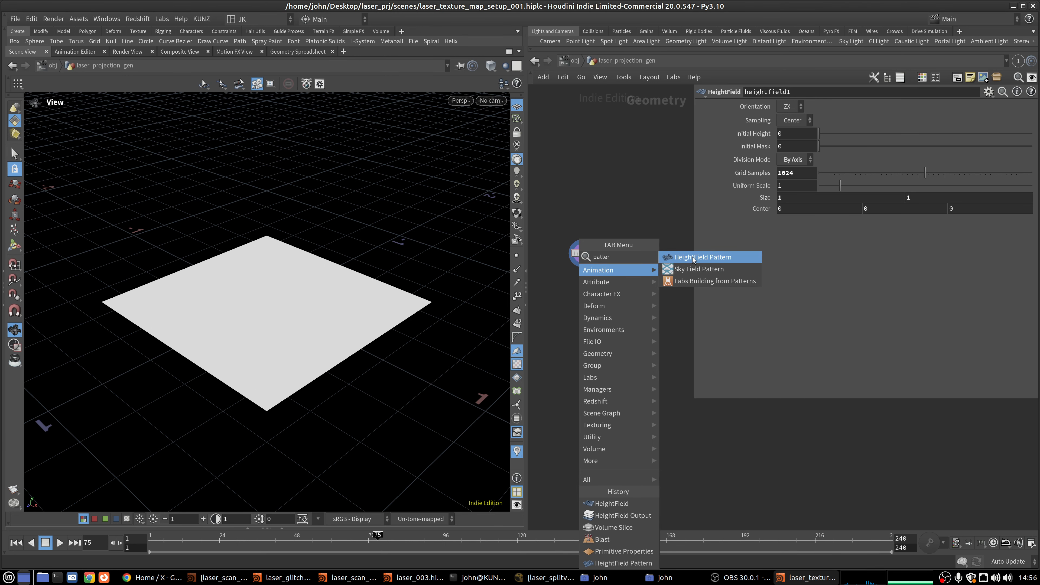
key("Return")
left_click(590, 285)
scroll(590, 285, "up", 3)
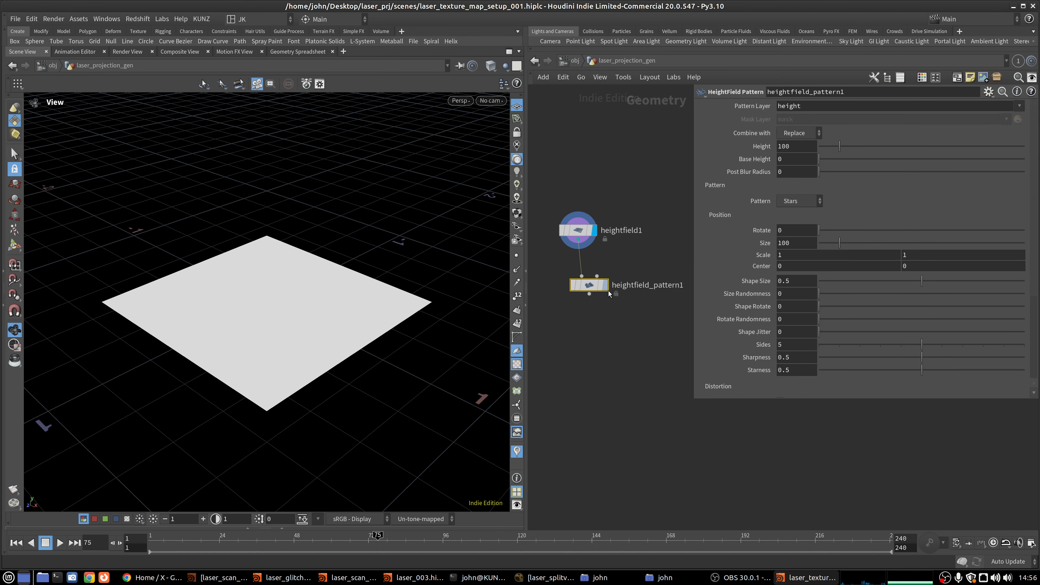
left_click_drag(596, 288, 584, 269)
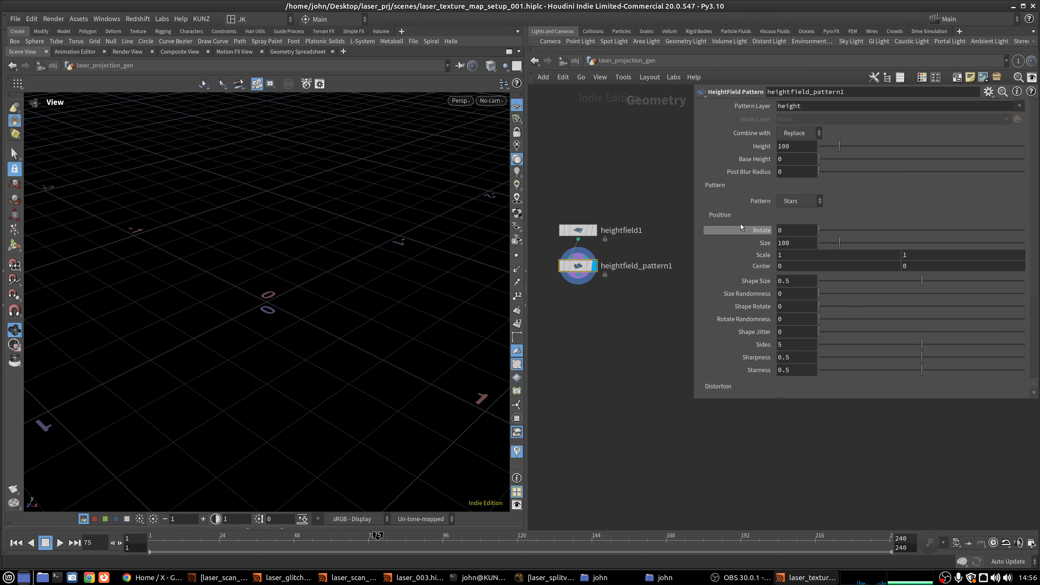
- Set the heightfield pattern's Height to 1 and its Size to 0.2, and frame the result in the viewport
double_click(784, 150)
type("1")
key("Return")
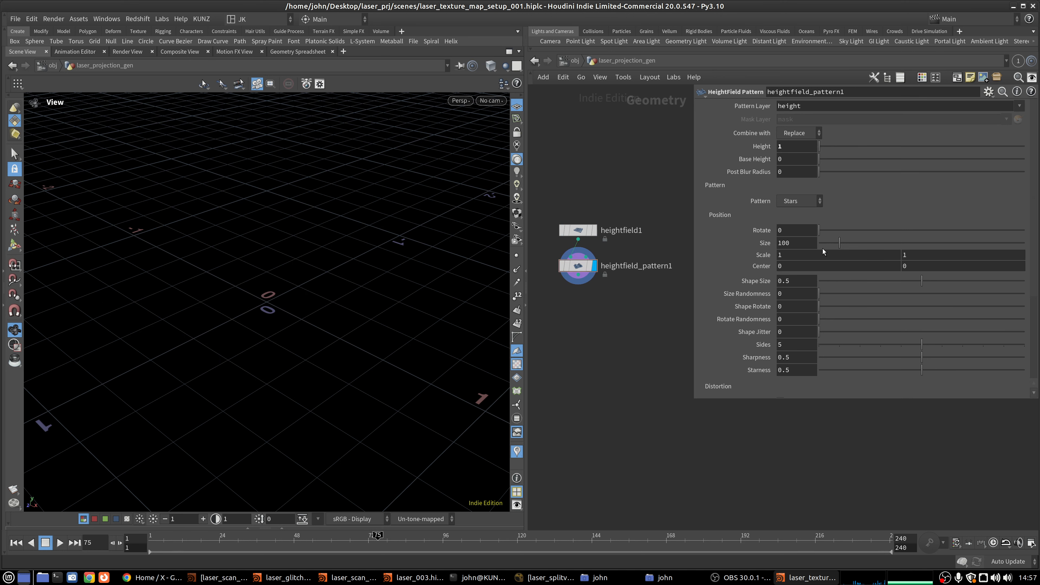
left_click_drag(822, 244, 820, 242)
double_click(807, 243)
type(".2")
key("Return")
key("g")
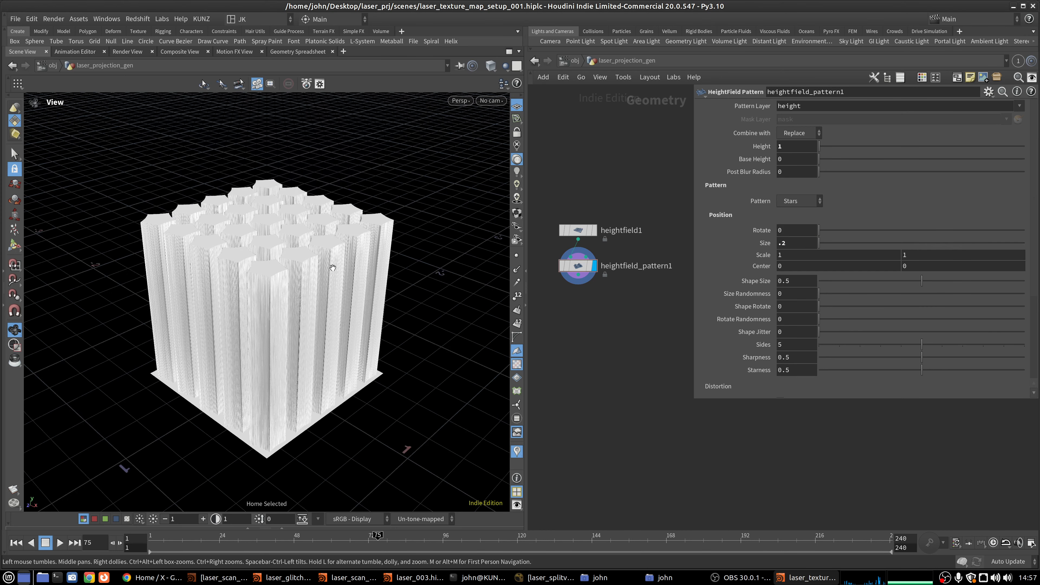
- Lower the pattern's Height to 0.2 and check the voxel resolution in heightfield1's node info
double_click(802, 147)
type(".2")
key("Return")
scroll(274, 325, "up", 5)
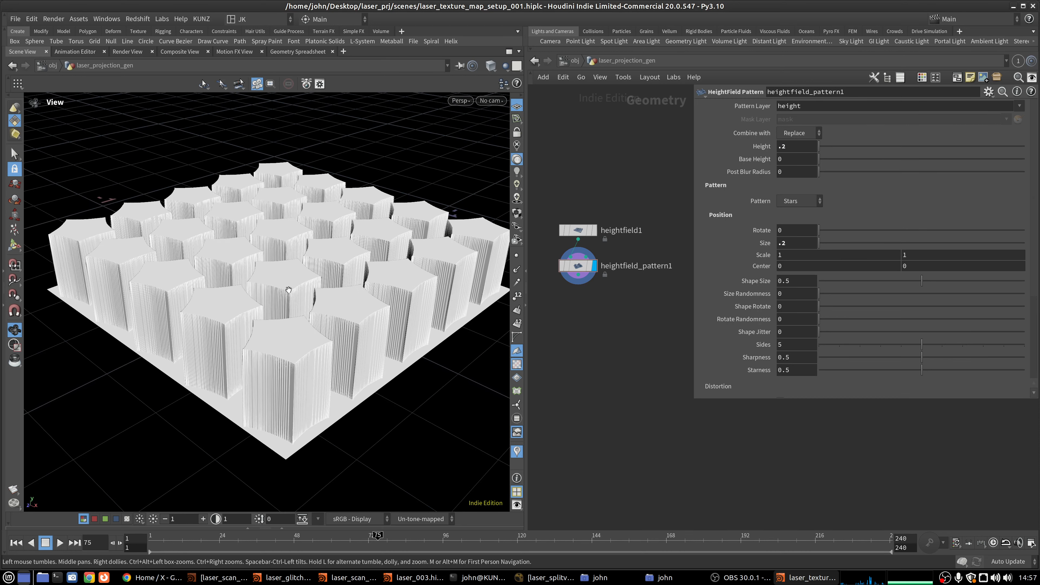
left_click_drag(341, 284, 408, 269)
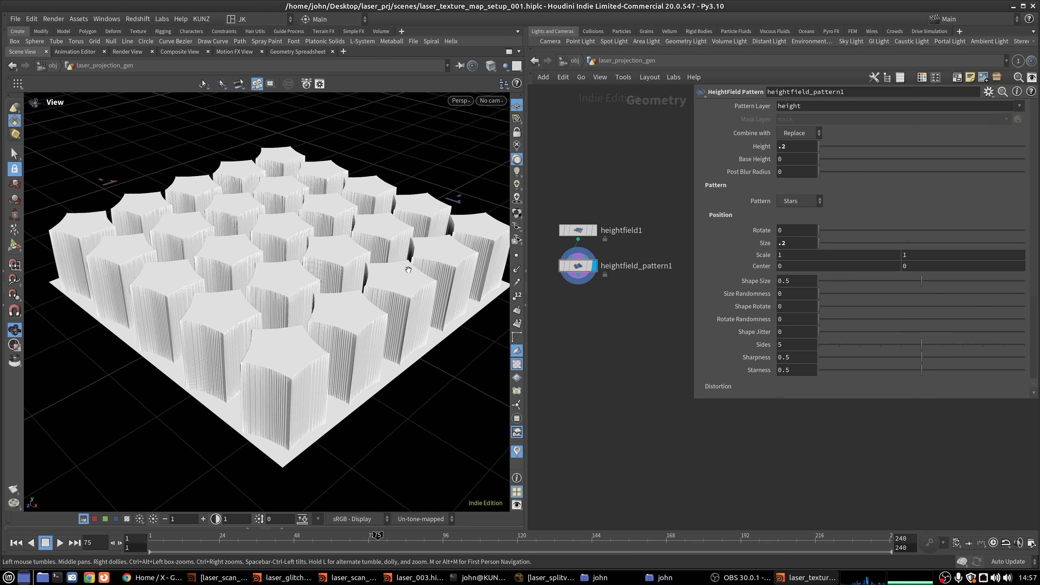
middle_click(567, 233)
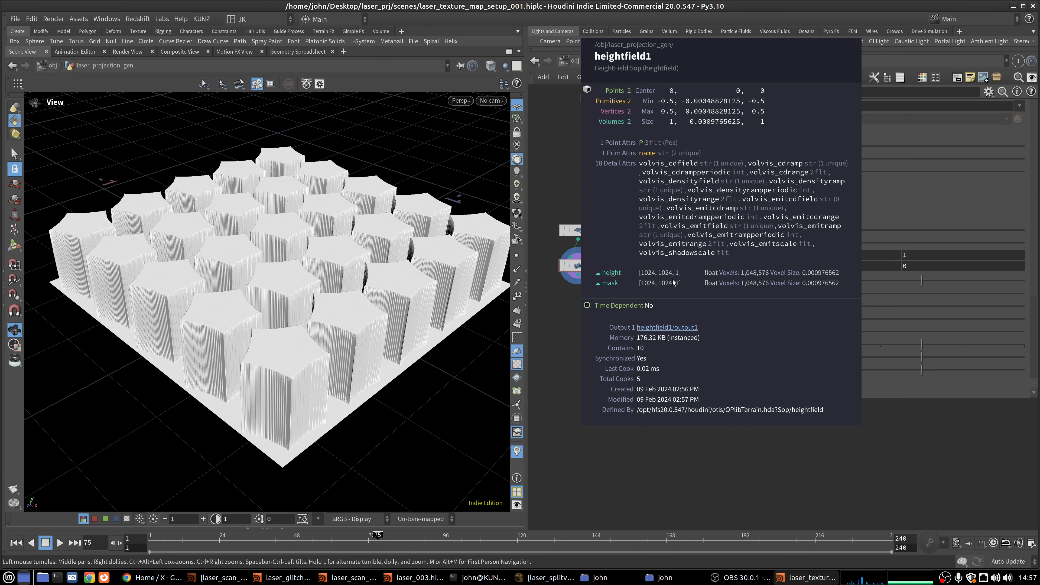
scroll(277, 286, "up", 3)
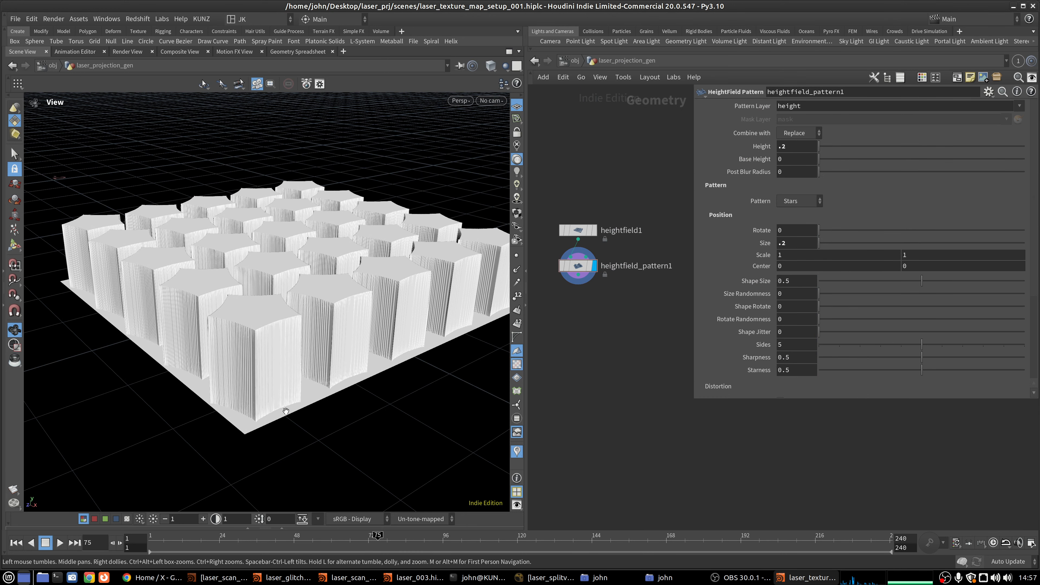
left_click_drag(287, 405, 270, 327)
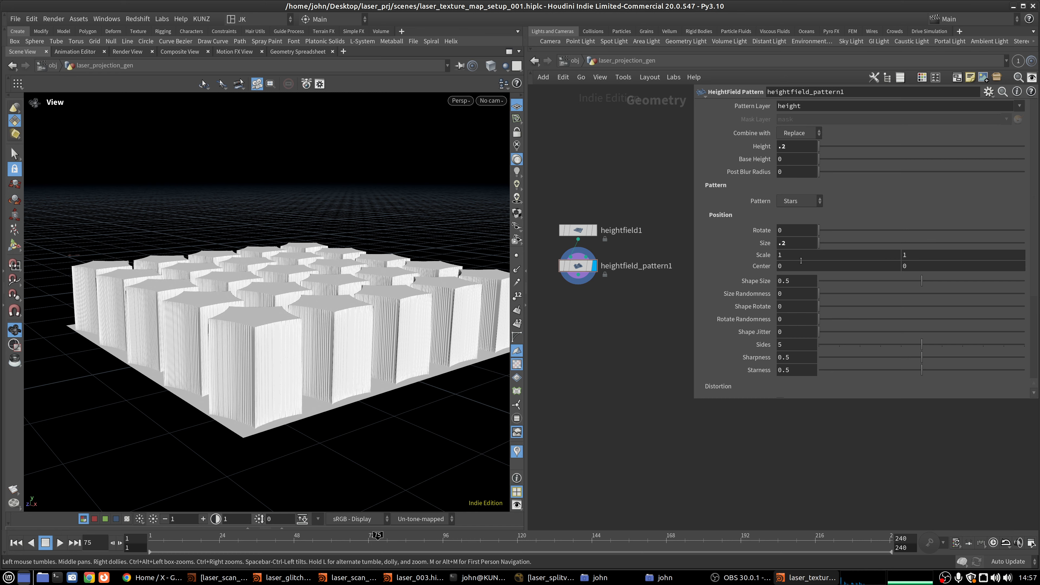
- Change the Pattern type to Cells and reduce Jitter to about 0.146 and Wall to about 0.018
left_click(799, 201)
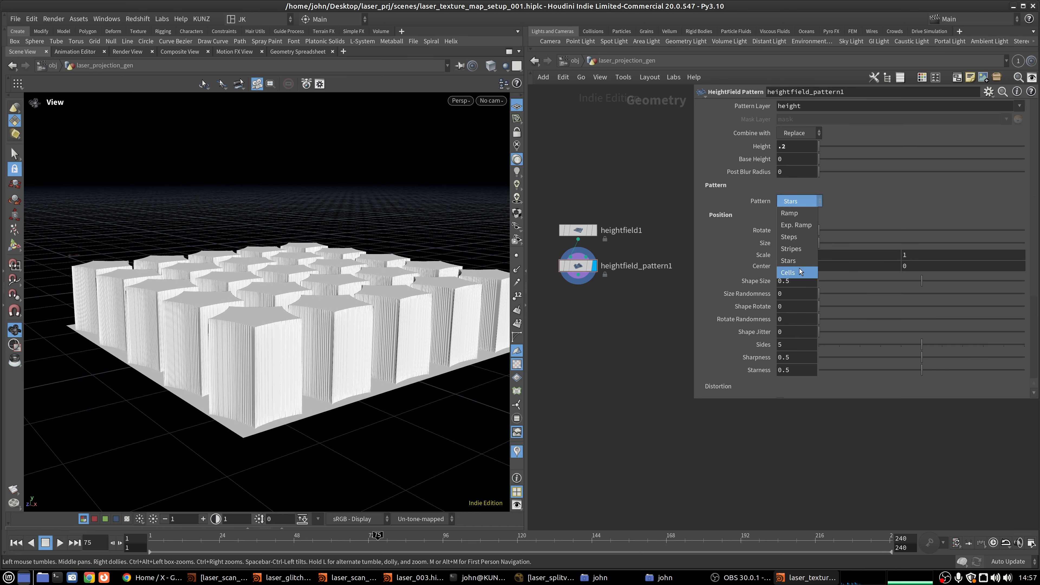
left_click(796, 273)
left_click_drag(380, 271, 391, 339)
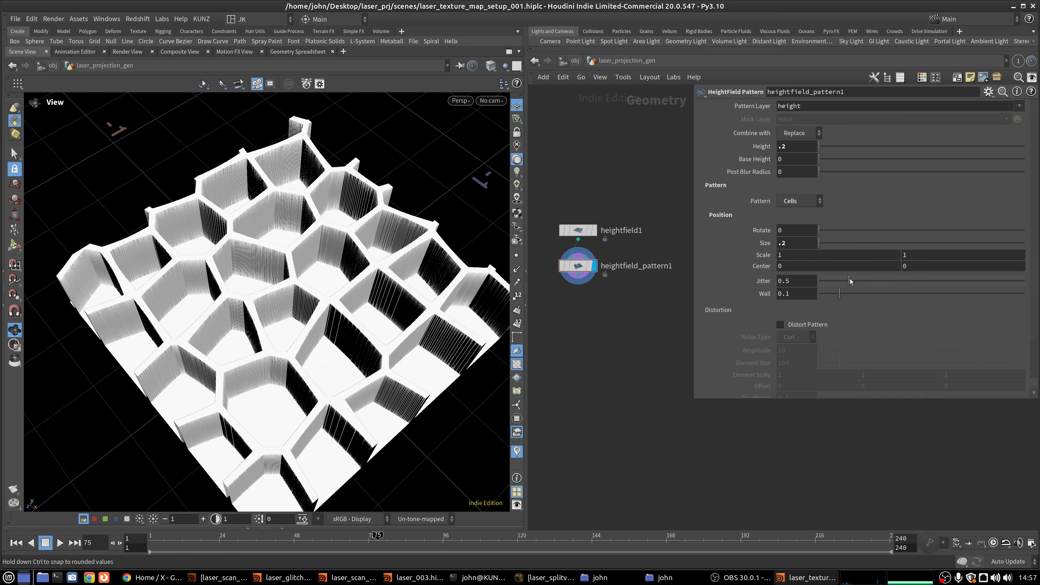
left_click_drag(851, 279, 822, 293)
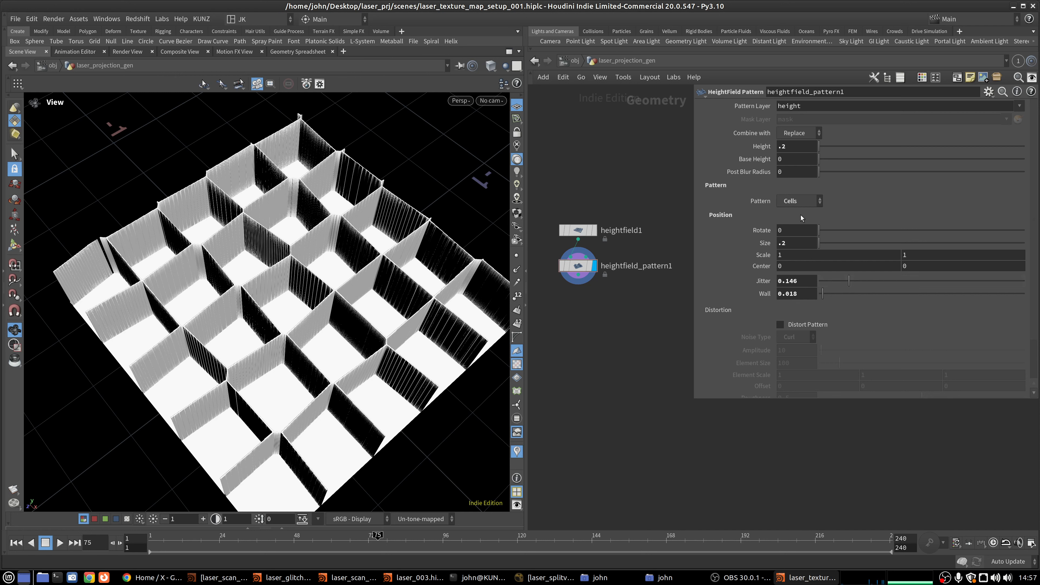
- Set the pattern's Post Blur Radius to 0.00075 and inspect the softened cell walls
middle_click_drag(793, 172, 811, 229)
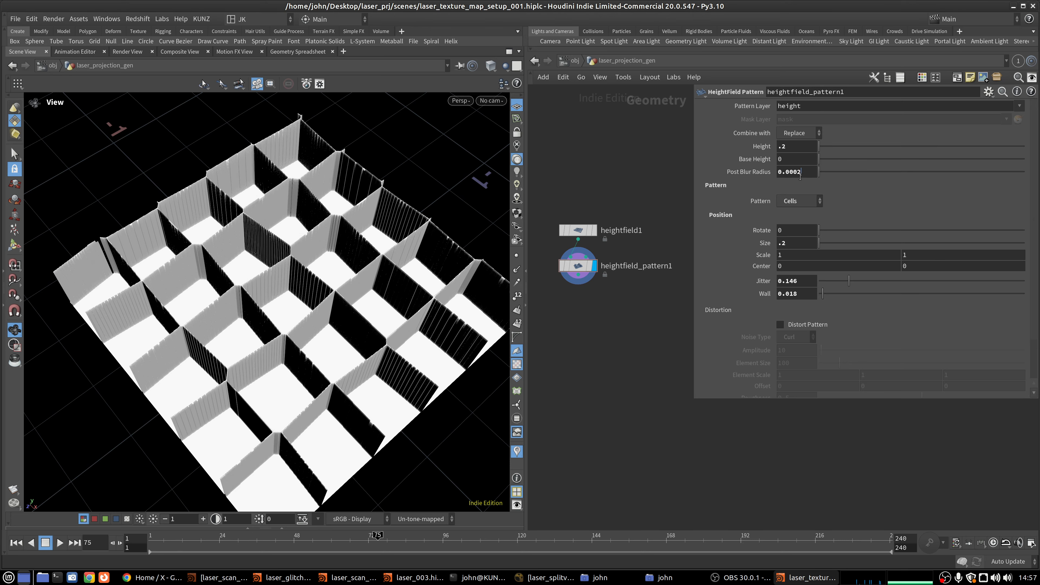
key("BackSpace")
type("75")
key("Return")
left_click_drag(282, 257, 349, 253)
- Set the cell pattern's Wall thickness to 0.04 and inspect it from another angle
left_click_drag(800, 294, 789, 294)
type("4")
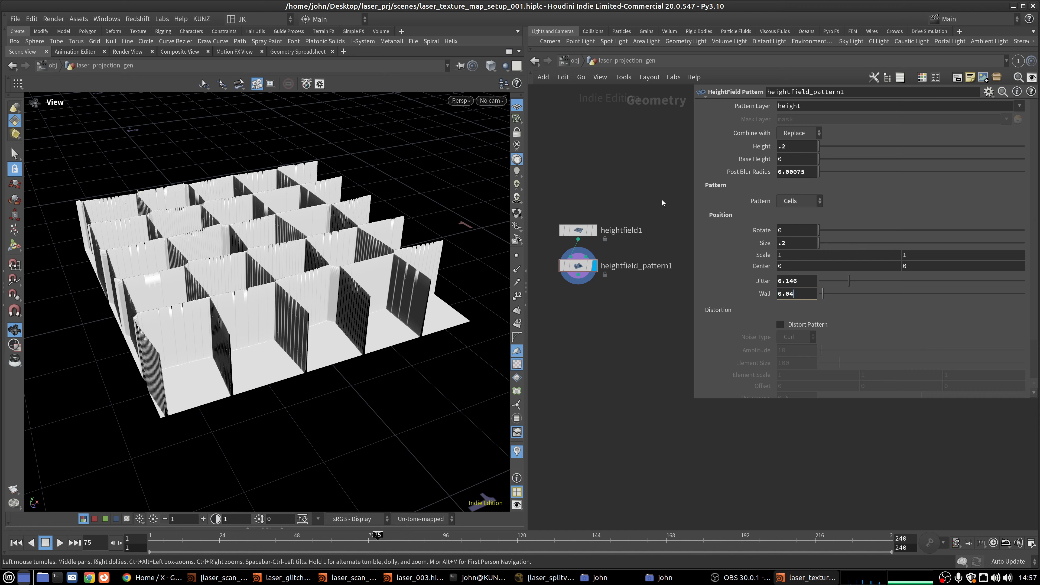
key("Return")
left_click_drag(218, 232, 339, 272)
- Add a Primitive Properties node below heightfield_pattern1 and connect the pattern's output to its first input
middle_click_drag(582, 342, 616, 348)
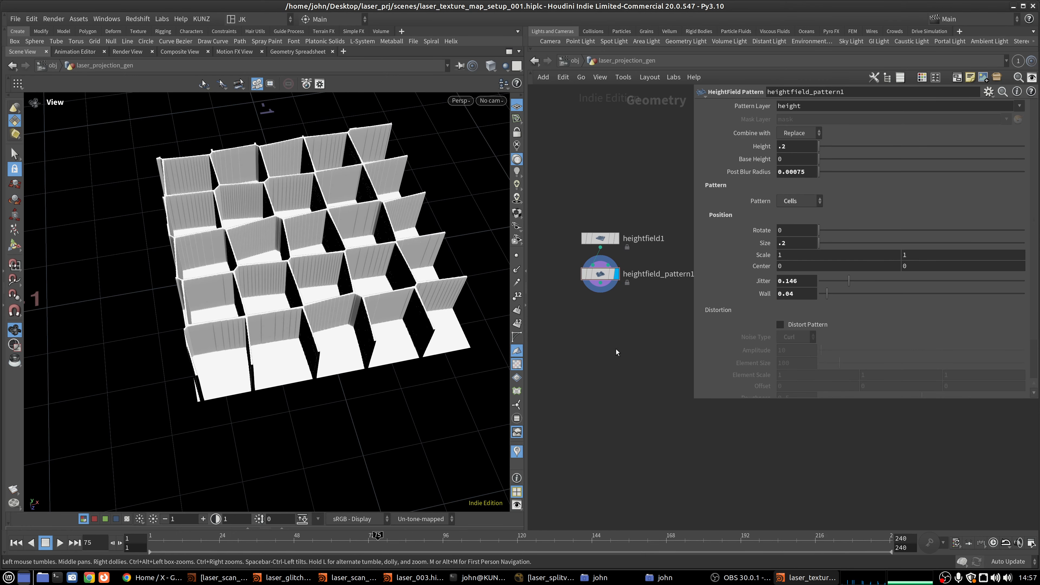
key("Tab")
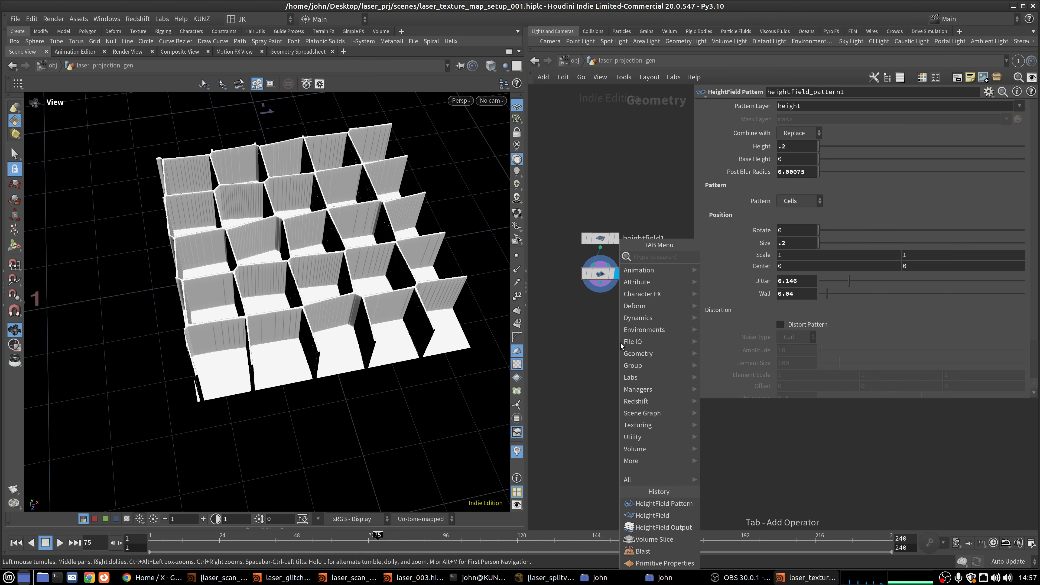
type("prim")
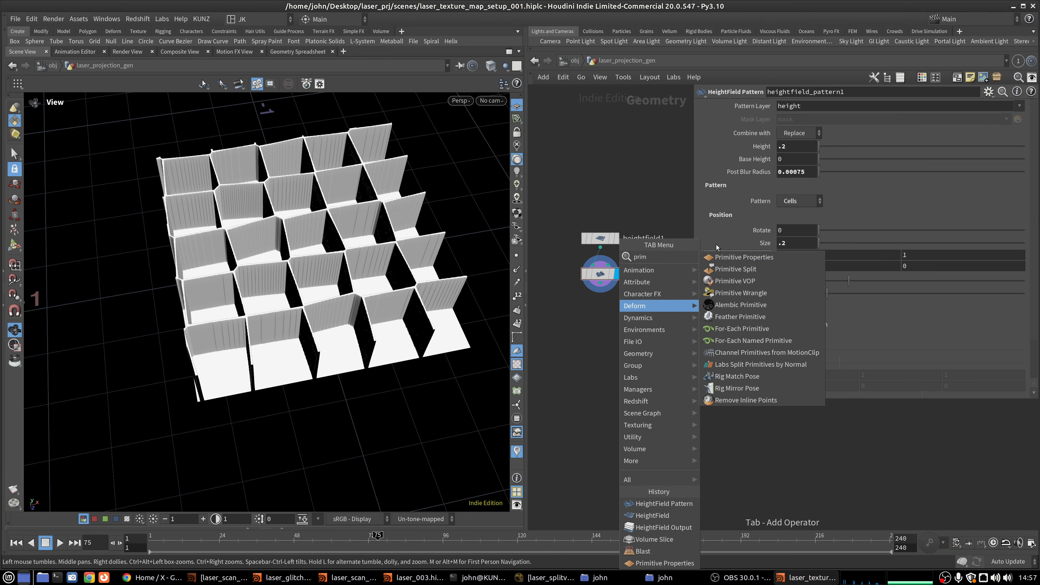
left_click(737, 257)
left_click(579, 346)
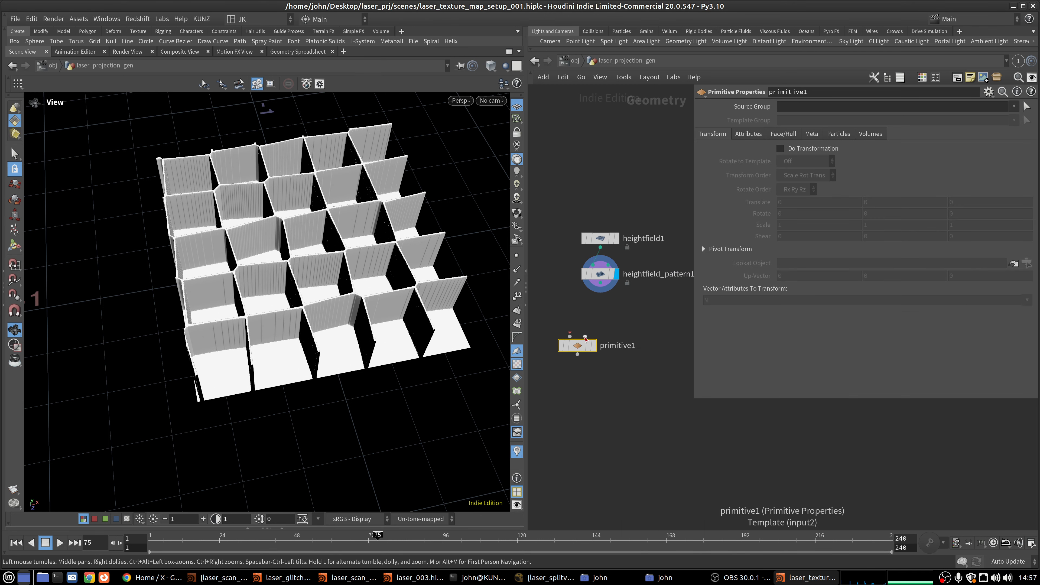
left_click_drag(570, 336, 600, 282)
- Enable Adjust Visualization for volumes on primitive1, set Display Mode to Image, display the node and align it under the pattern
left_click(871, 134)
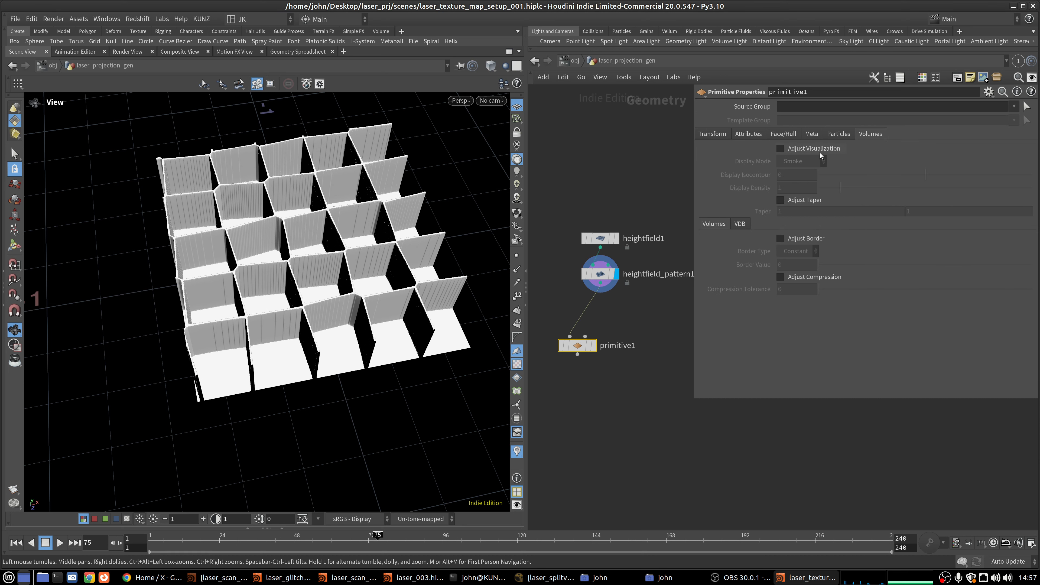
left_click(780, 148)
left_click(801, 161)
left_click(798, 236)
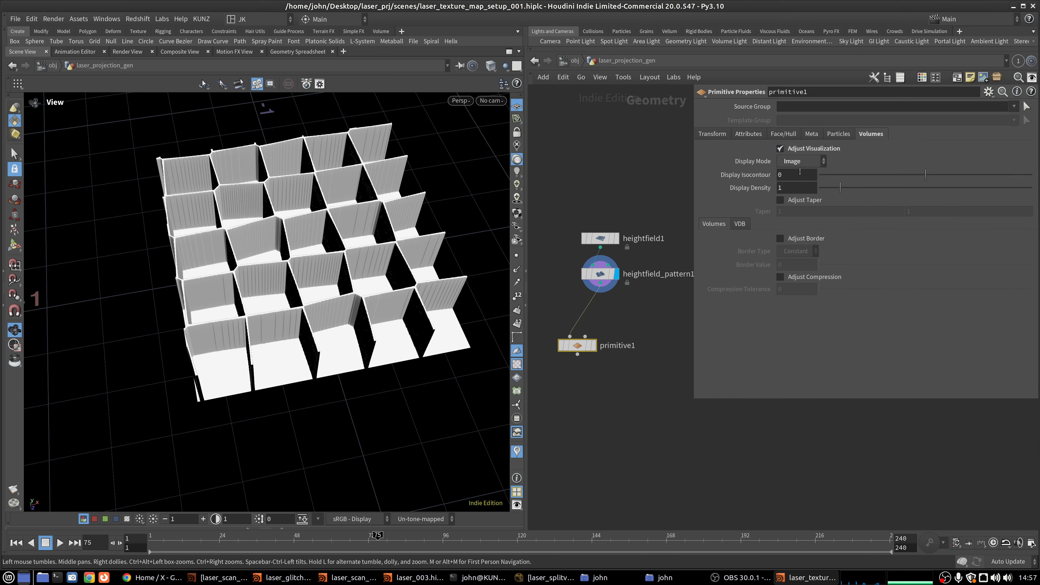
key("r")
left_click_drag(578, 347, 566, 313)
type("b")
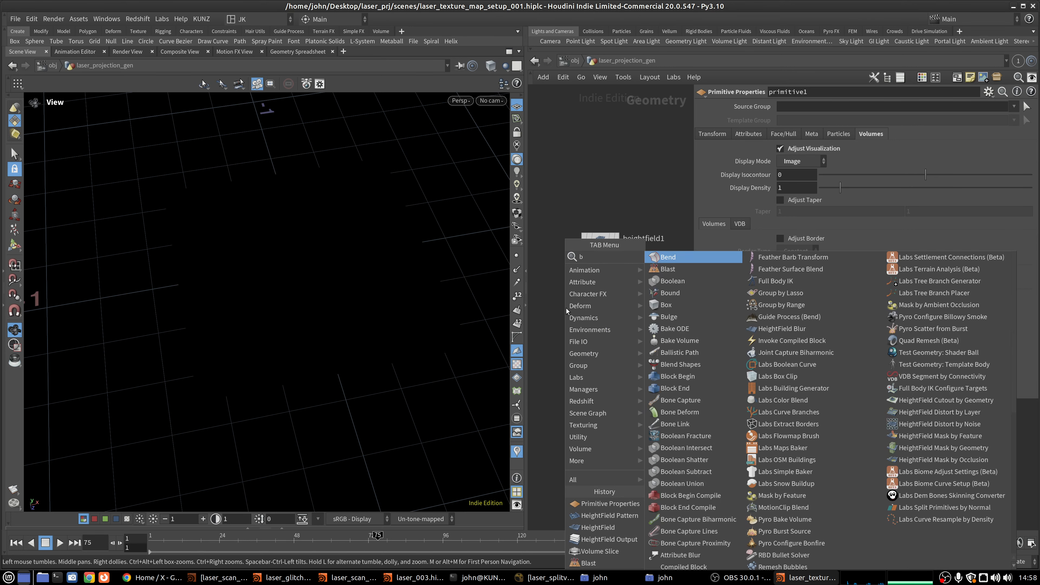
key("Return")
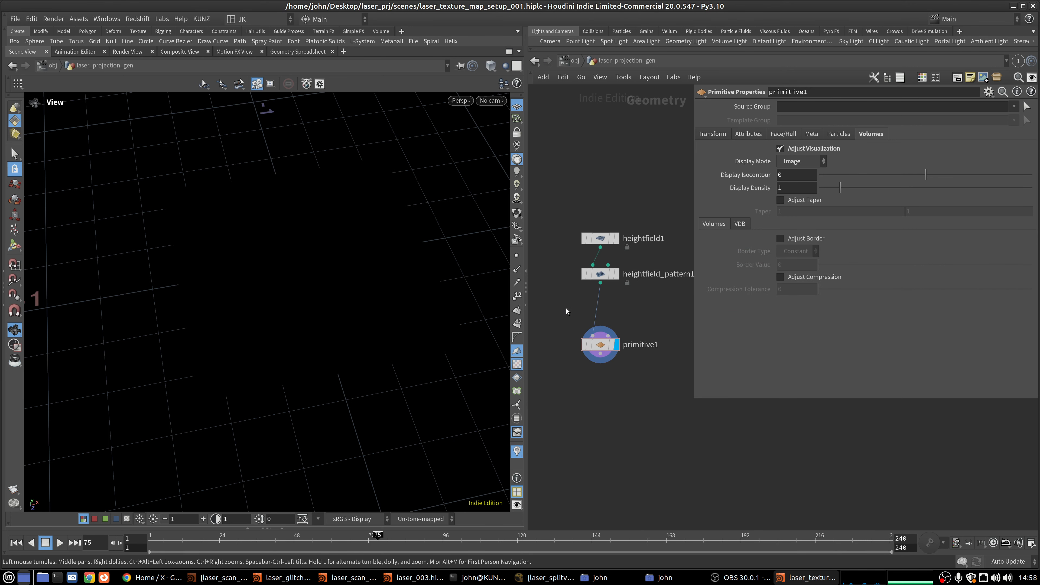
left_click(601, 313)
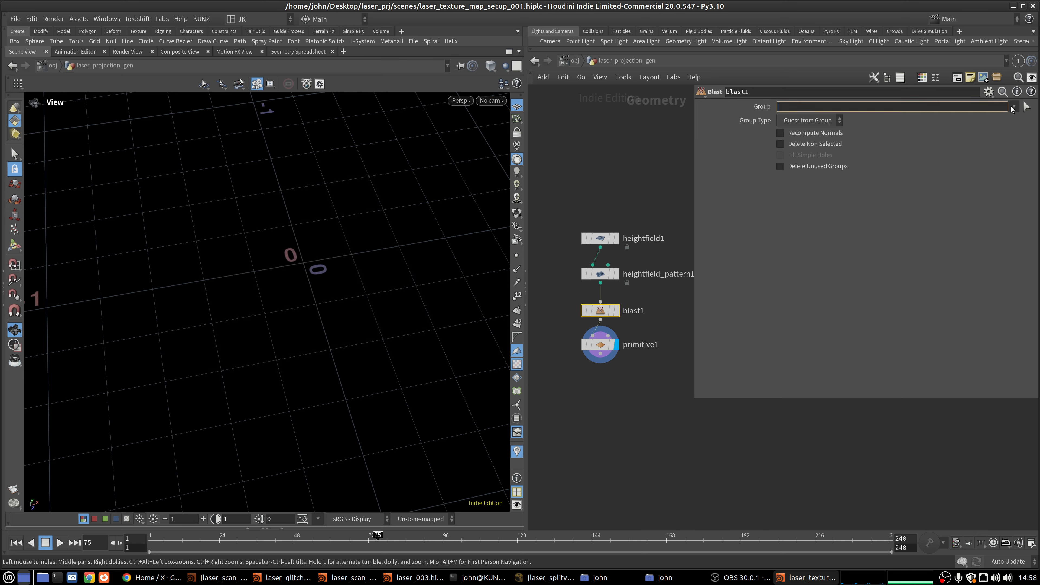
left_click(1013, 106)
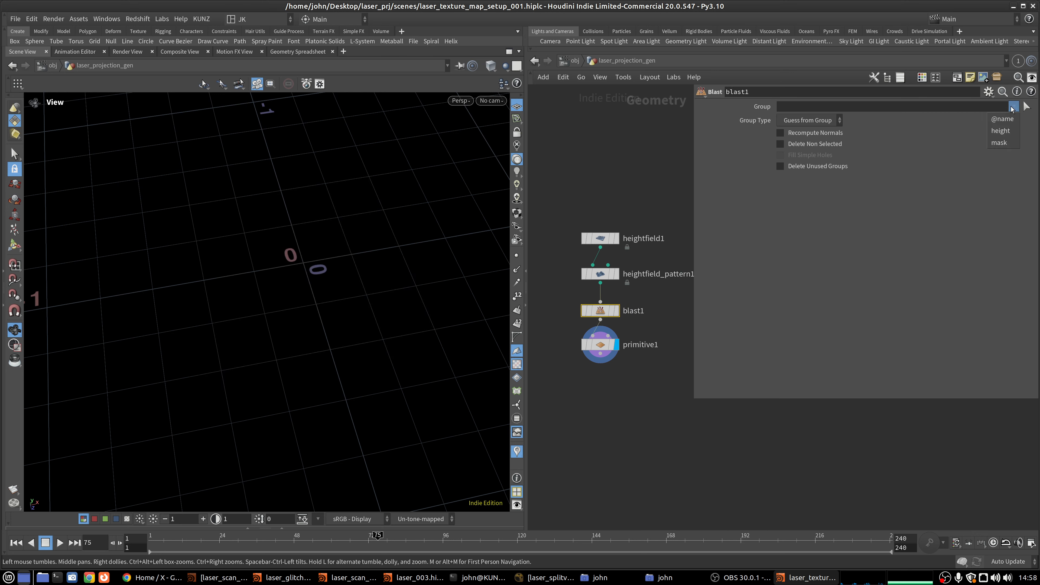
left_click(1003, 143)
- Compare the volume layers in the node info of heightfield_pattern1 and blast1, and inspect the cell lines in the viewport
middle_click_drag(607, 277, 622, 267)
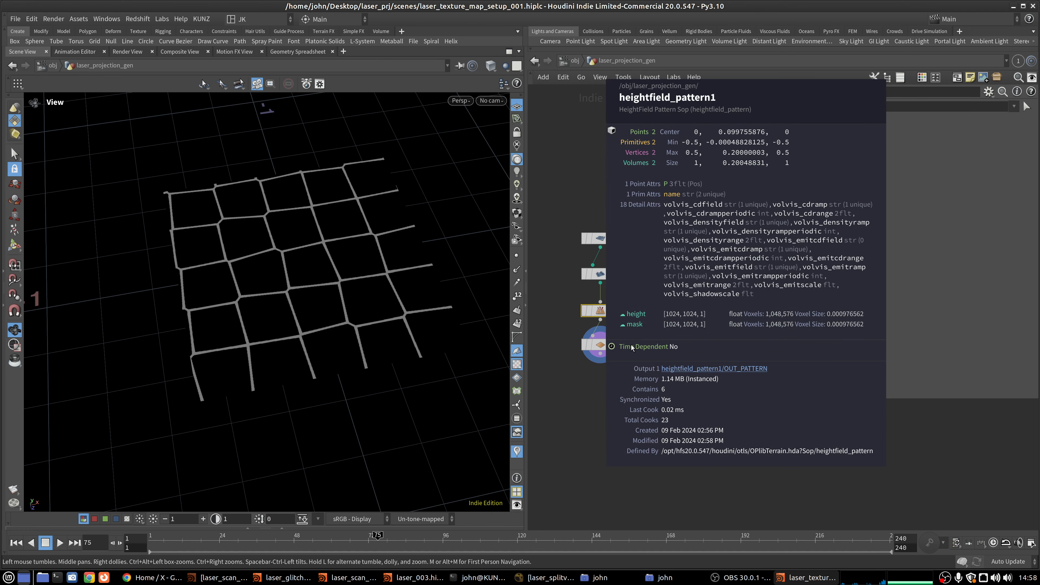
left_click_drag(318, 204, 313, 324)
scroll(289, 298, "up", 3)
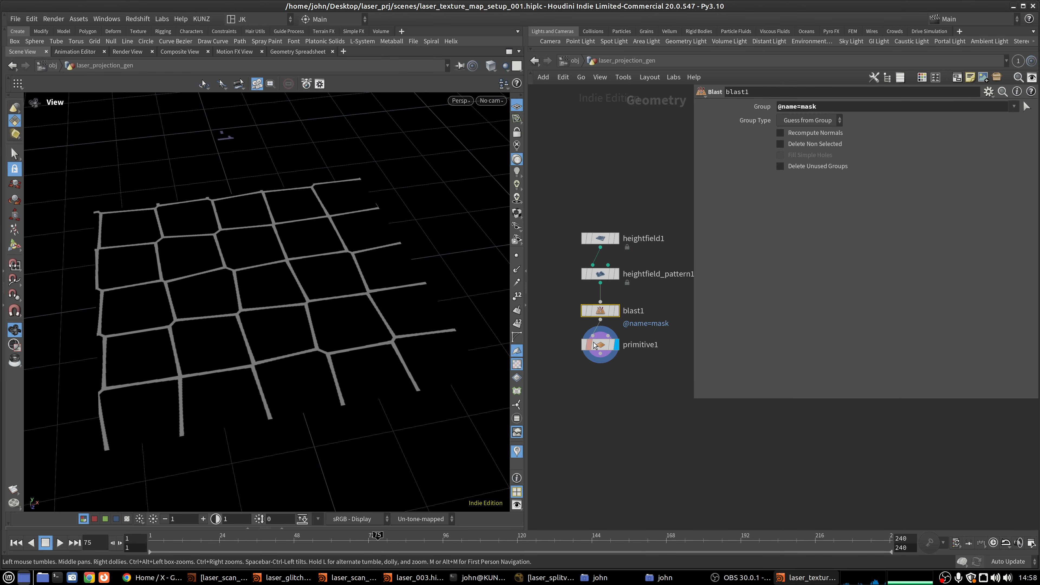
middle_click_drag(600, 311, 699, 264)
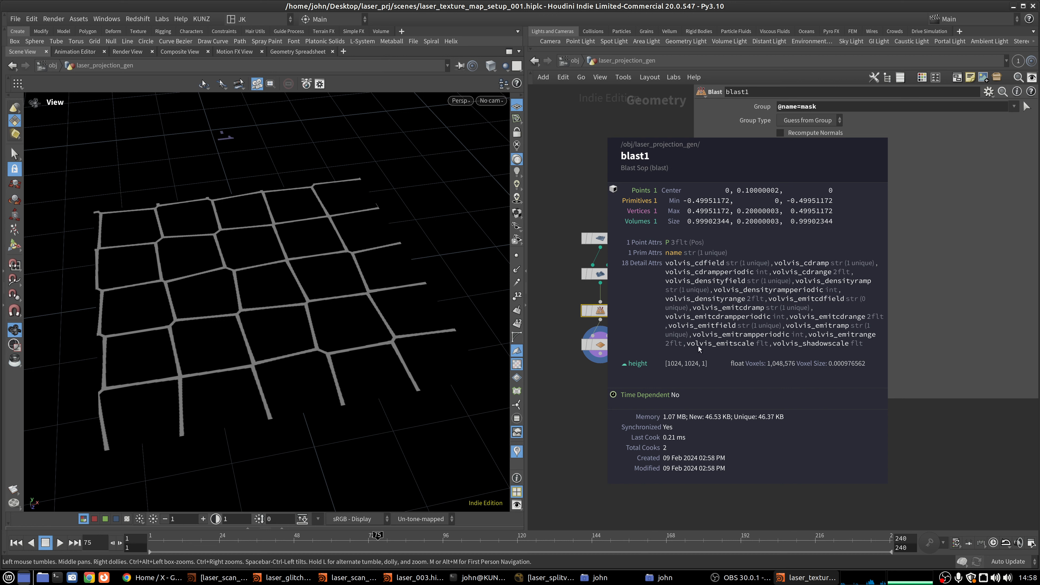
middle_click_drag(698, 346, 683, 298)
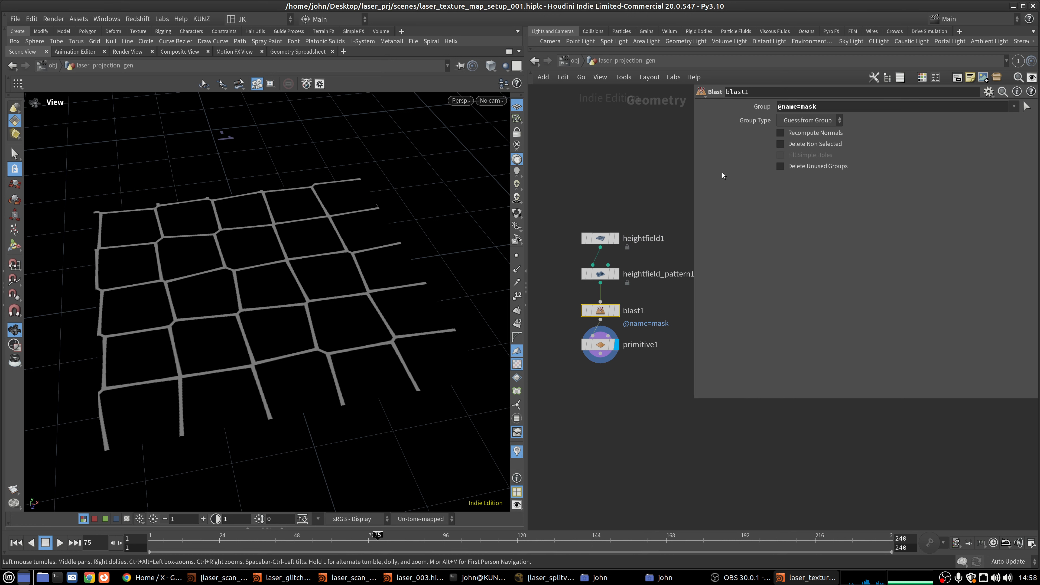
- Compare the primitive1 result with blast1 bypassed and active, leaving blast1 active
left_click(602, 340)
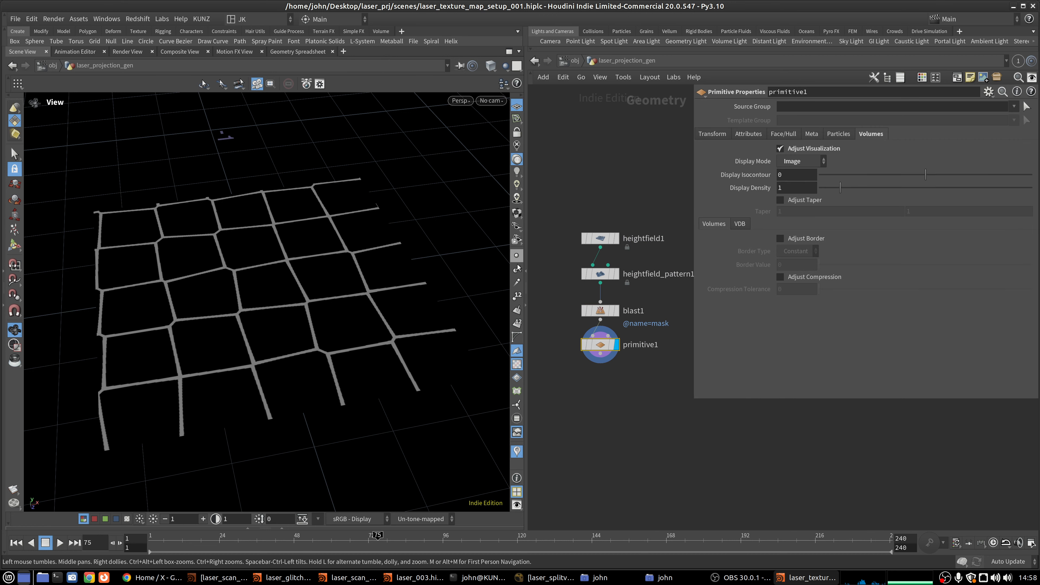
left_click(585, 314)
left_click(585, 314)
left_click(584, 310)
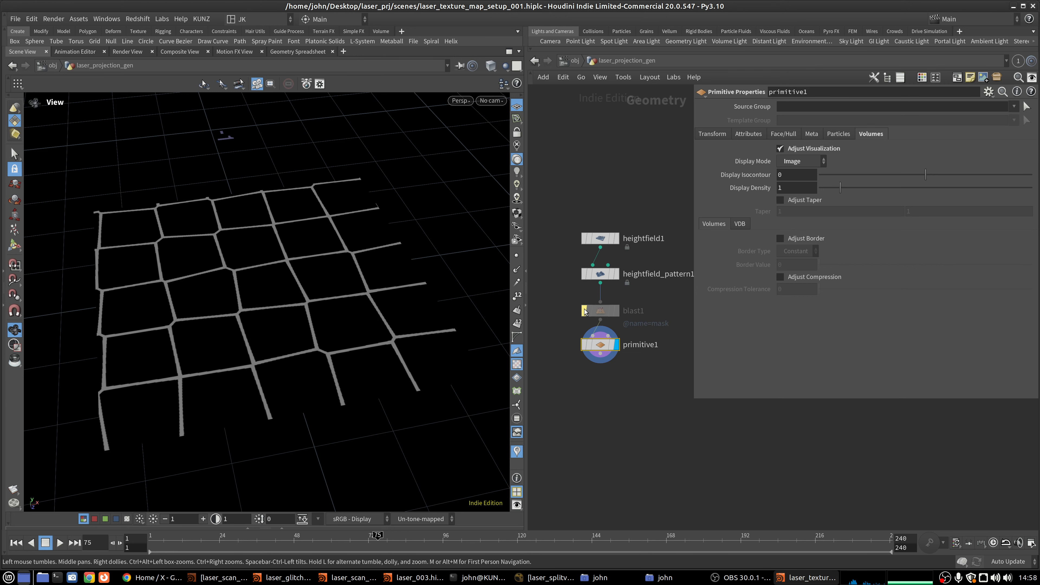
left_click_drag(227, 301, 236, 282)
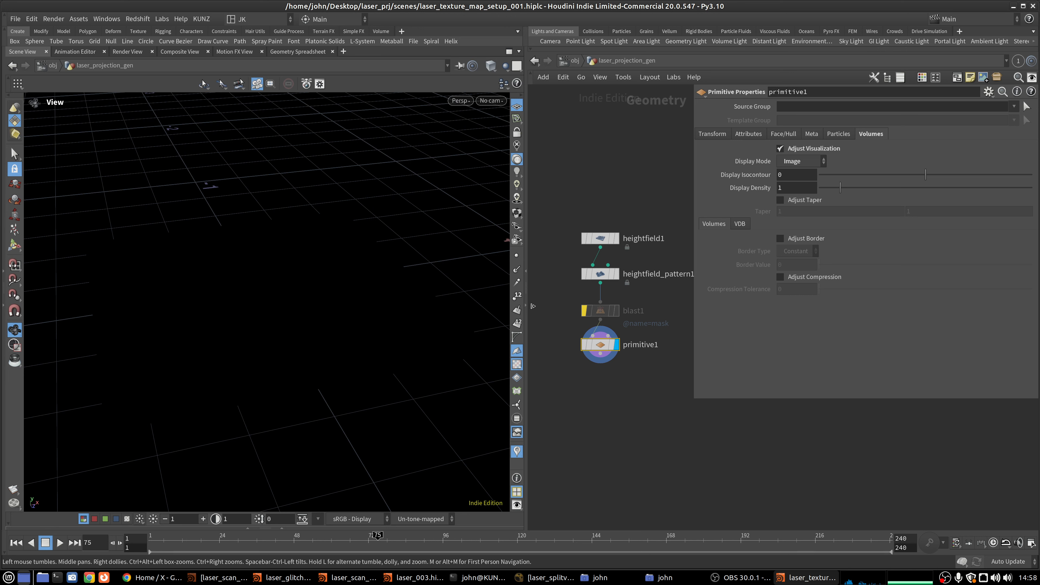
left_click(584, 310)
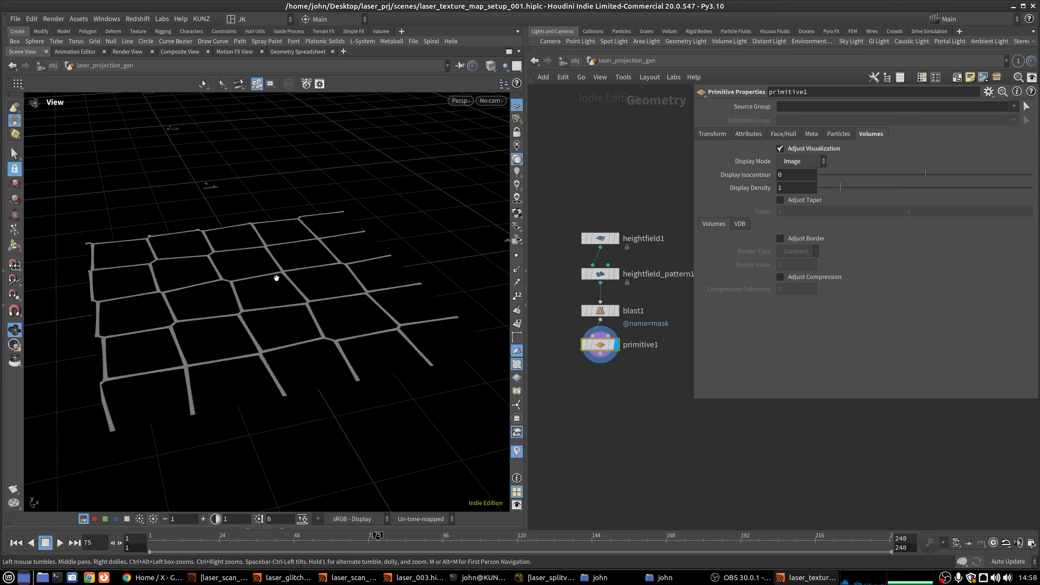
- Add a HeightField Output node, wire it to the output of primitive1 and align it underneath
middle_click_drag(646, 416, 618, 328)
left_click(618, 328)
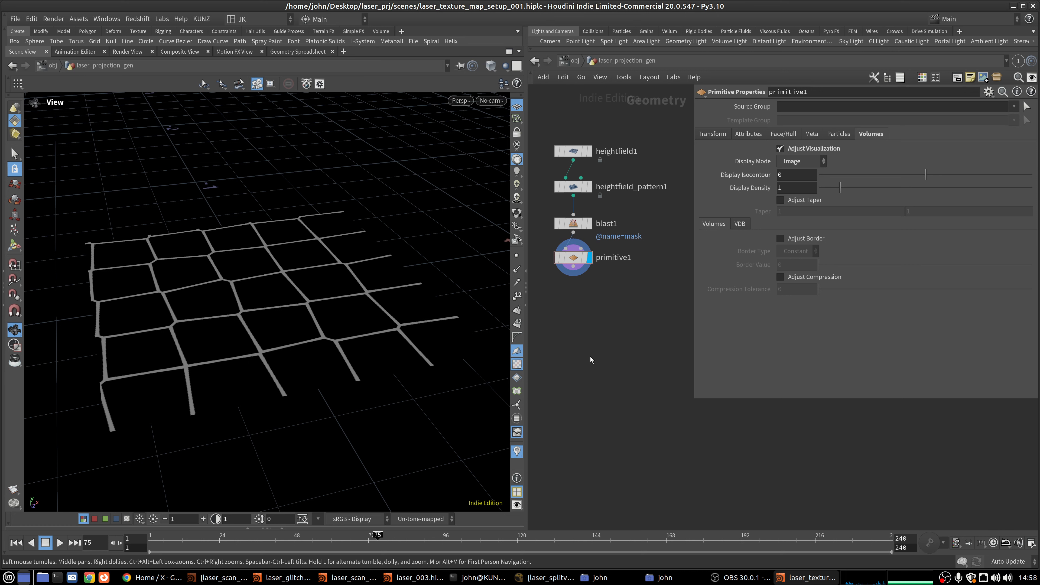
key("Tab")
type("o")
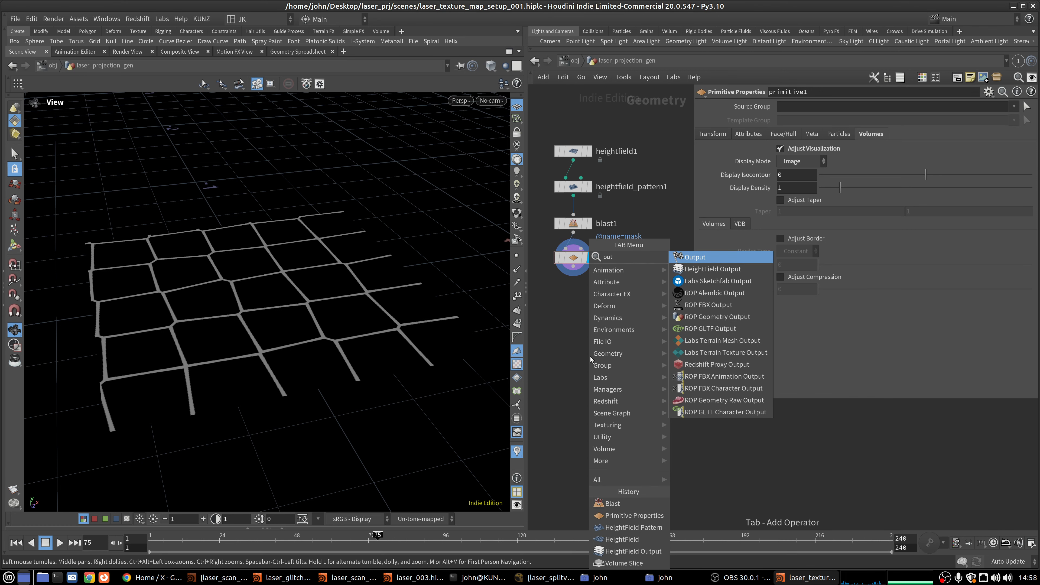
left_click(712, 268)
left_click(566, 329)
left_click_drag(566, 320, 573, 267)
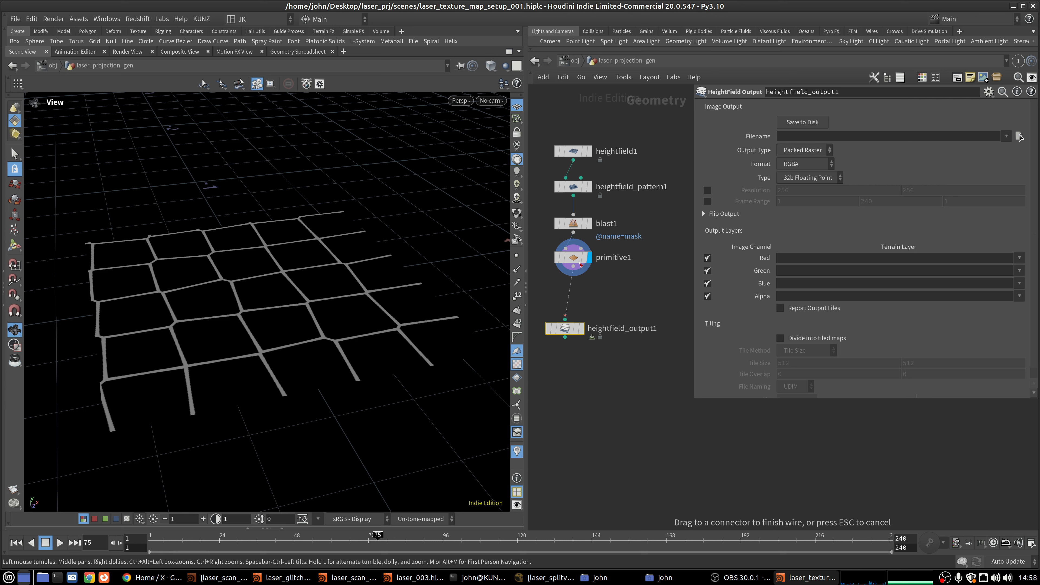
left_click_drag(566, 329, 573, 311)
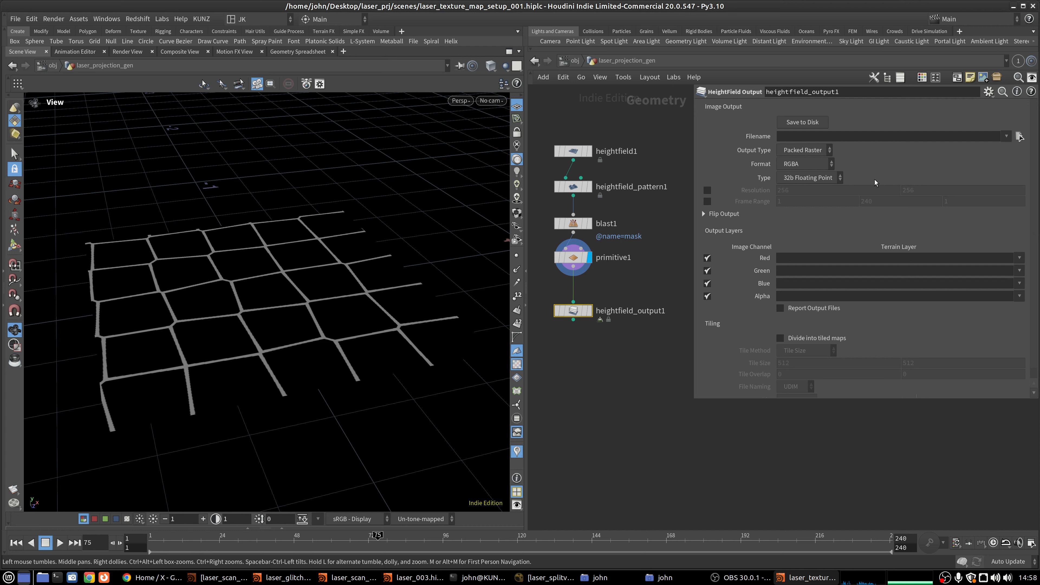
- Set the Type of heightfield_output1 to 16b Floating Point and look into its internal compositing network
left_click(824, 179)
left_click(821, 214)
double_click(572, 313)
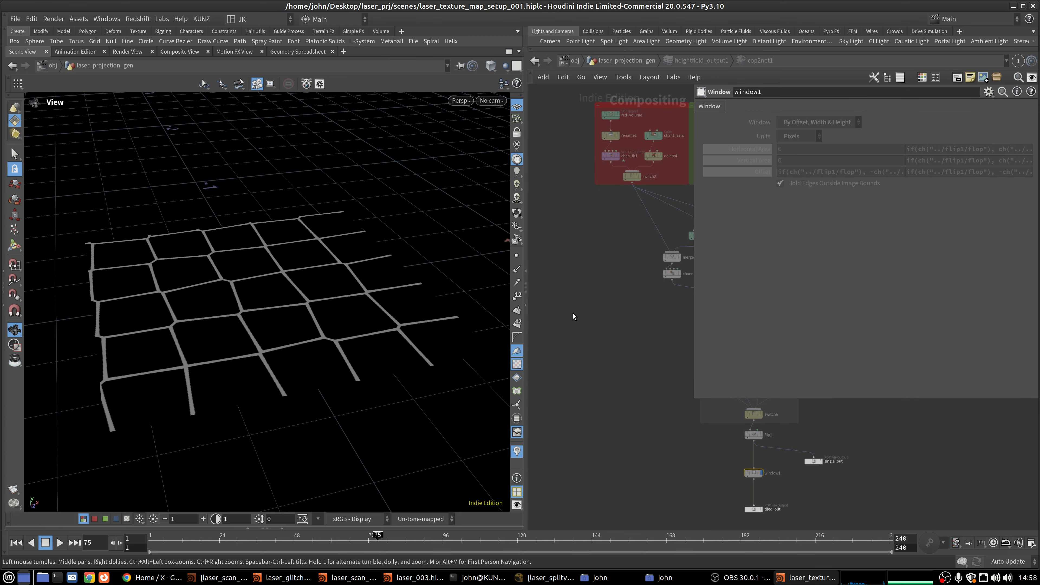
key("u")
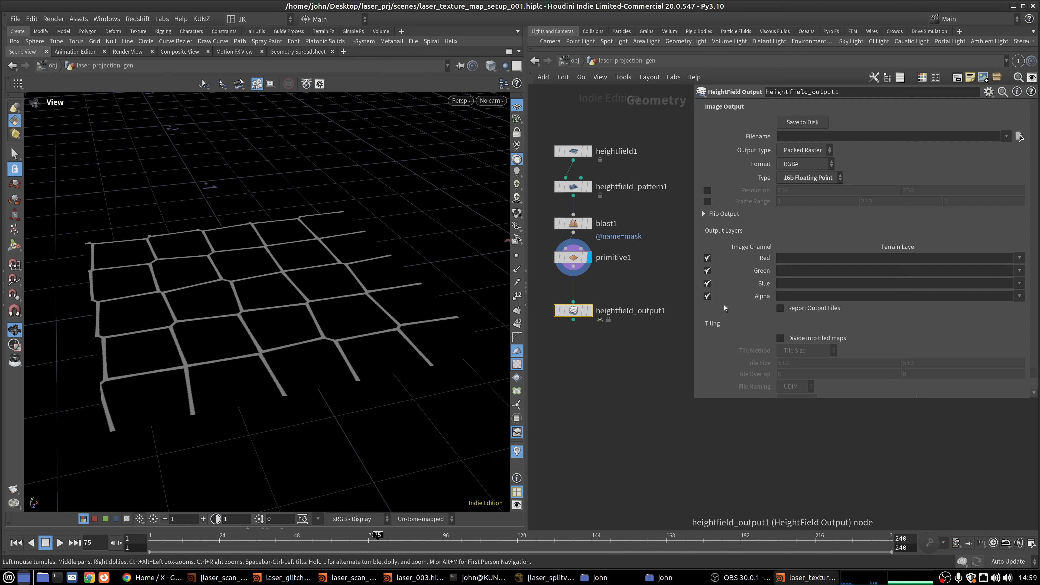
- Disable the Alpha output layer and assign the height layer to the Red, Green and Blue channels
left_click(707, 296)
left_click(1019, 258)
left_click(1015, 271)
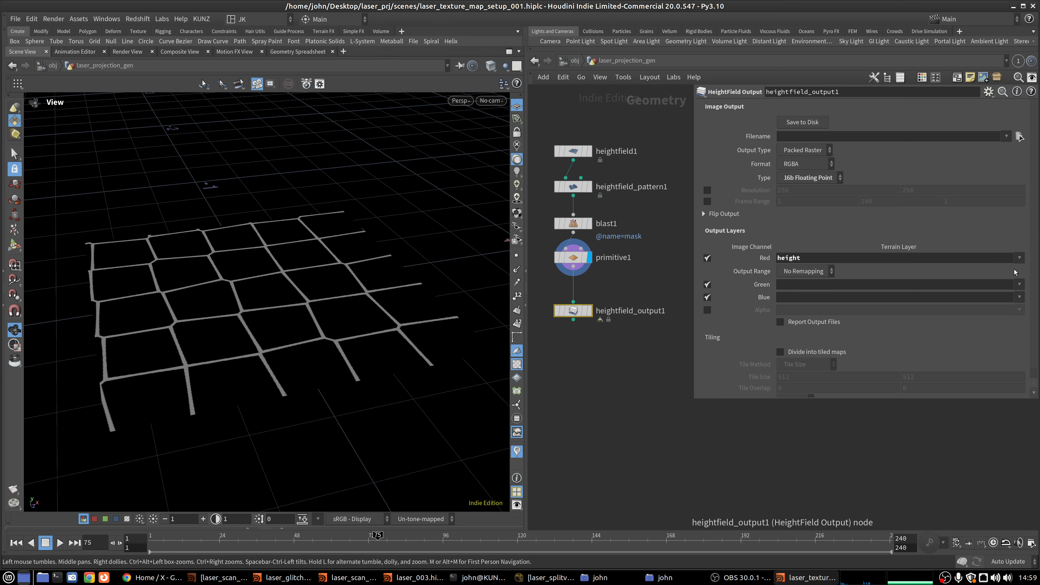
left_click(1019, 284)
left_click(1011, 296)
left_click(1019, 311)
left_click(1011, 322)
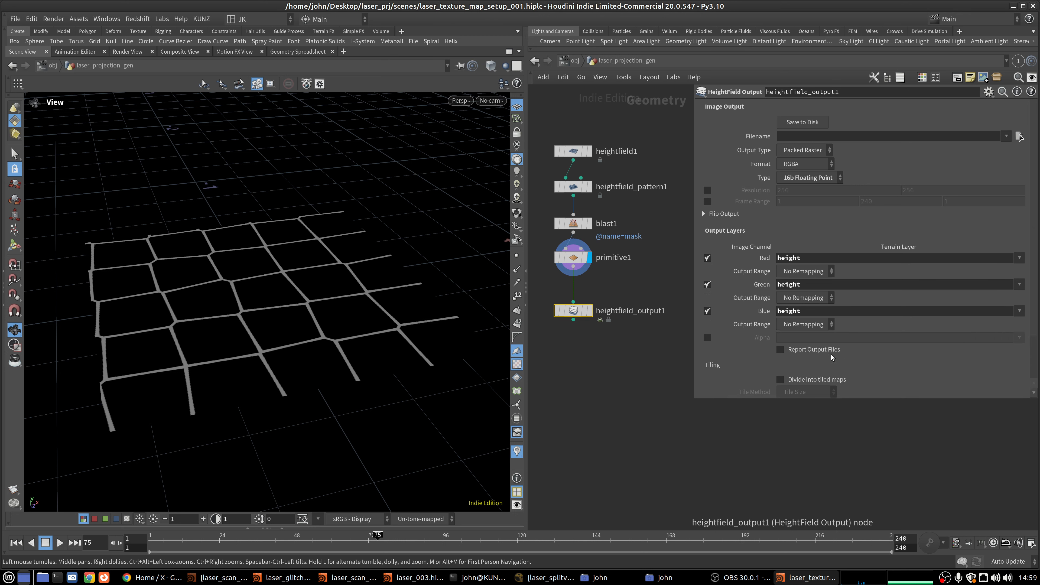
- Set the output Format of heightfield_output1 to RGB and enable its Resolution override
left_click(804, 164)
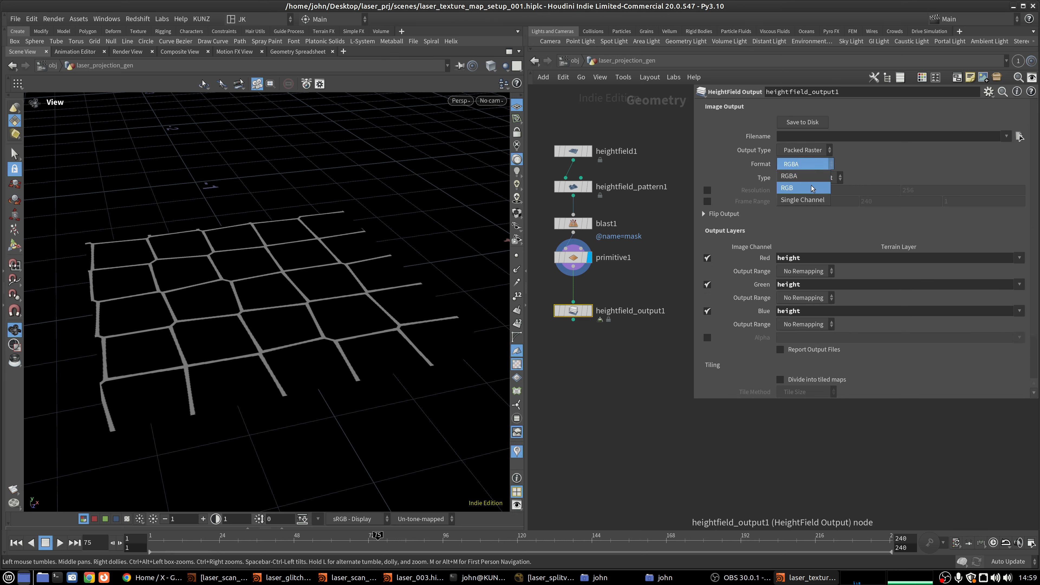
left_click(803, 174)
scroll(643, 218, "down", 2)
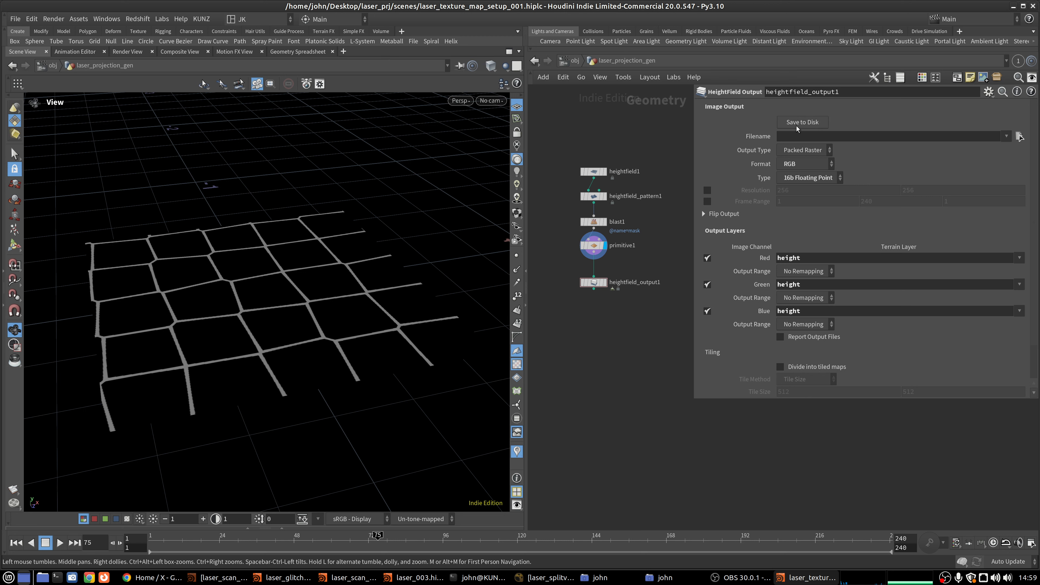
left_click(707, 190)
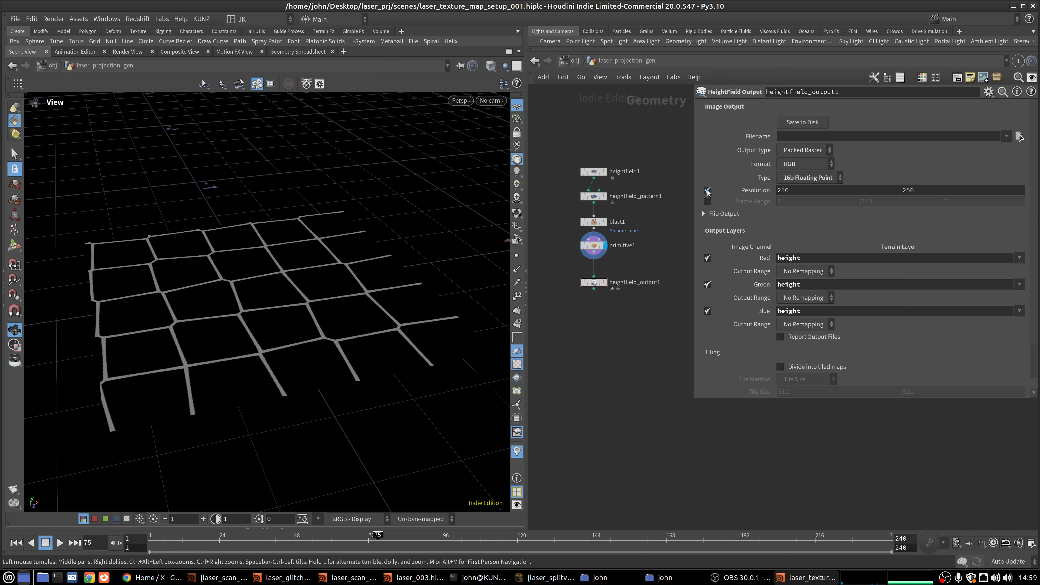
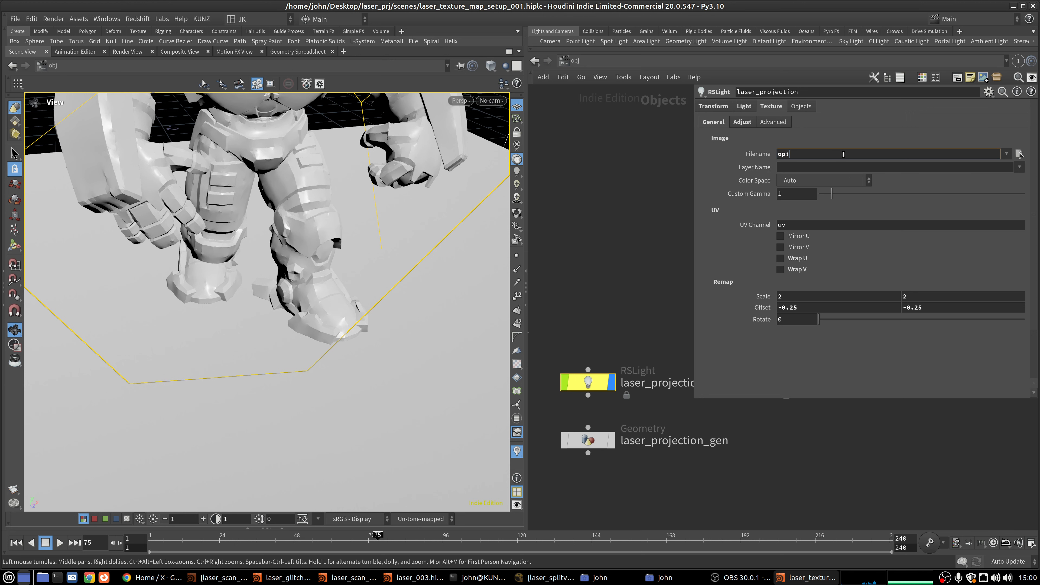
- Set the laser_projection light's texture Filename to op:/obj/laser_projection_gen/heightfield_output1/cop2net1/flip1 and shrink the parameter pane to uncover the nodes
key("ctrl+v")
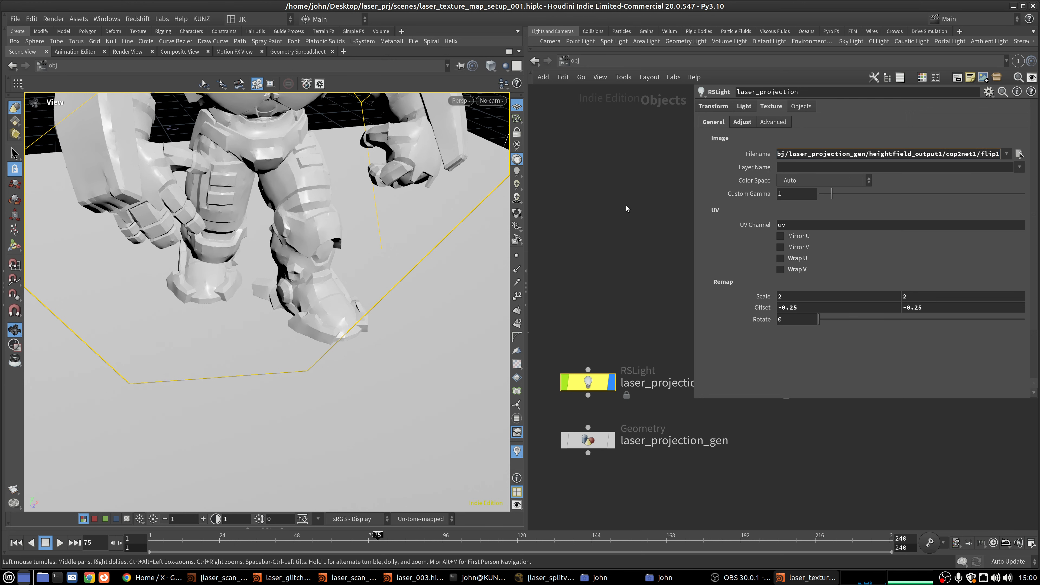
key("Return")
left_click_drag(695, 399, 561, 291)
scroll(644, 277, "down", 2)
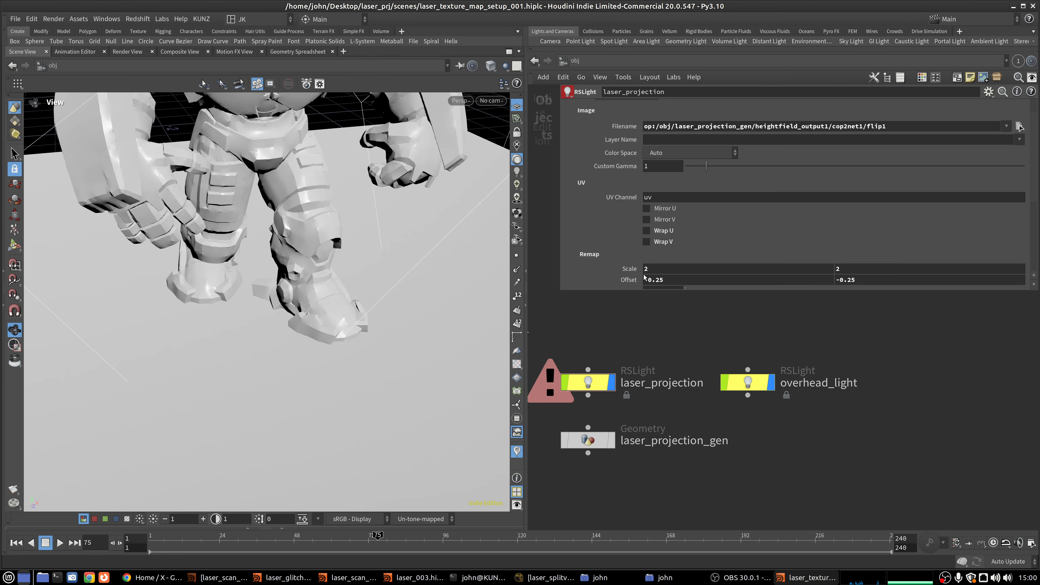
- Read the error on the laser_projection light, then cut and paste the node to reset it and realign it
middle_click_drag(584, 342, 646, 325)
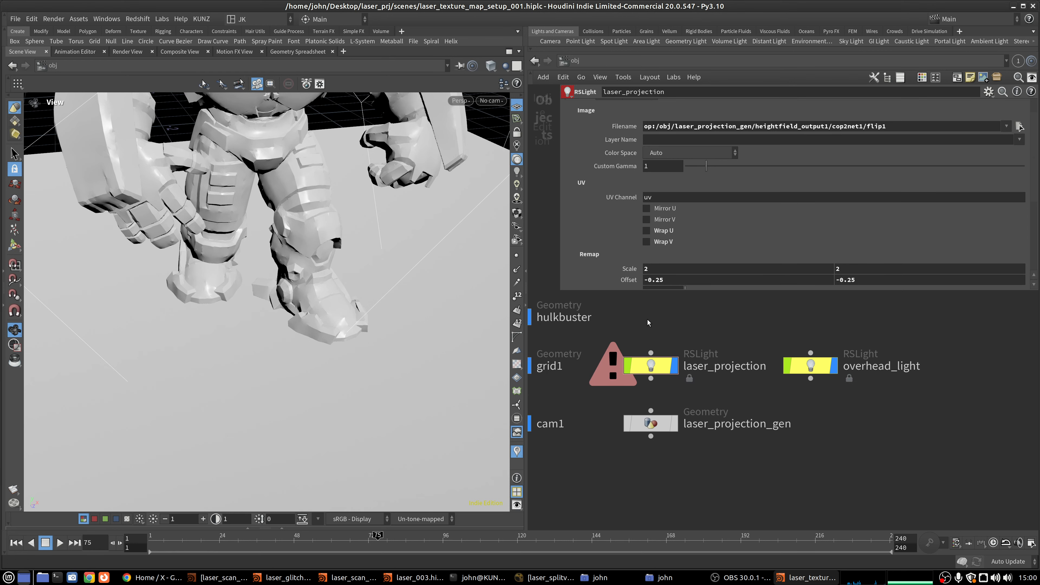
middle_click(648, 364)
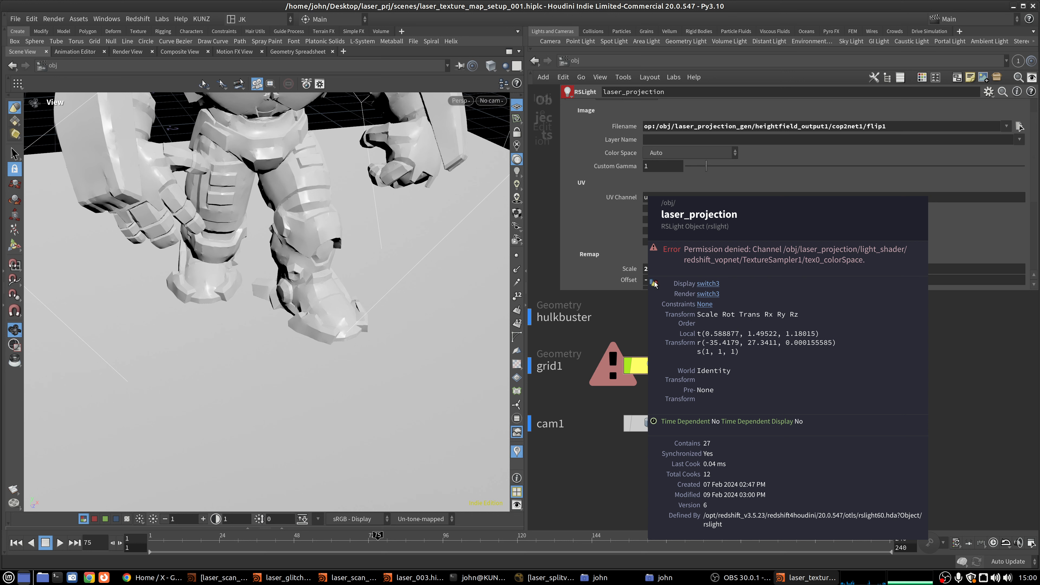
left_click(652, 367)
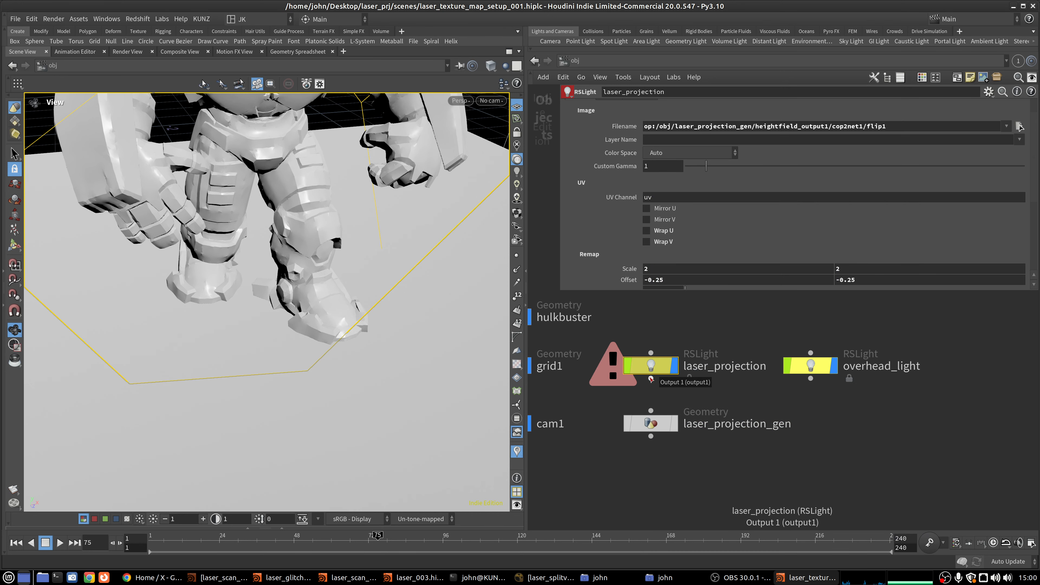
key("ctrl+x")
key("ctrl+v")
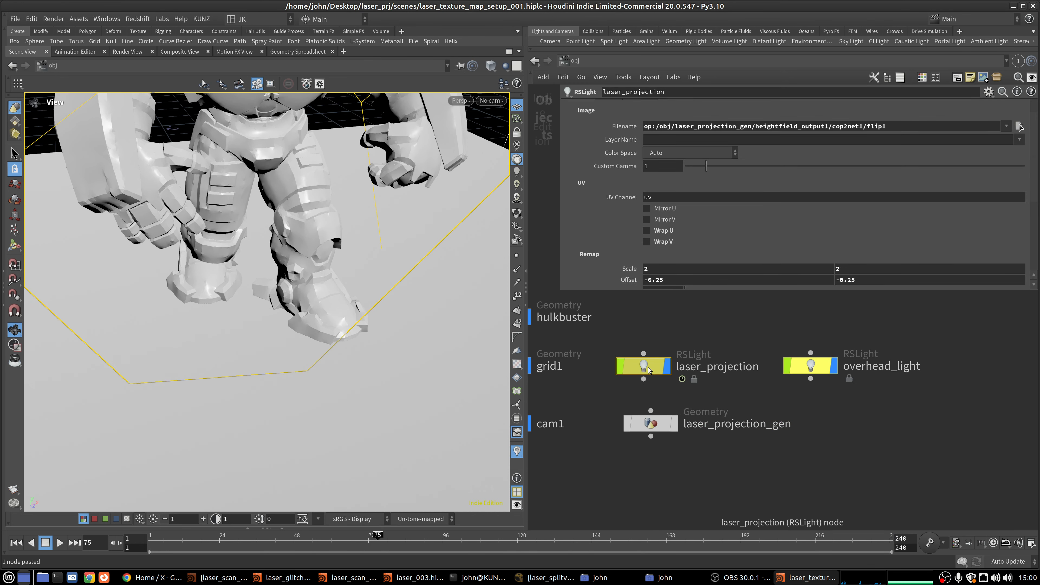
left_click_drag(648, 369, 655, 368)
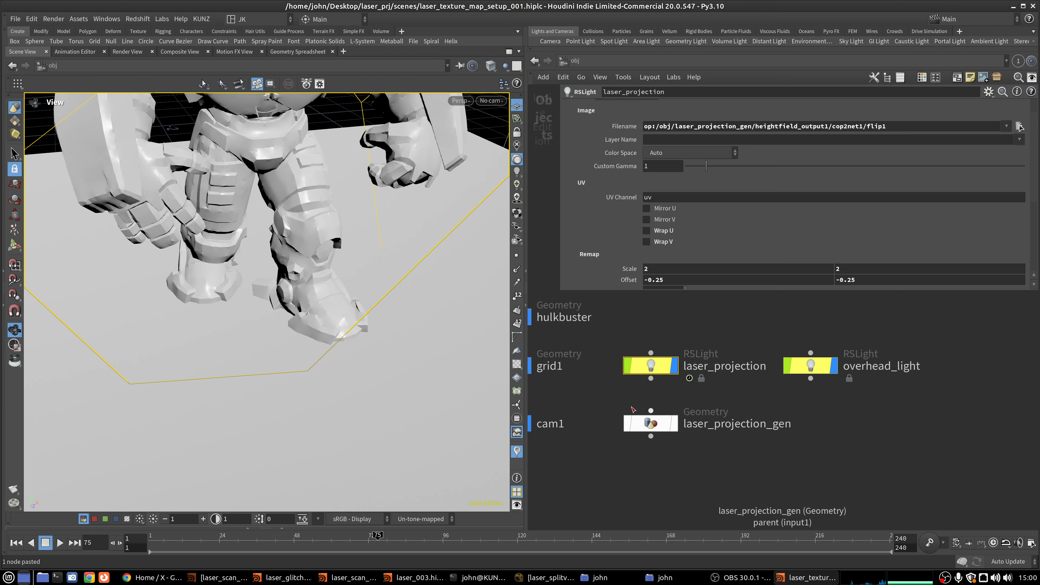
- Open the Redshift Render View and place its window over the viewport, clear of the node network
left_click(137, 18)
left_click(147, 58)
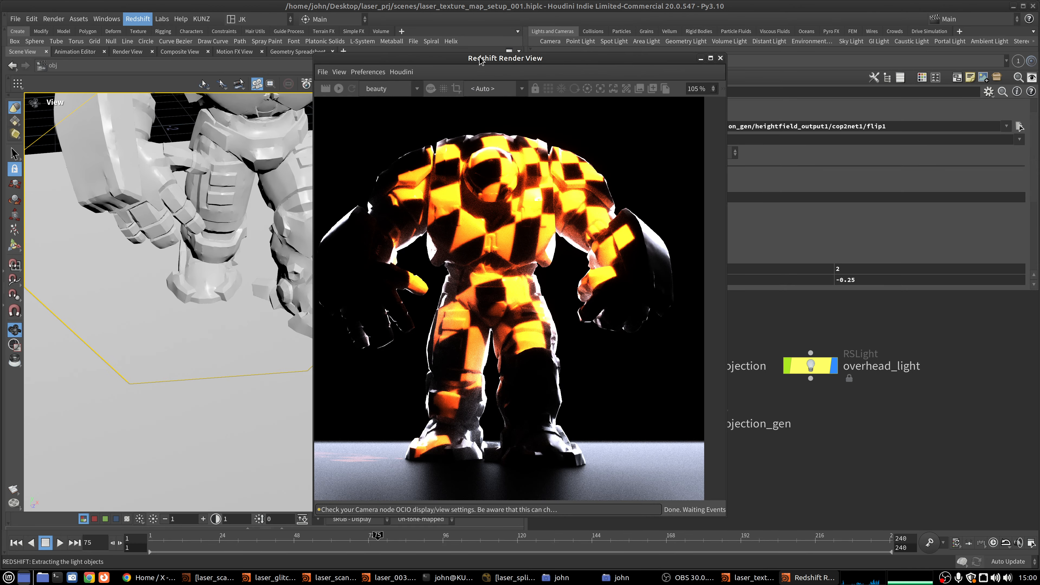
left_click_drag(483, 57, 216, 50)
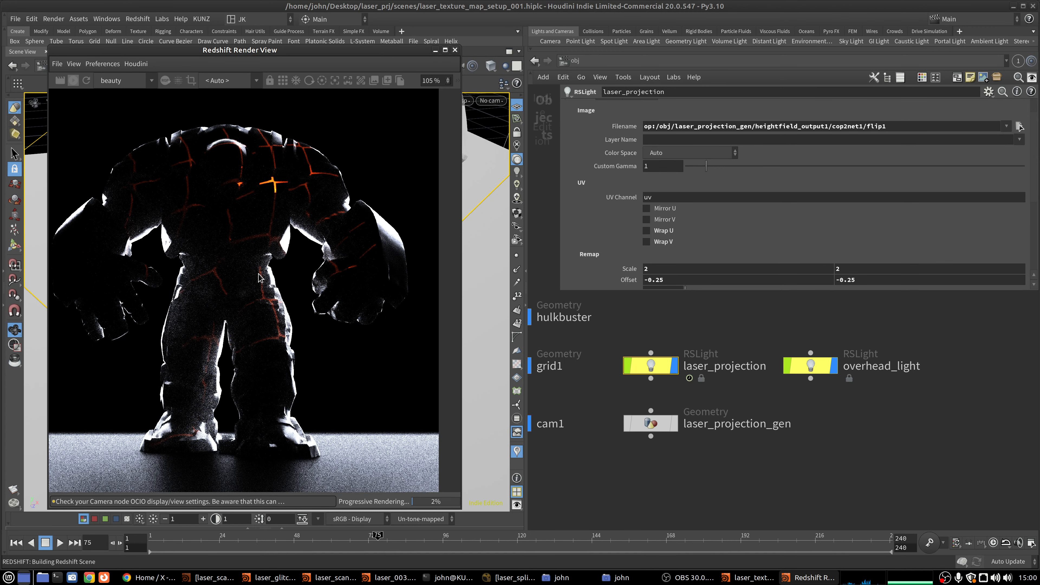
- Set the Exposure (EV) of the laser_projection light to 1
left_click(654, 364)
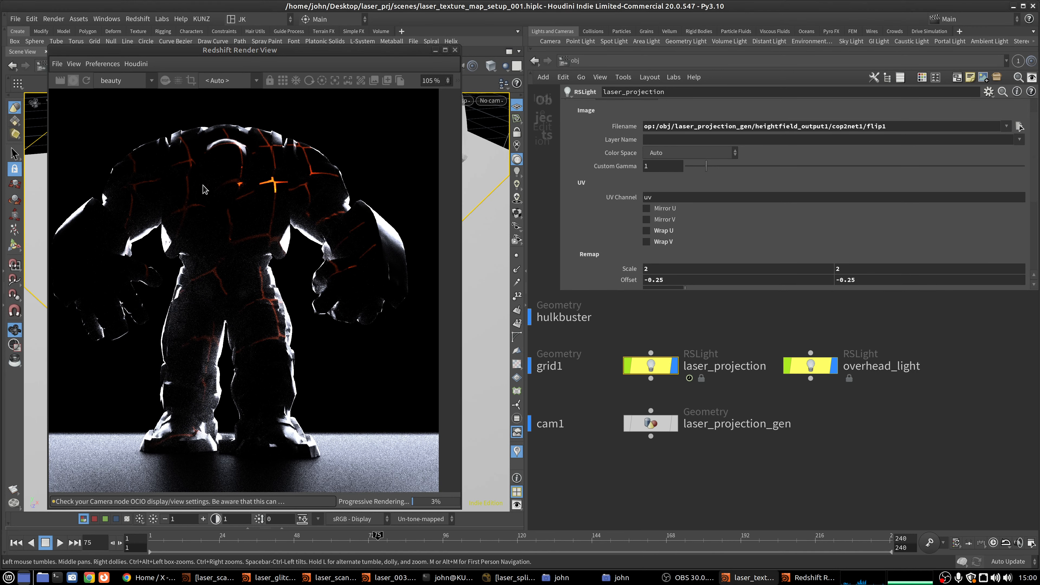
scroll(615, 210, "up", 2)
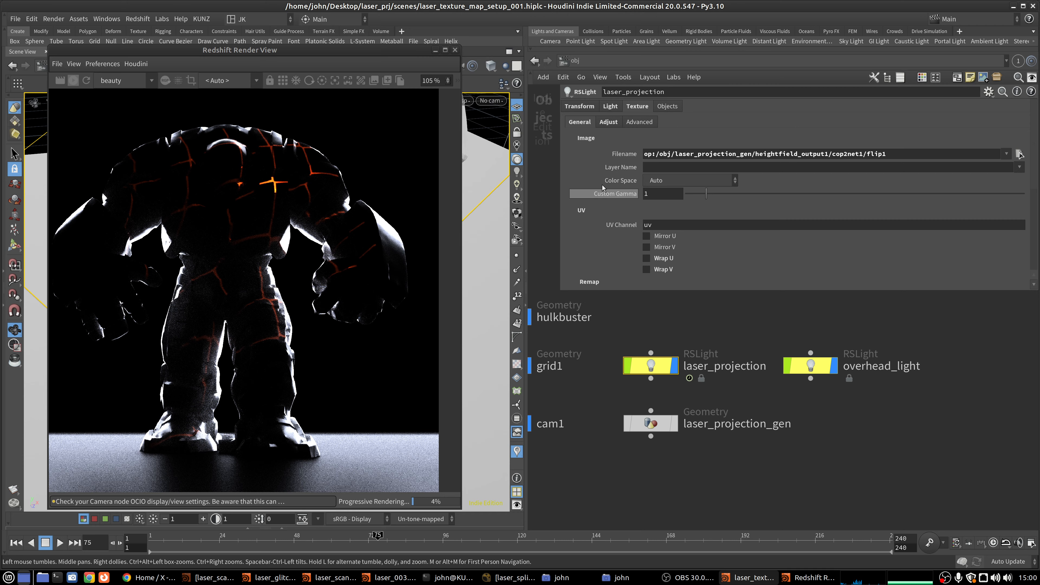
left_click(611, 107)
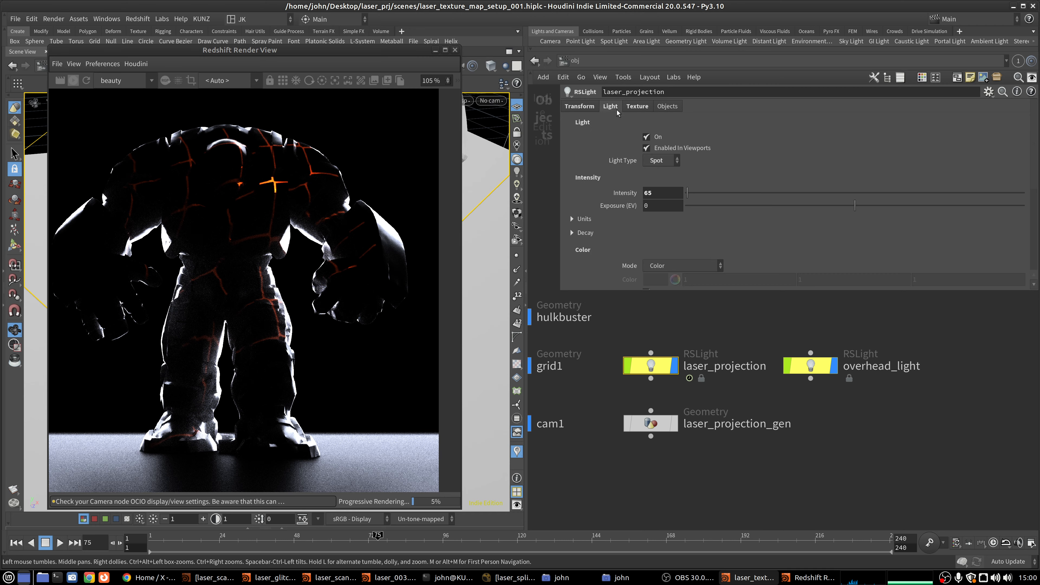
left_click(663, 205)
key("Return")
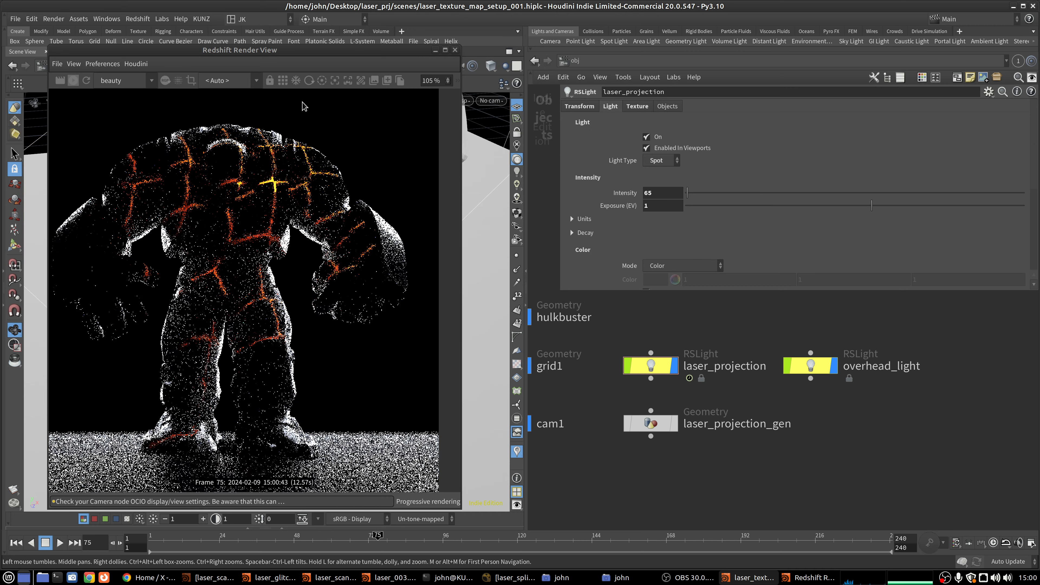
- In laser_projection_gen, set heightfield_pattern1's Jitter to 0.8244 and Wall to 0.01
double_click(650, 424)
left_click(645, 347)
left_click_drag(855, 226, 964, 226)
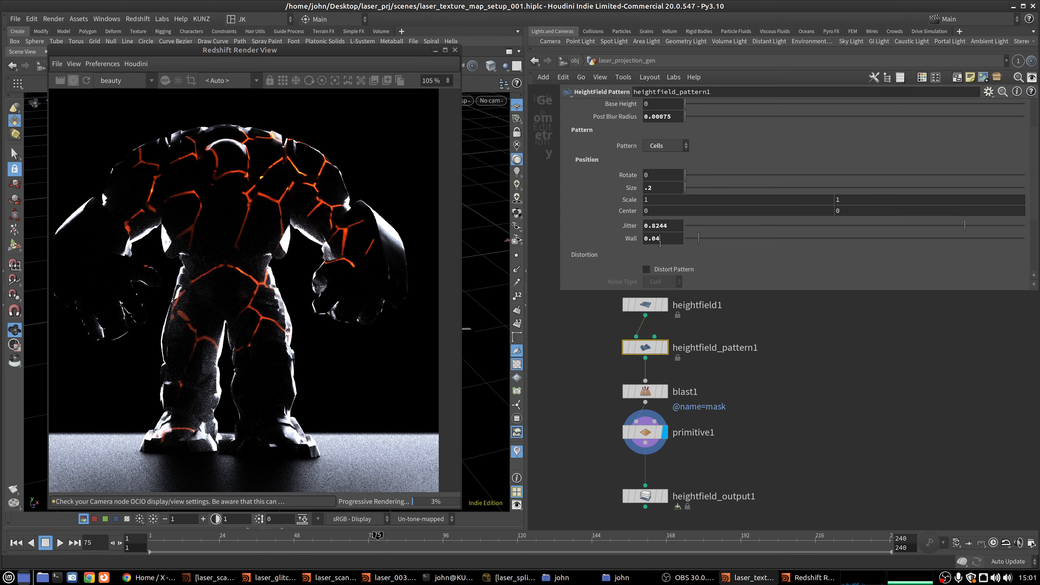
left_click_drag(666, 240, 655, 239)
type("1")
key("Return")
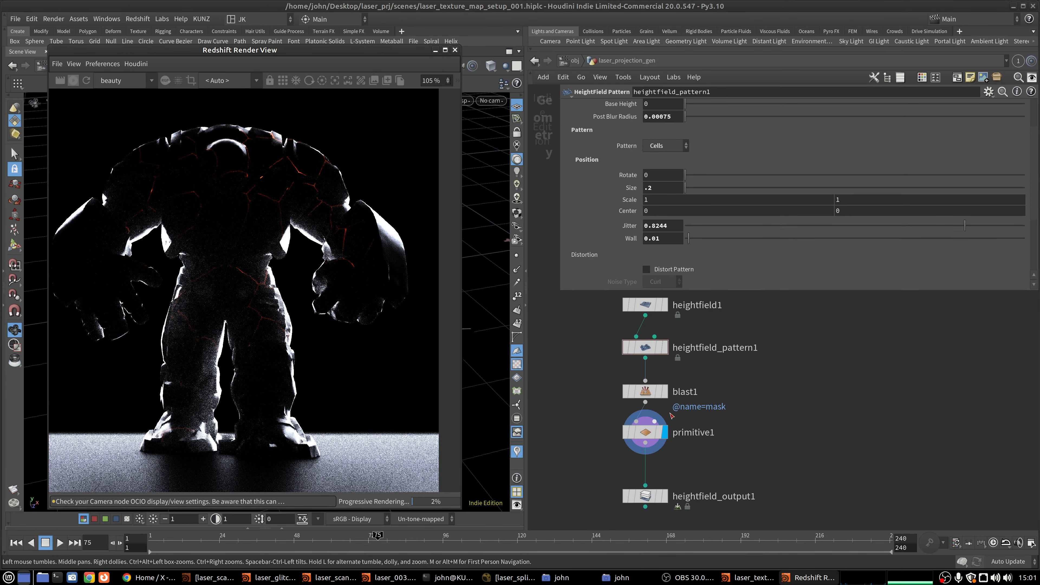
- Insert a Volume Mix node between primitive1 and heightfield_output1, set its Post-Mult to 5 and inspect the render up close
scroll(682, 418, "down", 2)
key("Tab")
type("volumemix")
key("Return")
left_click(651, 456)
double_click(655, 248)
type("5")
scroll(246, 262, "up", 3)
middle_click_drag(183, 218, 217, 243)
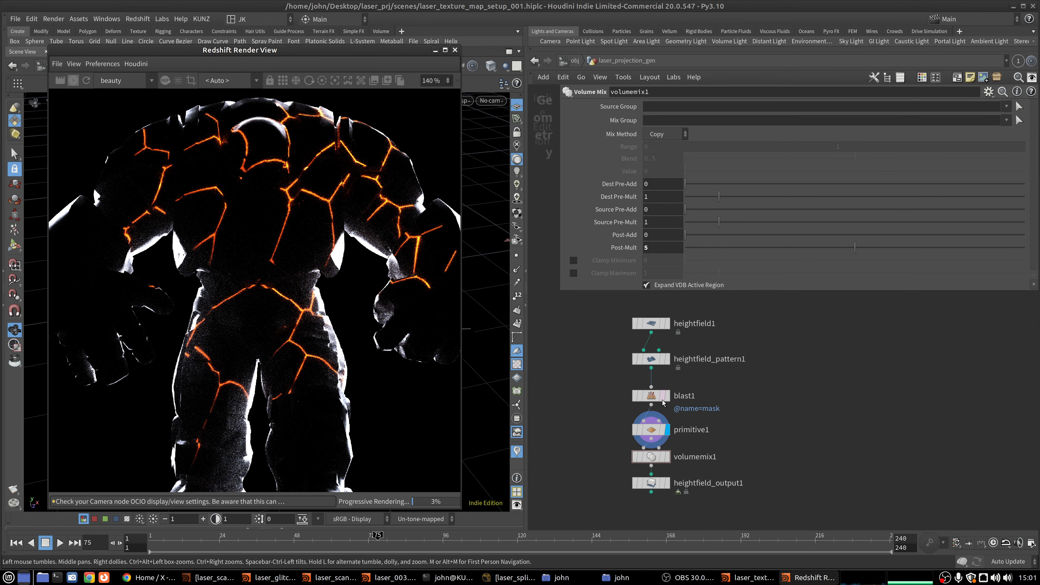
- Set heightfield_pattern1's Post Blur Radius to 0.00175 and Wall to 0.0035, refreshing the render to check the thinner lines
left_click(655, 360)
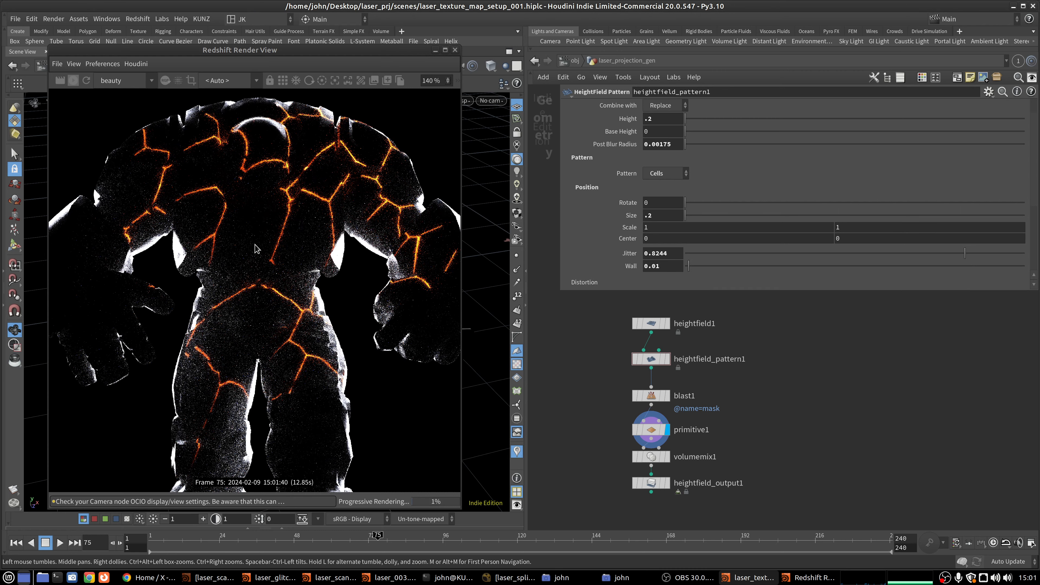
left_click(87, 81)
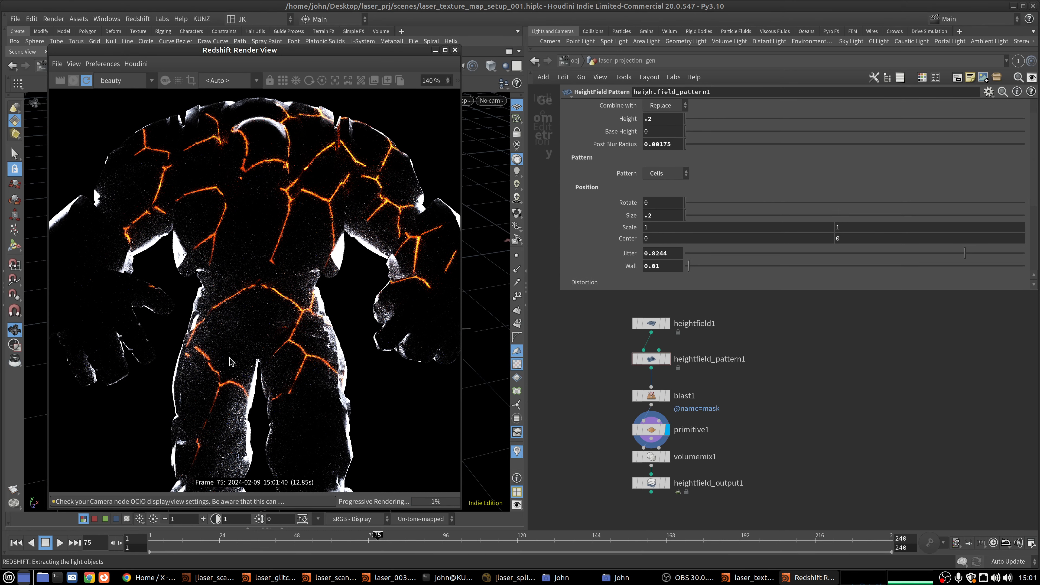
left_click(663, 266)
key("BackSpace")
type("035")
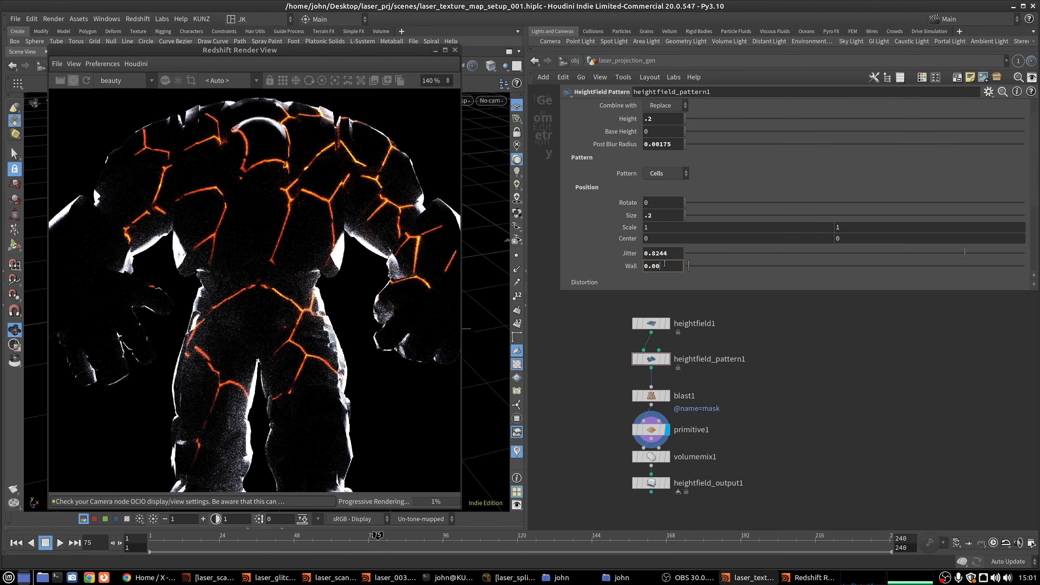
key("Return")
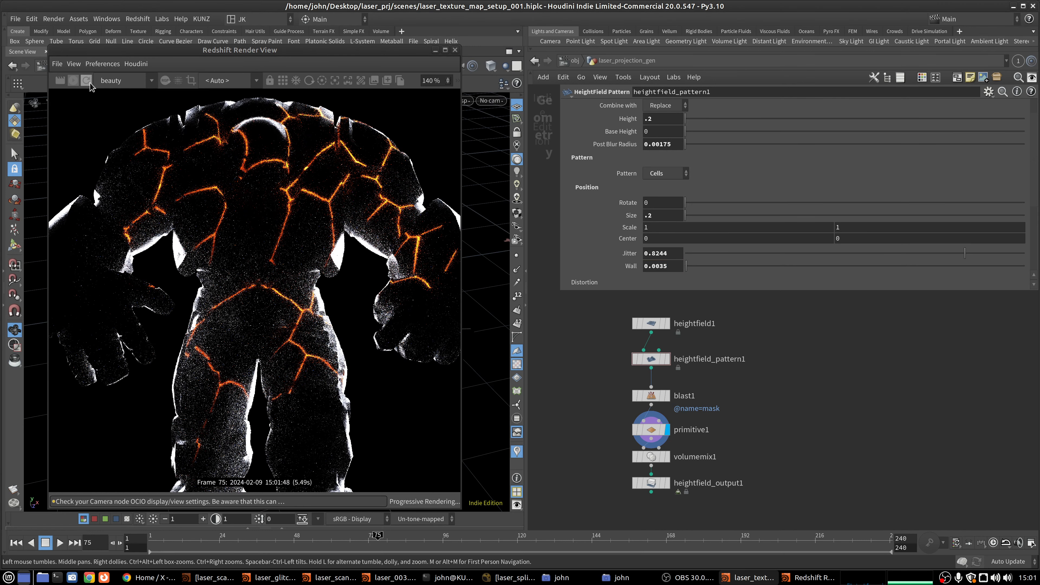
left_click(86, 80)
scroll(216, 208, "up", 4)
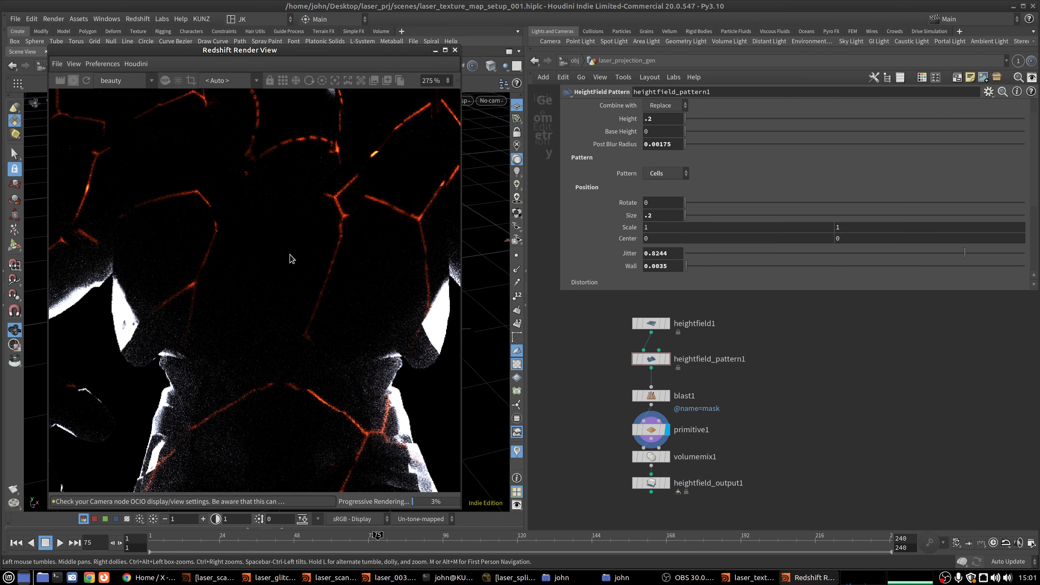
scroll(250, 291, "down", 5)
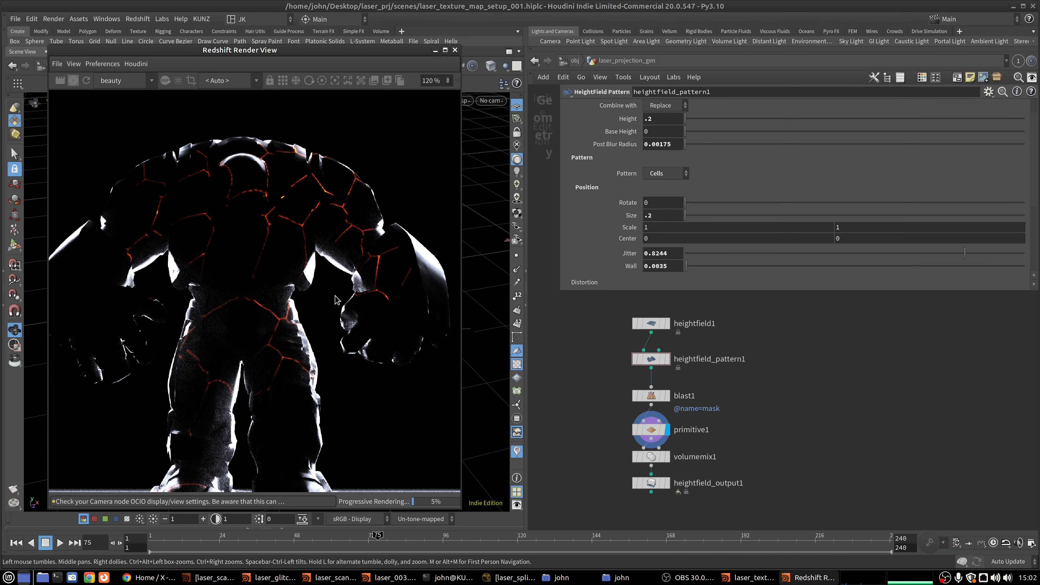
- Set heightfield_pattern1's Rotate to the expression $FF and scrub the timeline to check the rotating pattern in the render
left_click(668, 202)
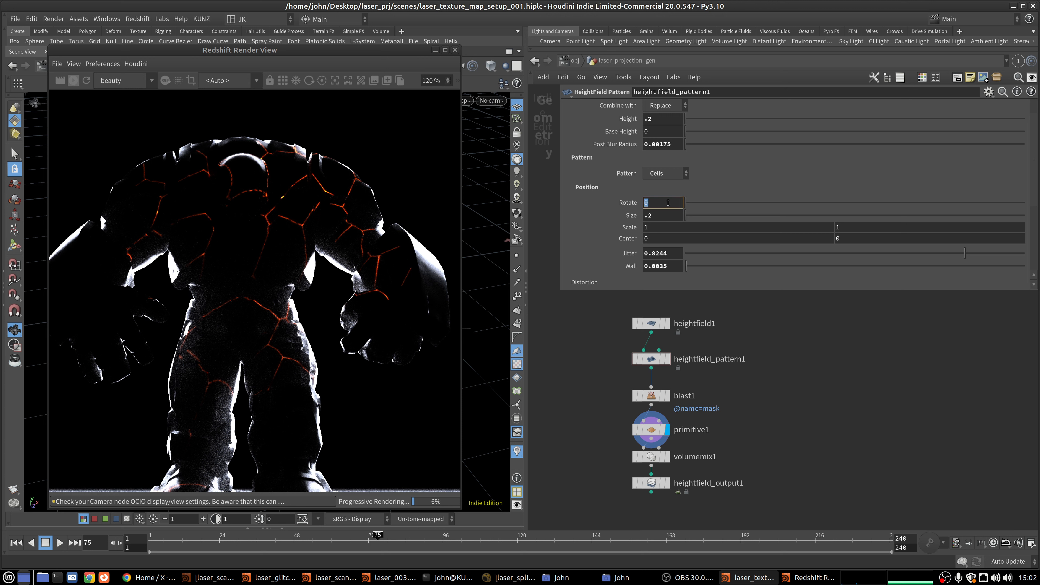
type("$T")
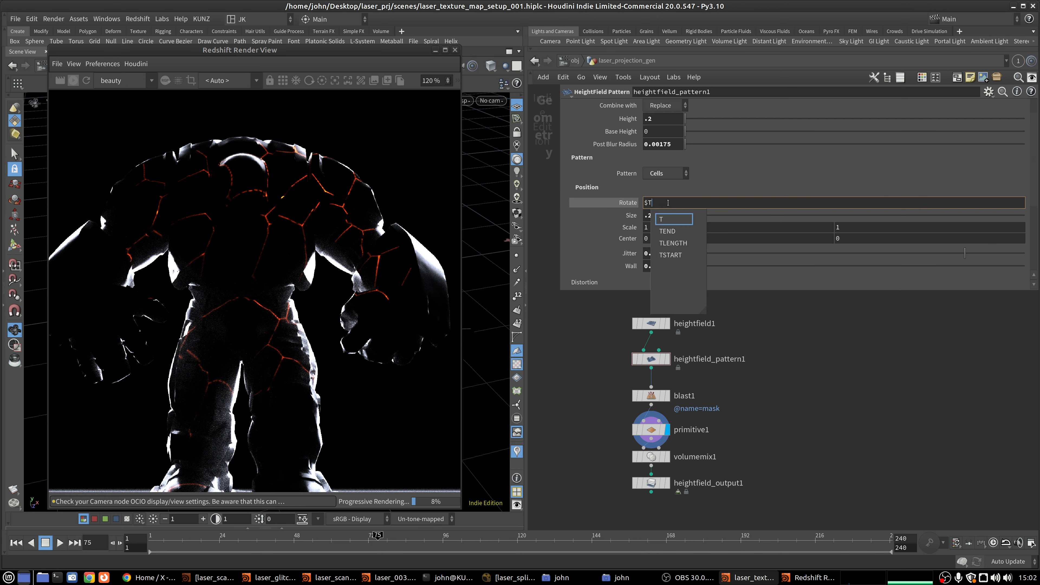
key("BackSpace")
type("FF")
key("Return")
left_click_drag(378, 540, 361, 540)
- Set heightfield1's Grid Samples to 256 and scrub through the timeline to check the coarser moving lines in the render
middle_click_drag(770, 353, 757, 401)
left_click(644, 376)
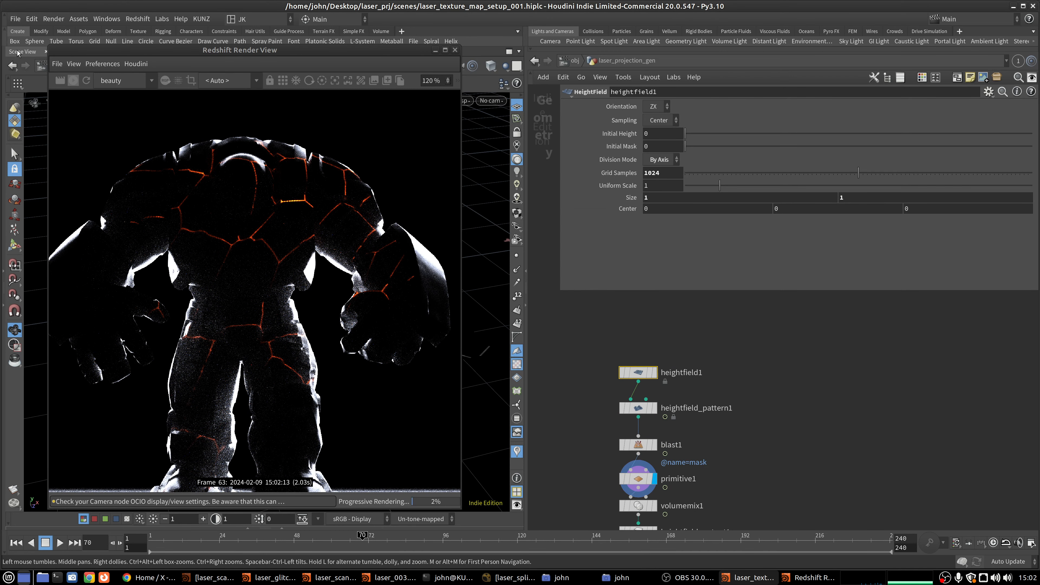
left_click(668, 178)
type("256")
key("Return")
left_click_drag(362, 543, 477, 544)
scroll(250, 215, "down", 3)
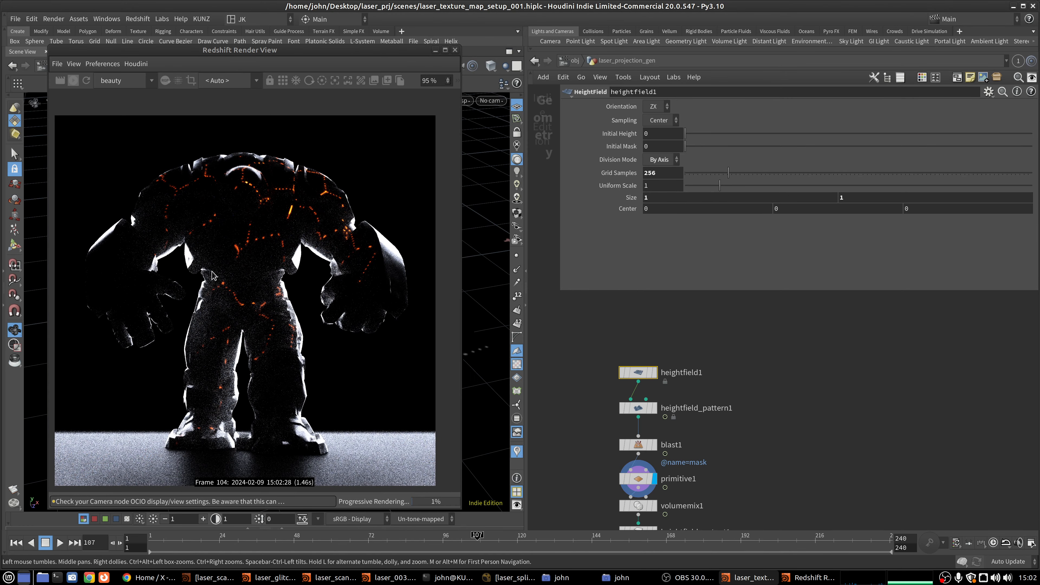
scroll(212, 275, "down", 2)
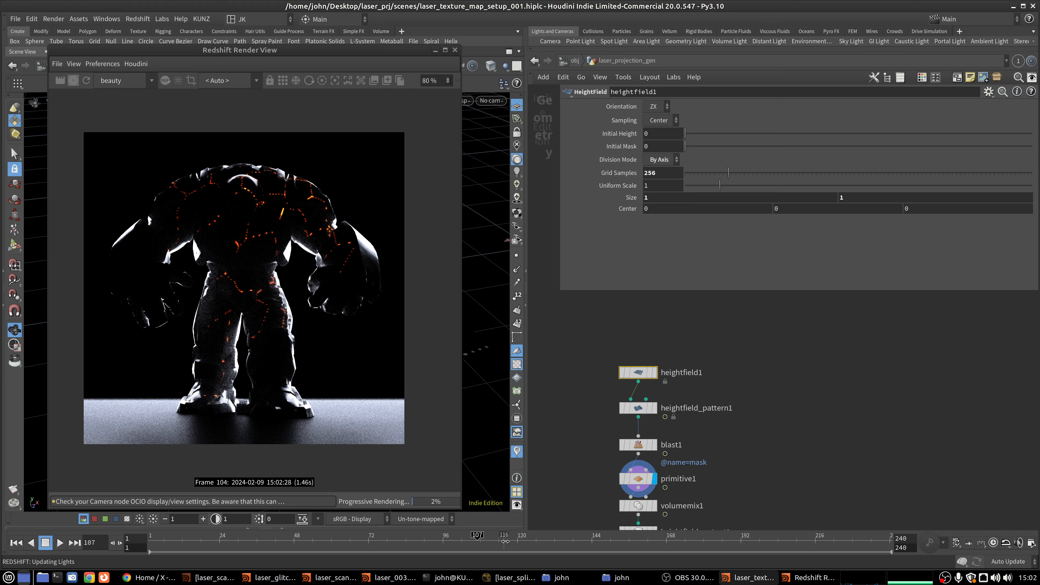
left_click_drag(505, 541, 747, 542)
- In the laser_projection light's texture adjustments, set the Color Multiplier's green to 1 and blue to 0.5
key("u")
left_click(651, 366)
double_click(800, 138)
type("1")
key("Tab")
type(".5")
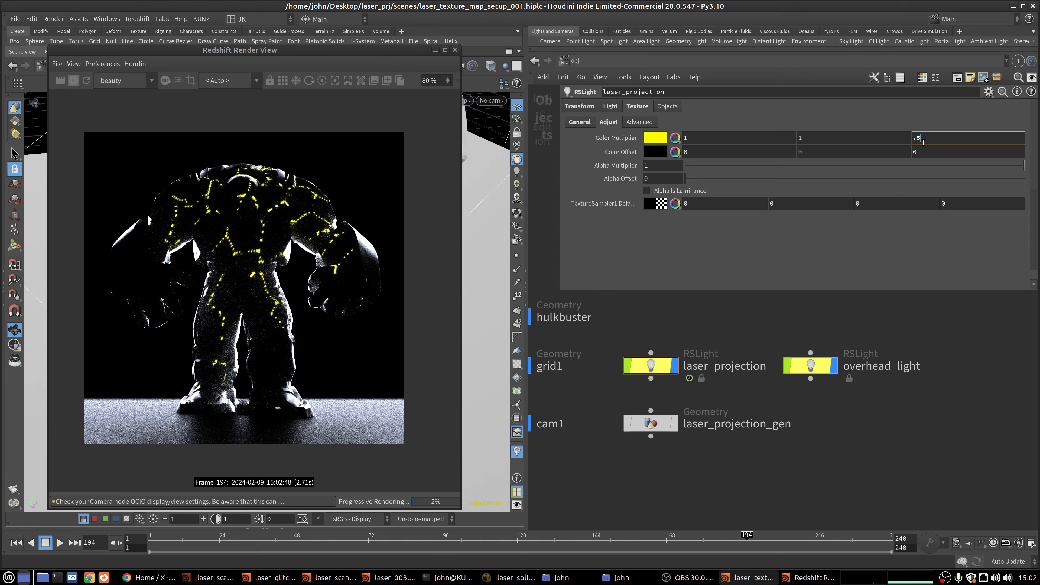
key("Return")
- Set the texture Color Multiplier's red to 0.1 and blue to 0 on the laser_projection light
double_click(706, 143)
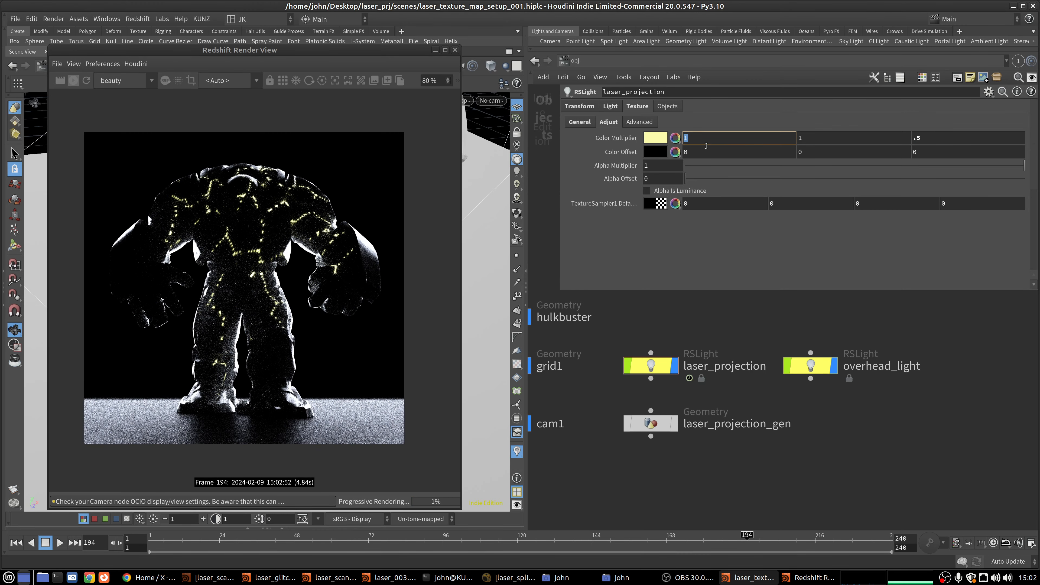
type(".1")
key("Return")
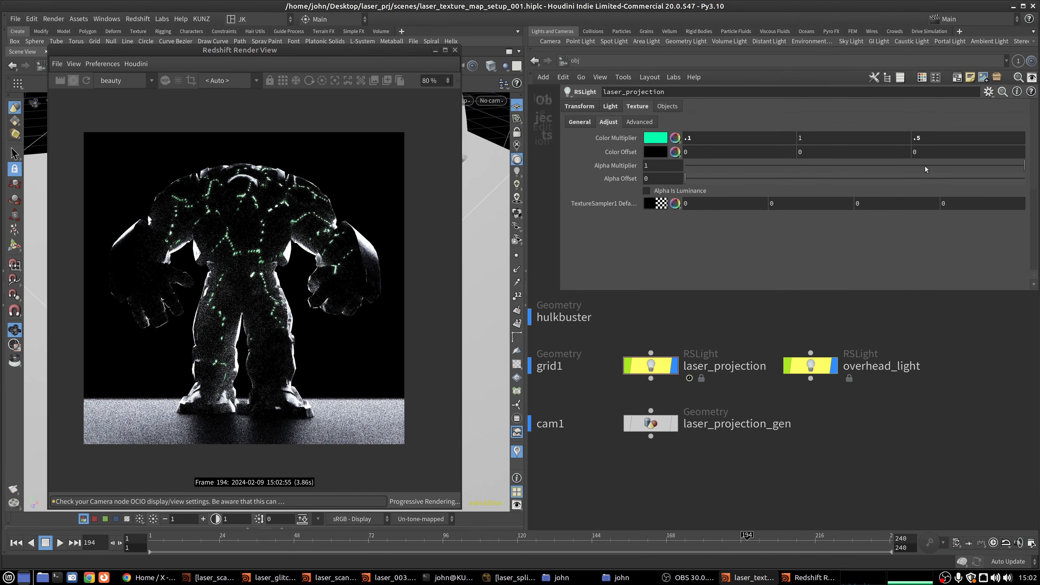
double_click(918, 140)
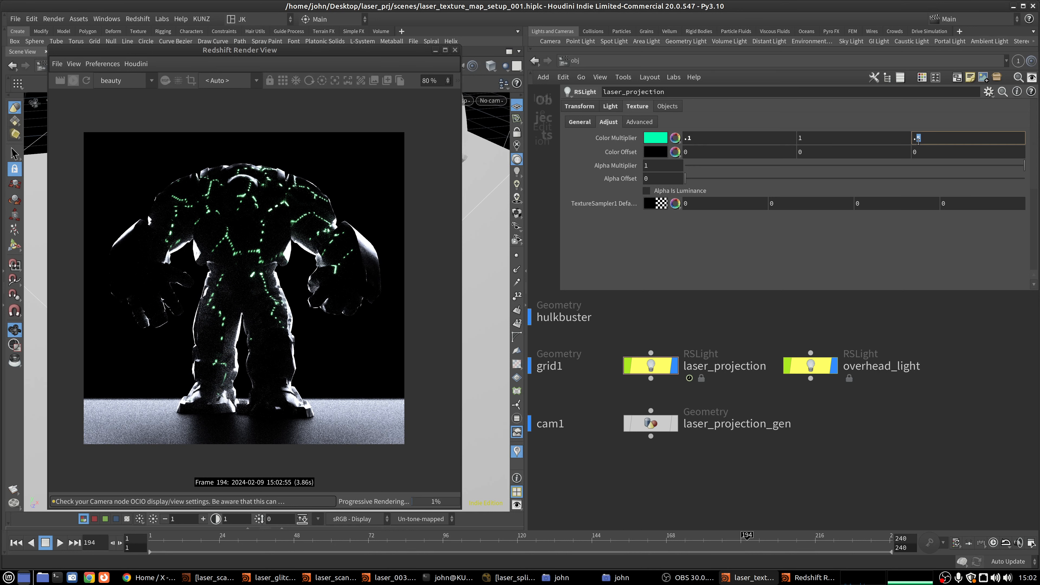
type("0")
key("Return")
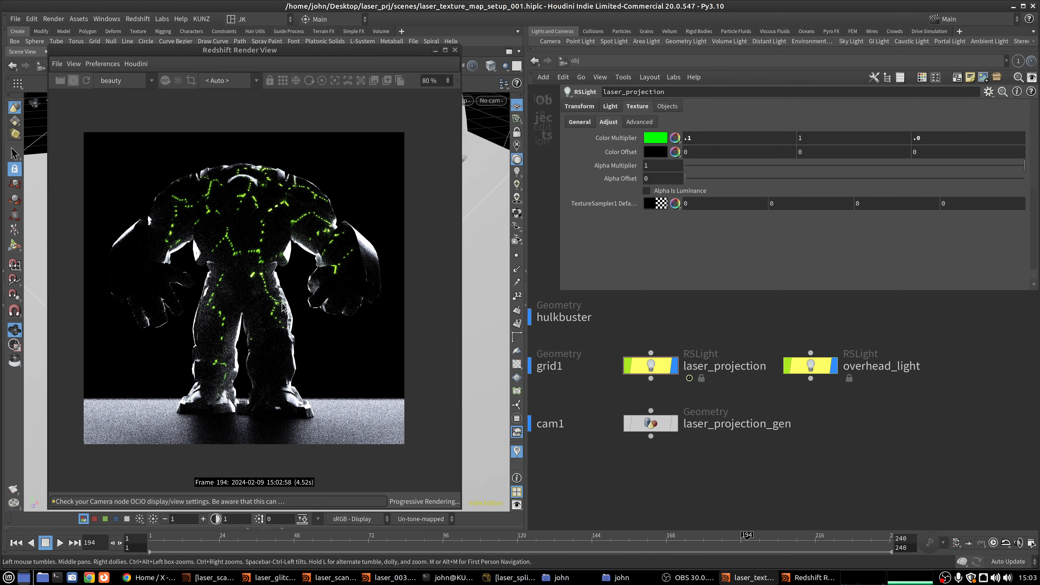
- Review the scene's object nodes and the laser_projection light's general texture image settings
key("h")
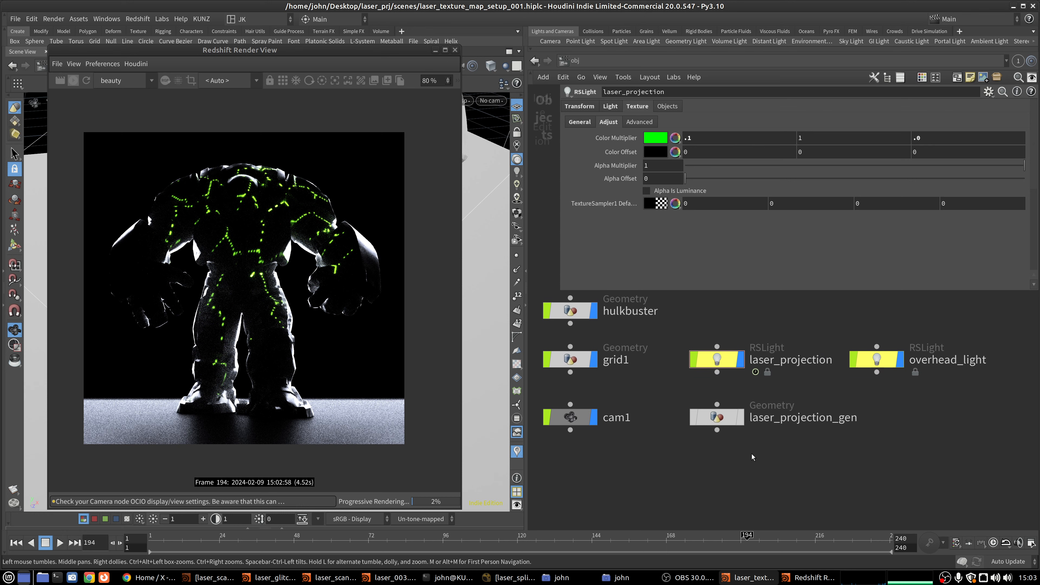
scroll(696, 367, "down", 4)
left_click(708, 363)
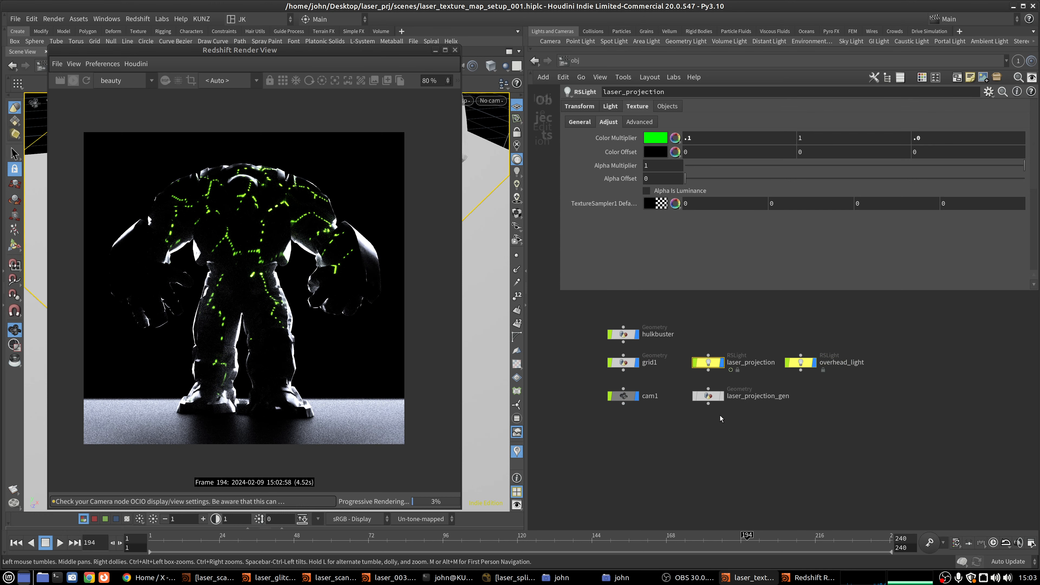
left_click(708, 395)
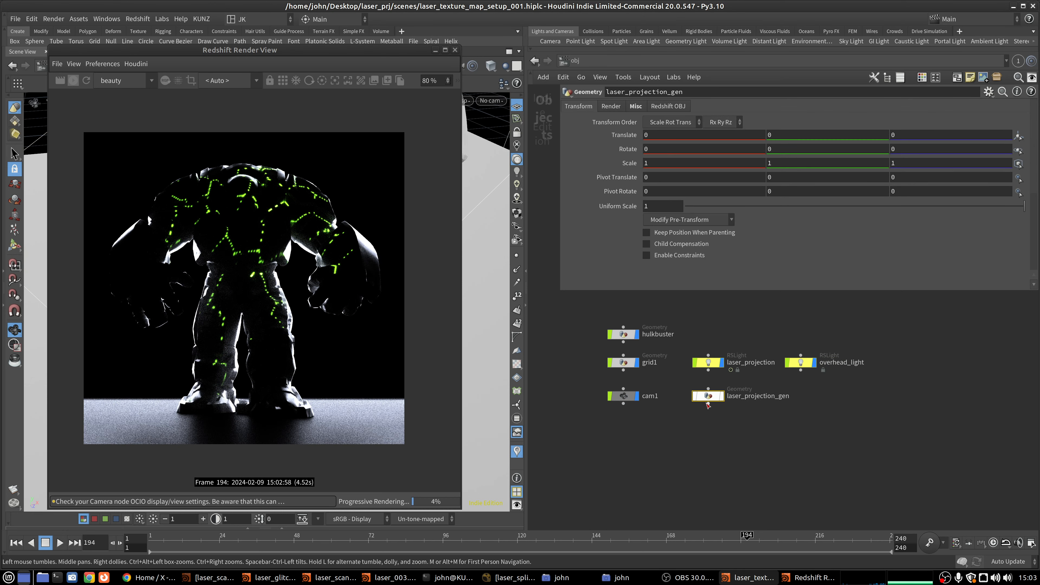
scroll(231, 233, "up", 1)
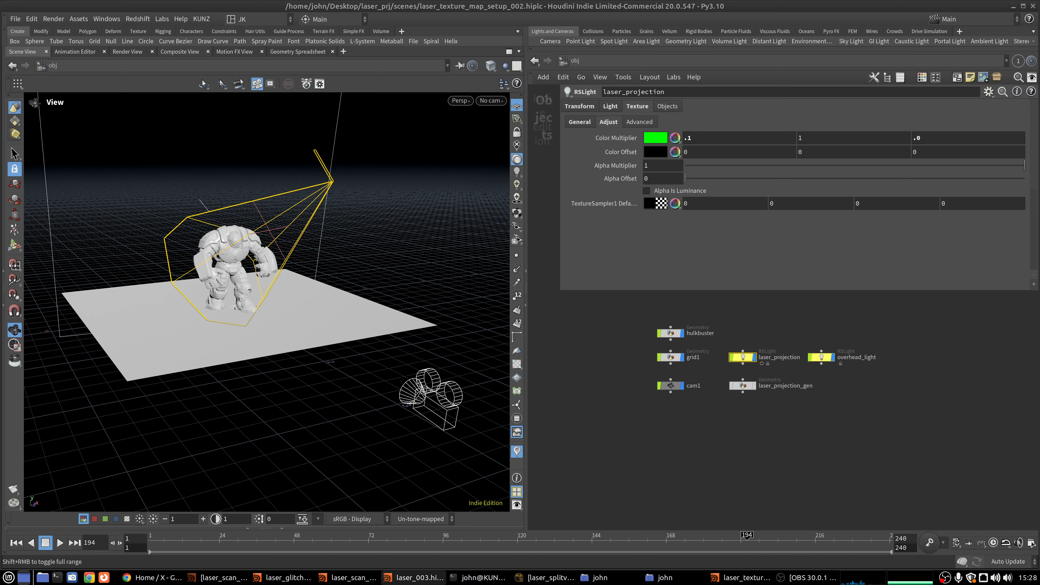
left_click(579, 122)
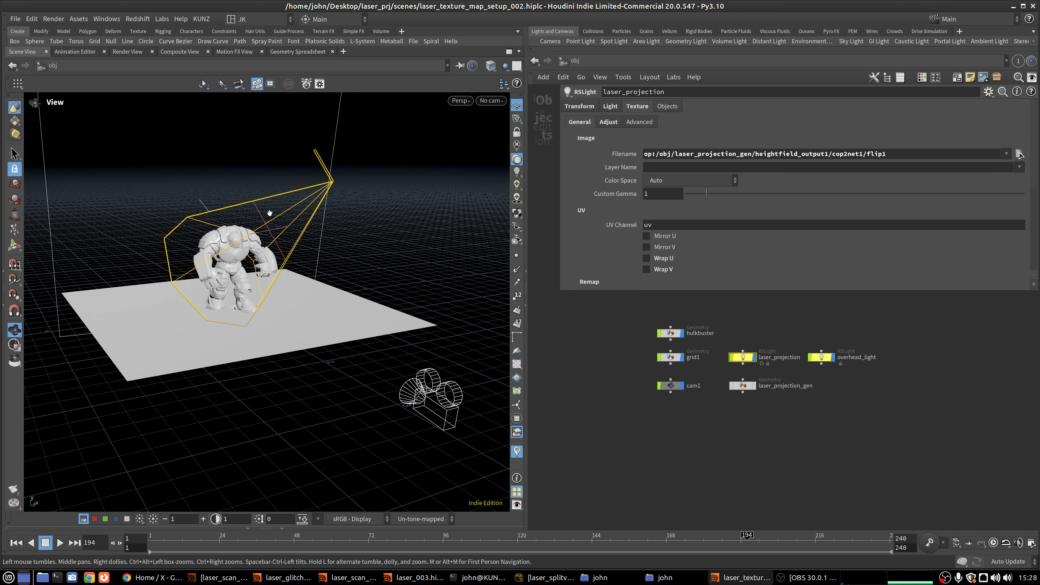
left_click(764, 367)
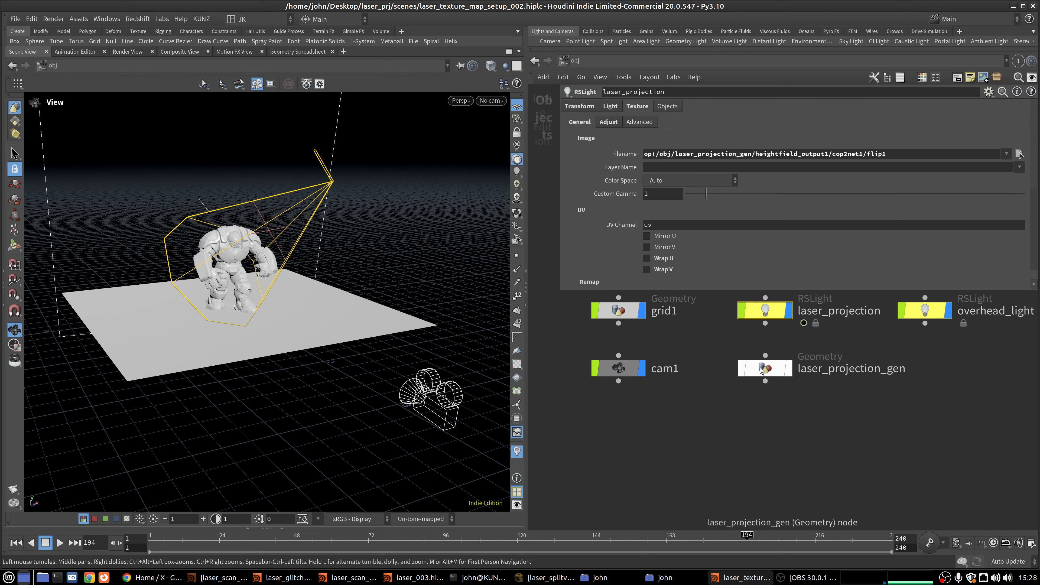
- Inside laser_projection_gen, add a Grid node beside the heightfield chain and frame it in the viewport
double_click(763, 368)
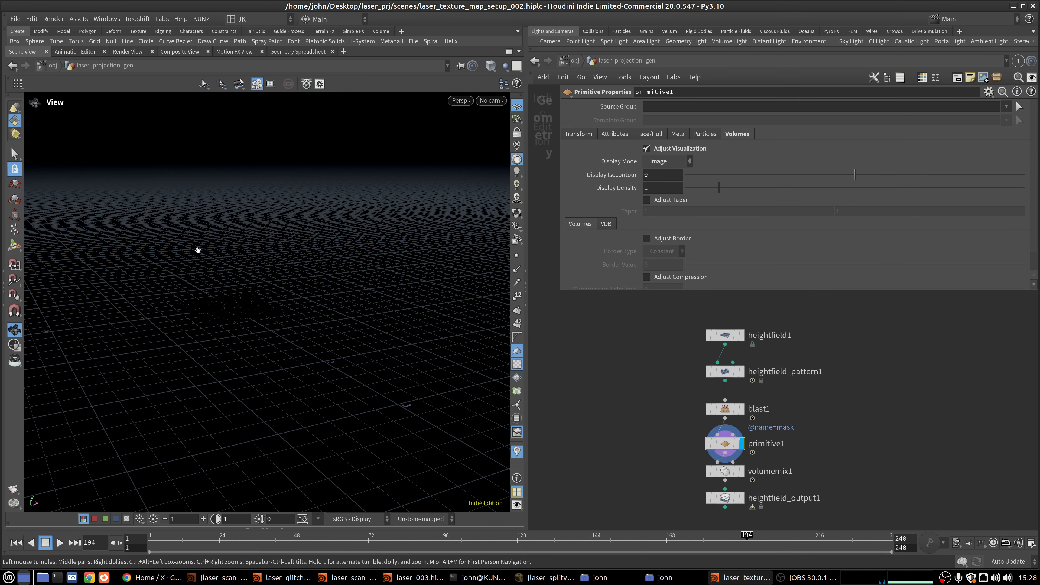
key("space+g")
left_click_drag(194, 248, 172, 360)
scroll(752, 386, "up", 2)
middle_click_drag(611, 382, 716, 357)
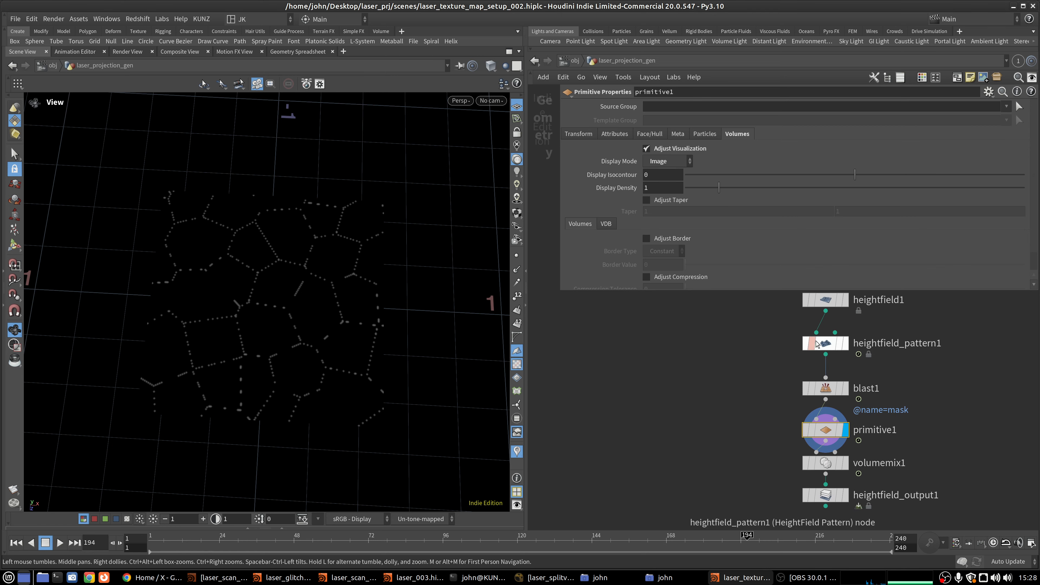
key("Tab")
mouse_move(749, 353)
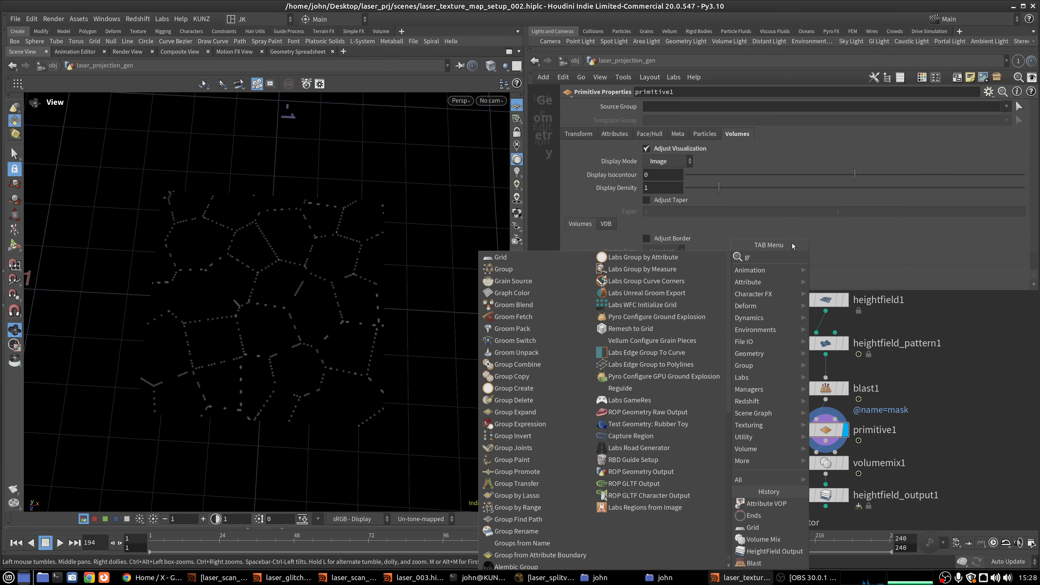
left_click(546, 262)
left_click(625, 317)
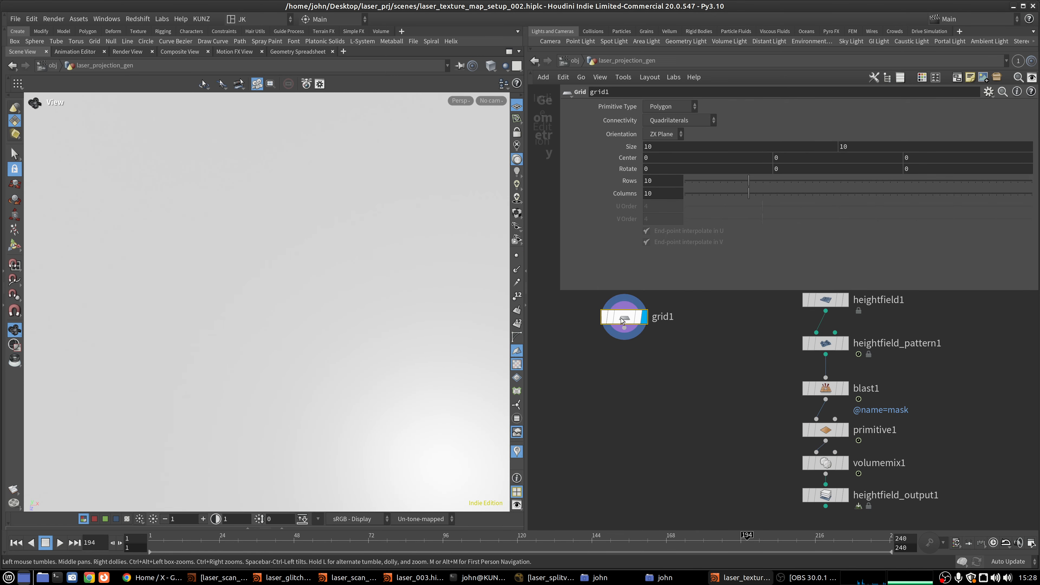
key("space+g")
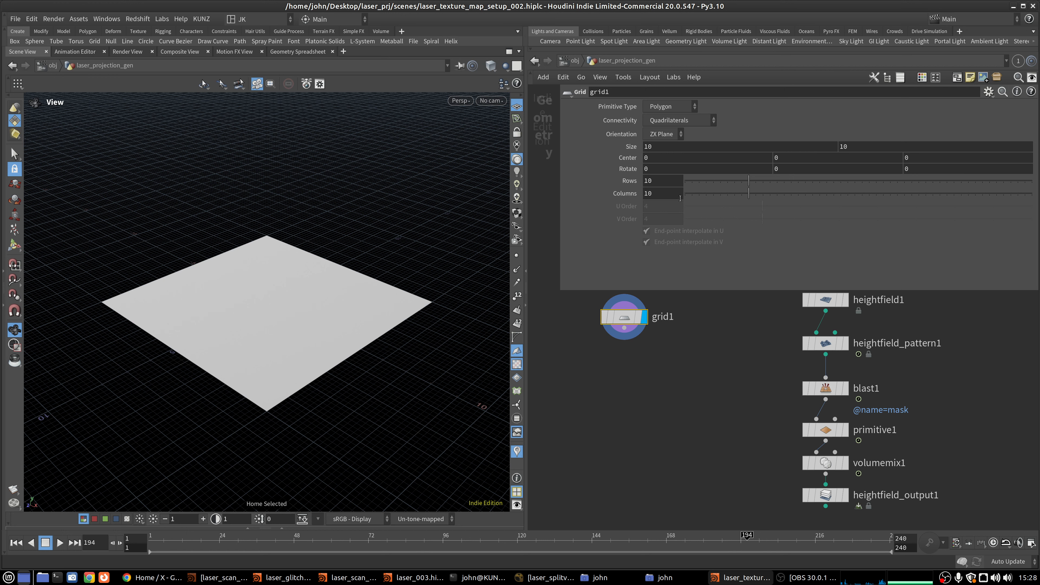
- Set grid1's Size to 1 by 1 and reframe the view on it
left_click(660, 144)
type("1")
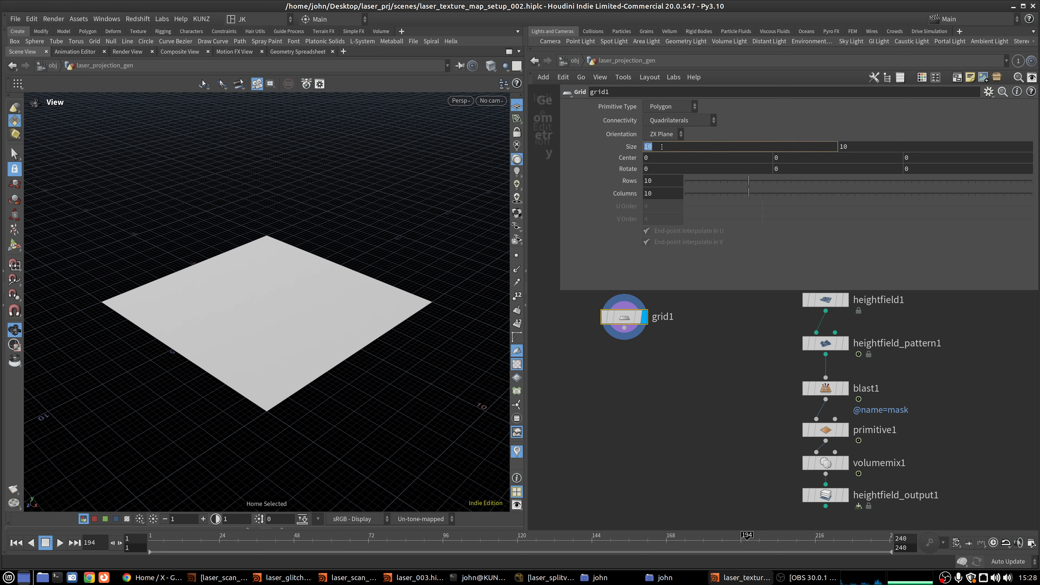
key("Tab")
type("1")
key("Return")
key("space+g")
- Set grid1's Center to 0.5, 0, 0.5 and check its placement from the origin in the viewport
left_click(659, 158)
type(".5")
key("Tab")
key("Tab")
type(".5")
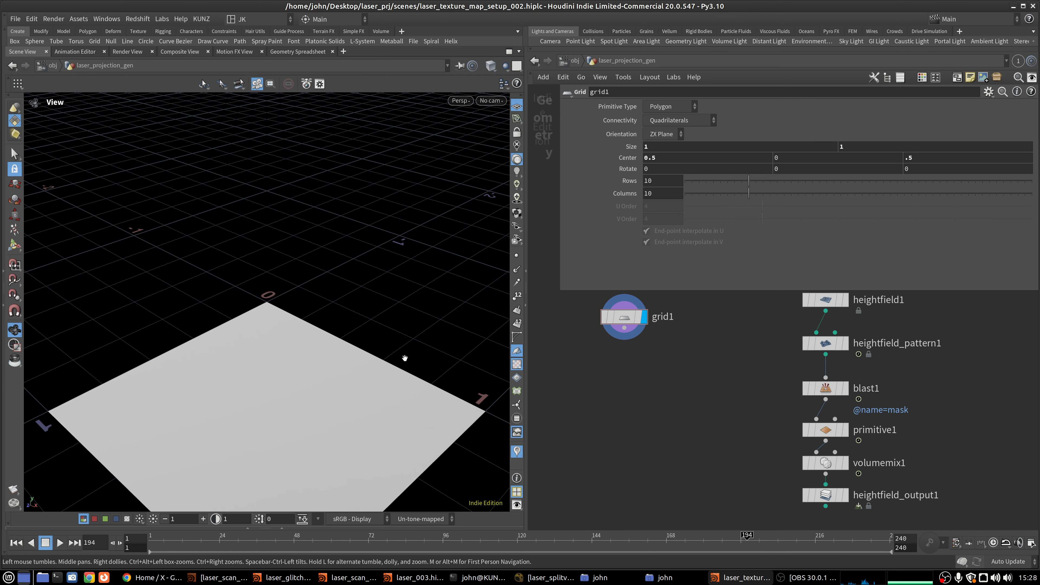
key("space+g")
left_click_drag(276, 322, 315, 302)
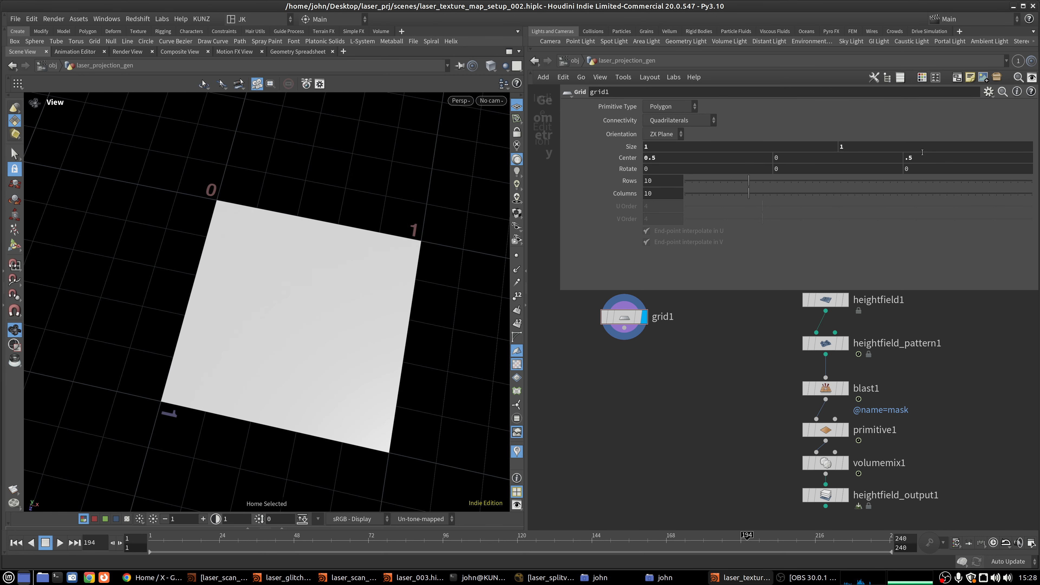
left_click_drag(340, 229, 260, 280)
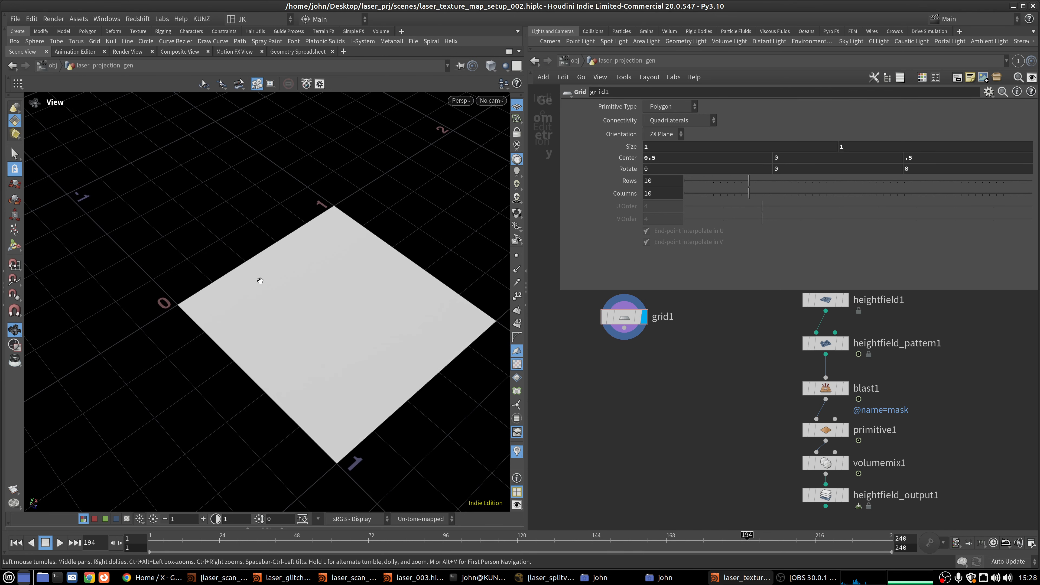
middle_click_drag(356, 424, 249, 375)
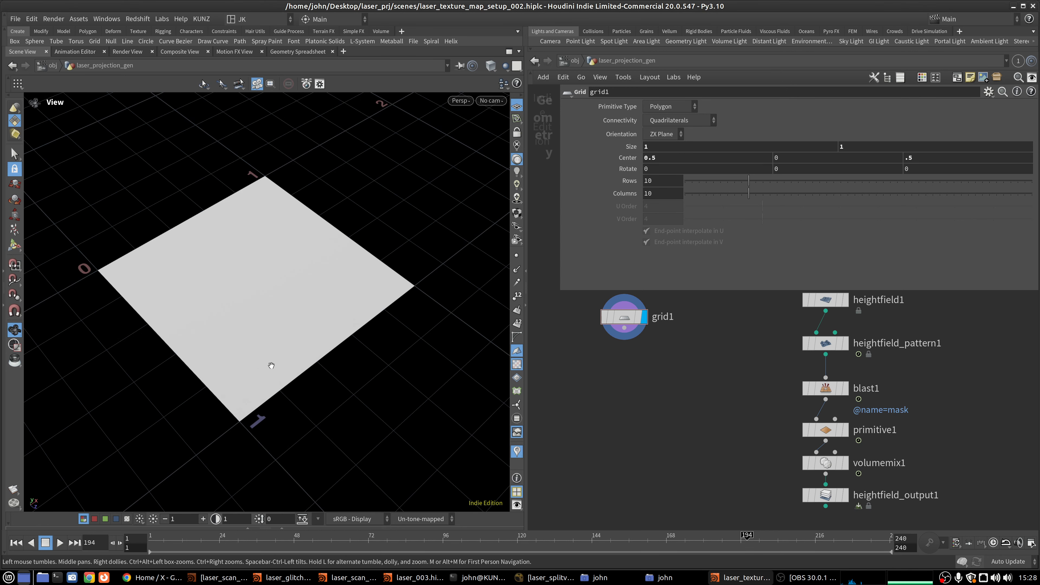
- Set grid1's Rows and Columns to 3 each
left_click(664, 173)
double_click(662, 180)
type("3")
double_click(661, 194)
type("3")
key("Return")
- Append an Ends node to grid1, display it and set its Close U to Unroll with Shared Points
right_click(624, 327)
type("ends")
key("Return")
left_click(624, 360)
left_click(644, 359)
left_click(671, 143)
left_click(676, 198)
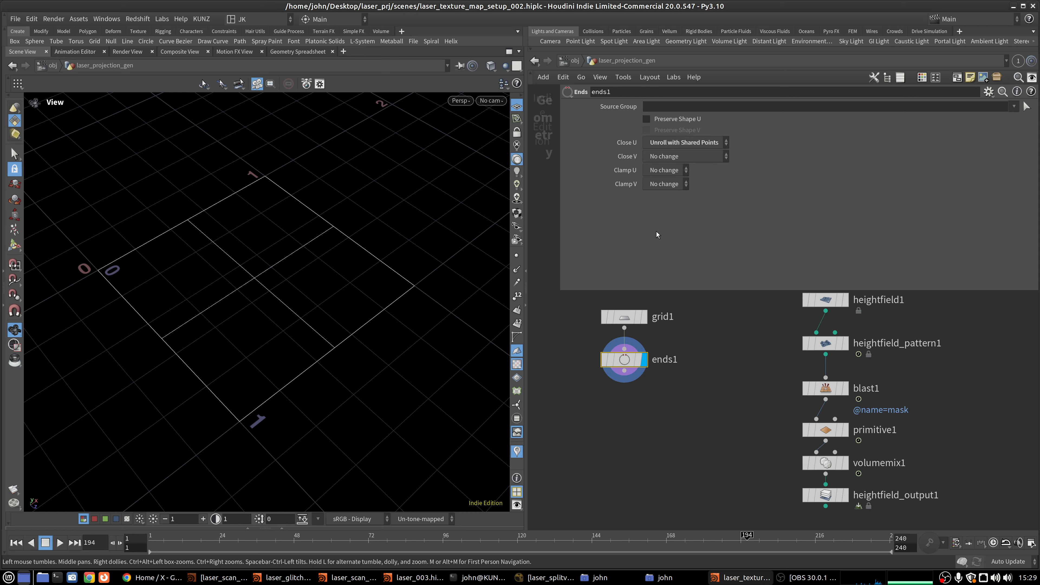
left_click_drag(234, 289, 218, 252)
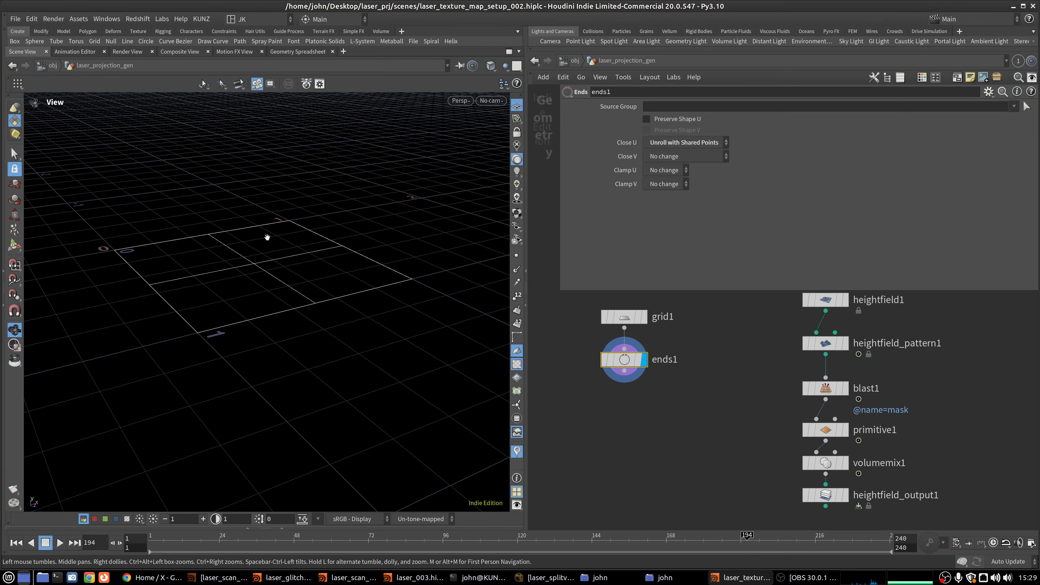
right_click_drag(275, 256, 288, 255)
middle_click_drag(268, 277, 300, 317)
left_click_drag(300, 306, 296, 359)
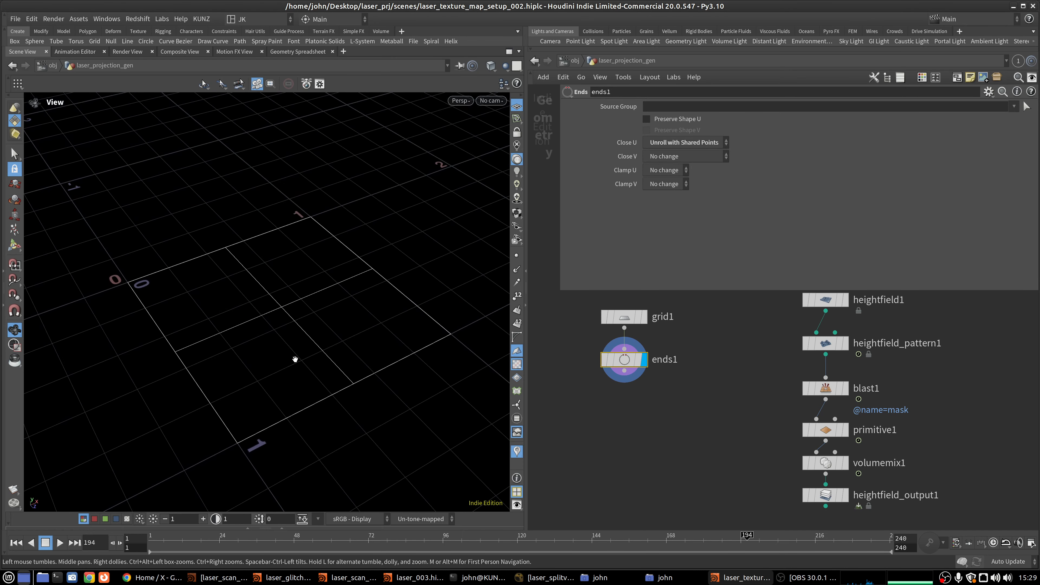
- Add an Attribute VOP node below ends1 and wire the ends1 output into its first input
middle_click_drag(578, 435, 597, 418)
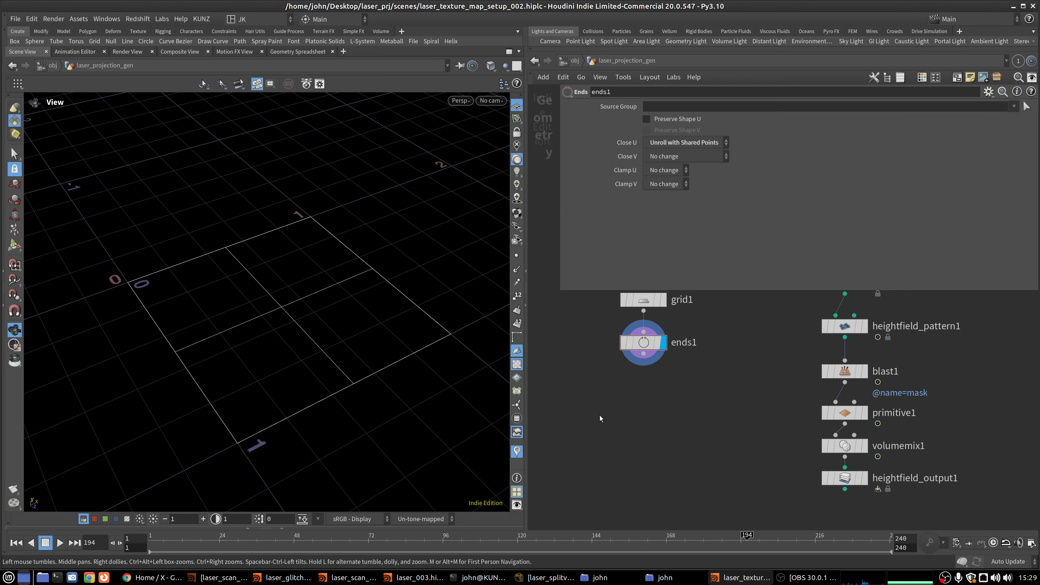
key("Tab")
type("vop")
key("Down")
key("Return")
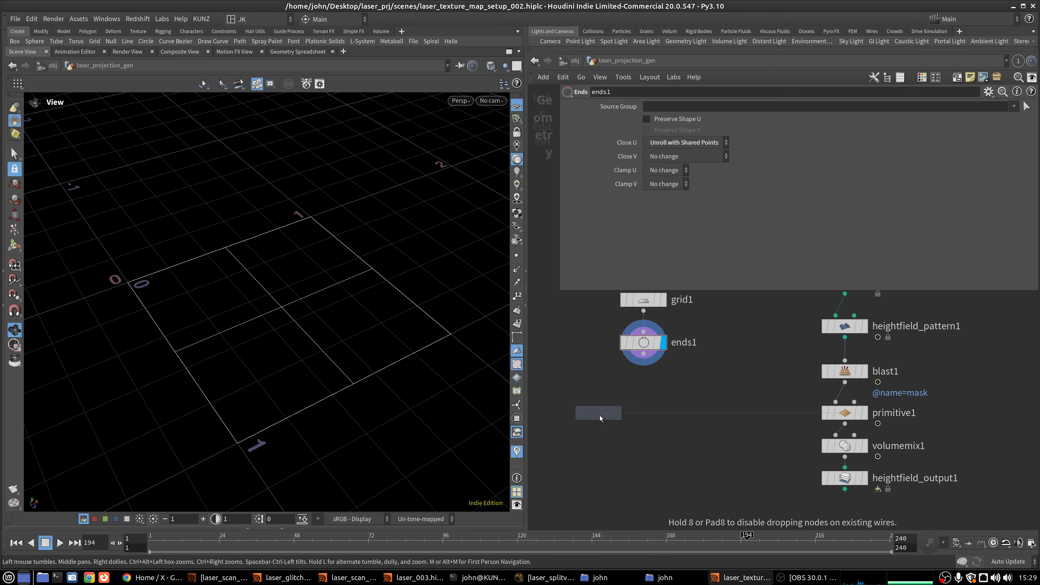
left_click(599, 416)
left_click_drag(584, 402, 631, 363)
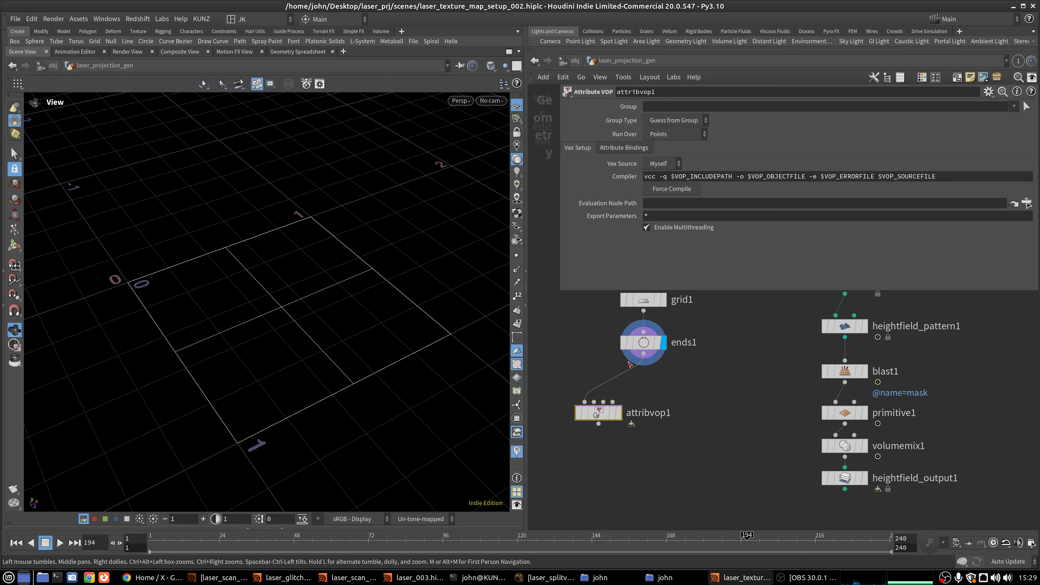
- Inside attribvop1, add a Vector to Float node fed by the global P, and move the geometry output node farther away
double_click(603, 417)
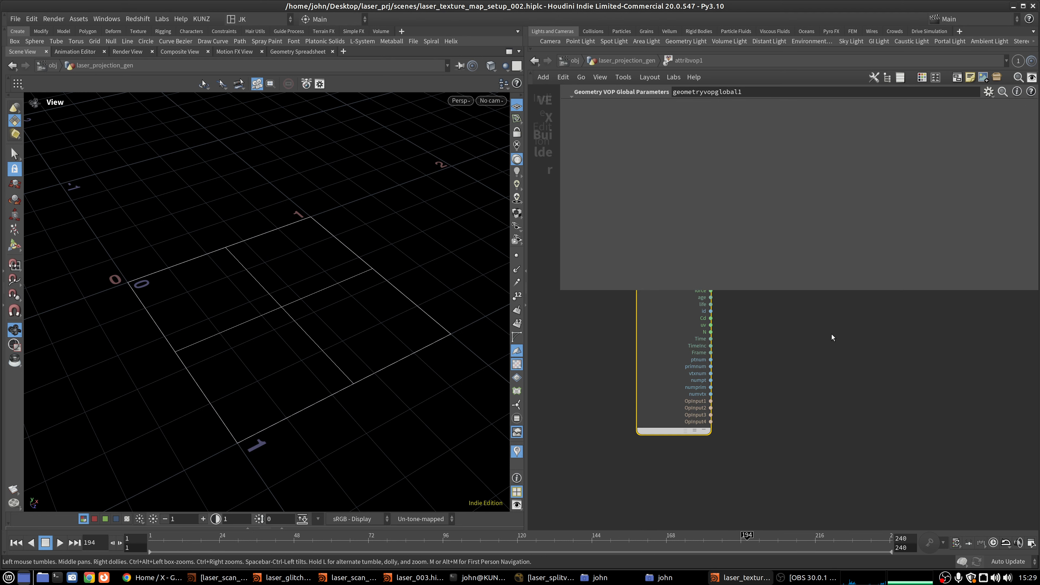
key("Tab")
type("vec")
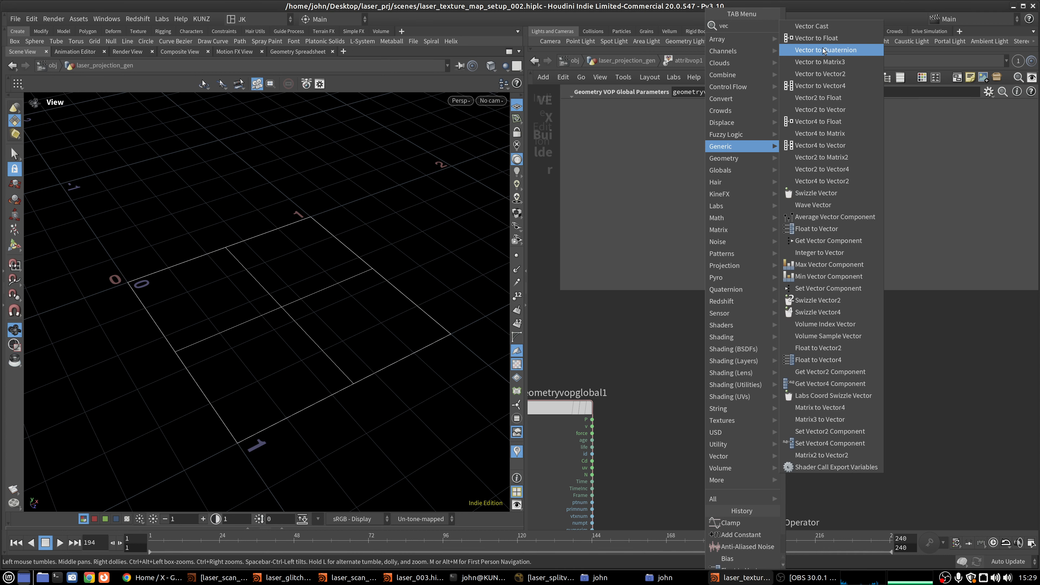
left_click(816, 38)
left_click(707, 434)
left_click_drag(671, 446, 592, 419)
left_click_drag(767, 335, 940, 355)
- Add a Float to Vector node after vectofloat1 and wire its vector output into the geometry output's P
key("Tab")
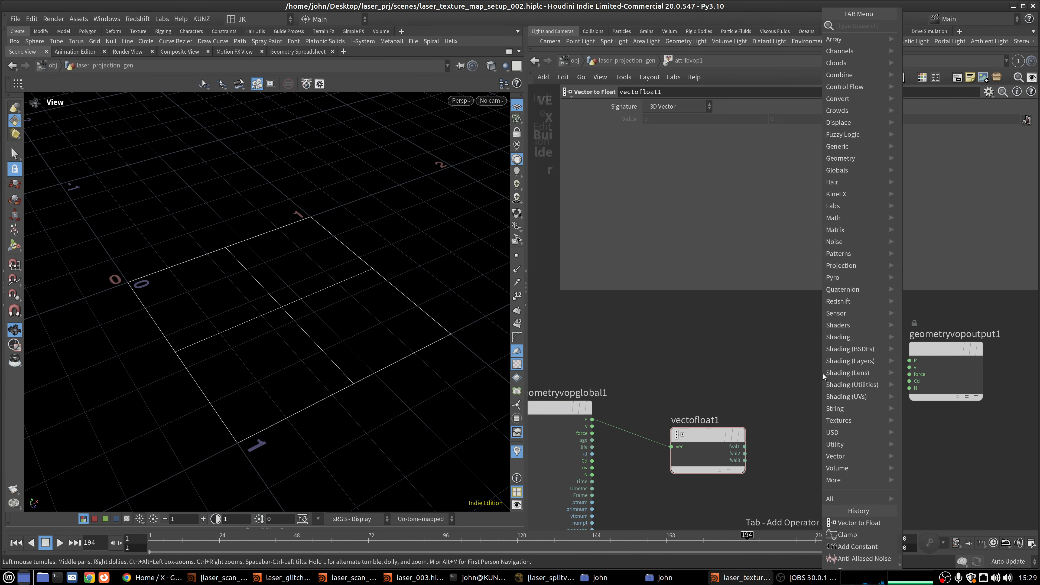
type("float")
key("Return")
left_click_drag(859, 438, 883, 330)
- Insert a Bias node on a component wire between vectofloat1 and floattovec1
key("Tab")
type("bias")
left_click(718, 400)
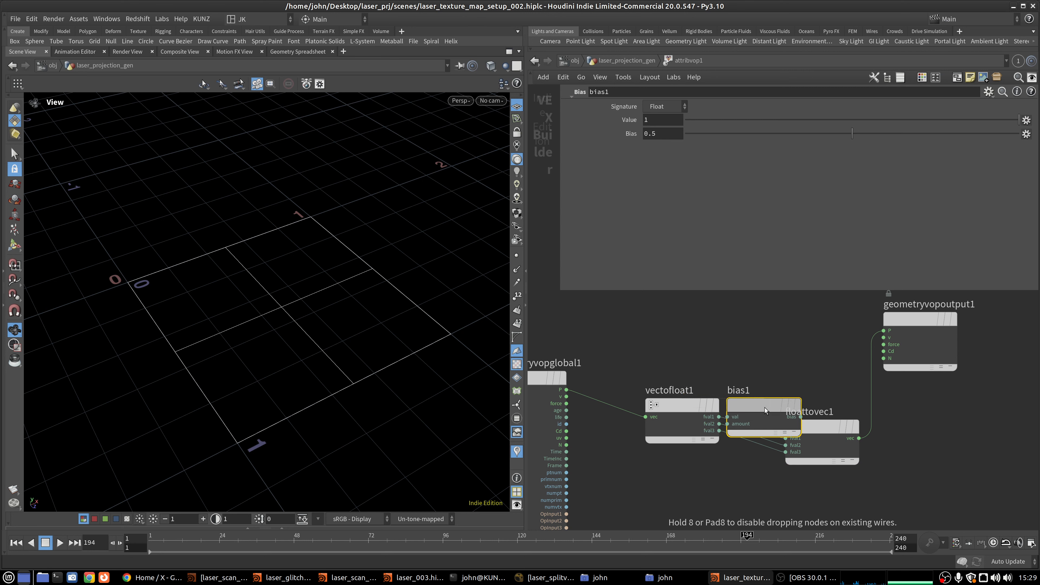
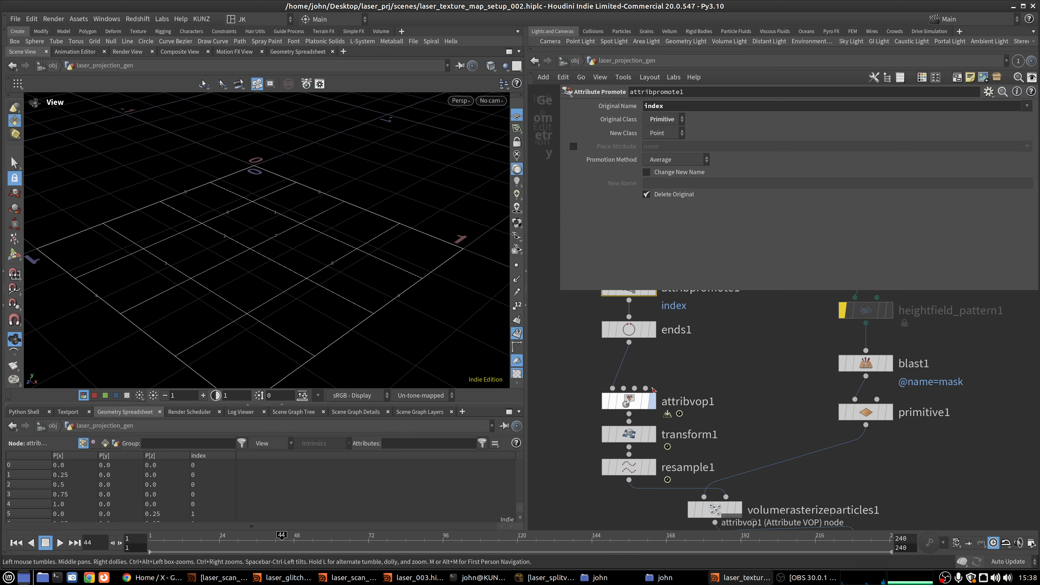
- Display attribvop1 and check its points' index values in the geometry spreadsheet
left_click(651, 330)
left_click(651, 403)
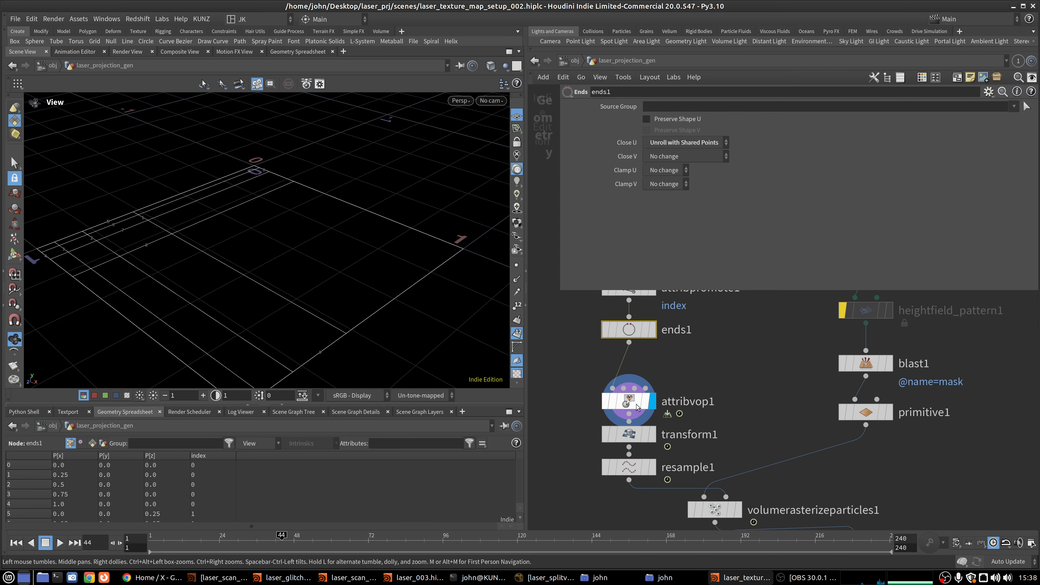
scroll(193, 480, "down", 5)
scroll(193, 480, "down", 10)
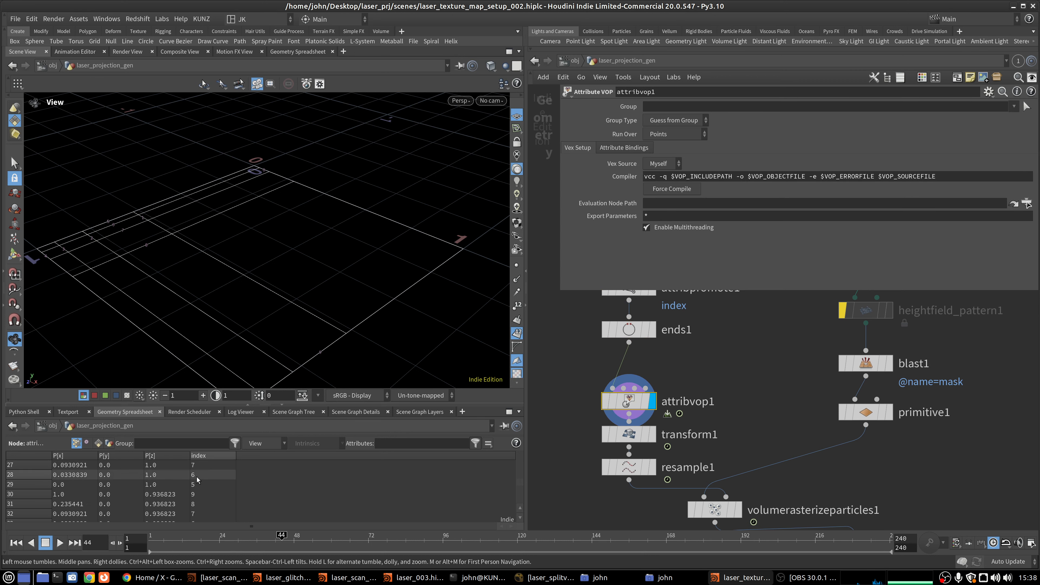
scroll(198, 484, "up", 4)
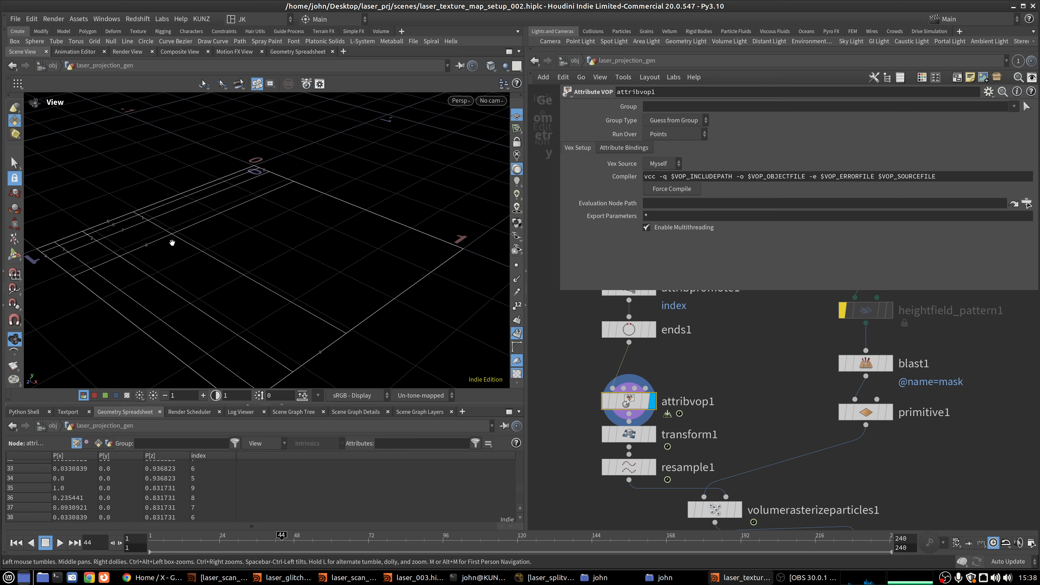
- Inside attribvop1, add a Bind node below the lower noise chain
middle_click_drag(733, 360, 733, 298)
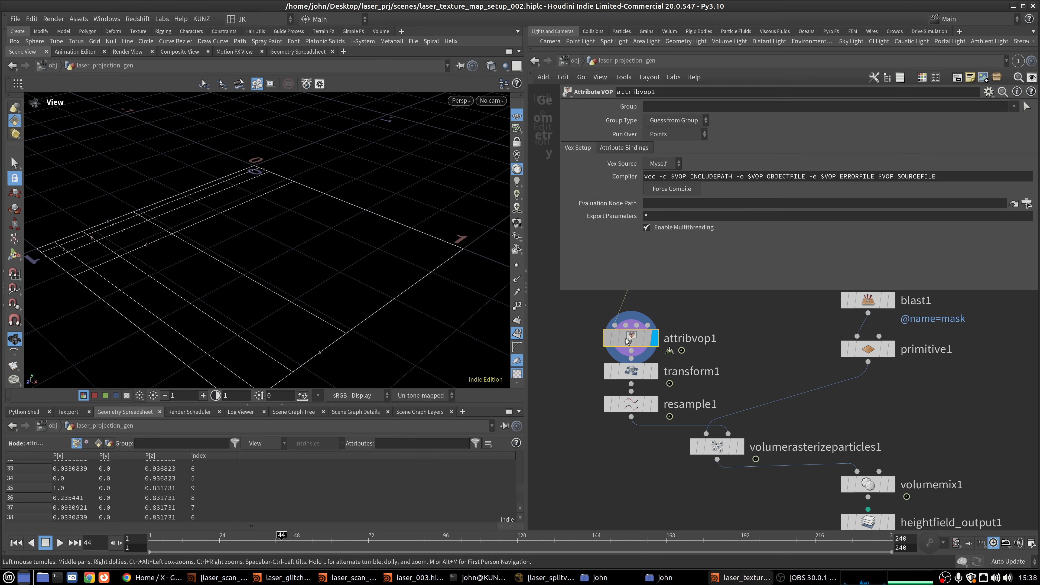
double_click(629, 339)
middle_click_drag(663, 419, 671, 340)
key("Tab")
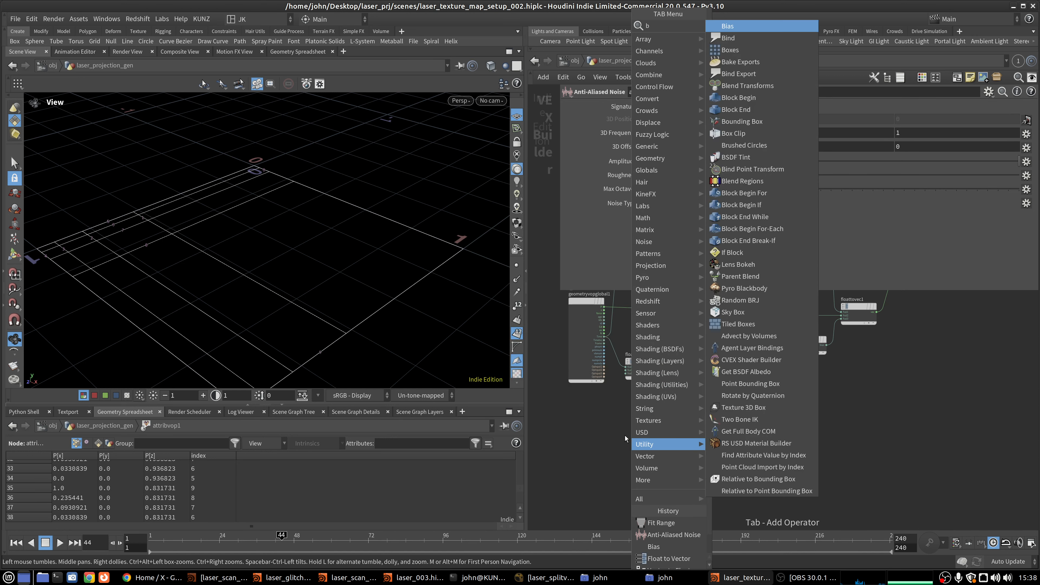
type("bind")
key("Return")
left_click(624, 438)
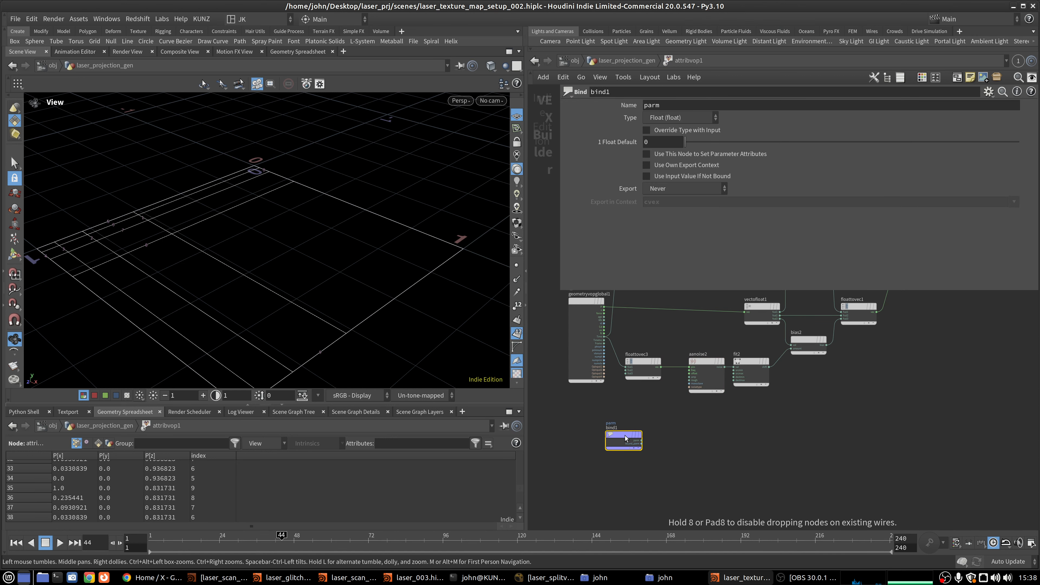
- Set bind1's Name to index and its Type to Integer
double_click(680, 107)
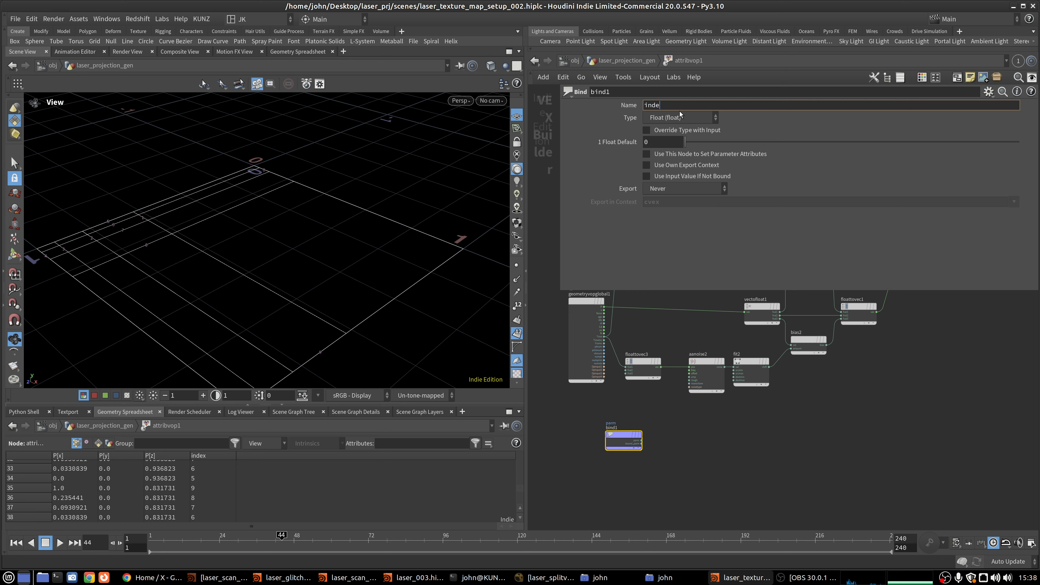
type("index")
key("Return")
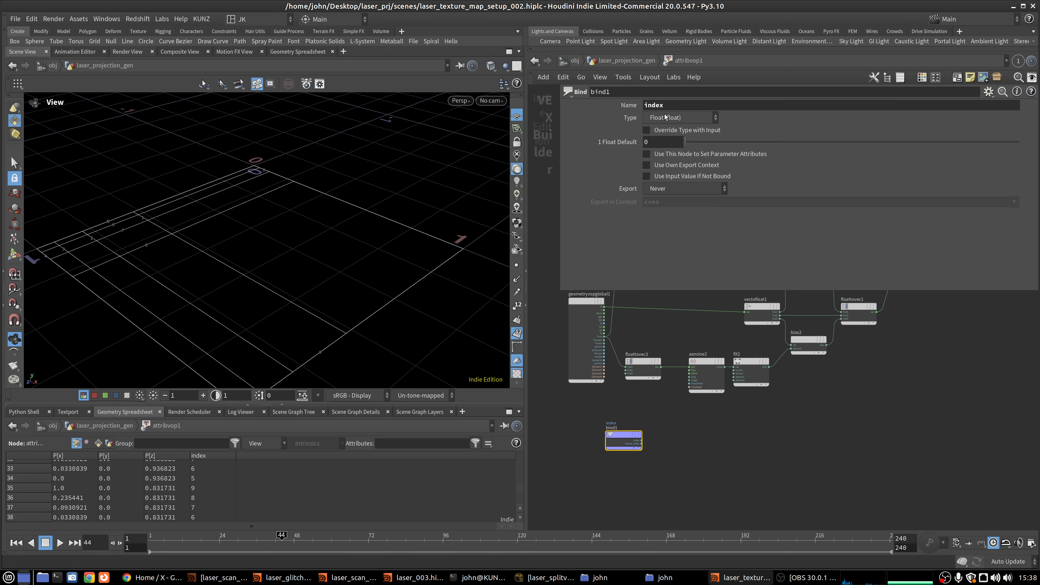
left_click(666, 117)
left_click(666, 140)
- Add a Random node beside bind1 and wire bind1's index output into its input
scroll(673, 445, "up", 3)
key("Tab")
type("rand")
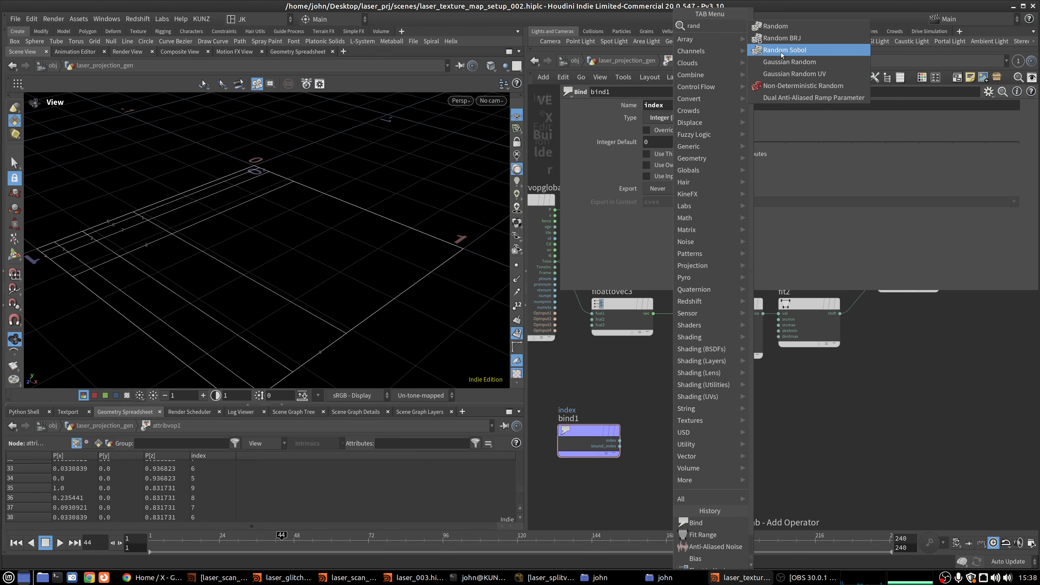
left_click(775, 26)
left_click(655, 448)
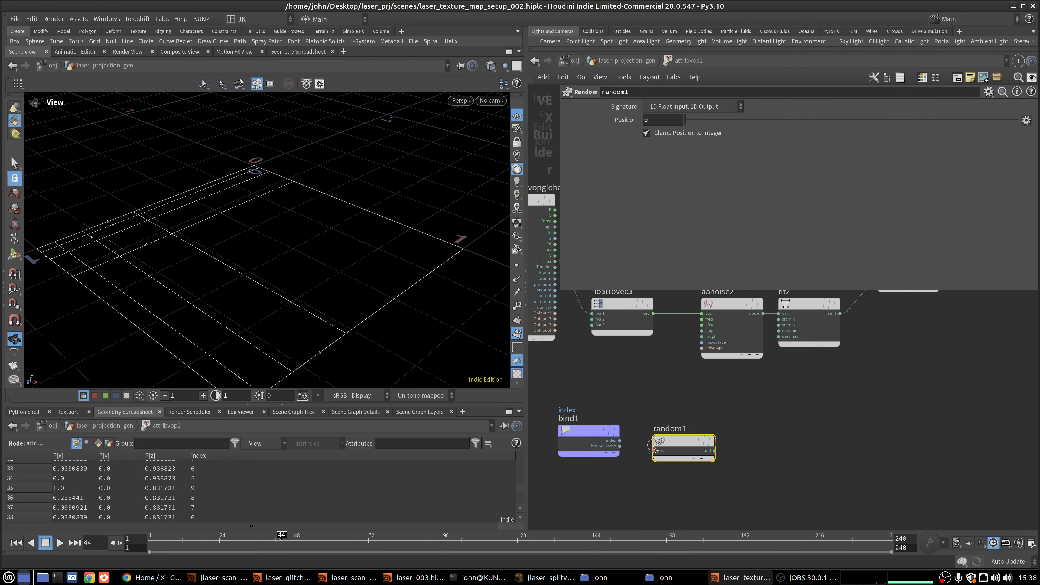
left_click_drag(655, 449, 620, 440)
- Temporarily wire random1's output into the geometry output's Cd to preview the random values as line colours, and remove the wire
scroll(815, 397, "down", 3)
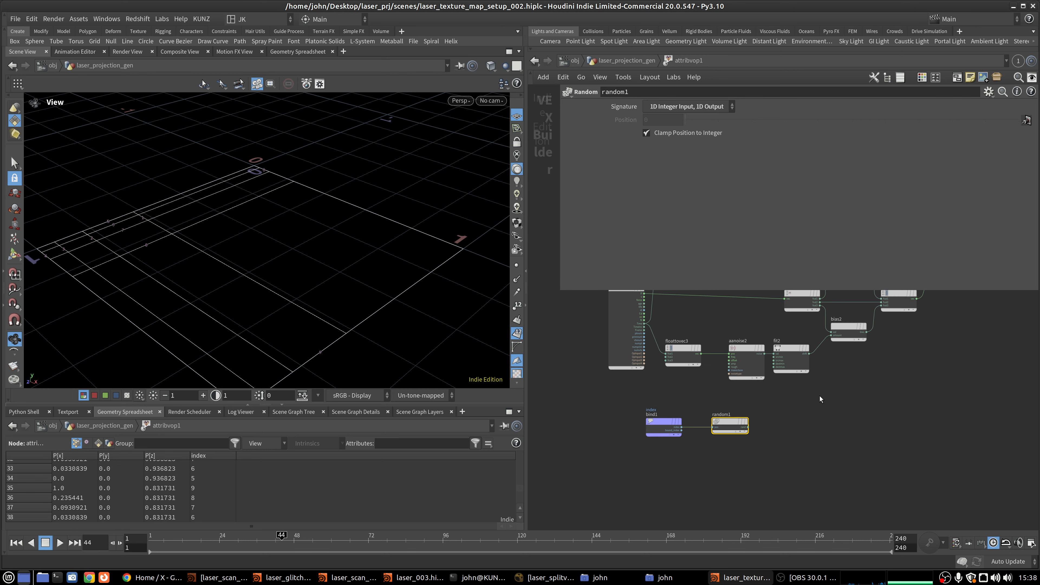
middle_click_drag(831, 395, 717, 449)
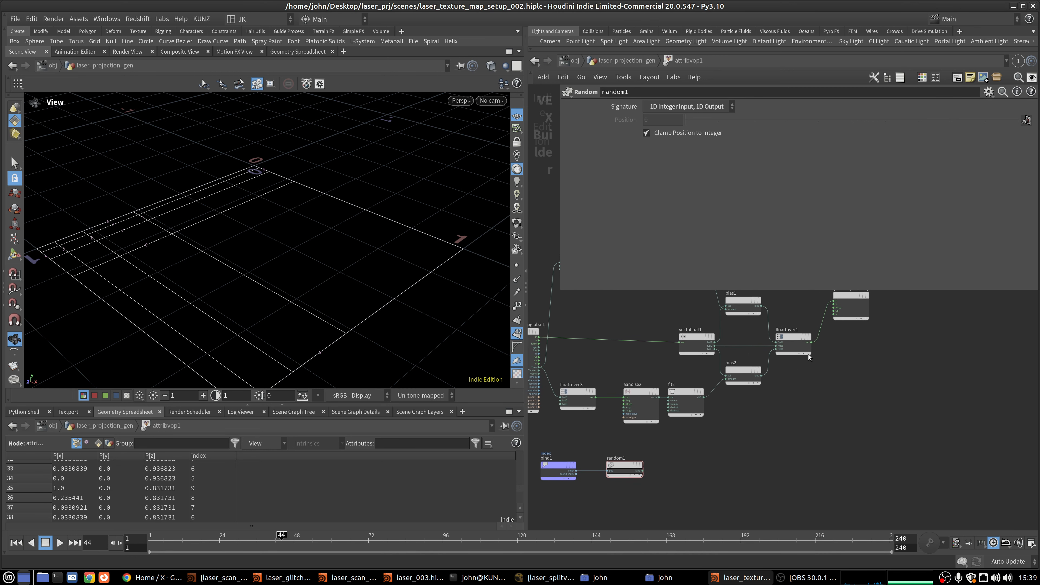
left_click_drag(835, 311, 641, 470)
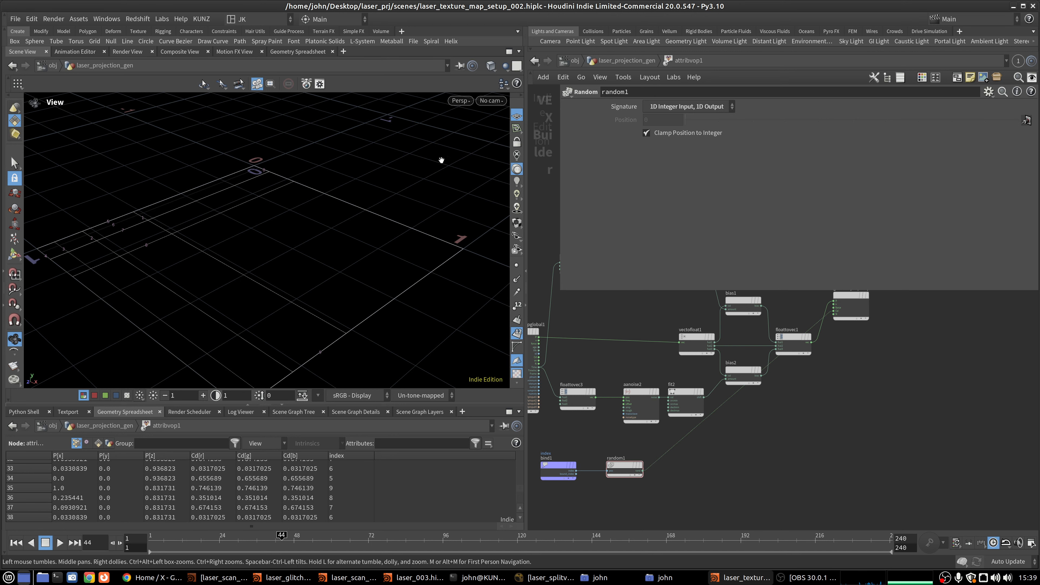
left_click_drag(396, 255, 278, 284)
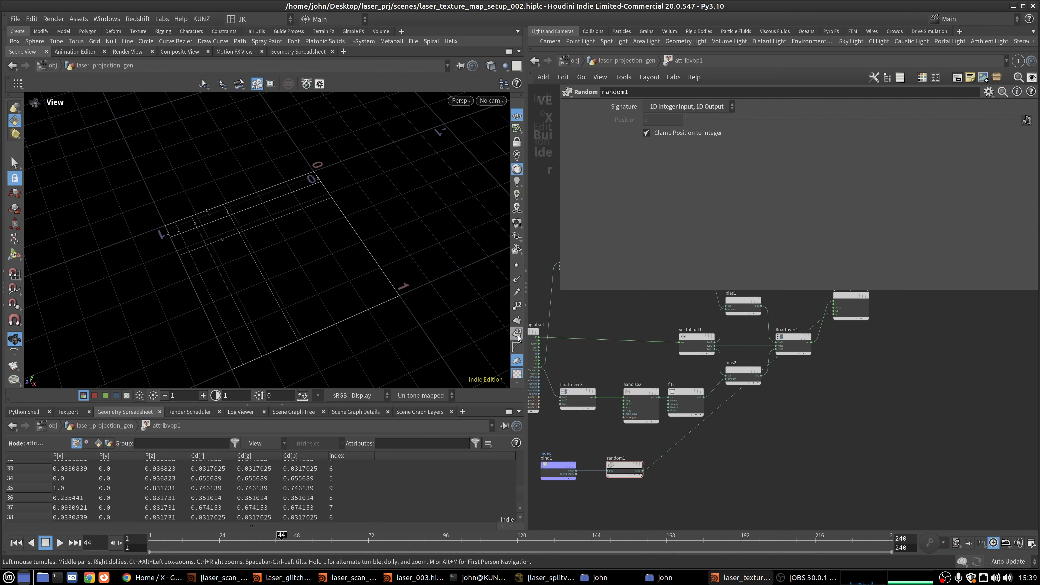
left_click_drag(342, 254, 446, 261)
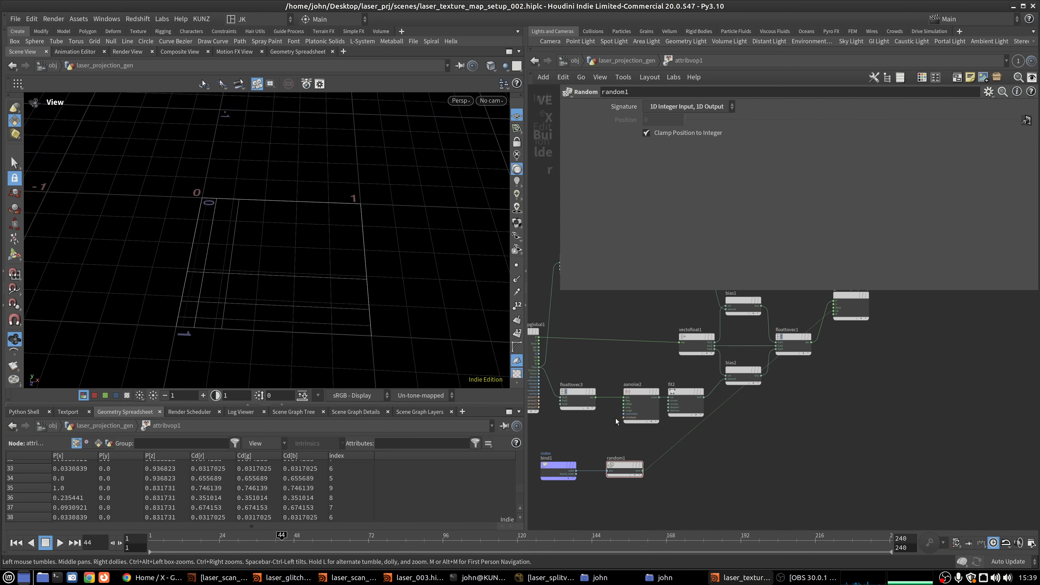
right_click(696, 424)
left_click(713, 459)
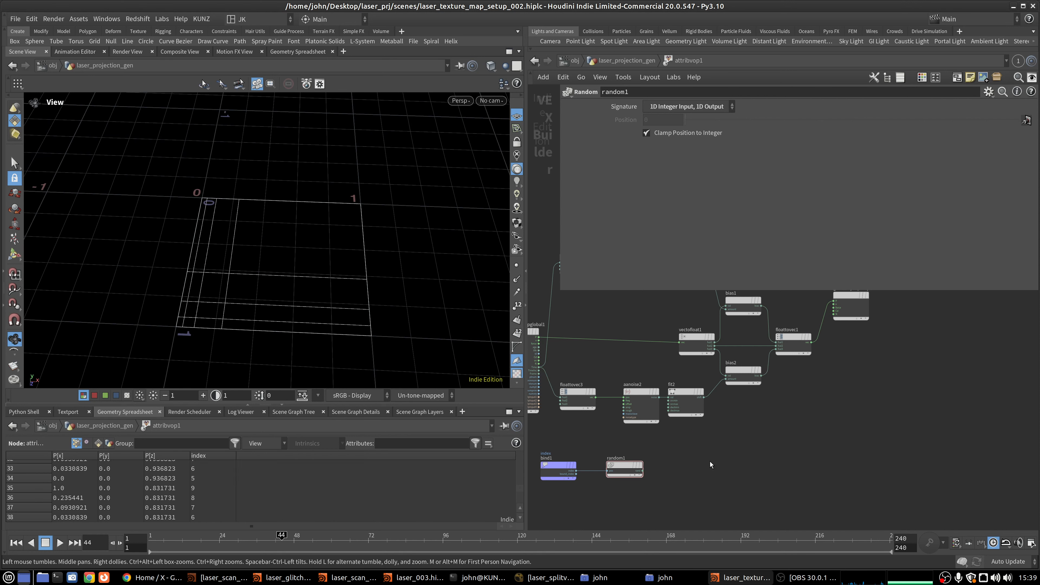
key("h")
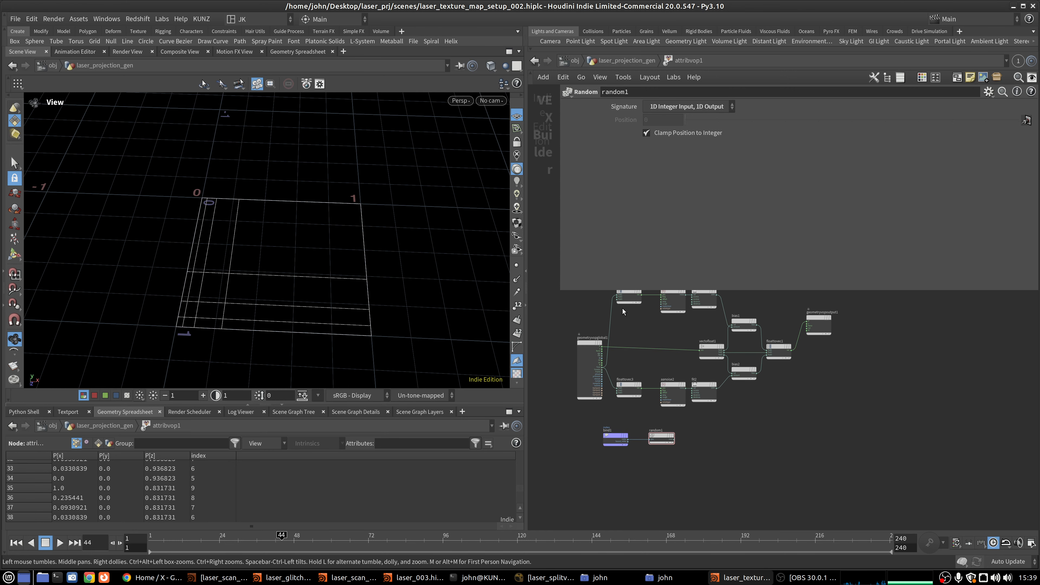
left_click(616, 322)
middle_click_drag(648, 363, 647, 317)
scroll(647, 317, "down", 1)
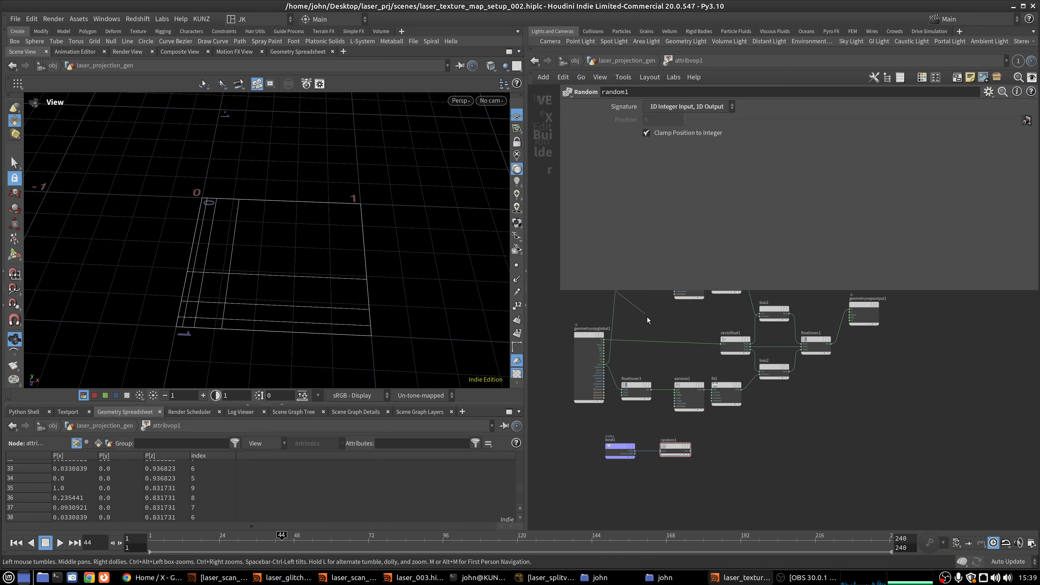
key("Escape")
key("h")
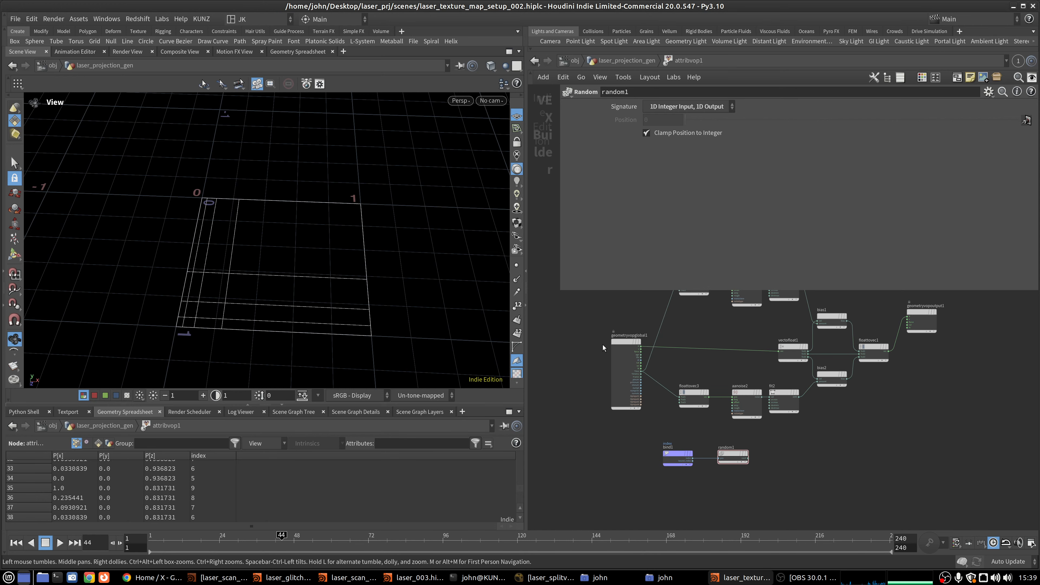
- Insert an Add node on the Time wires feeding both Float to Vector nodes, and wire random1's output into its second input
scroll(607, 378, "up", 3)
key("Tab")
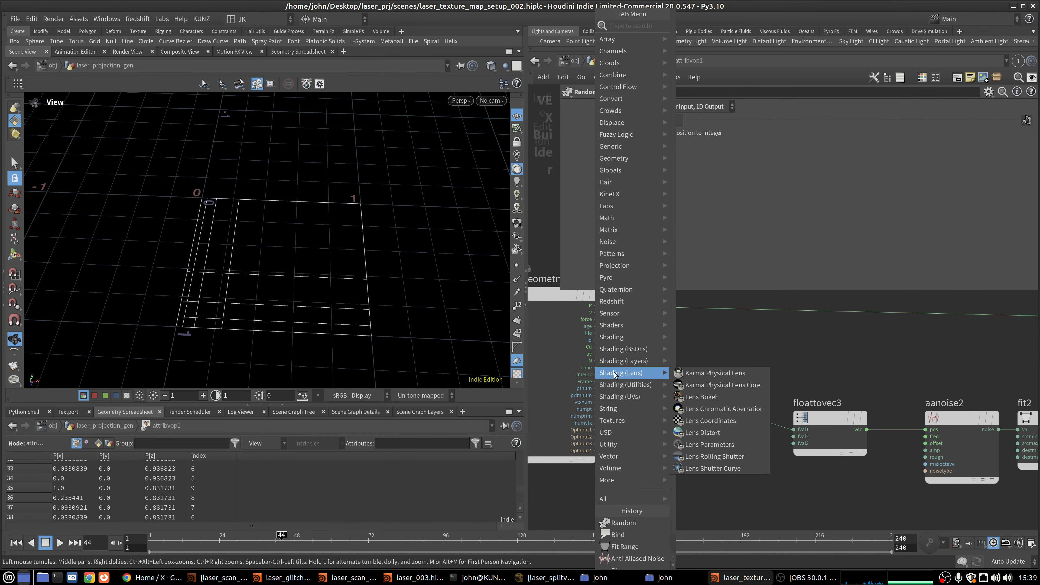
type("ad")
left_click(727, 26)
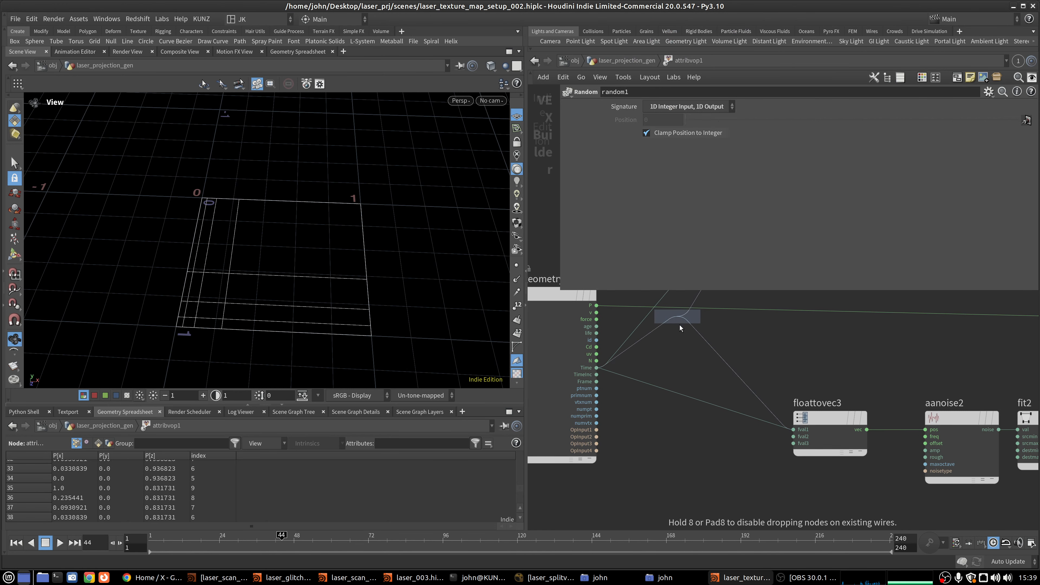
left_click(689, 364)
left_click_drag(691, 362, 816, 476)
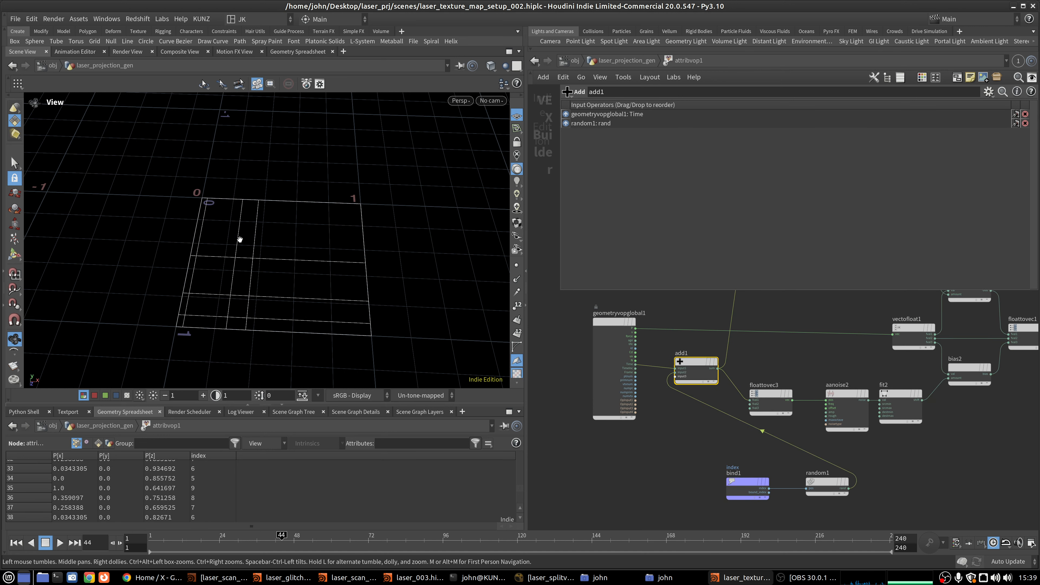
- Move bind1 and random1 together so they sit before add1, below the geometry global parameters node
middle_click_drag(736, 489, 735, 444)
left_click_drag(817, 469, 719, 420)
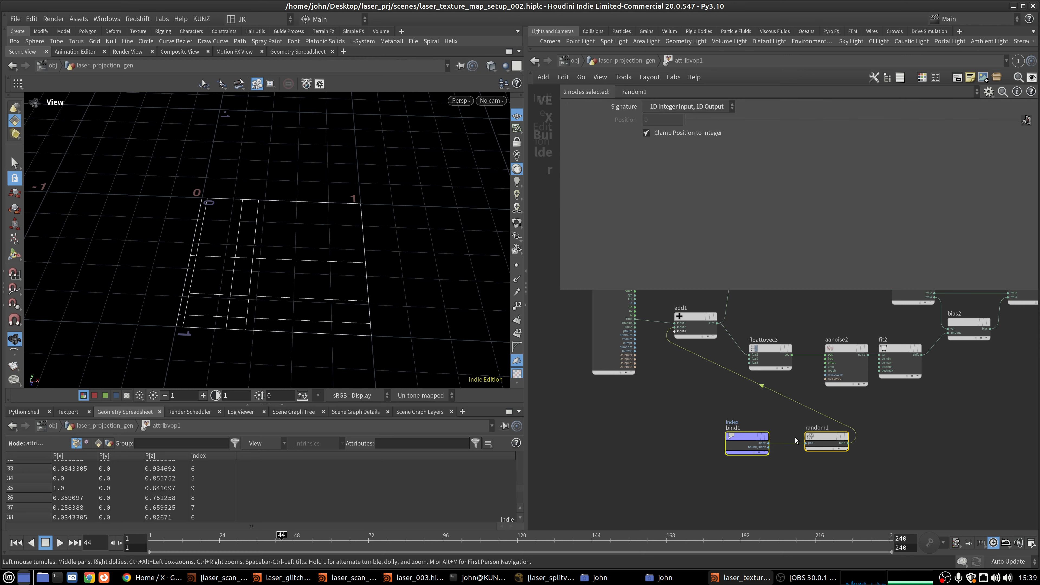
left_click_drag(808, 430, 625, 437)
scroll(699, 440, "down", 2)
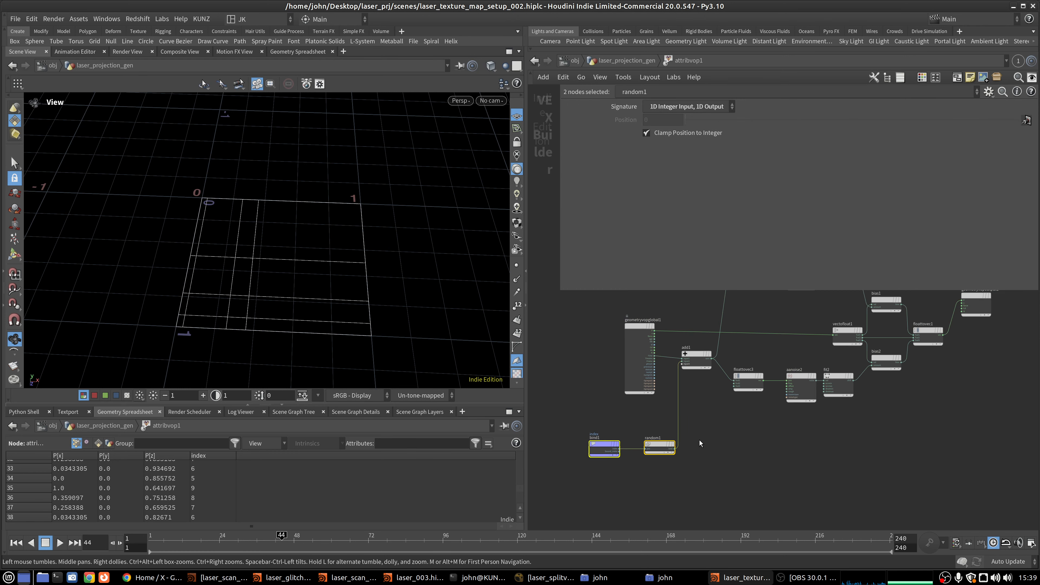
- Insert a Multiply Constant node between random1 and add1, and set its Multiplier to 100
left_click(659, 444)
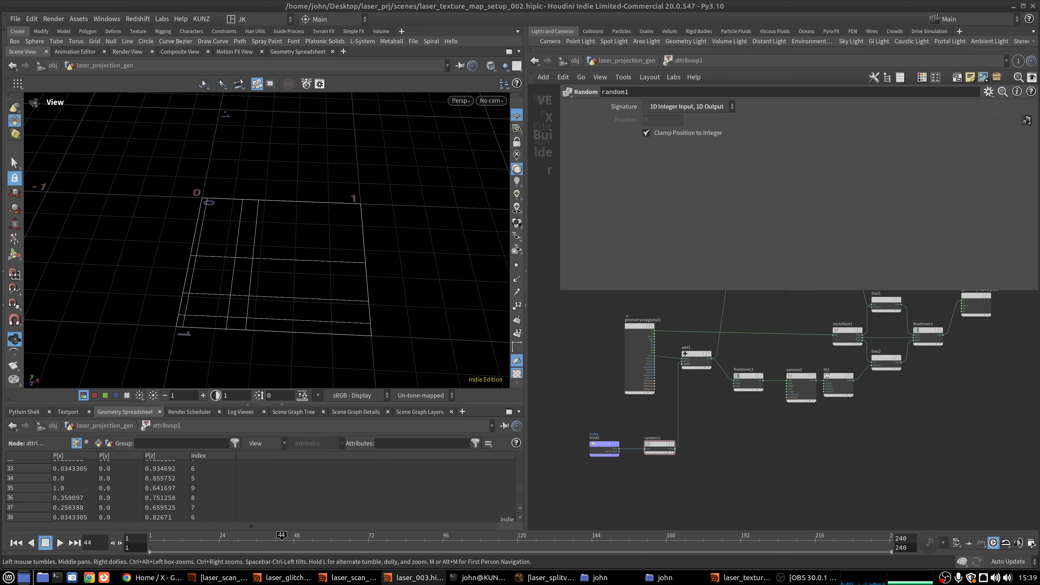
scroll(592, 479, "up", 2)
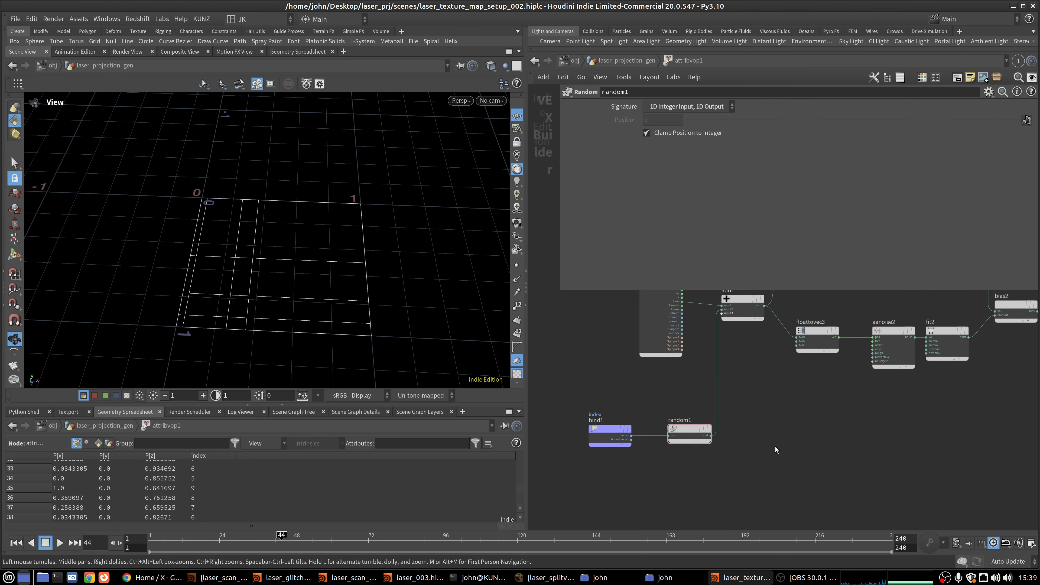
key("Tab")
type("mul")
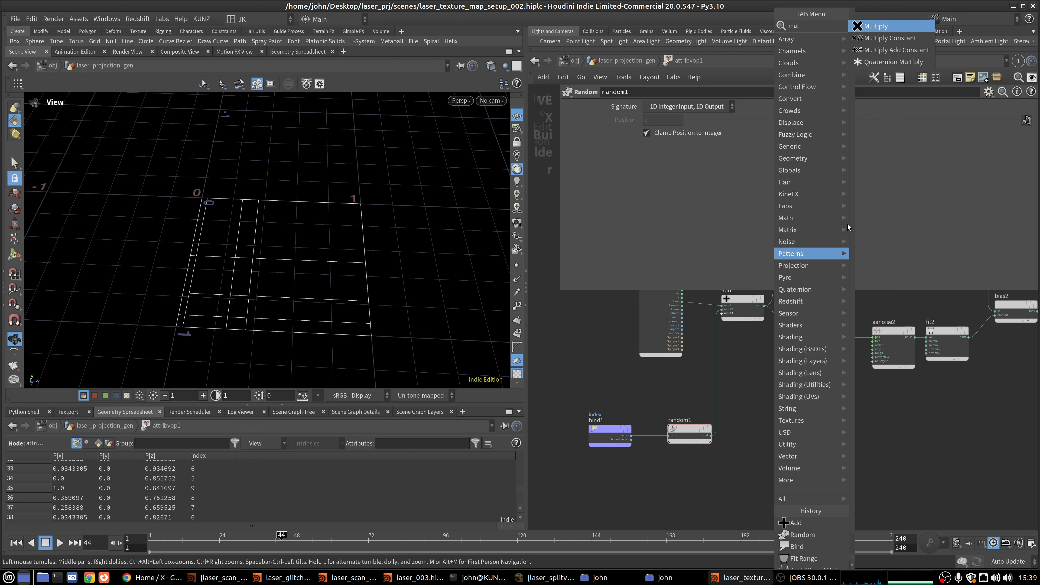
left_click(886, 38)
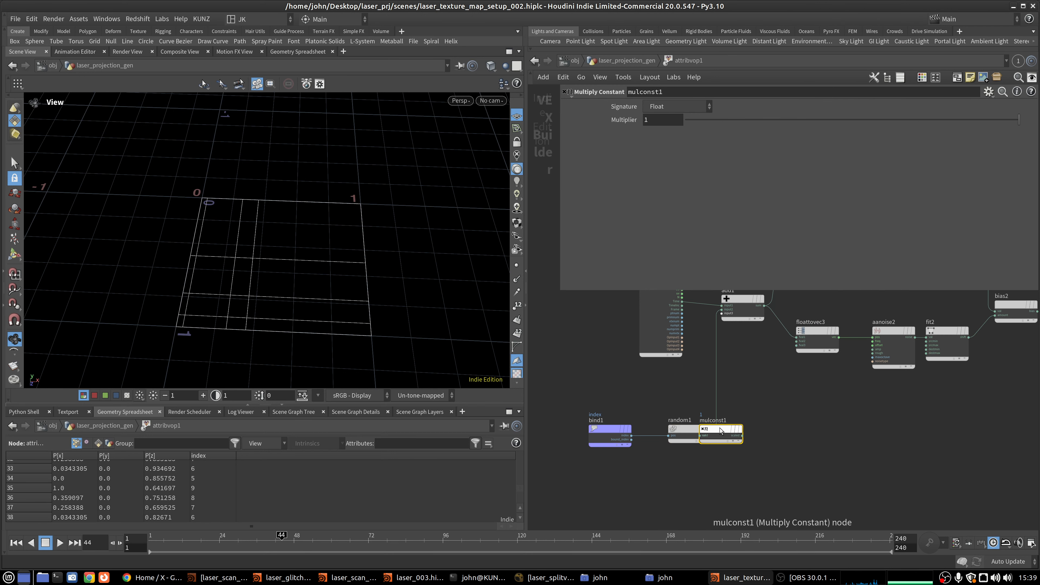
left_click(752, 429)
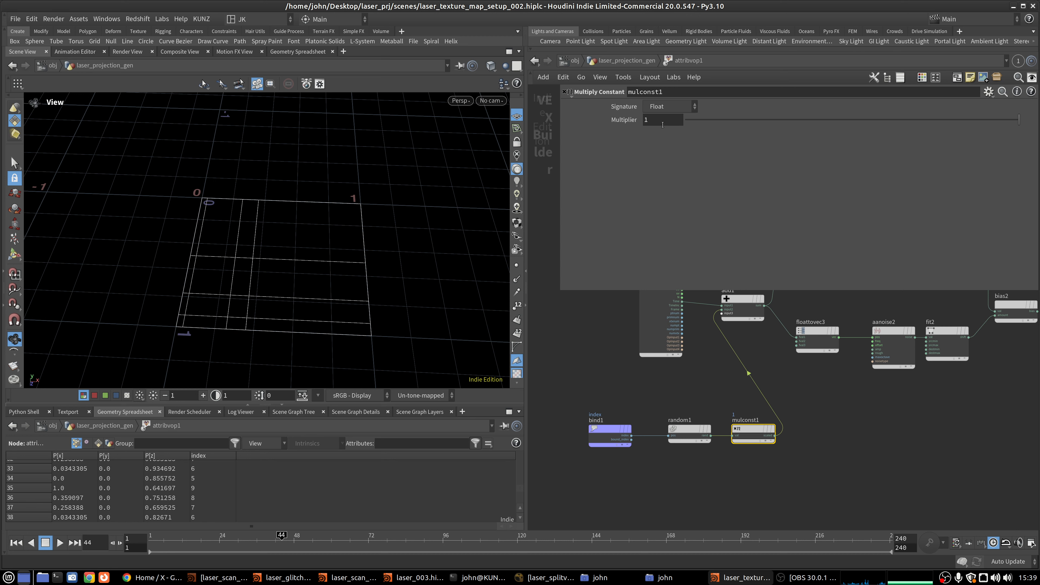
left_click(862, 473)
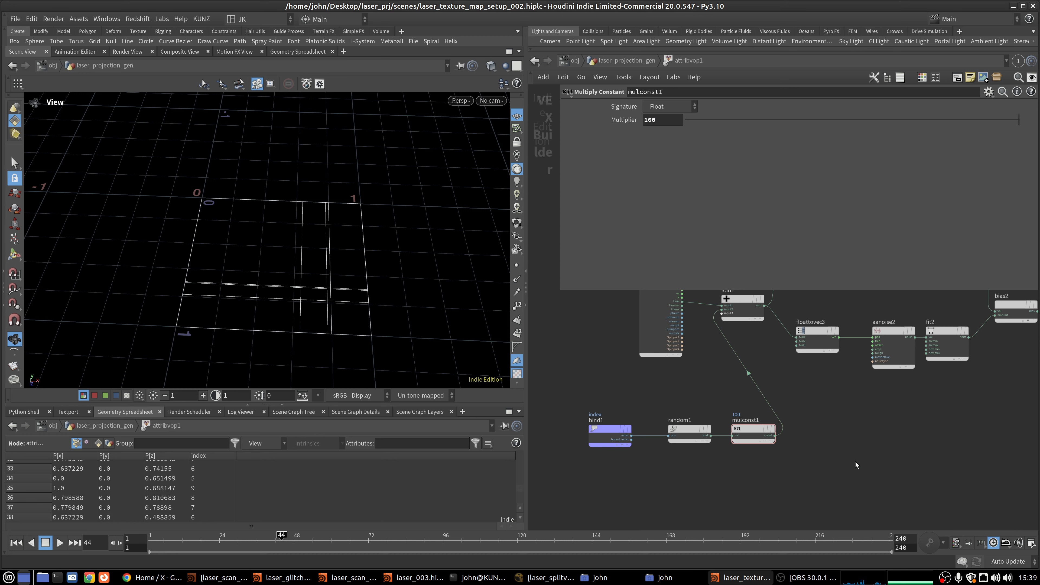
- Play the animation and examine how the grid lines move in the viewport
left_click(60, 543)
left_click_drag(332, 262, 239, 251)
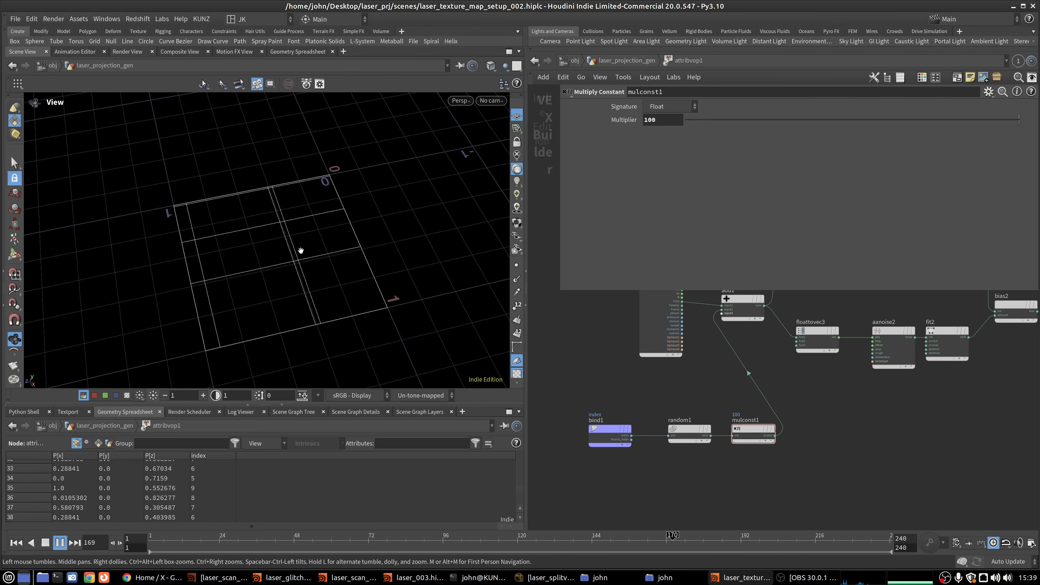
scroll(855, 423, "down", 3)
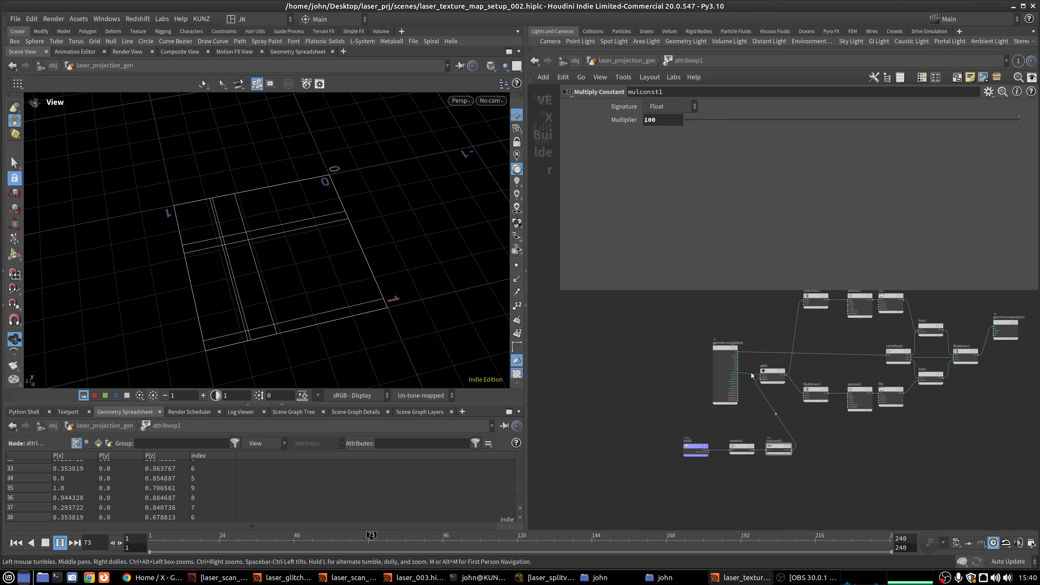
- Bypass add1 and re-enable it to compare how the grid lines move with and without the random offset, and stop playback
scroll(767, 382, "up", 4)
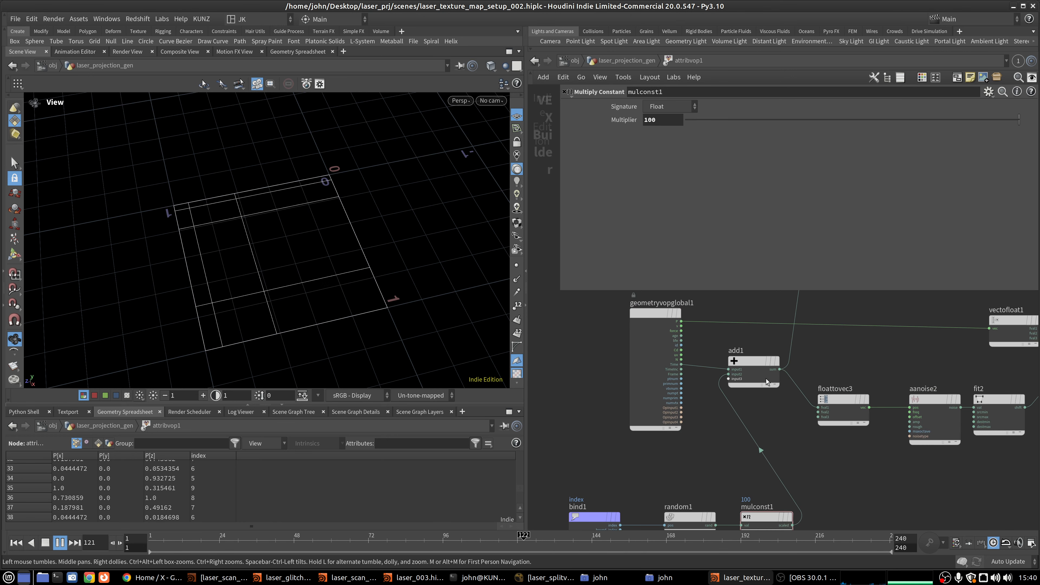
left_click(773, 361)
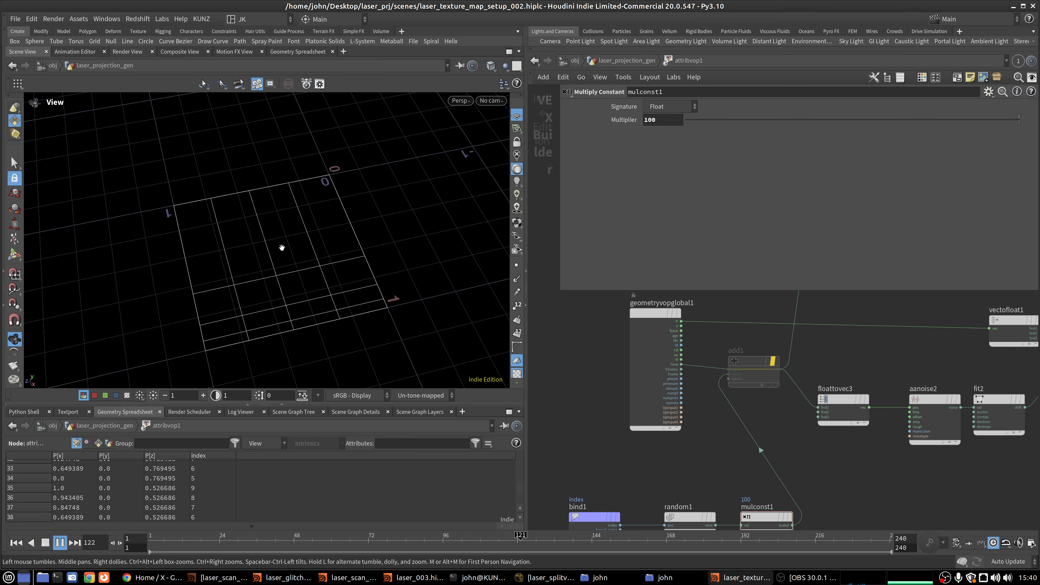
left_click(772, 361)
left_click_drag(262, 283, 231, 265)
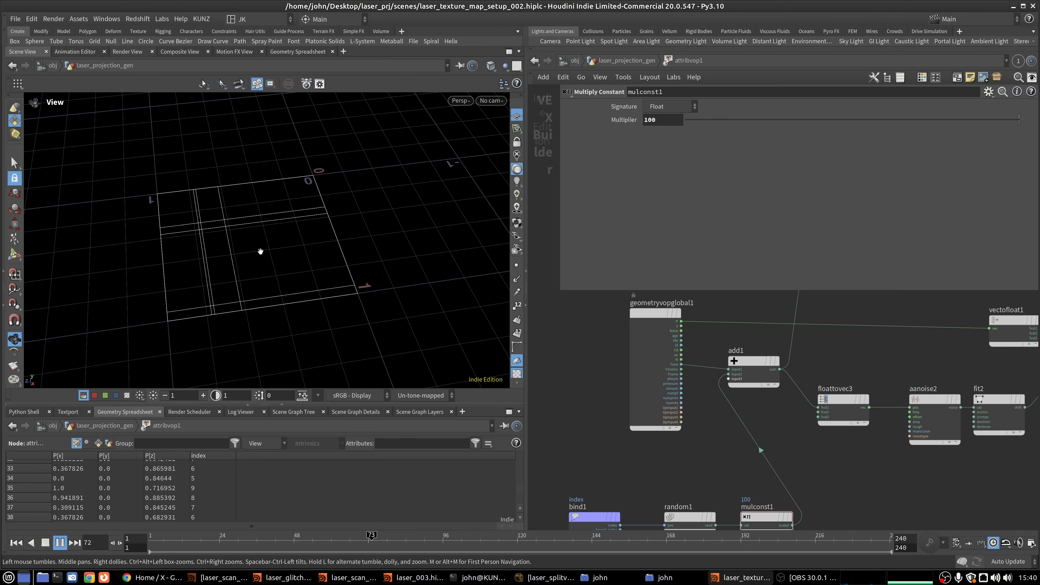
middle_click_drag(646, 457, 630, 411)
key("Up")
- Add a Parameter node with the name "seed" and place it directly below bind1
scroll(629, 411, "down", 1)
scroll(629, 411, "down", 1)
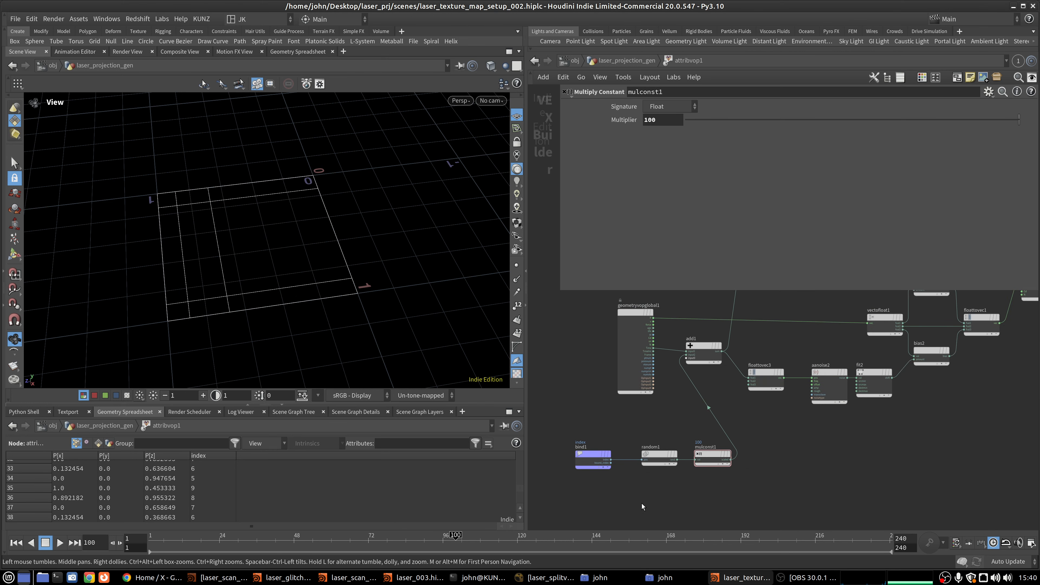
key("Tab")
type("pa")
key("Return")
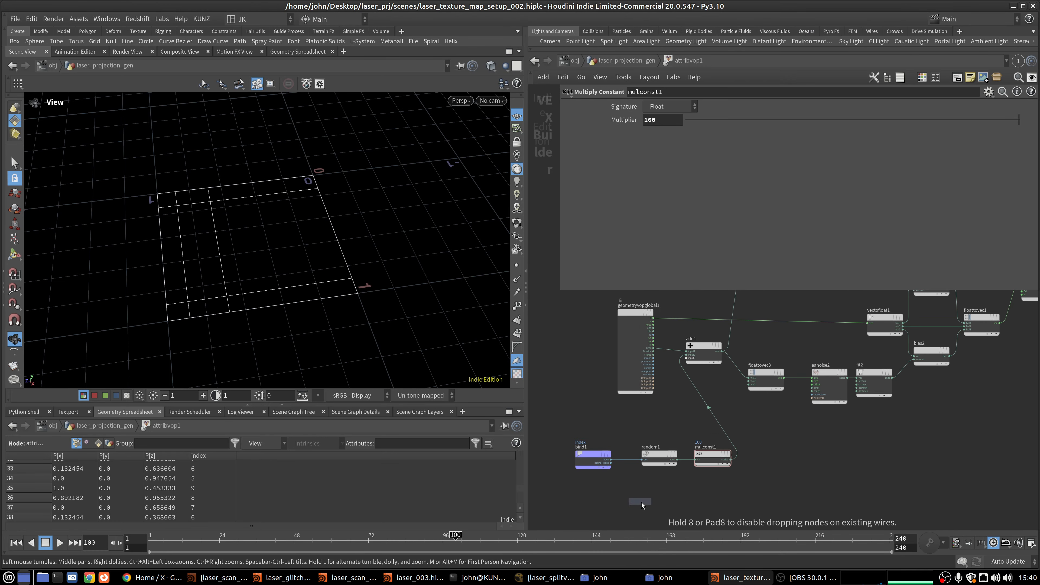
left_click(641, 502)
double_click(670, 112)
type("s")
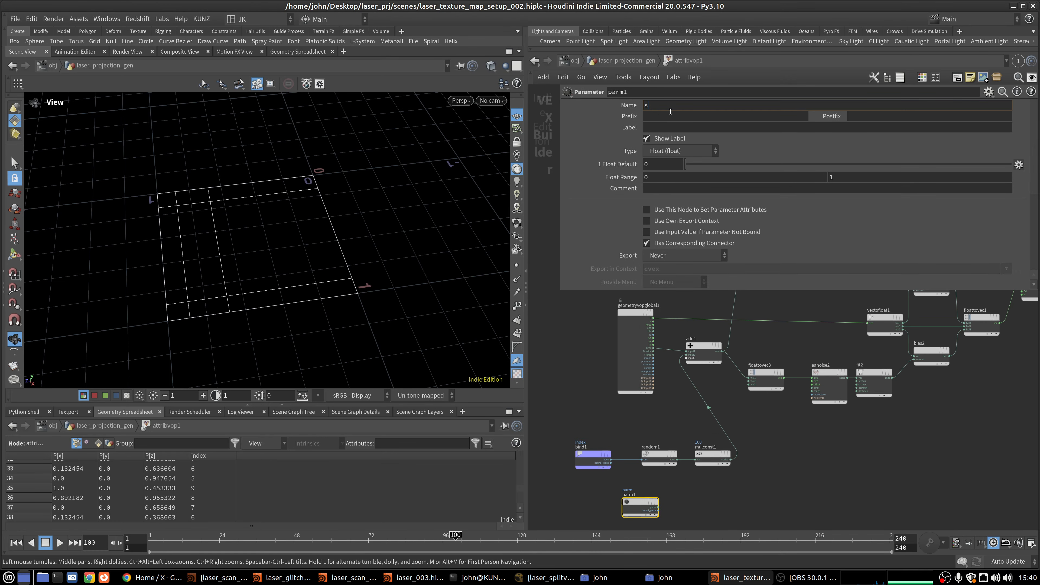
type("eed")
left_click(802, 436)
middle_click_drag(750, 480, 788, 415)
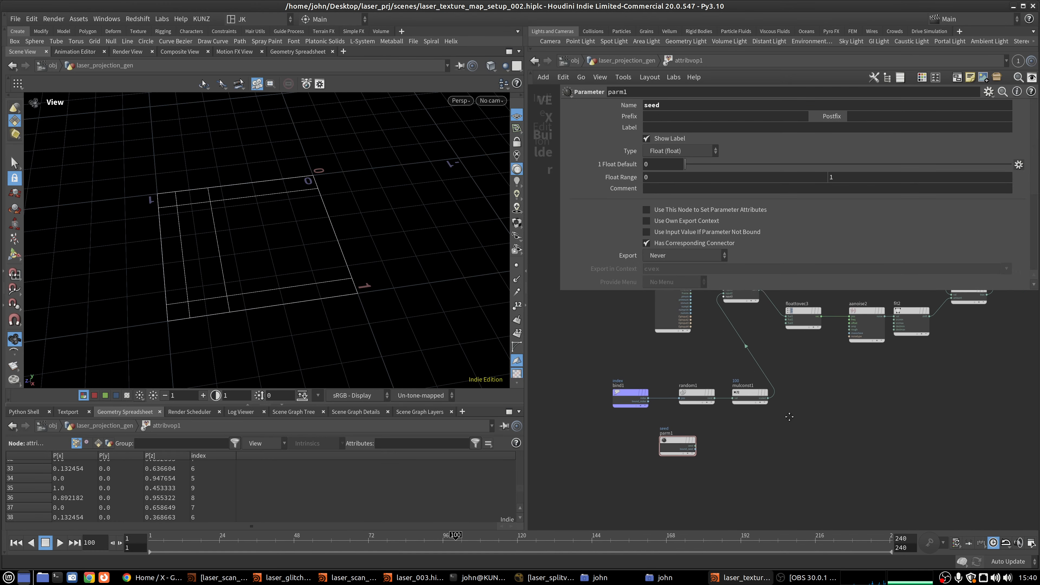
scroll(681, 449, "up", 2)
left_click_drag(663, 431, 608, 436)
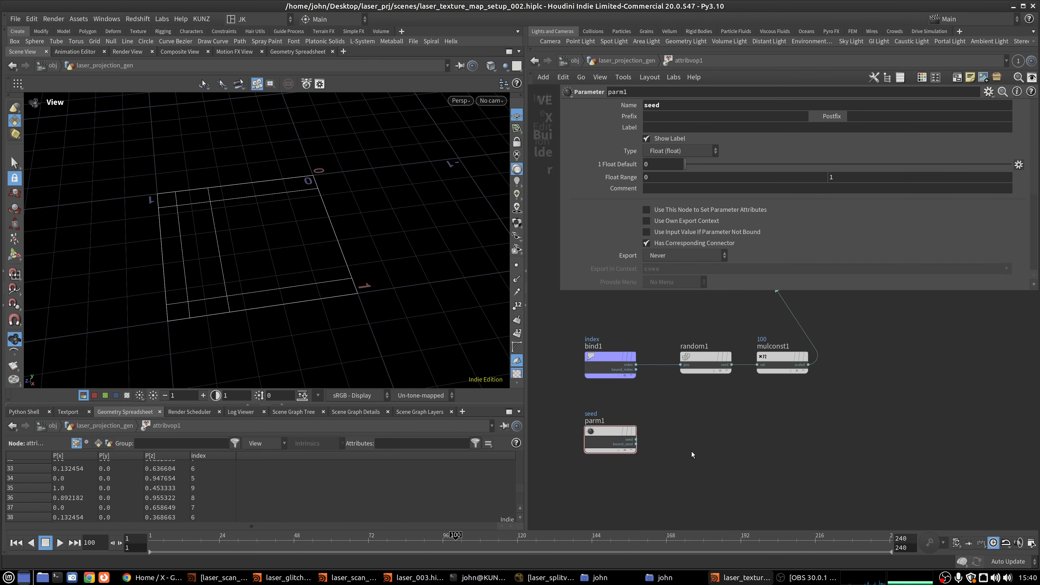
- Add a Multiply Constant node after the seed parameter, wired to its output, and set its Multiplier to 1000
middle_click_drag(675, 446, 700, 423)
key("Tab")
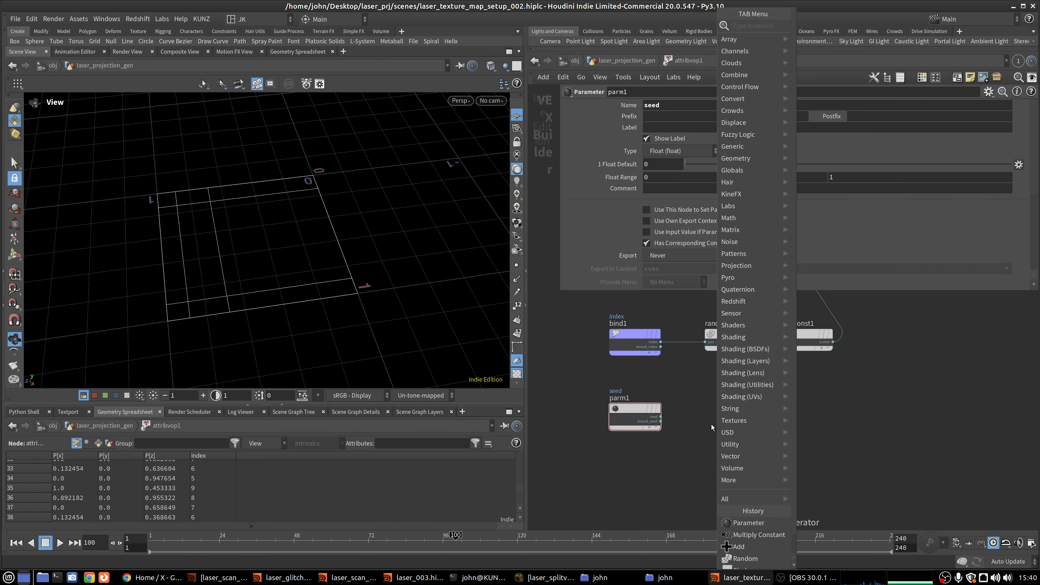
type("mul")
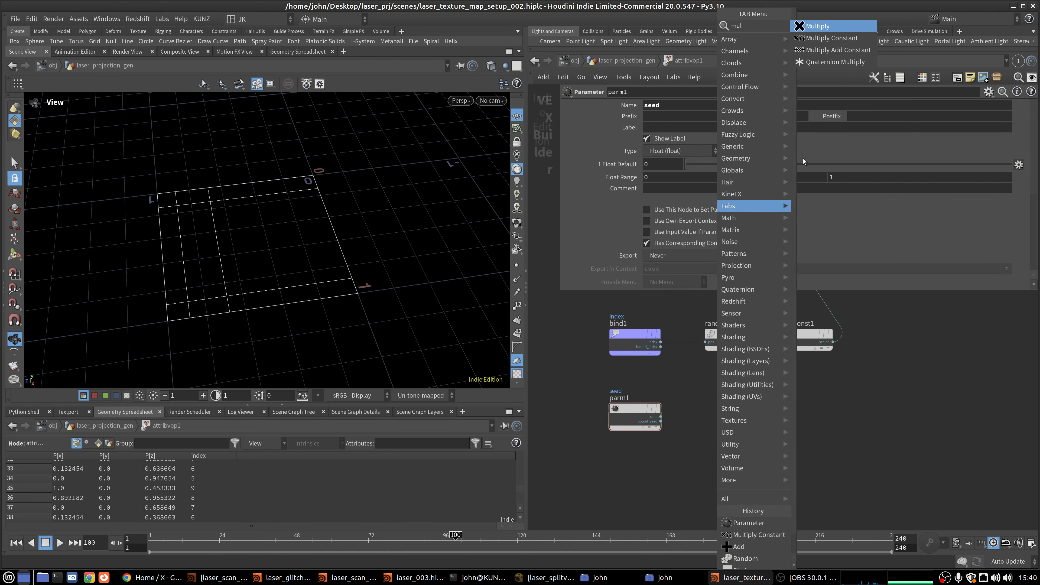
left_click(842, 36)
left_click(726, 410)
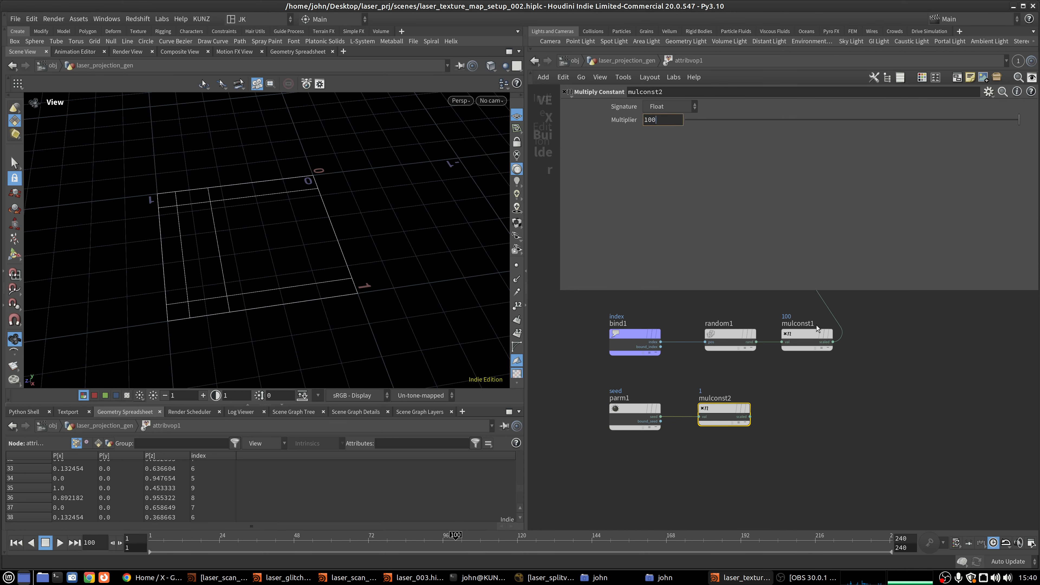
key("Return")
- Shift random1 and mulconst1 away from bind1 and insert an Add node on the wire between bind1 and random1
left_click_drag(839, 367, 733, 319)
left_click_drag(730, 334, 779, 334)
key("Tab")
type("add")
key("Return")
left_click(696, 368)
left_click_drag(695, 364, 700, 343)
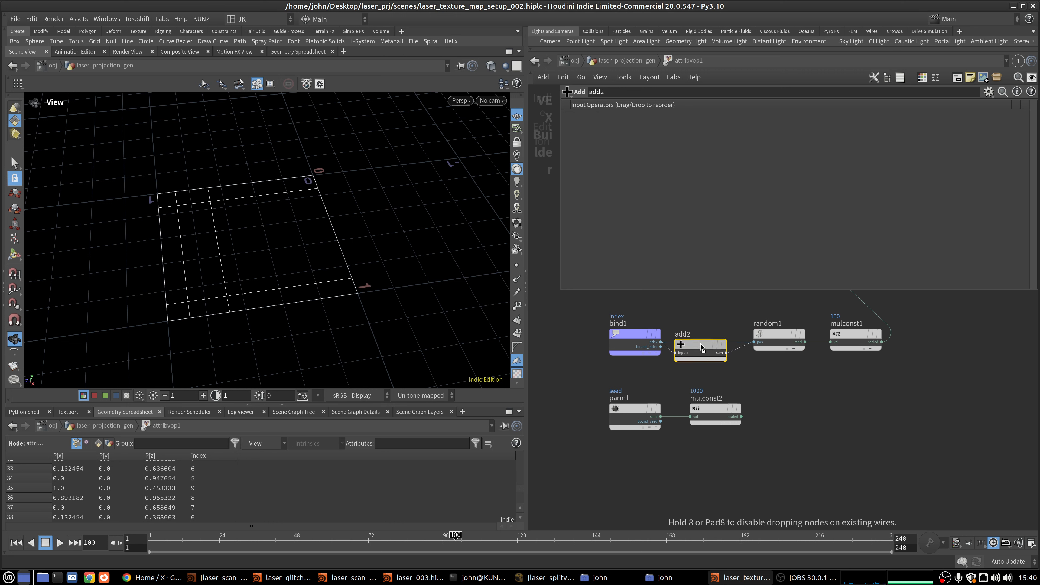
left_click(691, 352)
- Wire mulconst2's output into the second input of add2 and line add2 up with bind1
left_click(714, 416)
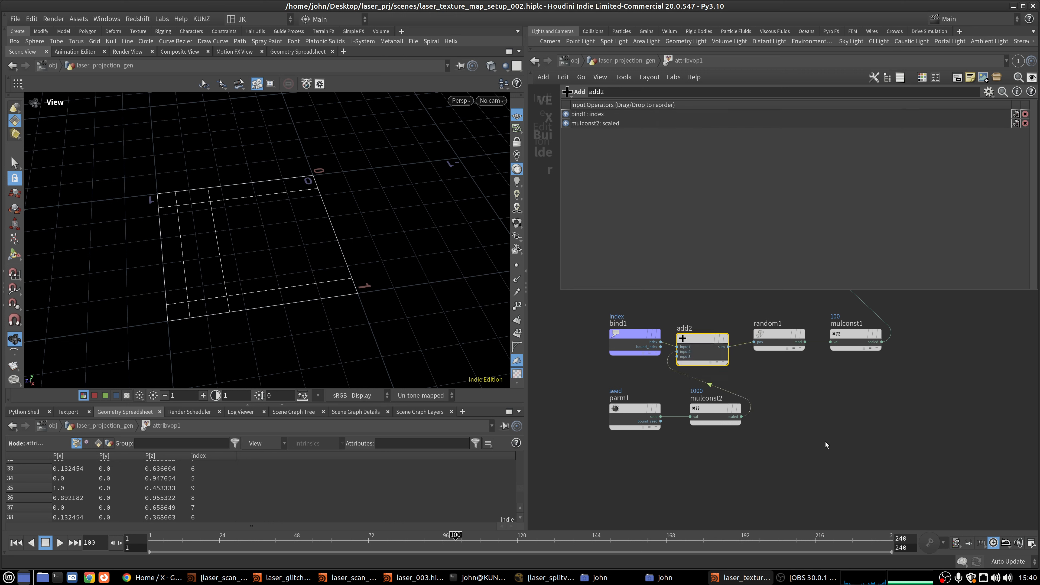
scroll(715, 418, "up", 1)
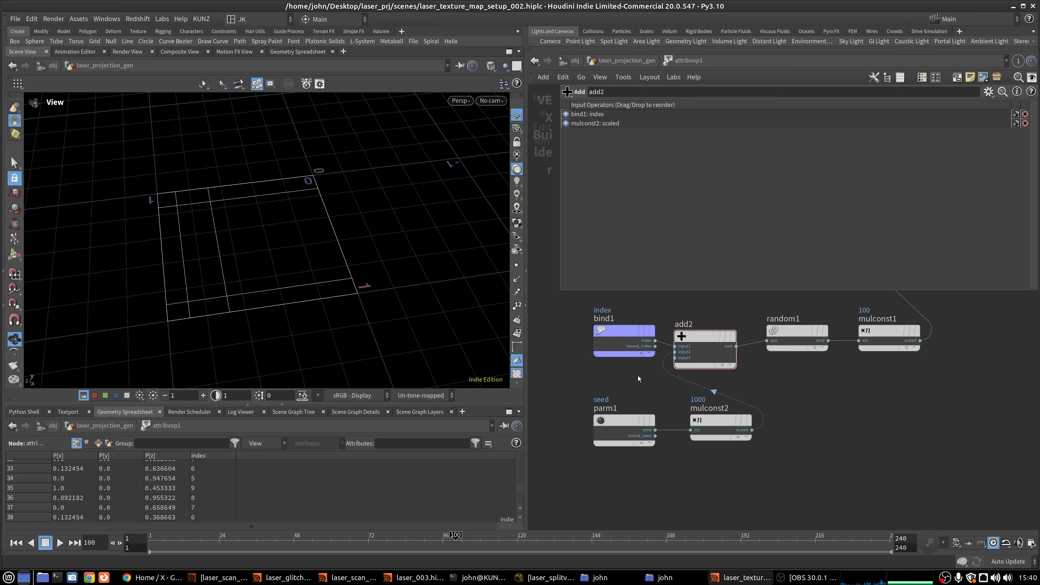
left_click_drag(692, 344, 698, 338)
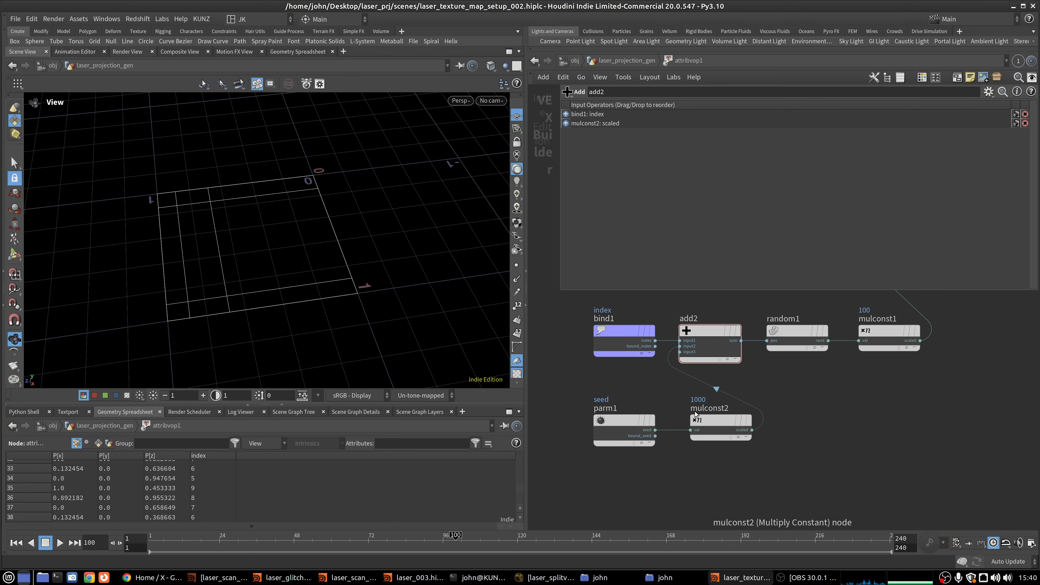
- Return to the laser_projection_gen network, play the animation and try attribvop1 seed values of 0.5251 and 0.17
left_click(615, 61)
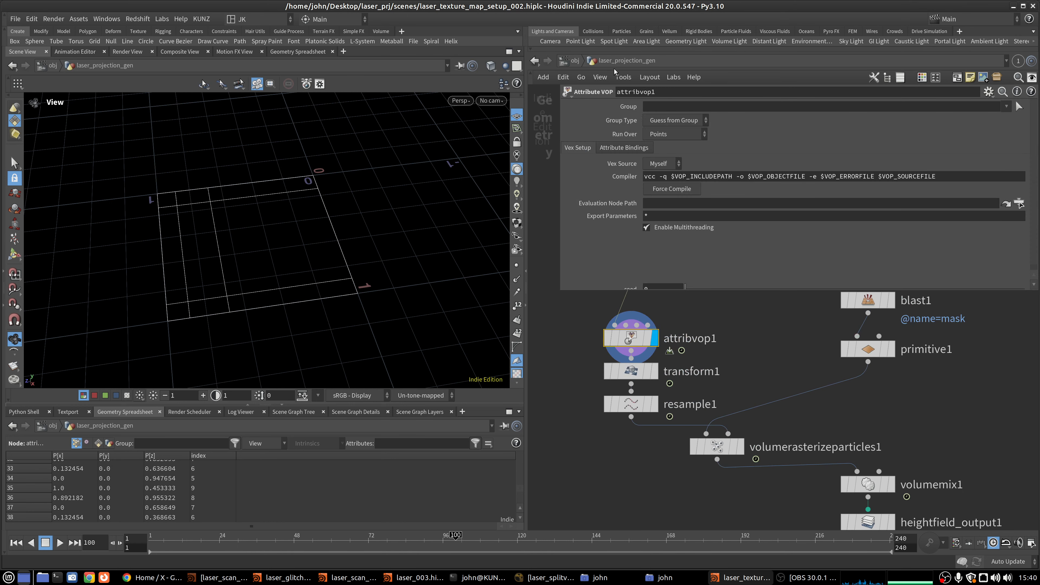
scroll(672, 251, "down", 1)
left_click_drag(684, 285, 864, 284)
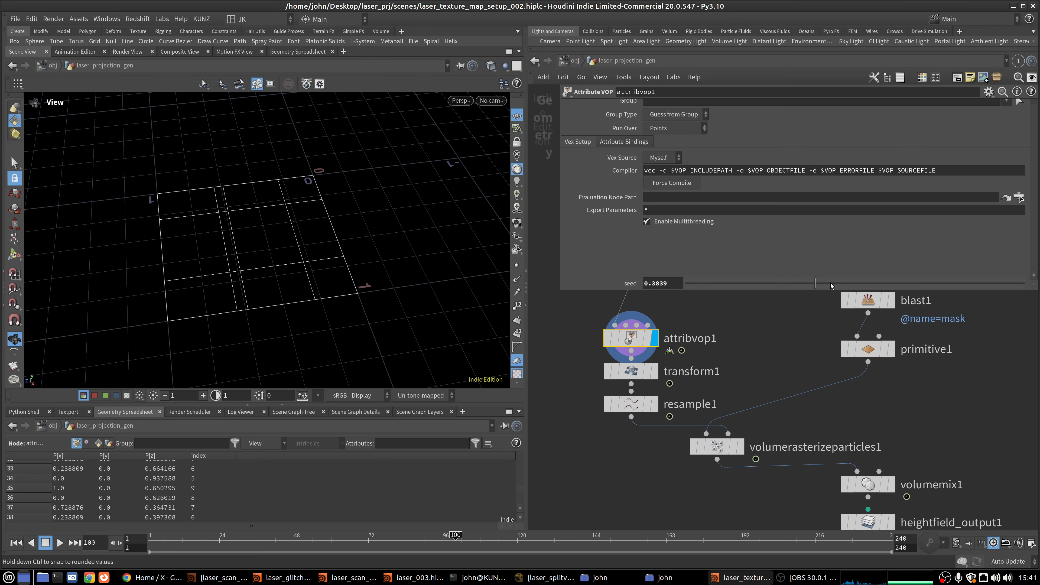
key("Up")
right_click_drag(263, 249, 151, 284)
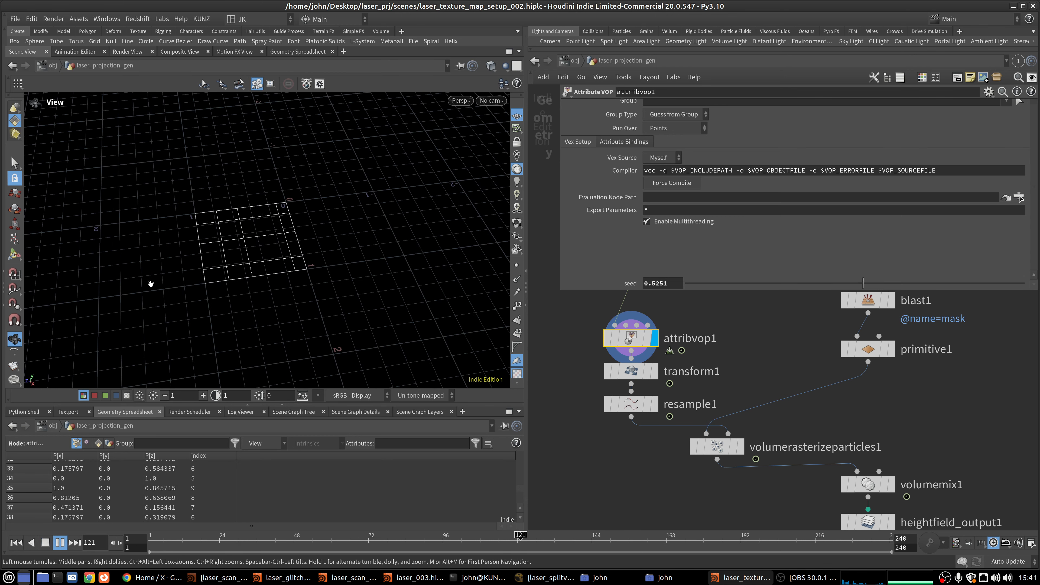
left_click(743, 284)
- Set both the Rows and the Columns of grid1 to 7
middle_click_drag(759, 357, 717, 428)
scroll(640, 346, "down", 2)
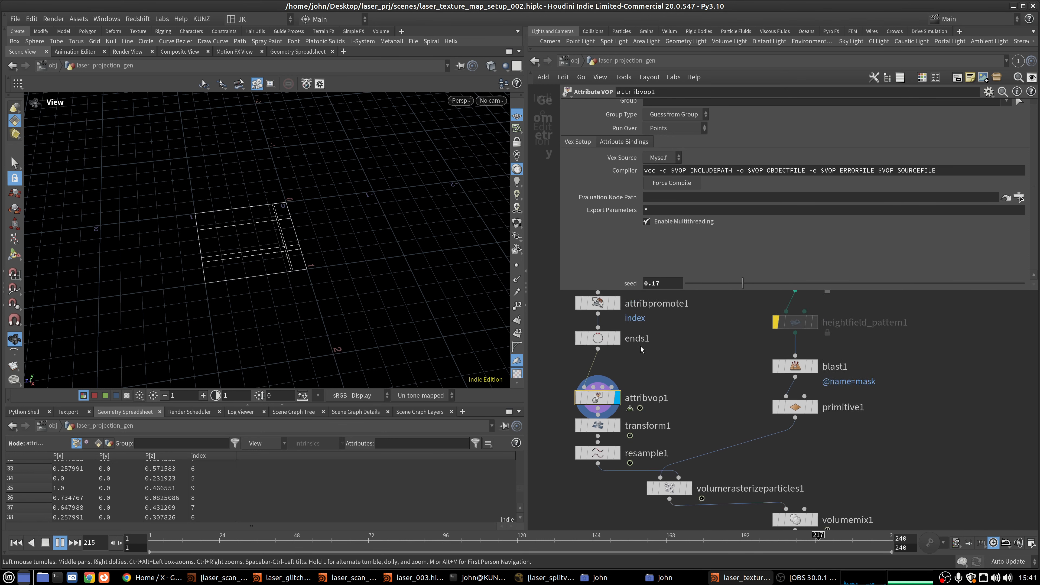
middle_click_drag(641, 346, 648, 403)
middle_click_drag(632, 332, 631, 386)
left_click(612, 329)
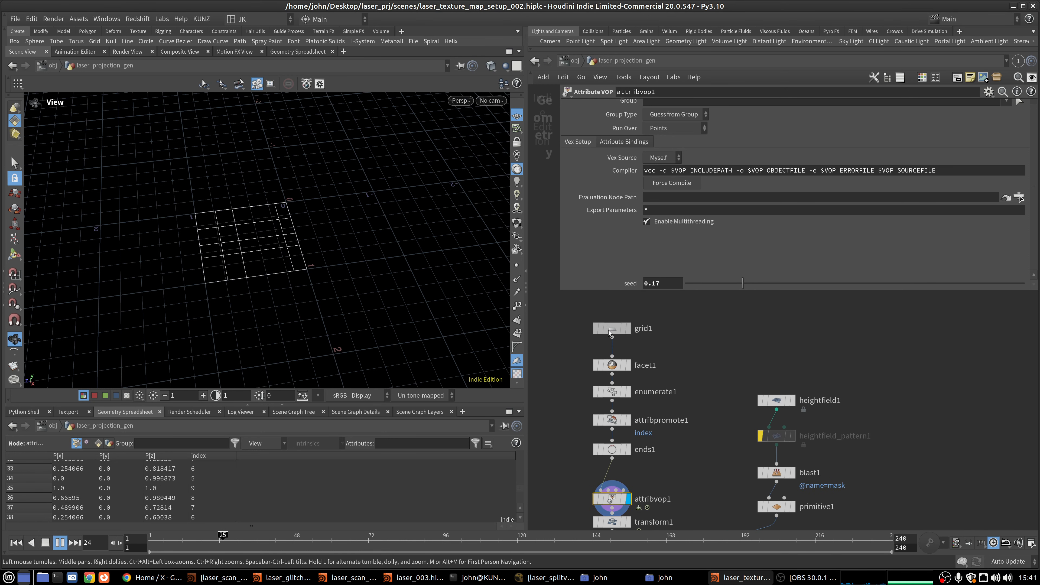
left_click(662, 182)
type("7")
key("Tab")
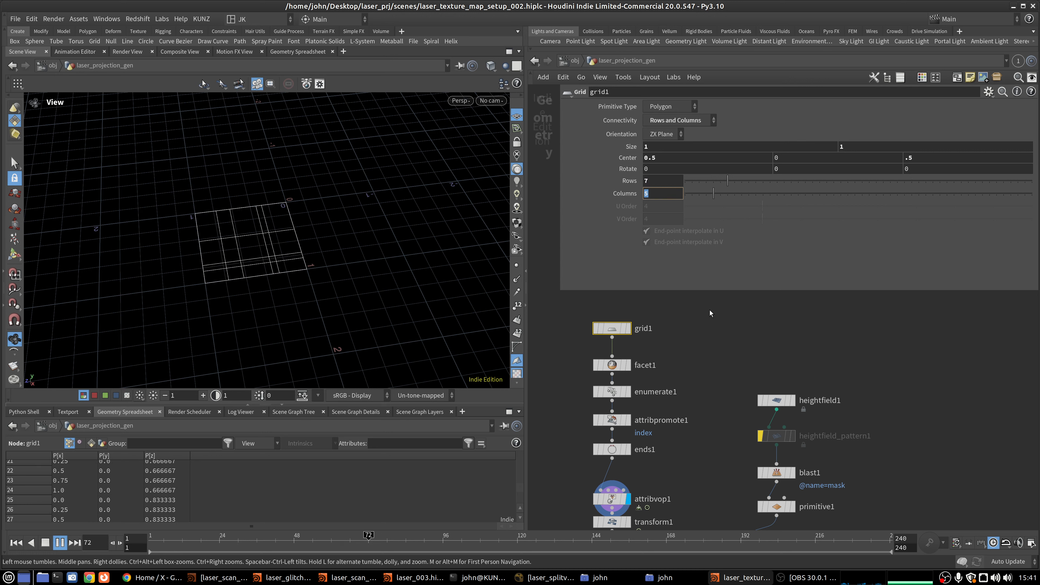
key("Return")
- Try other seeds on attribvop1 while the denser grid animates, settle on 0.0391 and stop playback
middle_click_drag(700, 389, 713, 336)
left_click(626, 454)
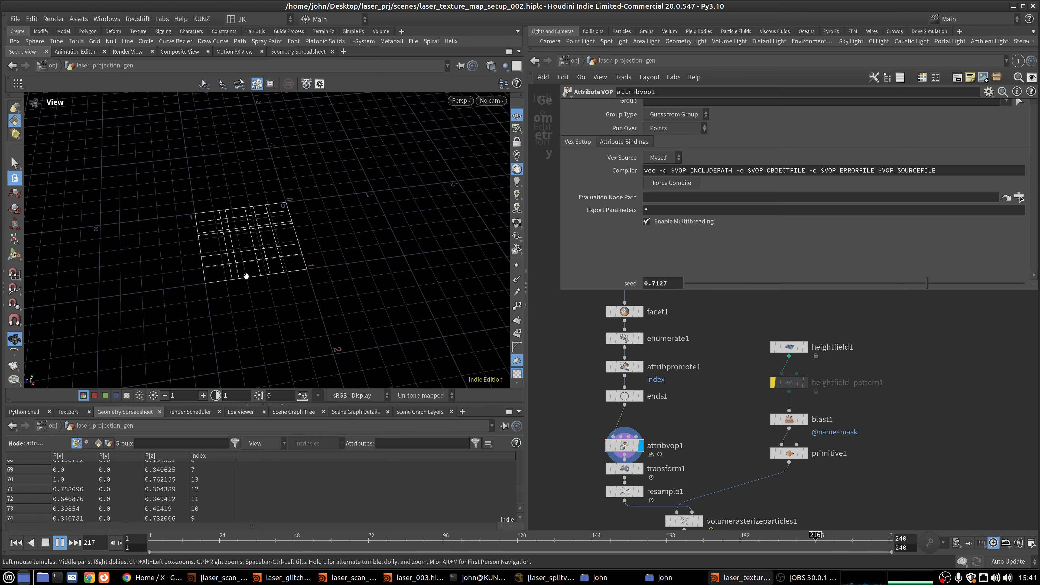
left_click_drag(236, 297, 315, 307)
left_click(699, 280)
left_click(60, 542)
scroll(767, 311, "down", 2)
- Render the scene in the Redshift Render View, placed clear of the network, and go to frame 172
left_click(138, 19)
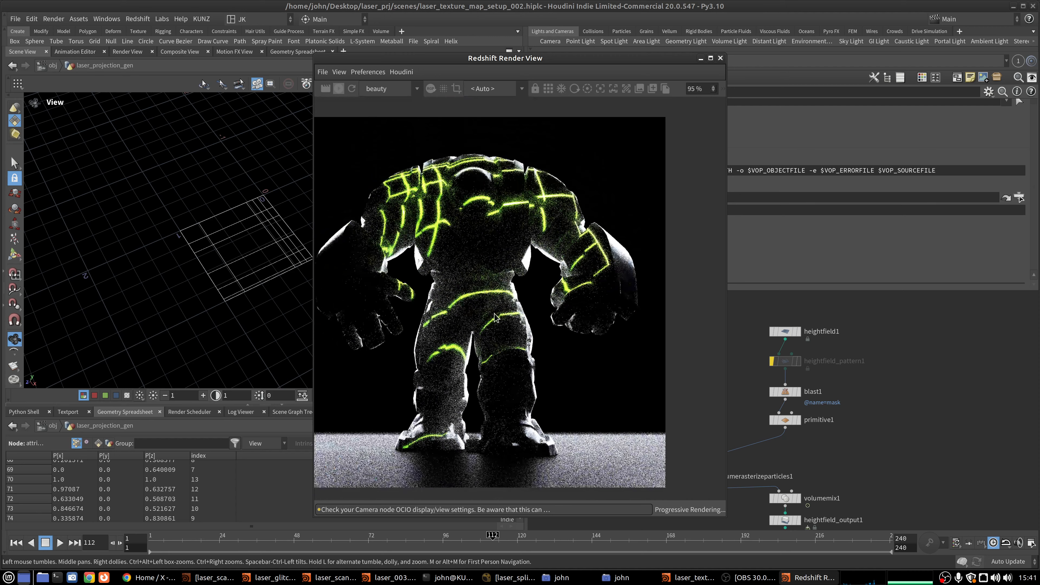
left_click_drag(544, 63, 283, 74)
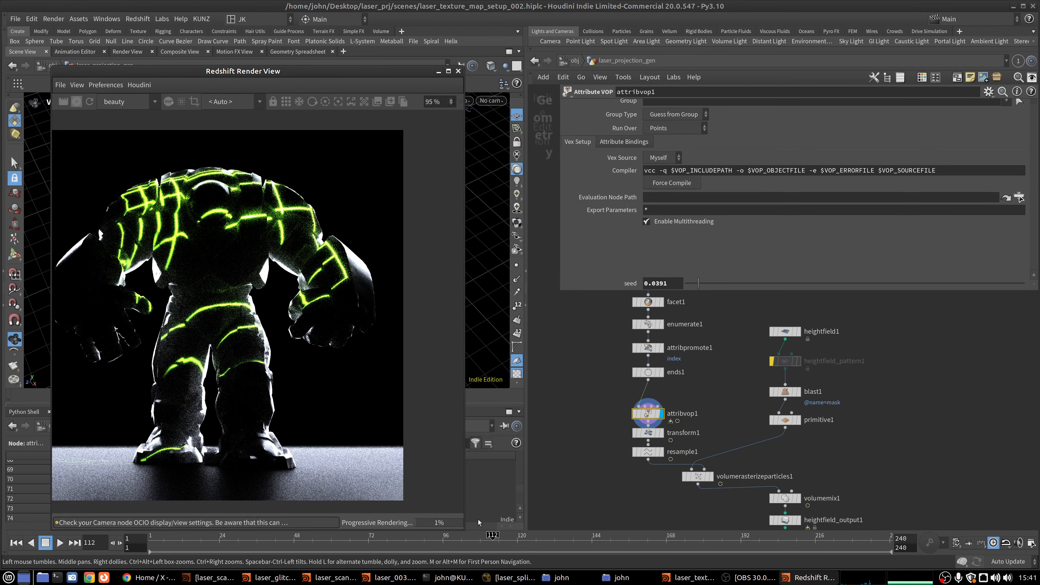
left_click(677, 545)
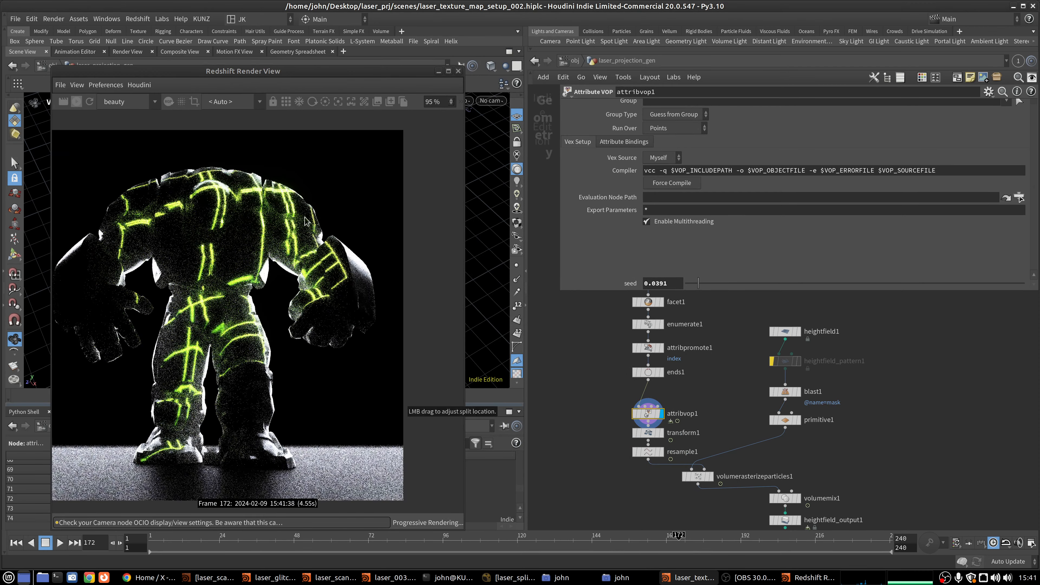
- At object level, set the spot Cone Angle of the laser_projection light to 55
left_click(575, 62)
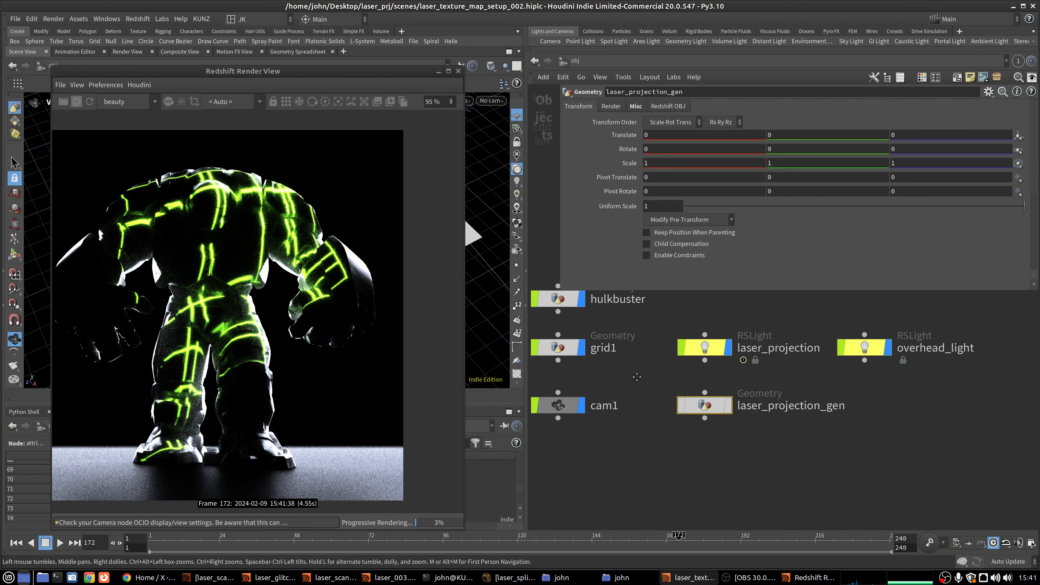
middle_click_drag(638, 376, 641, 419)
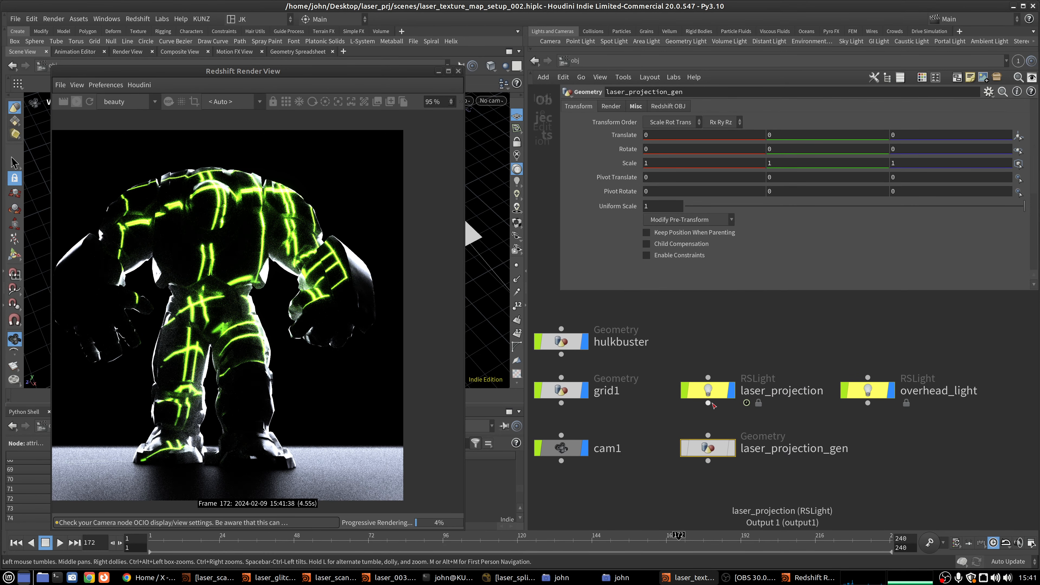
left_click(707, 390)
left_click(588, 106)
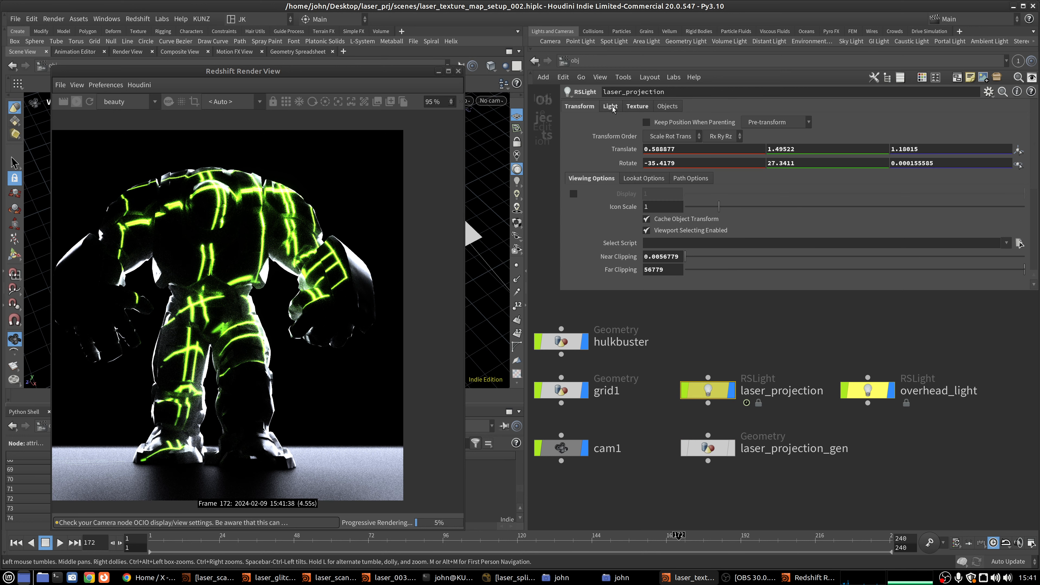
left_click(610, 106)
scroll(622, 230, "down", 5)
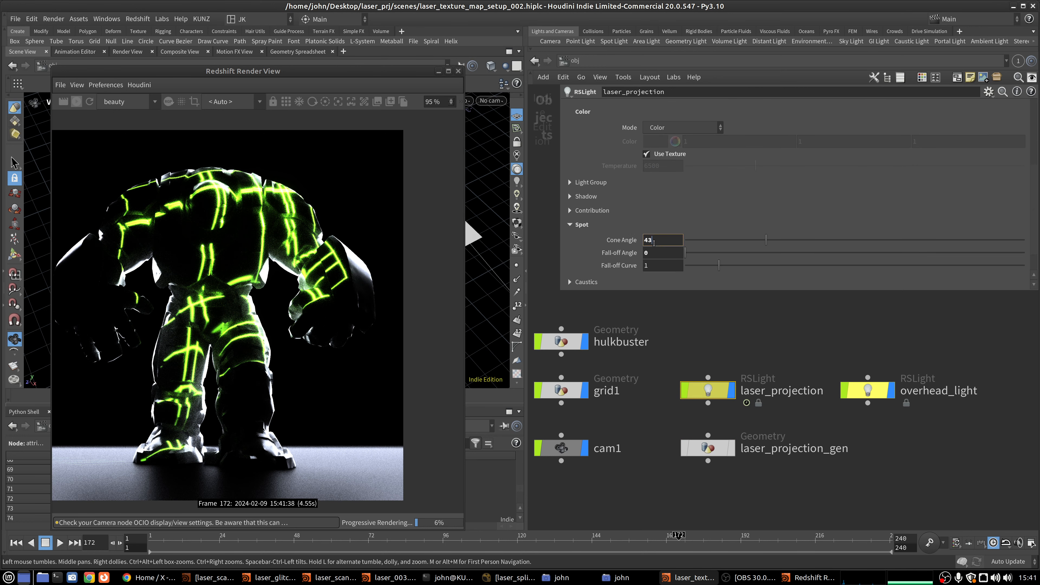
double_click(653, 243)
type("55")
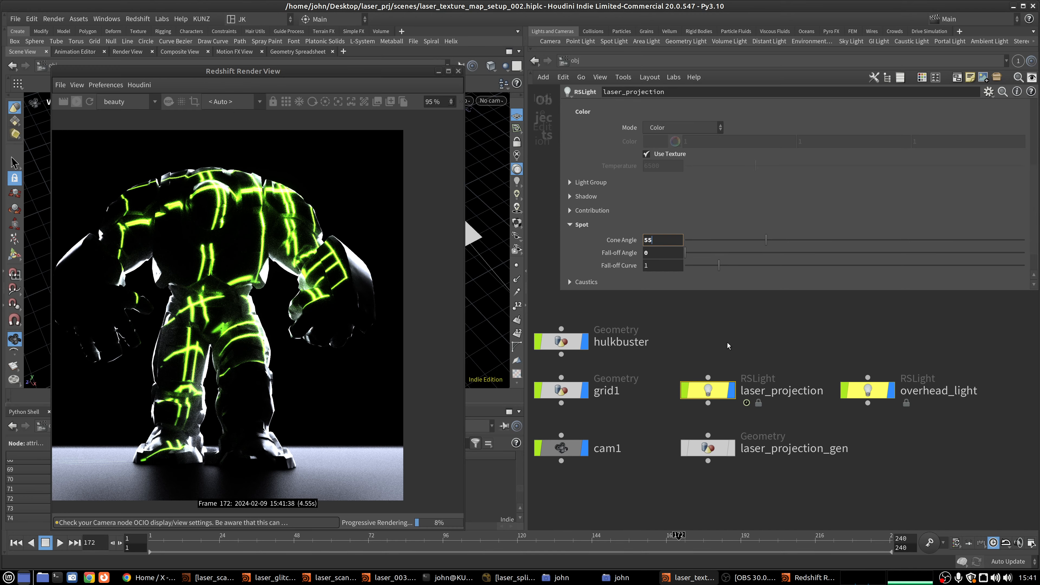
left_click(728, 342)
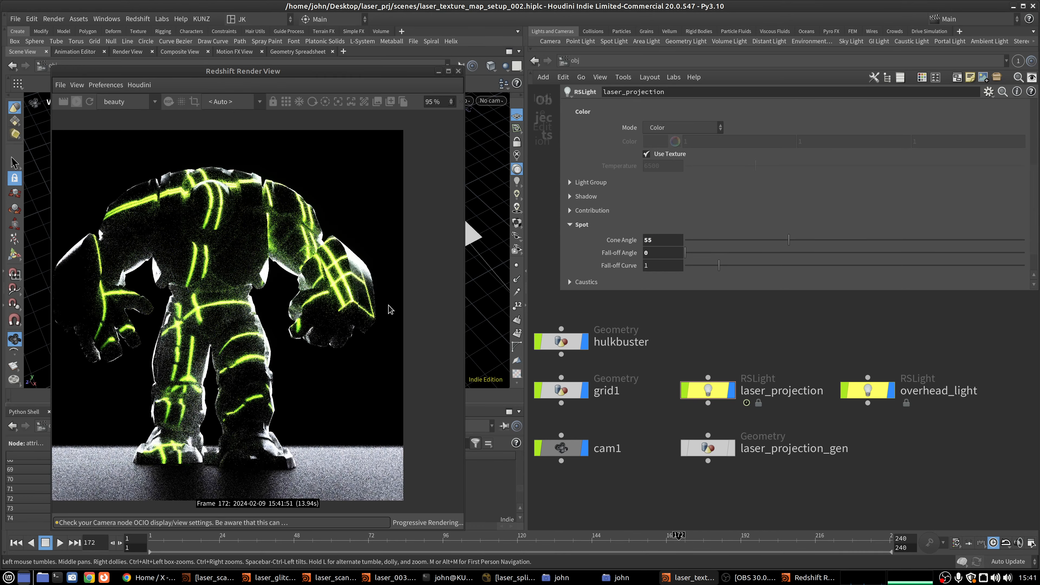
- Widen the laser_projection light's Cone Angle to 65 and stop the live render
double_click(662, 242)
type("6")
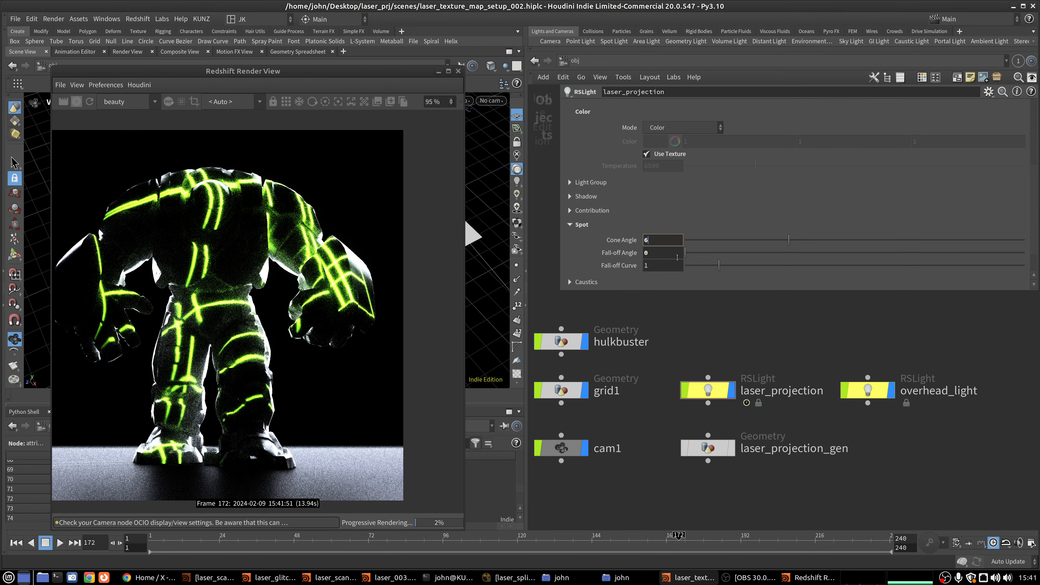
type("5")
key("Return")
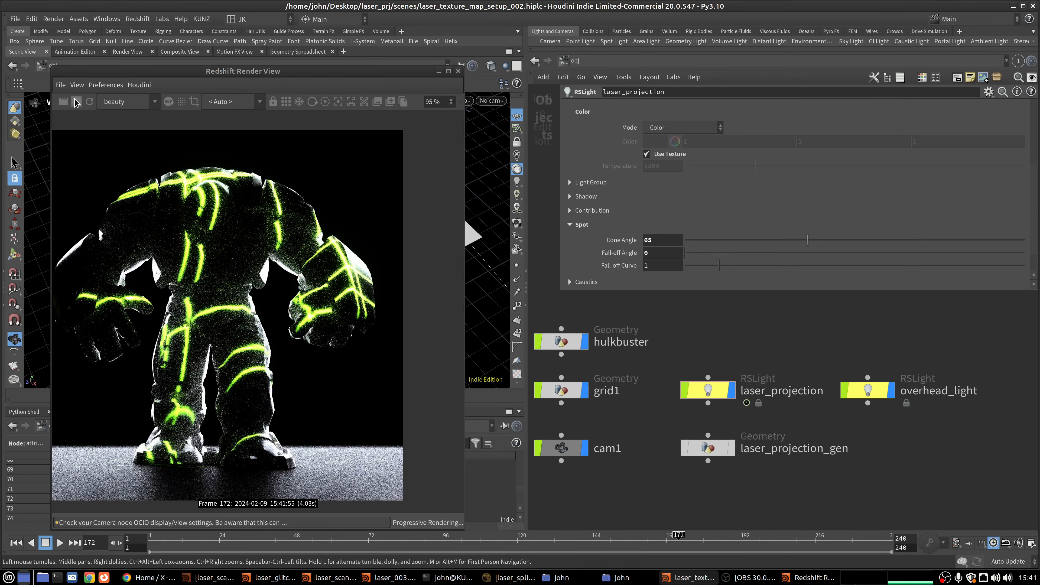
left_click(76, 101)
- Inside laser_projection_gen, raise the Grid Samples of heightfield1 to 800
double_click(710, 448)
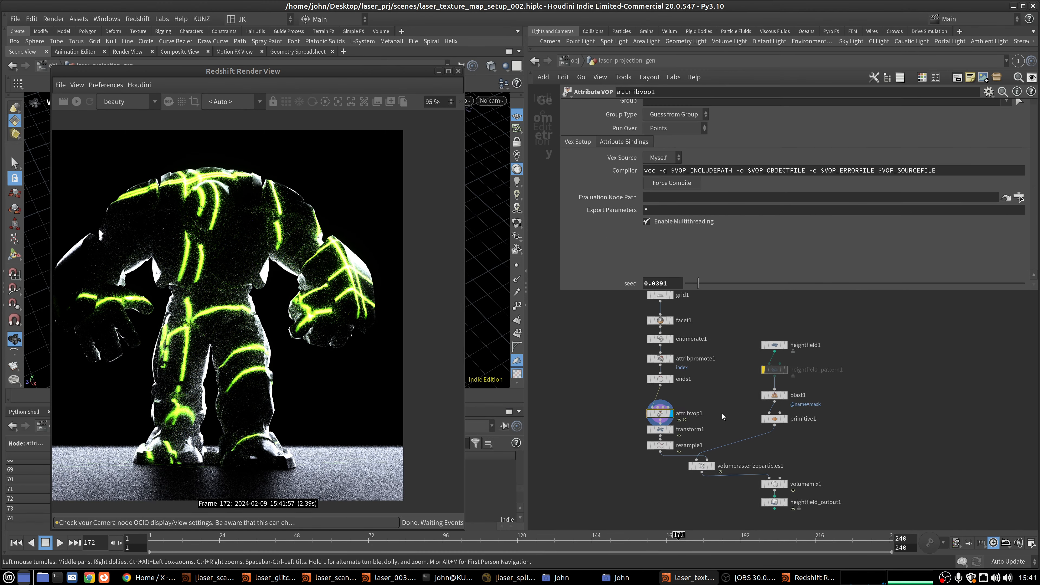
scroll(751, 346, "up", 2)
left_click(751, 345)
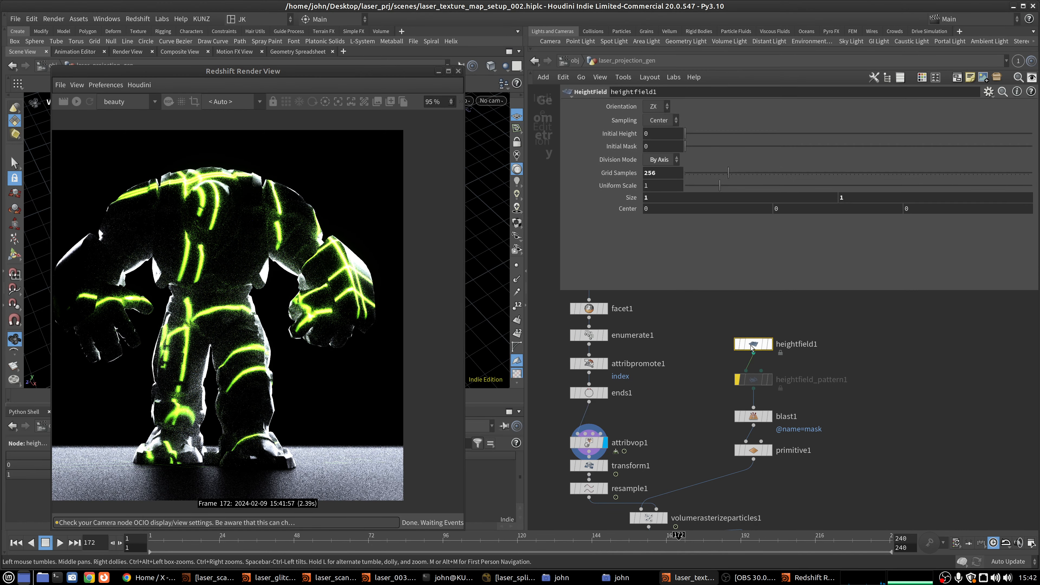
left_click(657, 174)
type("800")
key("Return")
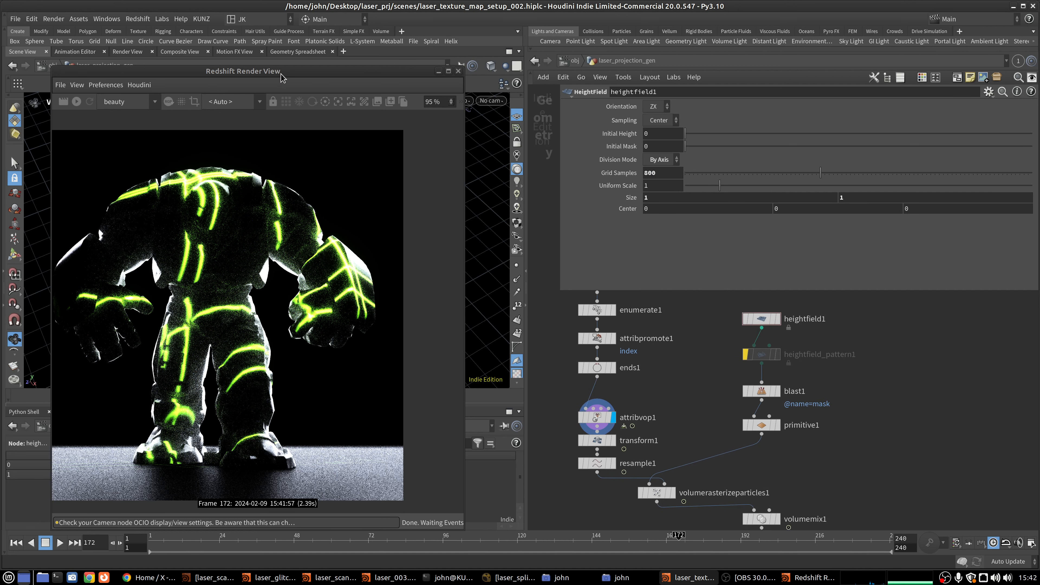
- Set the maximum segment Length of resample1 to 0.0025 and start the live Redshift render
middle_click_drag(677, 390, 688, 413)
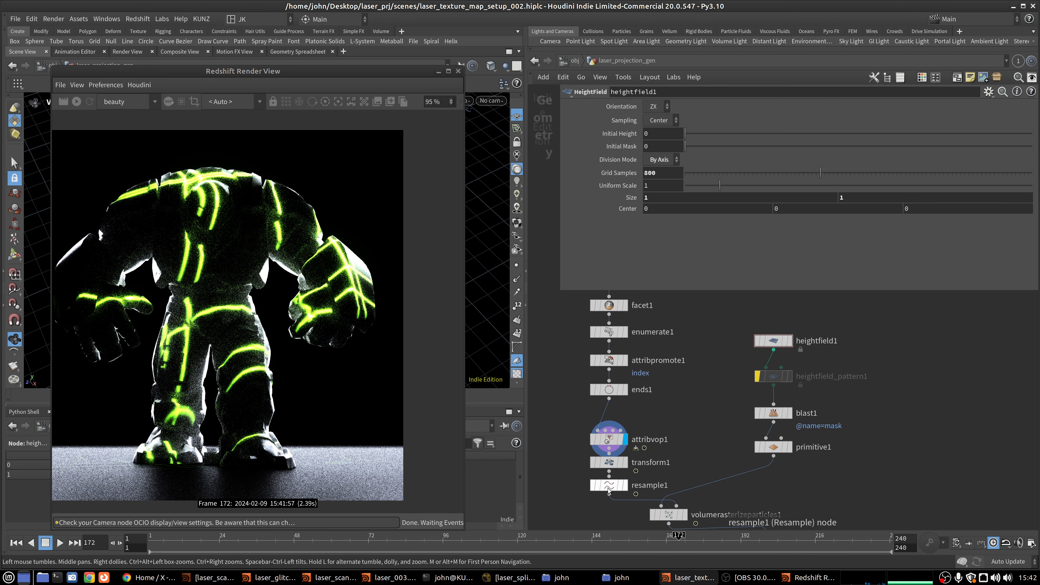
left_click(609, 488)
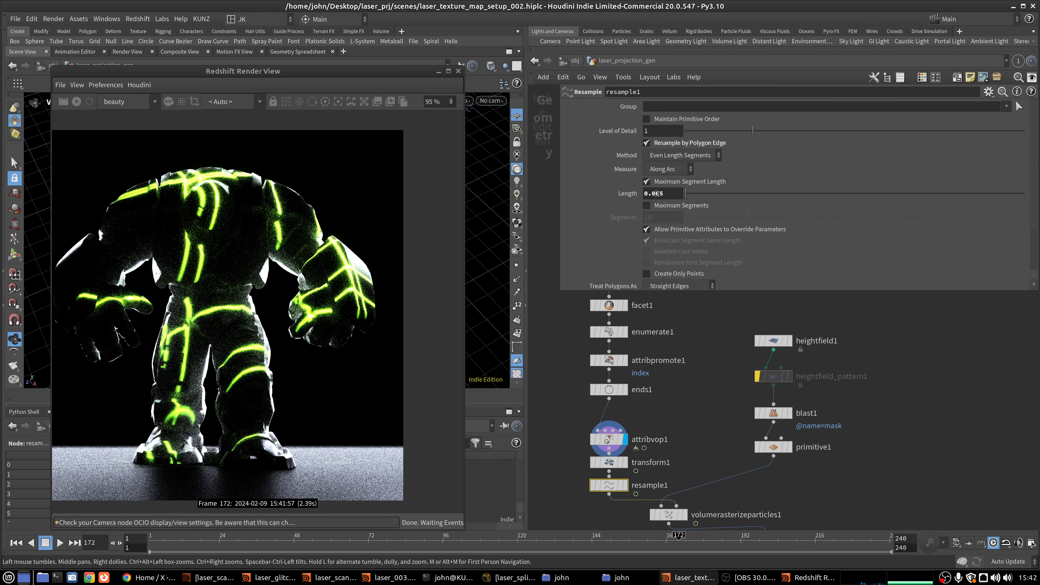
left_click(659, 195)
type("2")
key("Return")
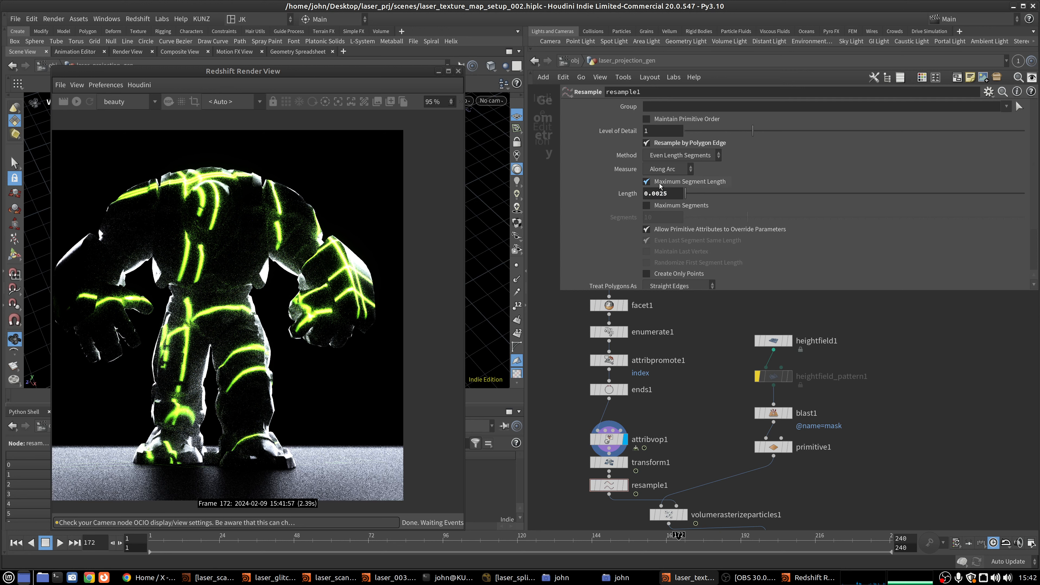
left_click(76, 102)
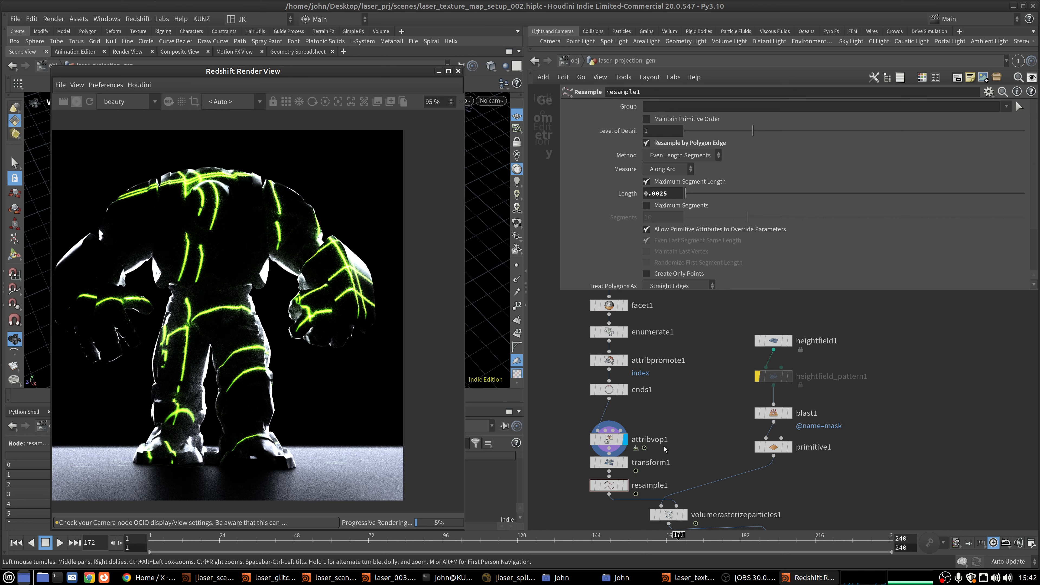
- Reduce the maximum segment Length of resample1 to 0.001
middle_click_drag(663, 448, 657, 252)
left_click_drag(666, 196, 670, 197)
type("1")
key("Return")
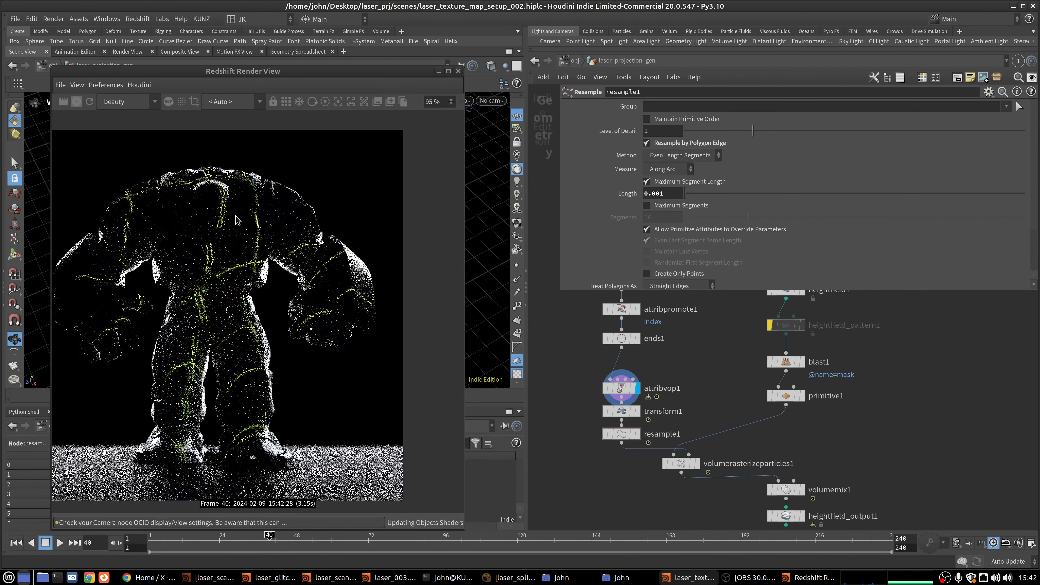
- Inspect the rendered laser lines up close, preview frames 188 and 56, and stop the live render
scroll(223, 189, "up", 6)
scroll(224, 190, "down", 6)
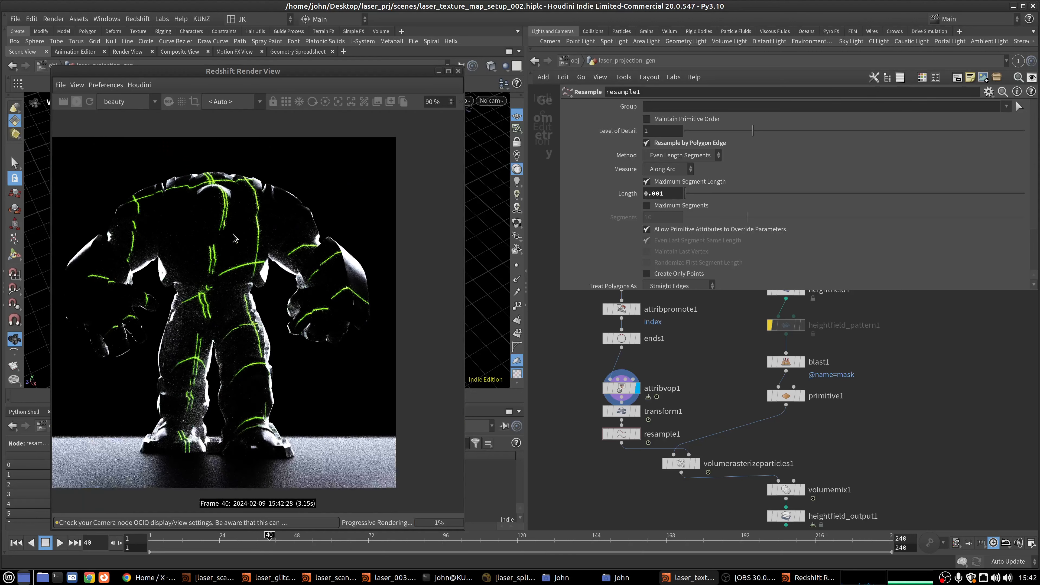
scroll(249, 304, "down", 1)
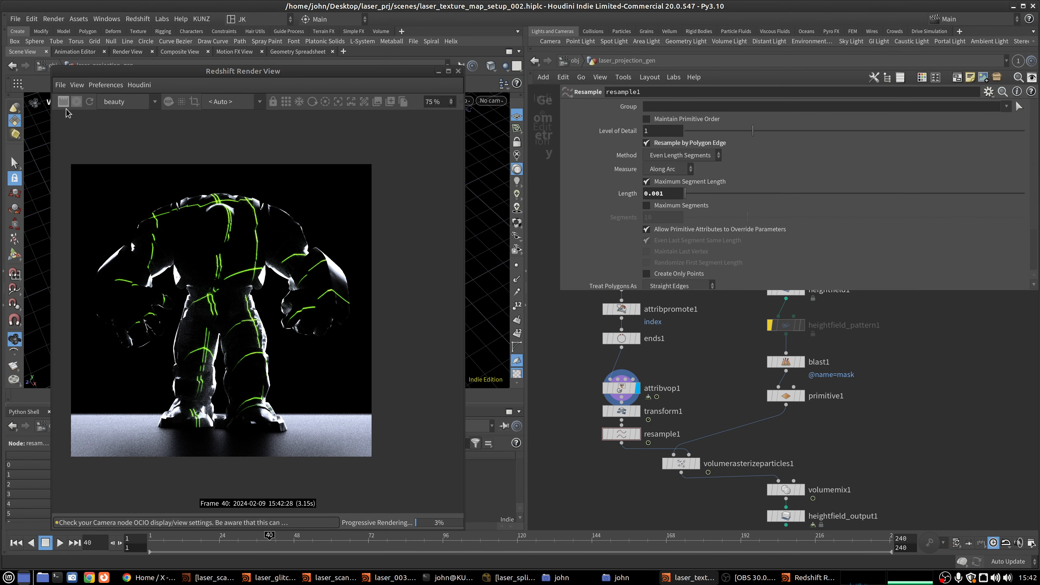
left_click(530, 550)
left_click(727, 541)
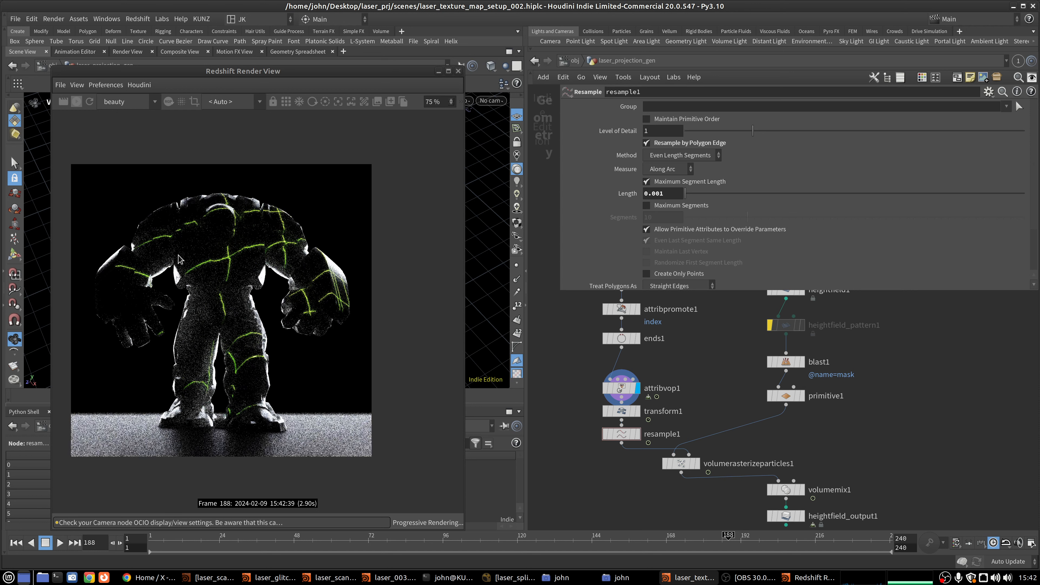
left_click(319, 541)
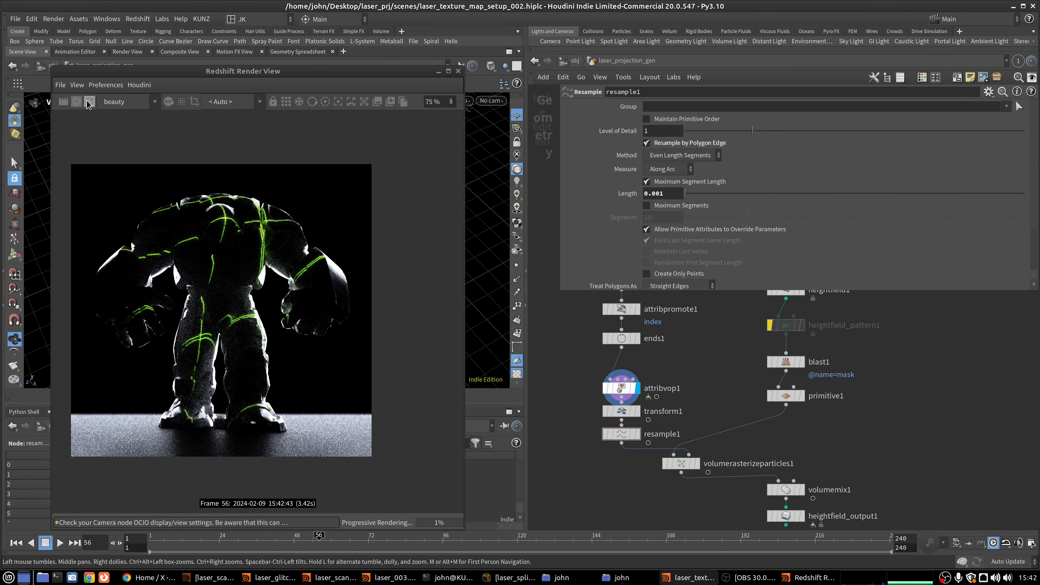
left_click(78, 101)
- Re-enable the bypassed heightfield_pattern1 node and display the output of volumerasterizeparticles1 in the viewport
middle_click_drag(729, 336, 696, 393)
left_click(738, 382)
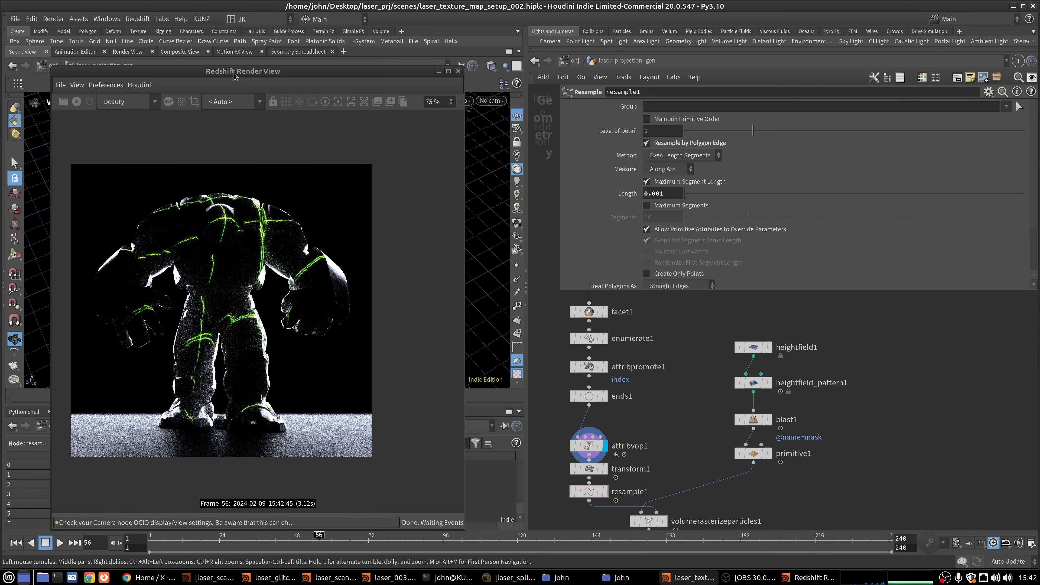
left_click_drag(234, 76, 223, 476)
middle_click_drag(702, 409, 713, 355)
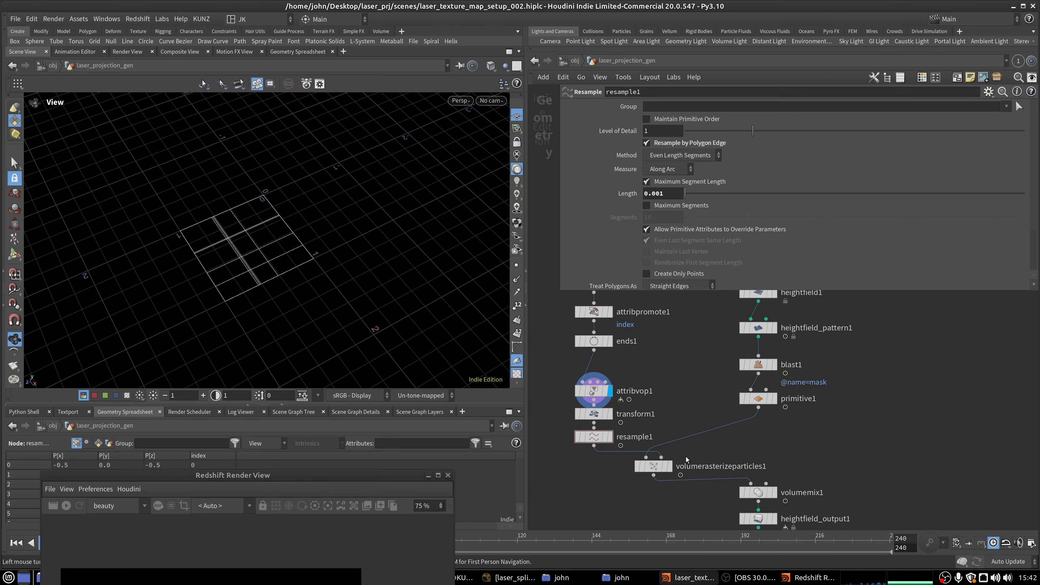
left_click(669, 466)
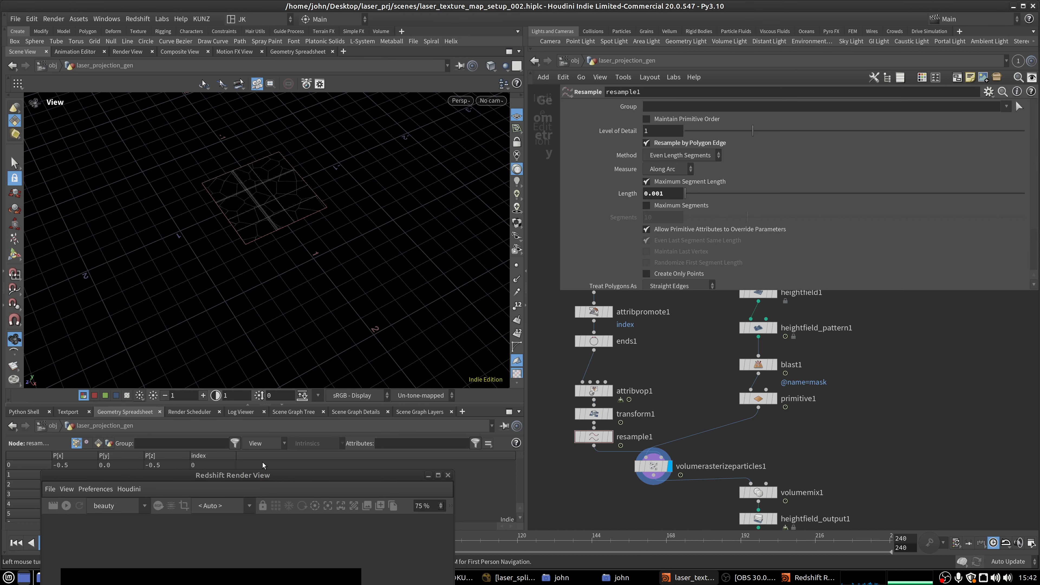
left_click_drag(262, 476, 277, 159)
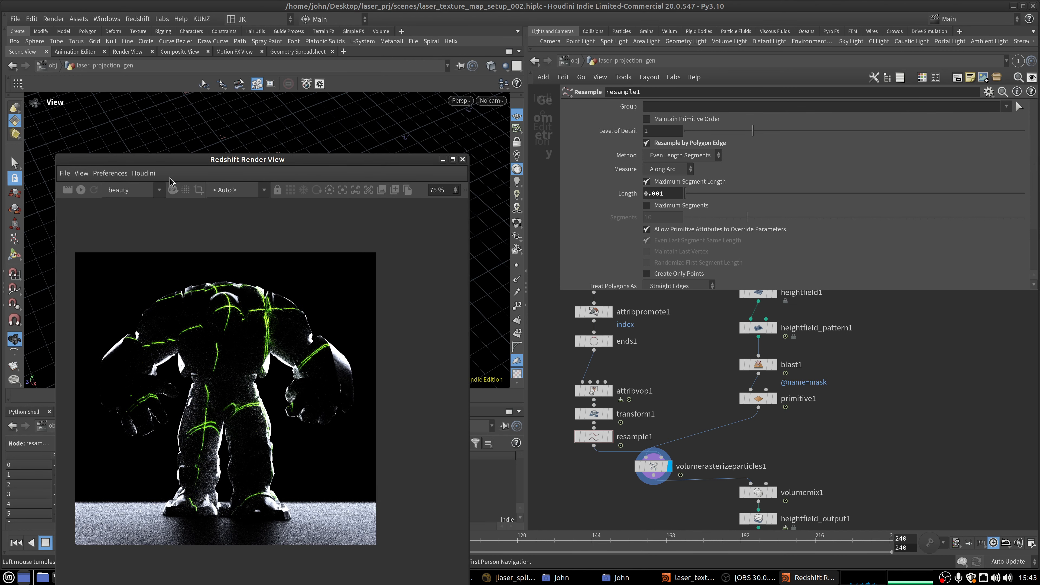
- Restart the live render, inspect the projected cell pattern up close, and preview frame 159
left_click(81, 190)
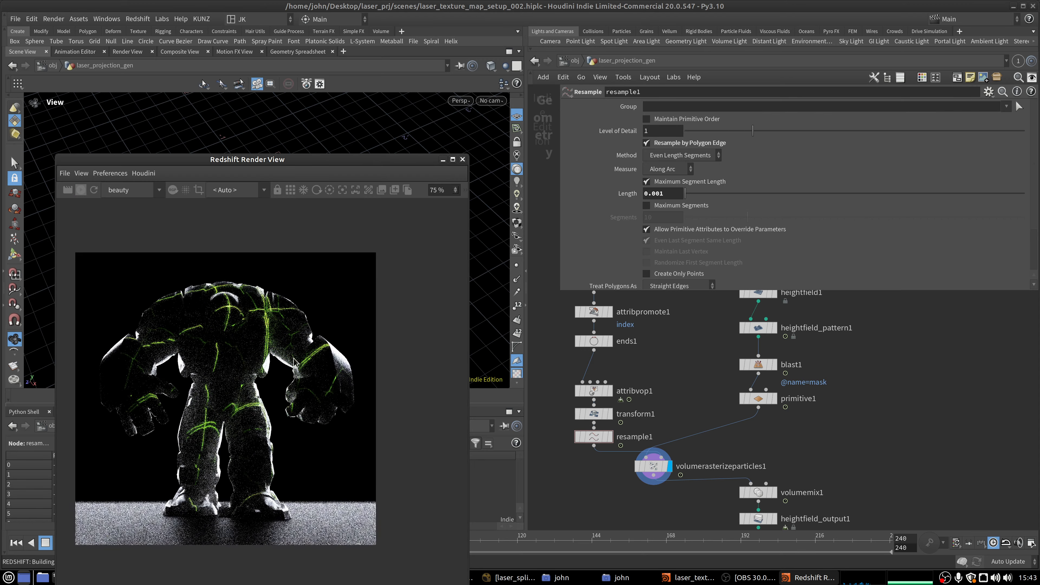
scroll(258, 281, "up", 5)
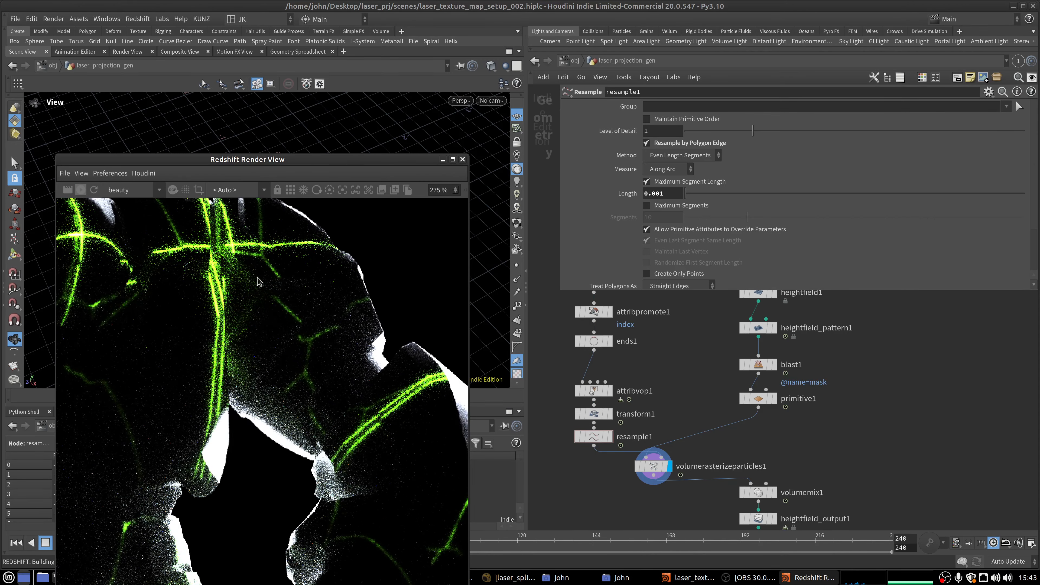
scroll(258, 281, "down", 5)
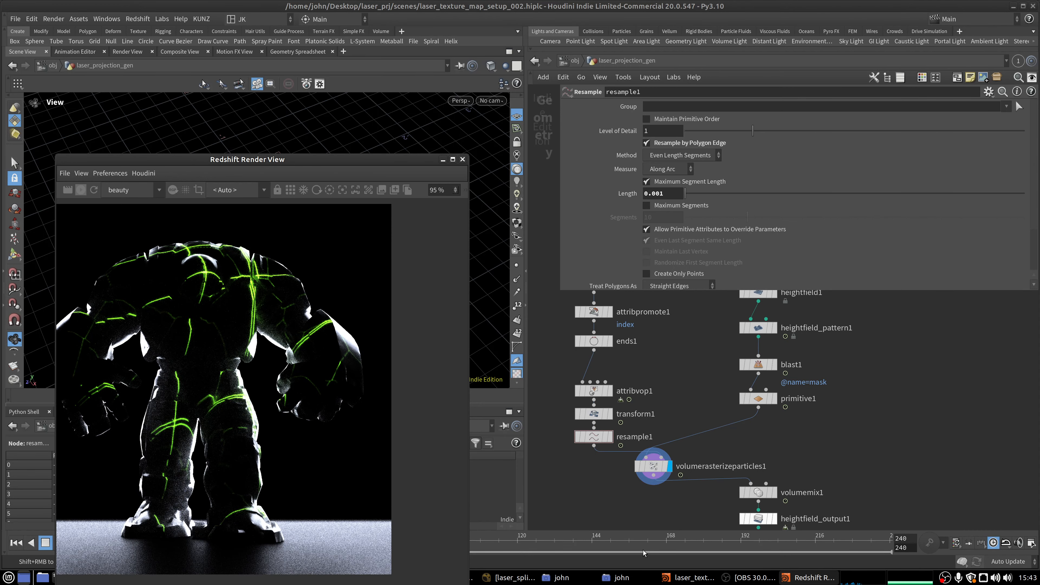
left_click(643, 551)
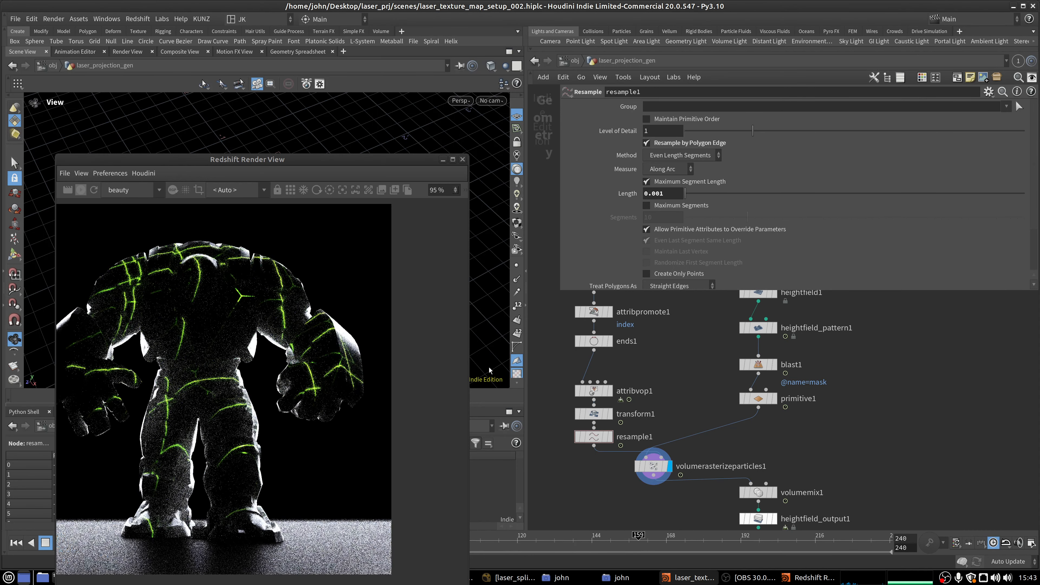
- Set the Height of heightfield_pattern1 to 1
middle_click_drag(760, 329, 747, 371)
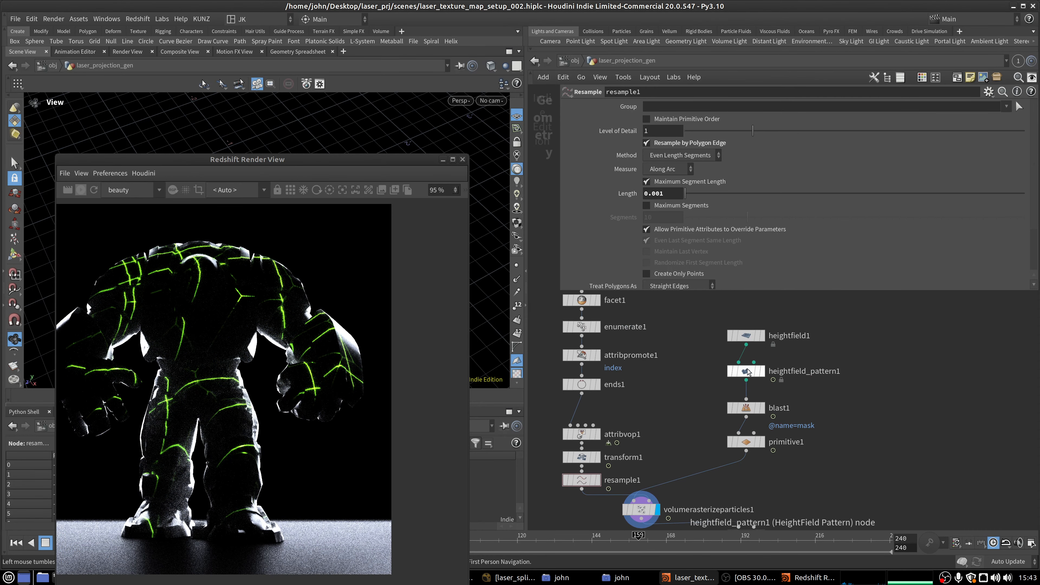
left_click(747, 371)
scroll(656, 163, "up", 1)
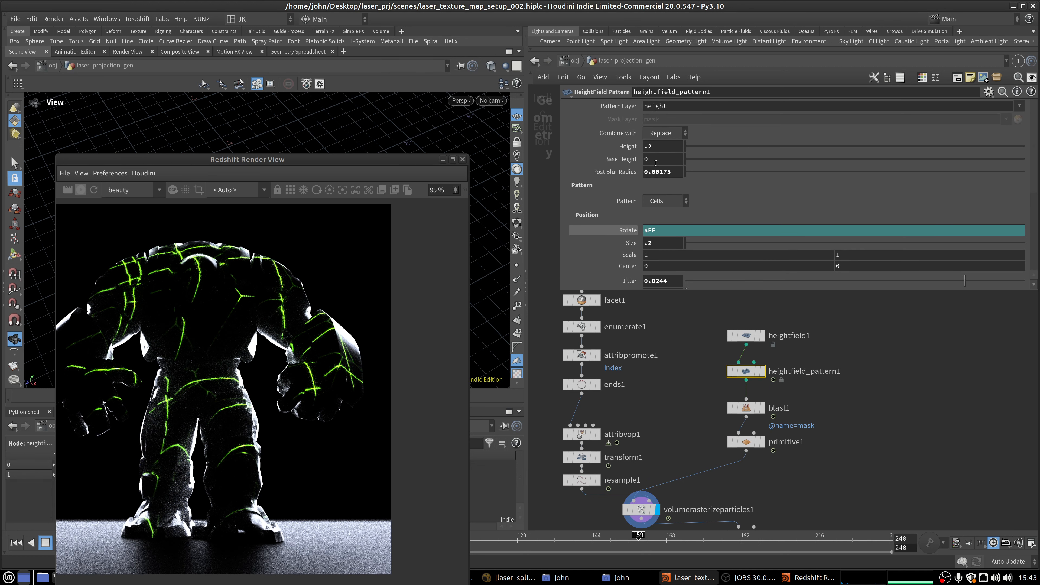
left_click(659, 145)
type("1")
key("Return")
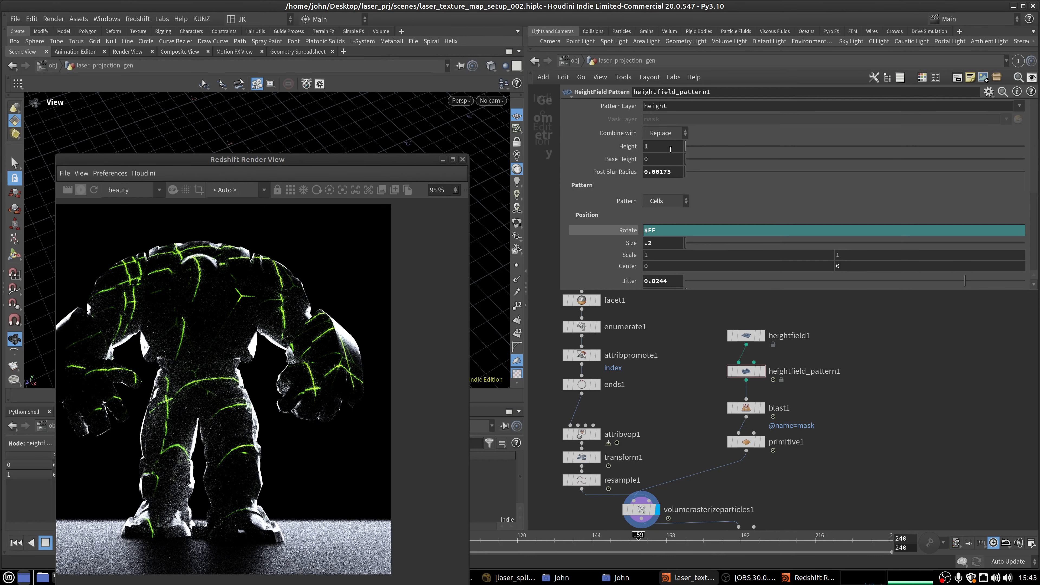
- Try a Height of 5 on heightfield_pattern1 and preview frame 137 in the render
left_click(671, 149)
type("5")
key("Return")
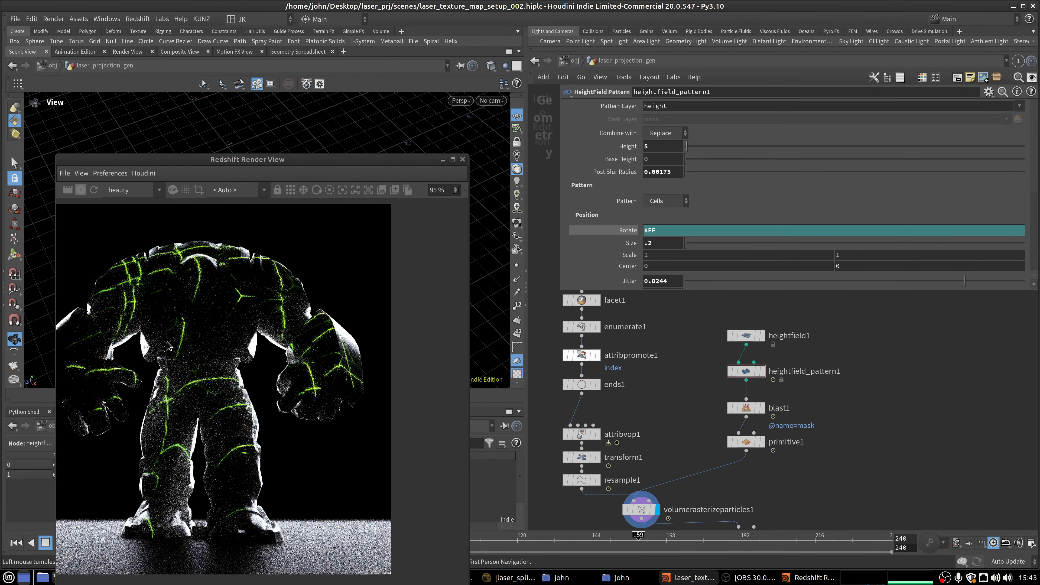
scroll(722, 369, "down", 3)
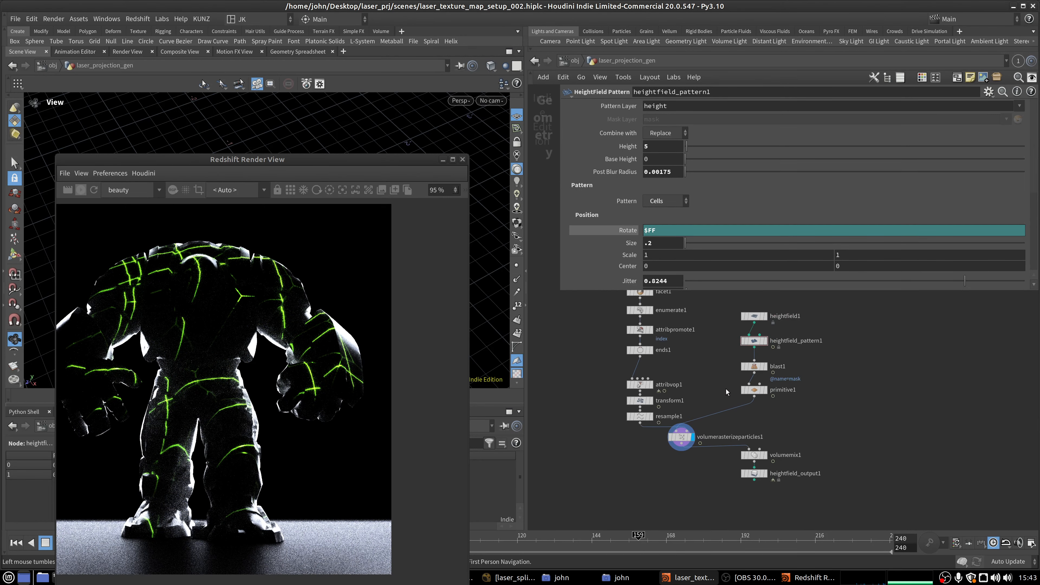
left_click(569, 541)
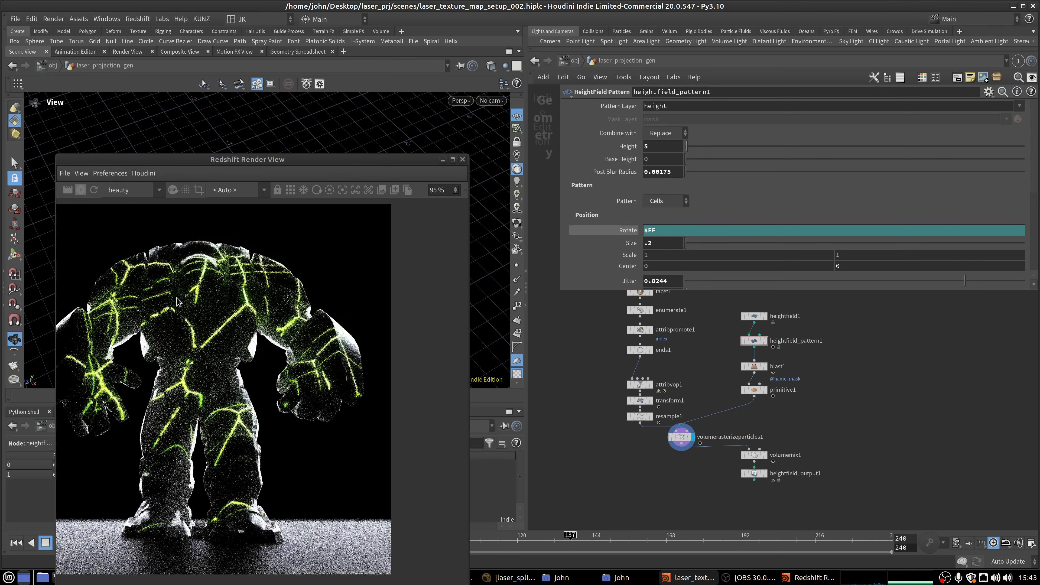
- Return the Height of heightfield_pattern1 to 1 and preview frame 158
double_click(670, 148)
type("1")
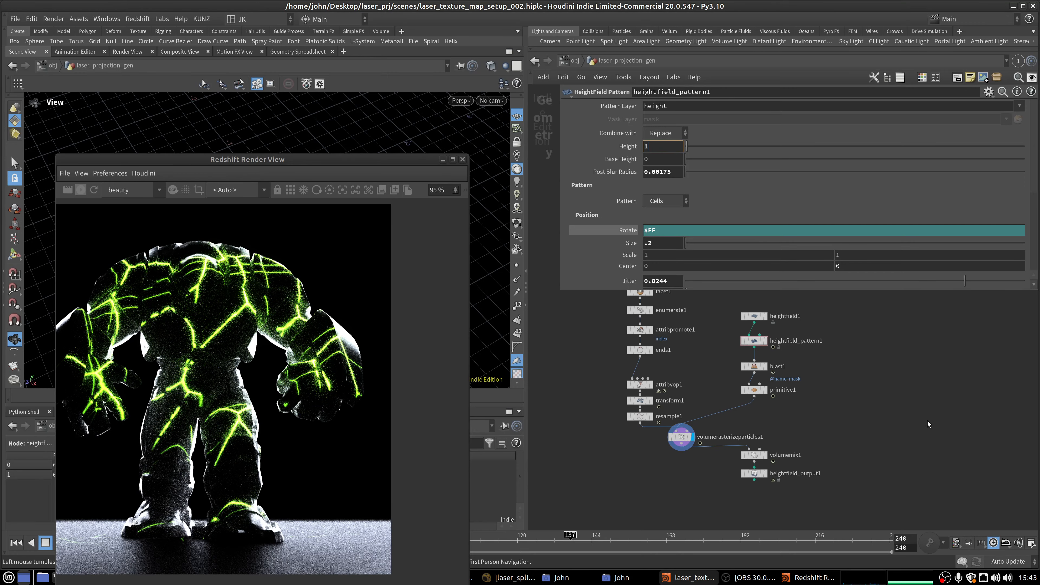
key("Return")
left_click(635, 545)
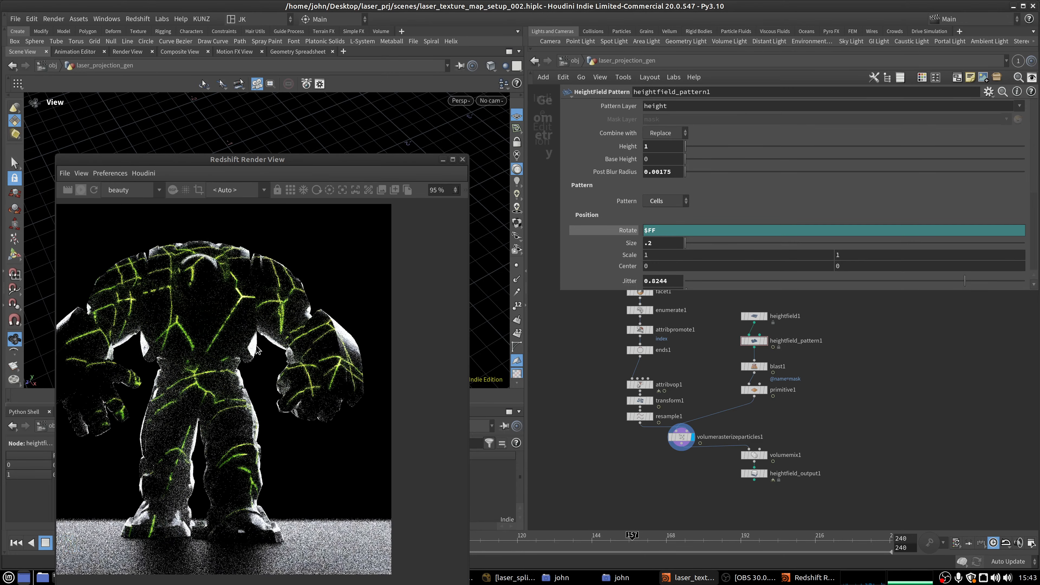
- Examine the projection in the render, move the Redshift Render View higher, and scrub to frame 168
scroll(307, 368, "up", 2)
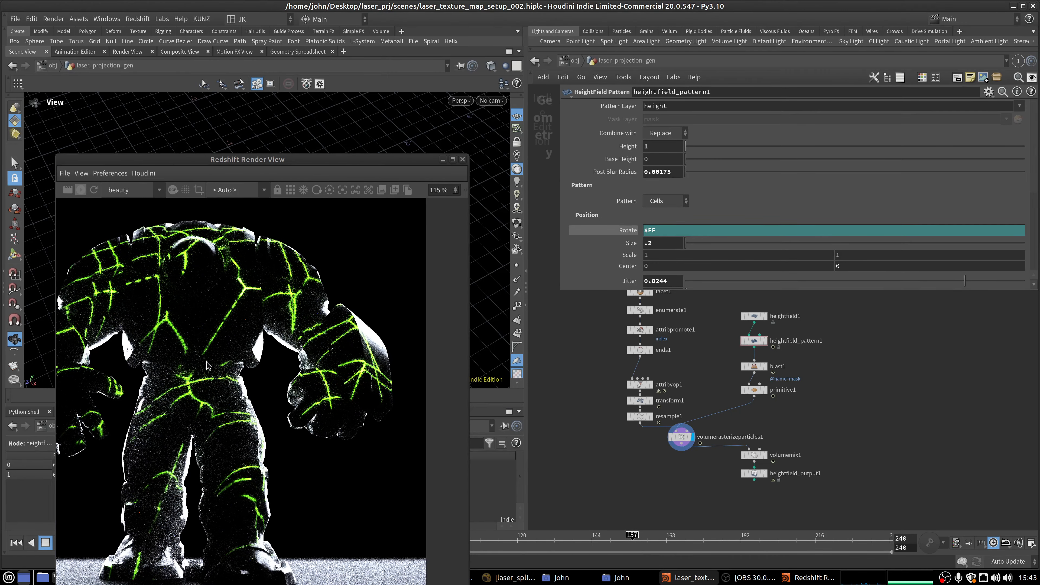
scroll(210, 381, "down", 2)
middle_click_drag(209, 380, 268, 339)
left_click_drag(266, 159, 240, 105)
left_click_drag(528, 541, 666, 540)
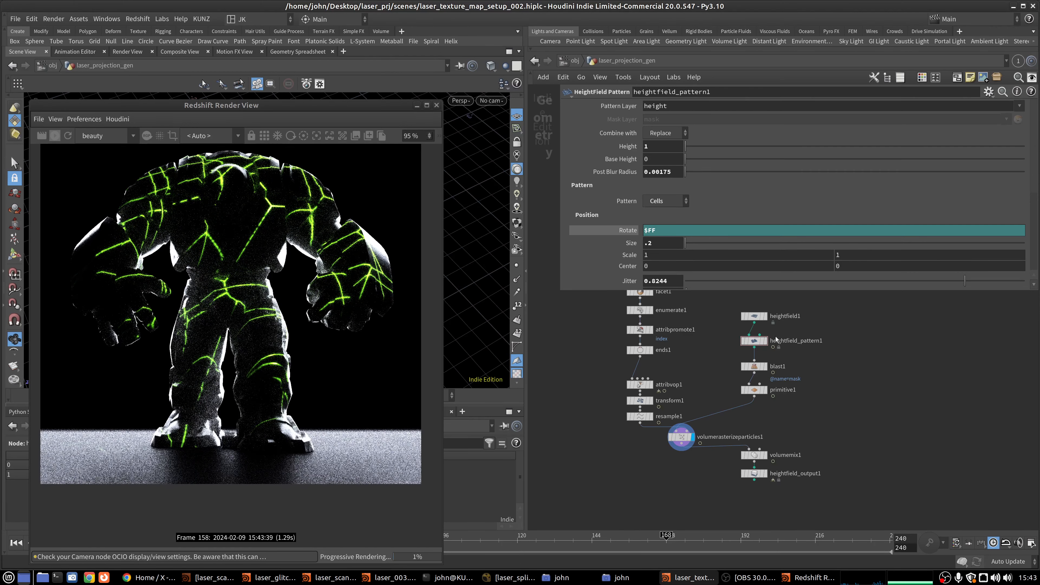
- Bypass heightfield_pattern1 so only the grid lines are projected, and scrub to frame 136
scroll(743, 343, "up", 3)
left_click(729, 337)
scroll(708, 342, "down", 5)
left_click_drag(666, 540, 567, 540)
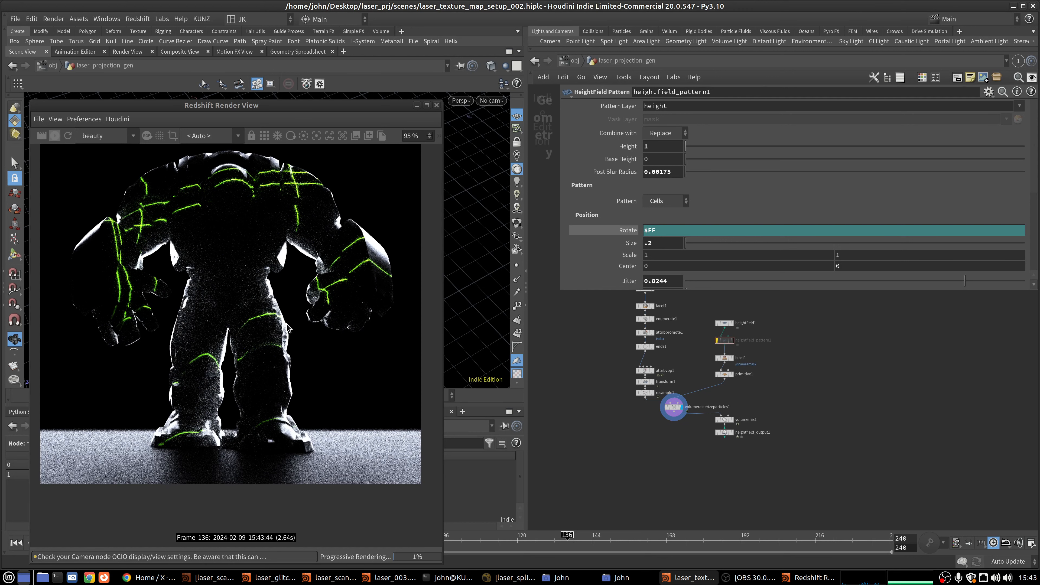
scroll(216, 303, "down", 2)
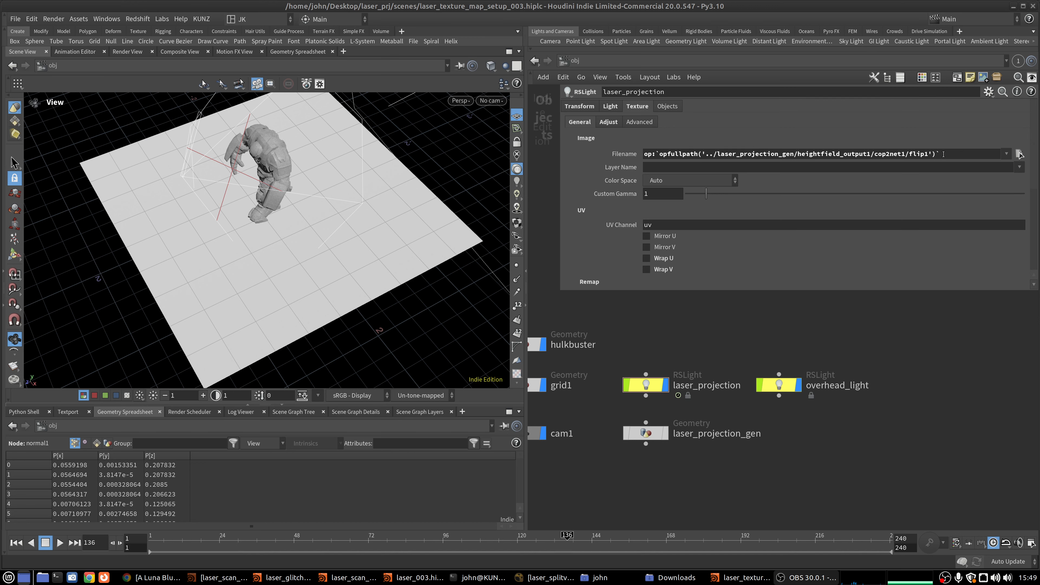
- Duplicate the laser_projection light at object level and reselect the original light
middle_click_drag(679, 410, 716, 389)
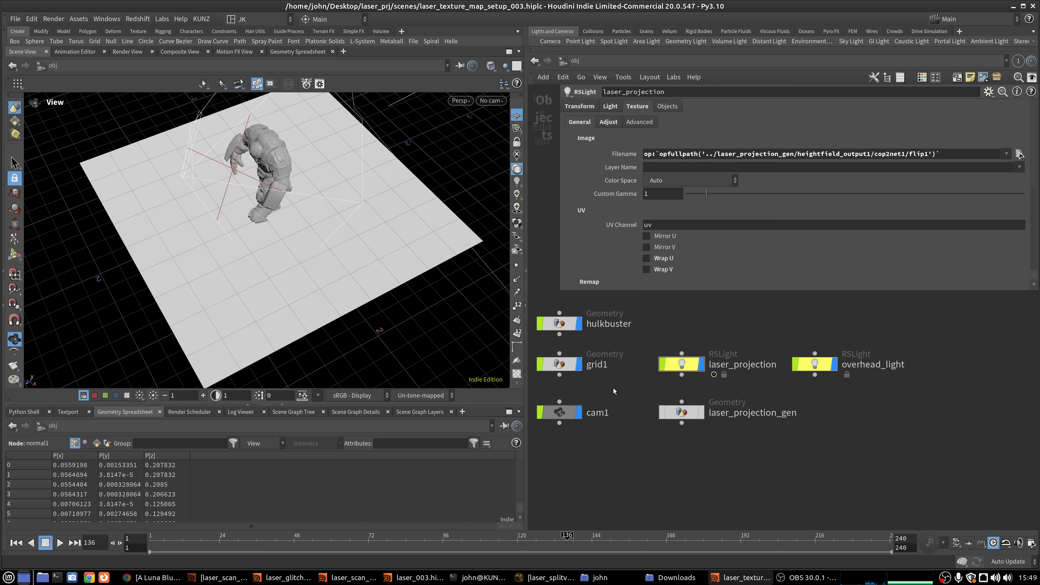
left_click(682, 366)
key("ctrl+c")
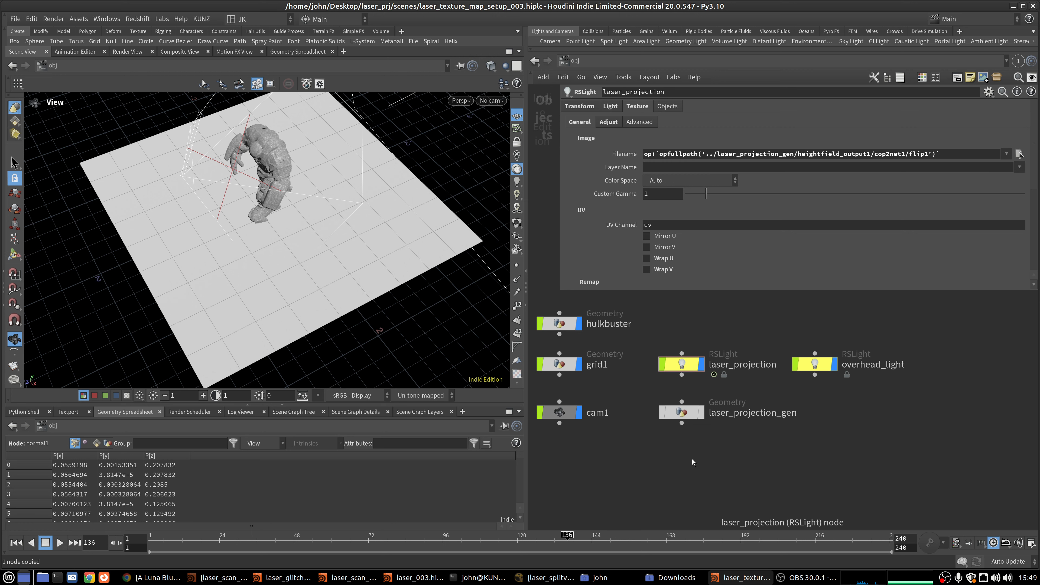
key("ctrl+v")
left_click(682, 368)
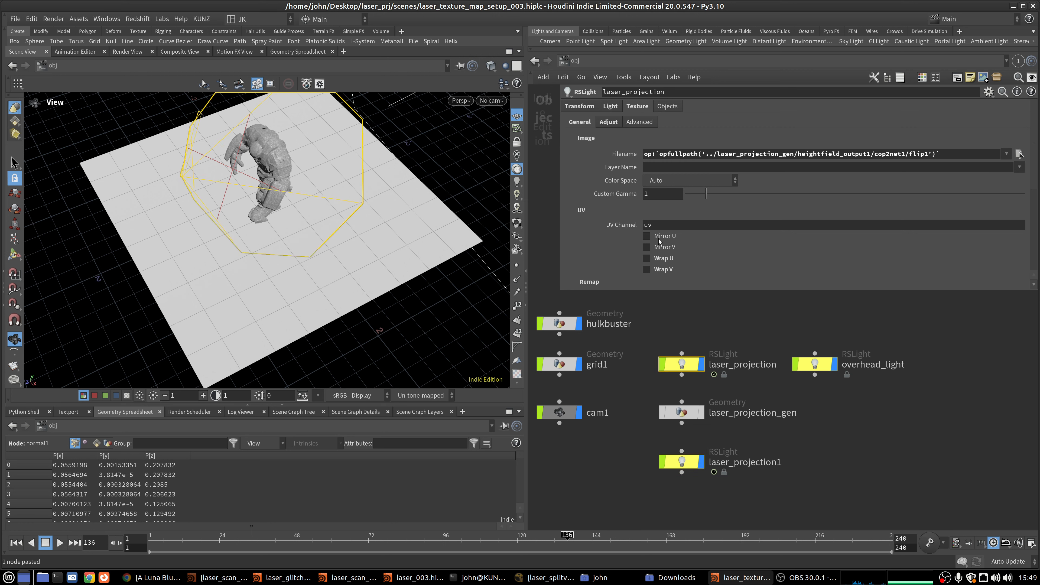
- Turn off the original laser_projection light
left_click(610, 106)
left_click(656, 137)
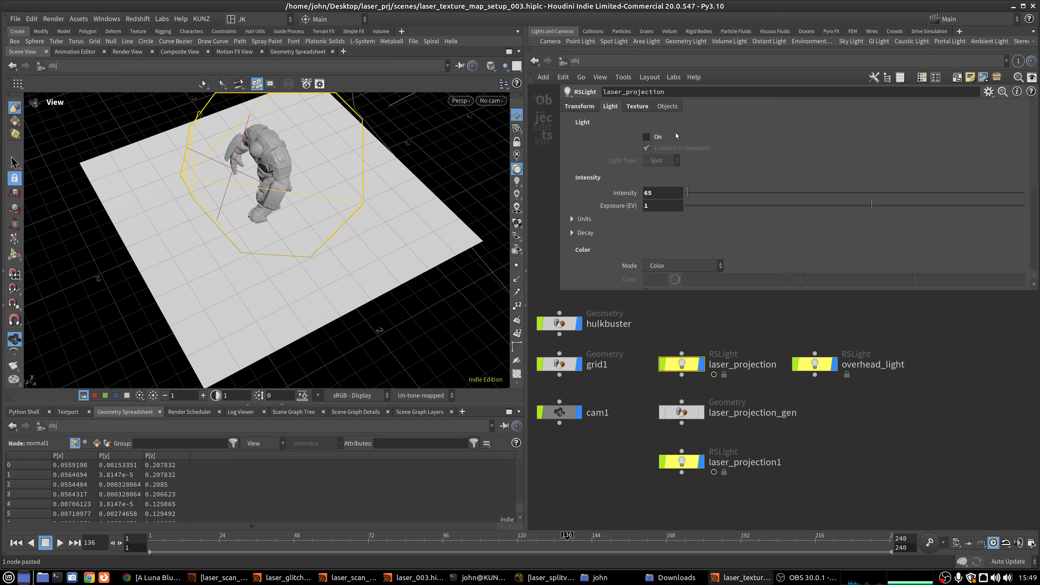
- Switch to Chrome, preview Free Stock Video 1128 HD muted from the A Luna Blue Vimeo page, and return to Houdini
left_click(157, 577)
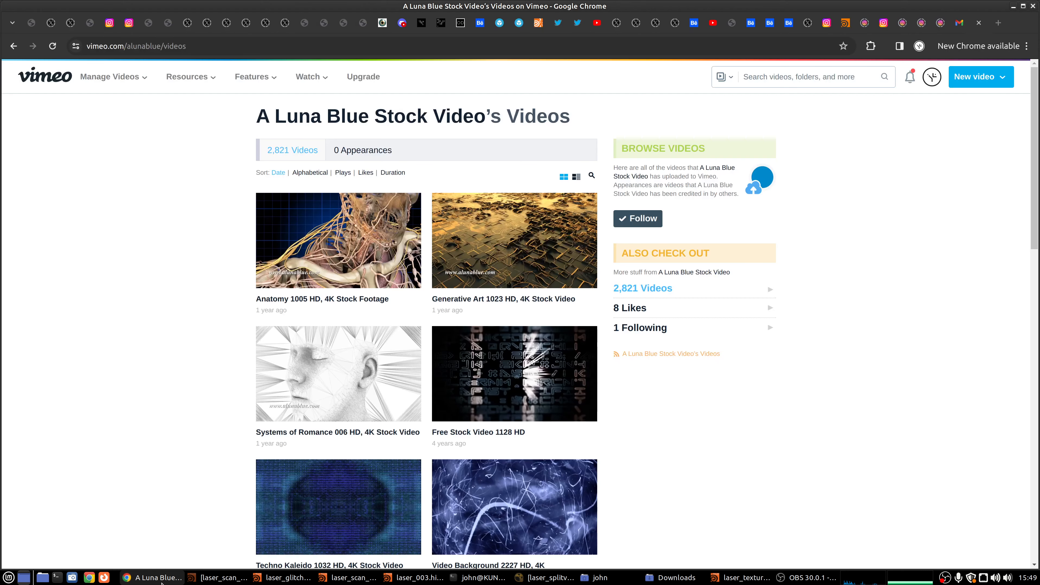
scroll(387, 268, "down", 5)
scroll(387, 267, "up", 4)
left_click(471, 368)
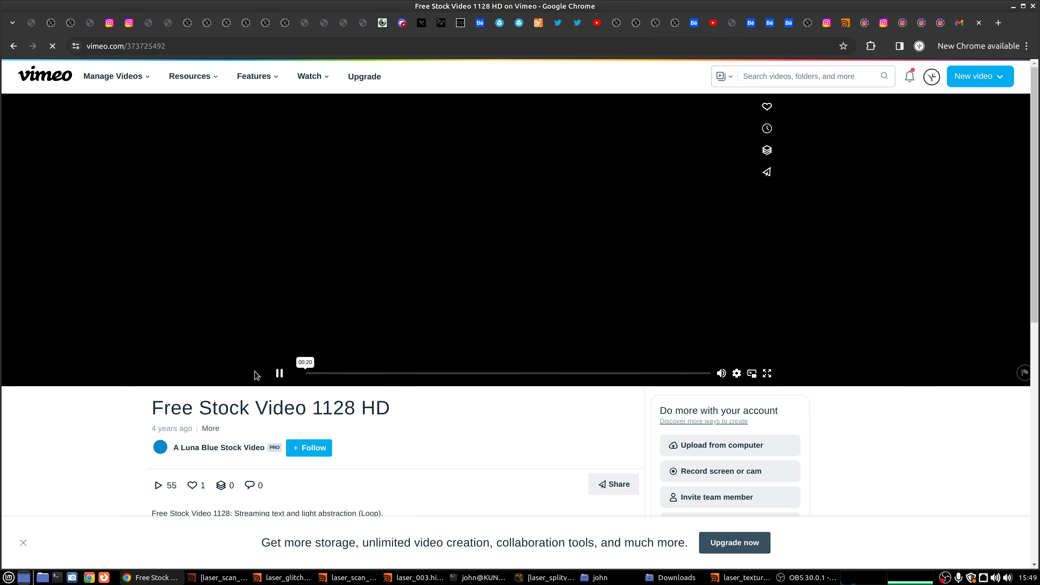
mouse_move(722, 369)
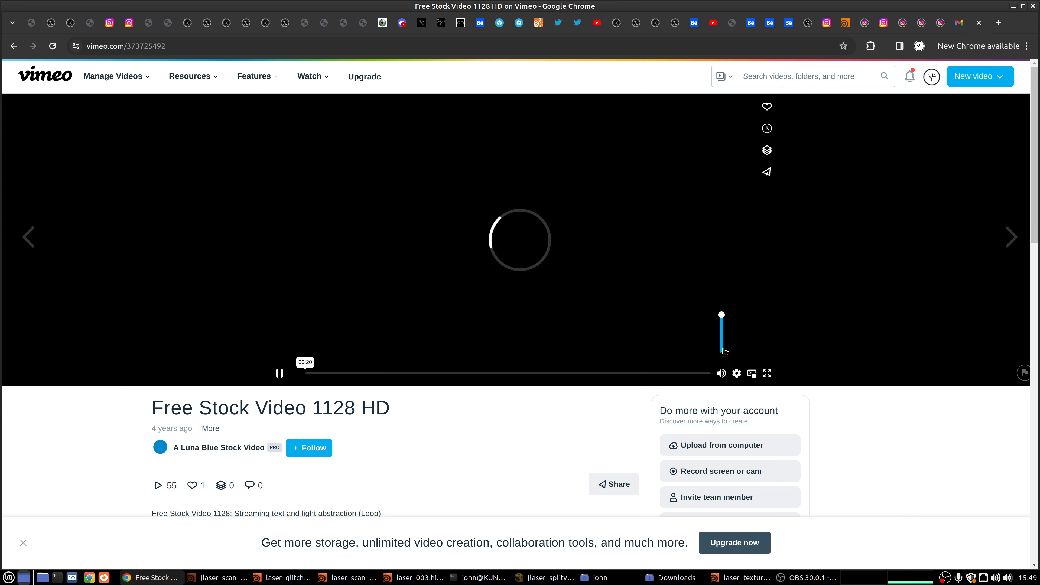
left_click(366, 373)
left_click(321, 373)
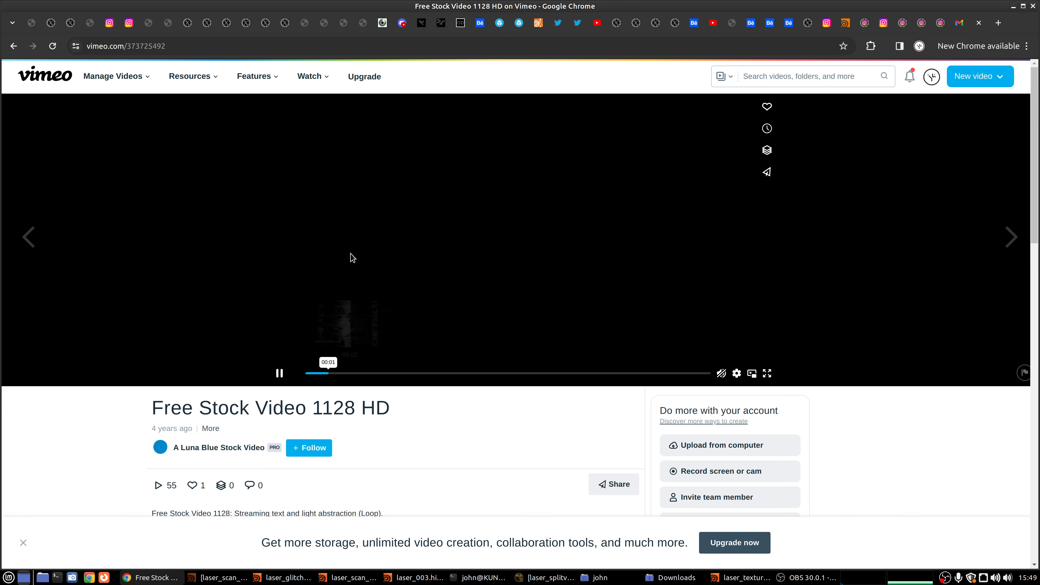
left_click(279, 372)
left_click(279, 373)
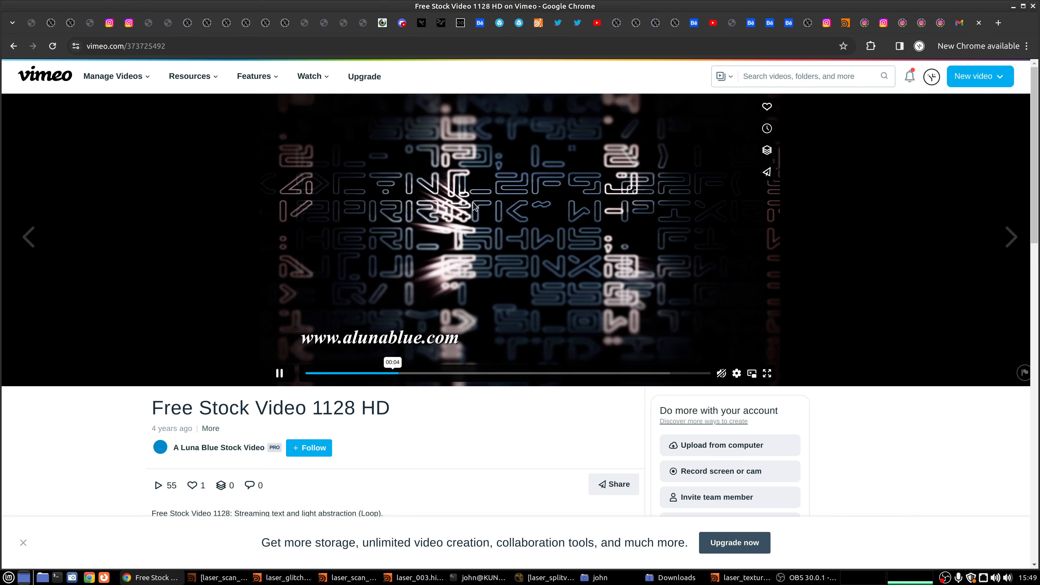
left_click(283, 372)
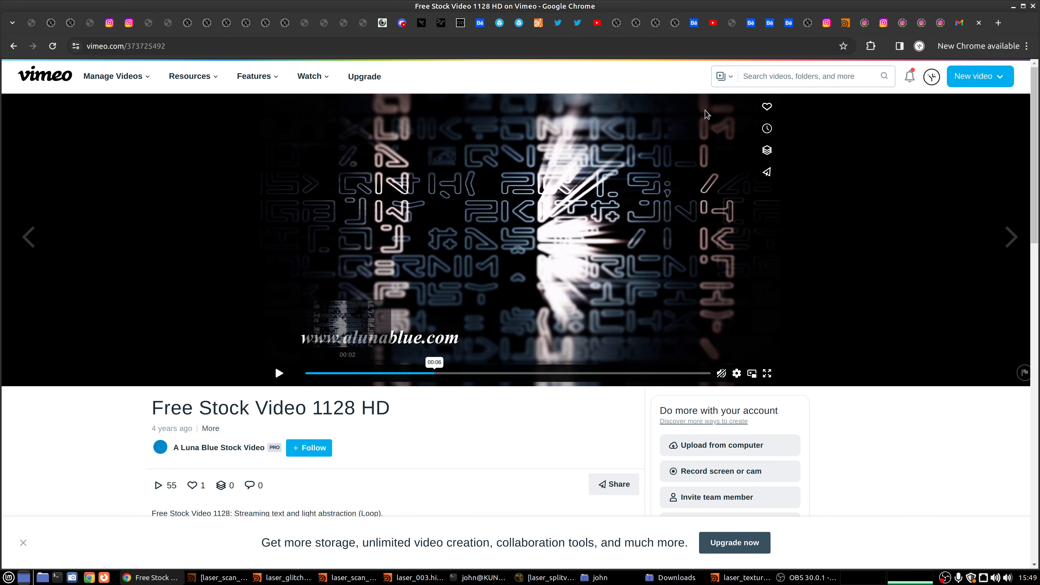
key("alt+Tab")
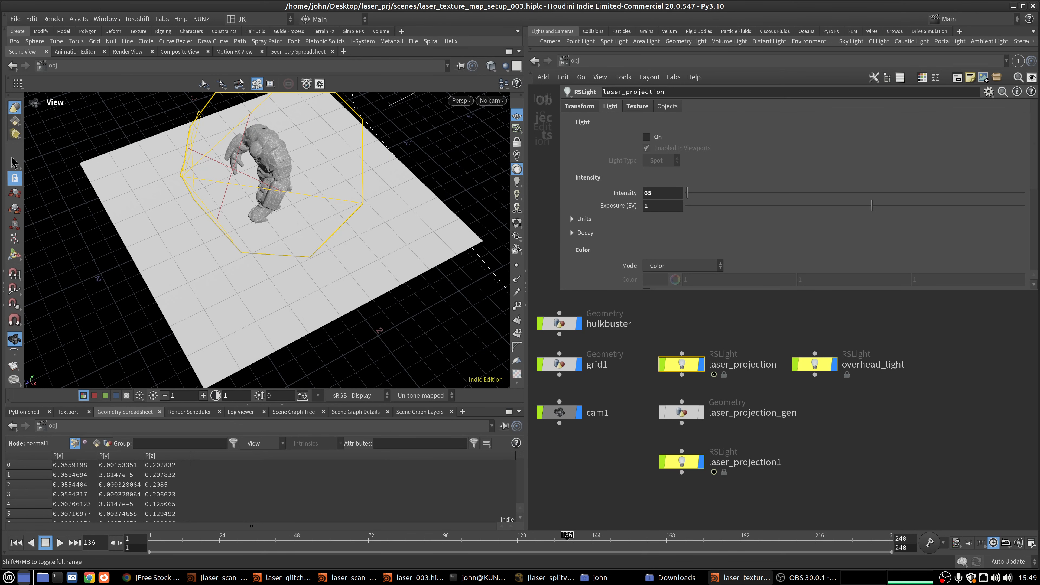
- Switch to the Downloads folder, play the 1390350400.mp4 clip to review it, and close the player
mouse_move(667, 580)
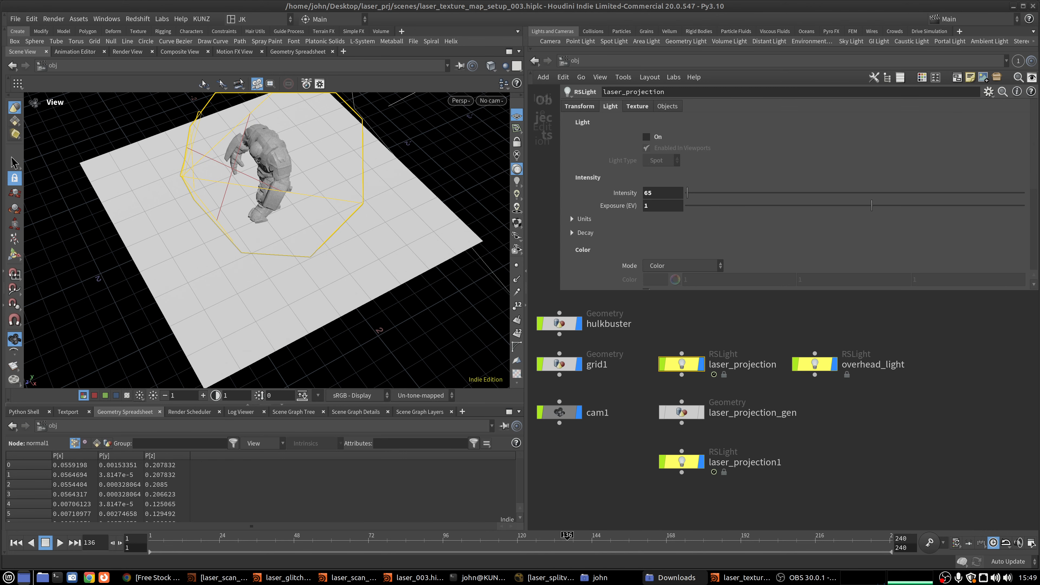
left_click_drag(1039, 182, 534, 187)
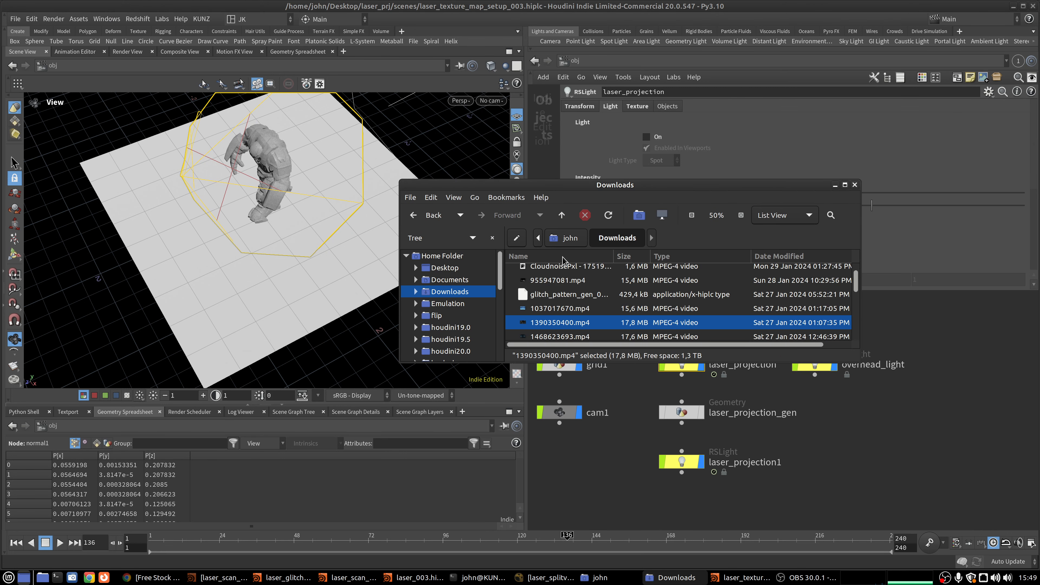
double_click(559, 323)
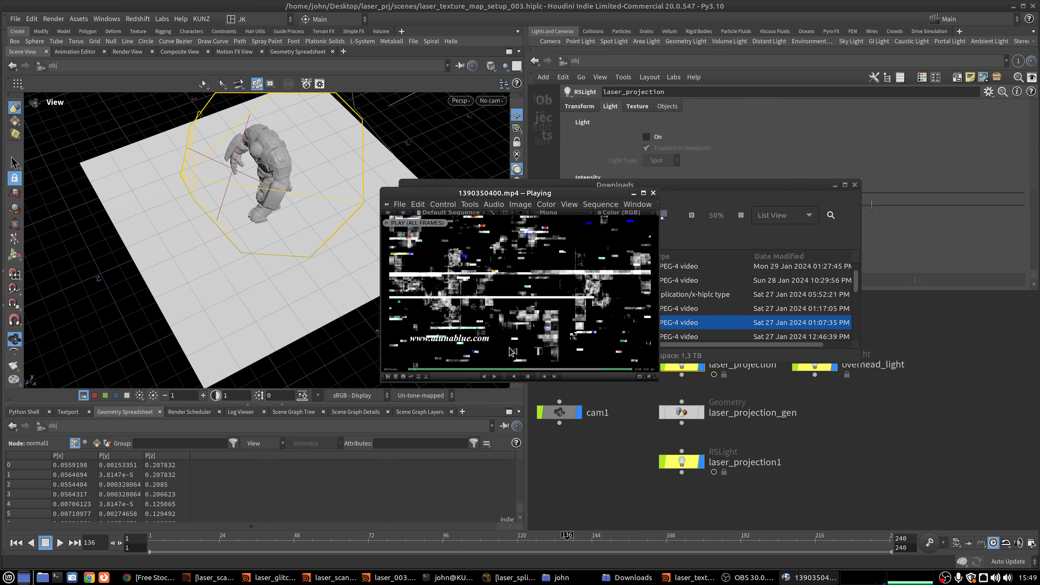
left_click(652, 193)
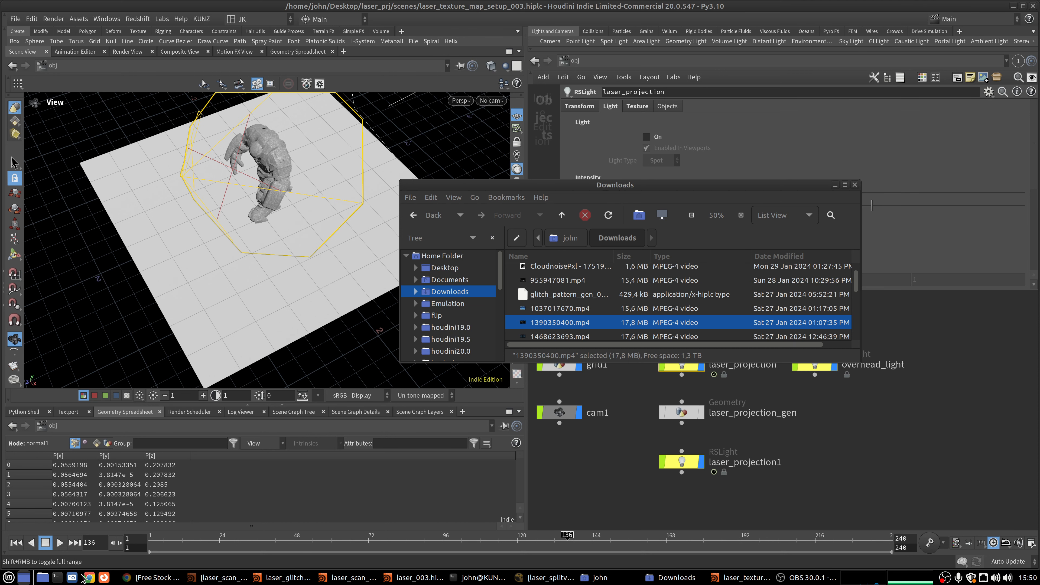
- Open a terminal and begin an ffmpeg -i command with 1390350400.mp4 from the Downloads folder as input
left_click(57, 578)
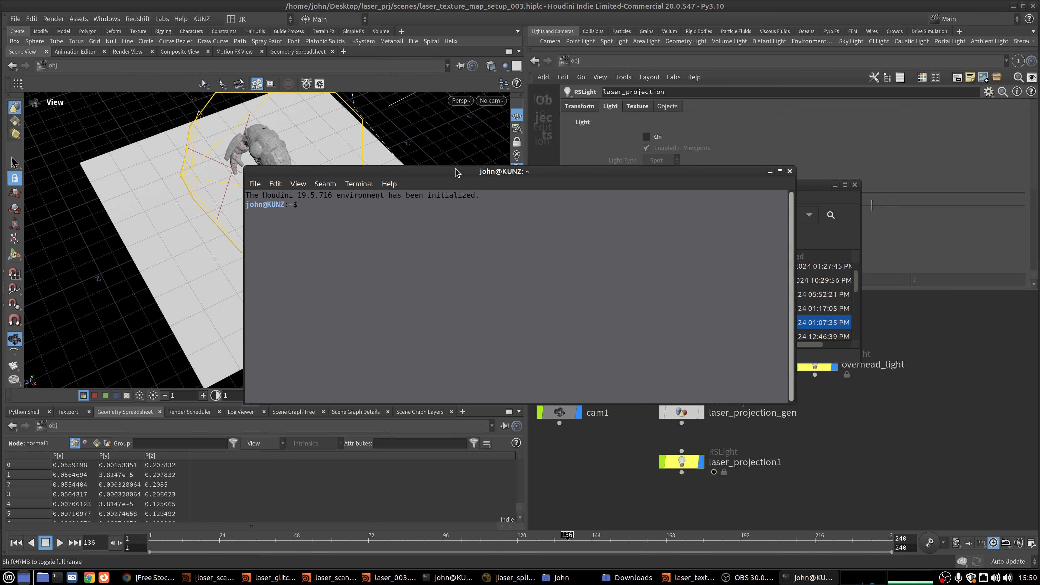
left_click_drag(455, 169, 427, 247)
type("ffmpeg -i")
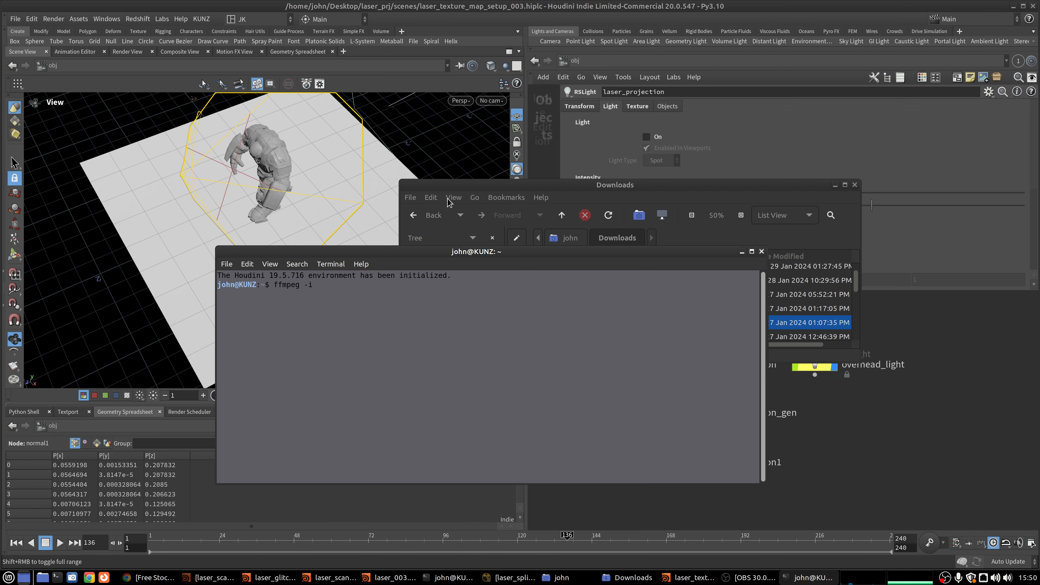
left_click_drag(466, 187, 535, 66)
left_click_drag(625, 195, 467, 361)
left_click(550, 321)
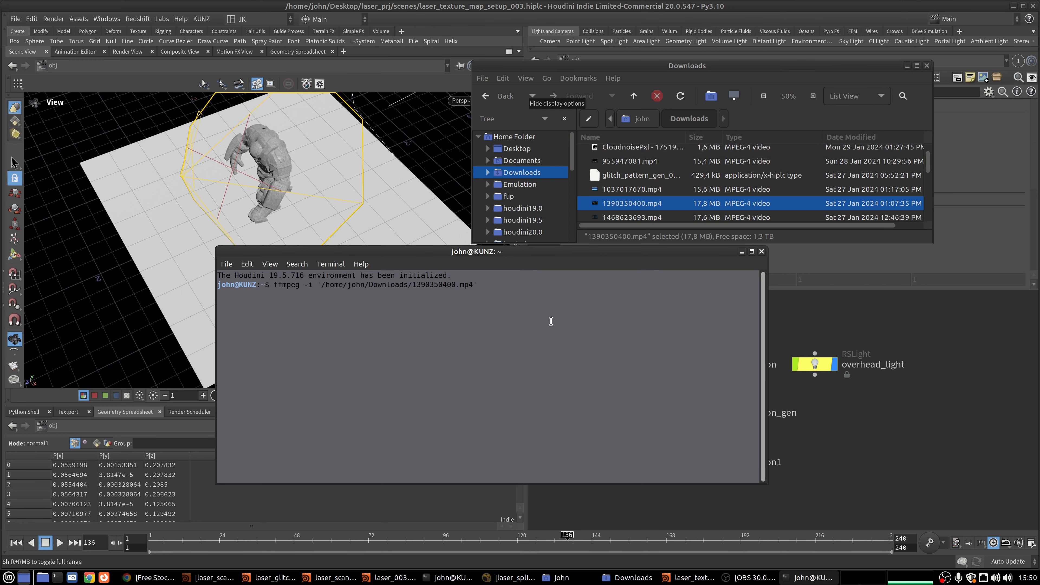
type("/tmp/")
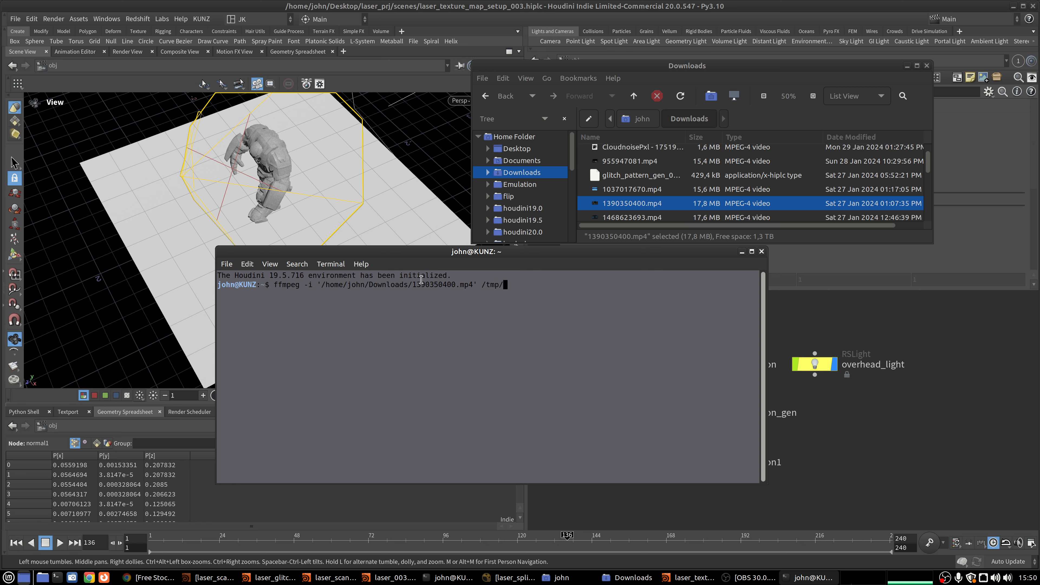
left_click_drag(414, 285, 456, 285)
middle_click(447, 285)
key("Right")
type("_%04d.mpb")
key("BackSpace")
key("BackSpace")
type("bmp")
key("Return")
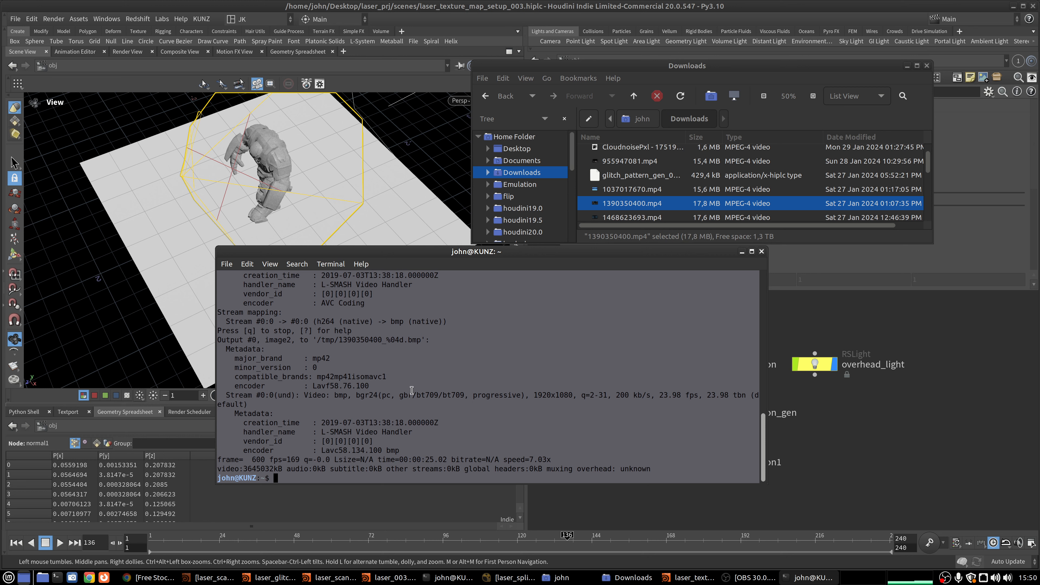
key("Up")
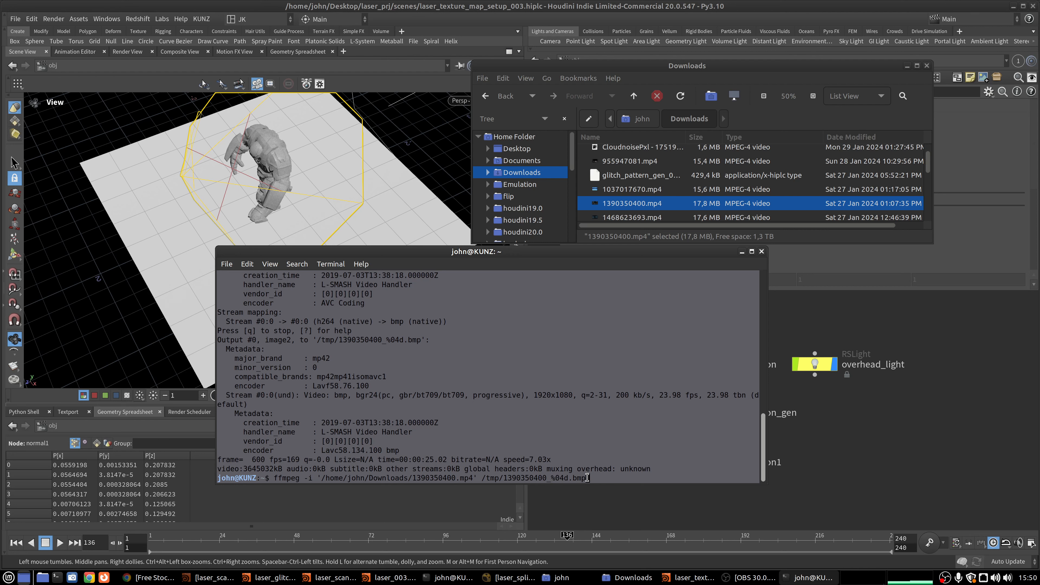
left_click_drag(587, 478, 481, 478)
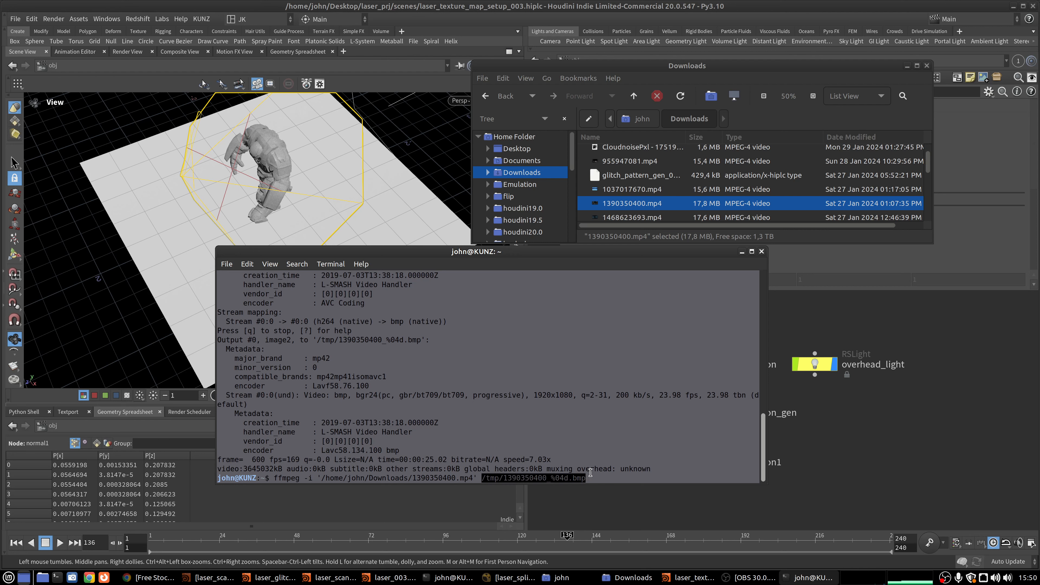
right_click(578, 478)
left_click(635, 428)
left_click(570, 421)
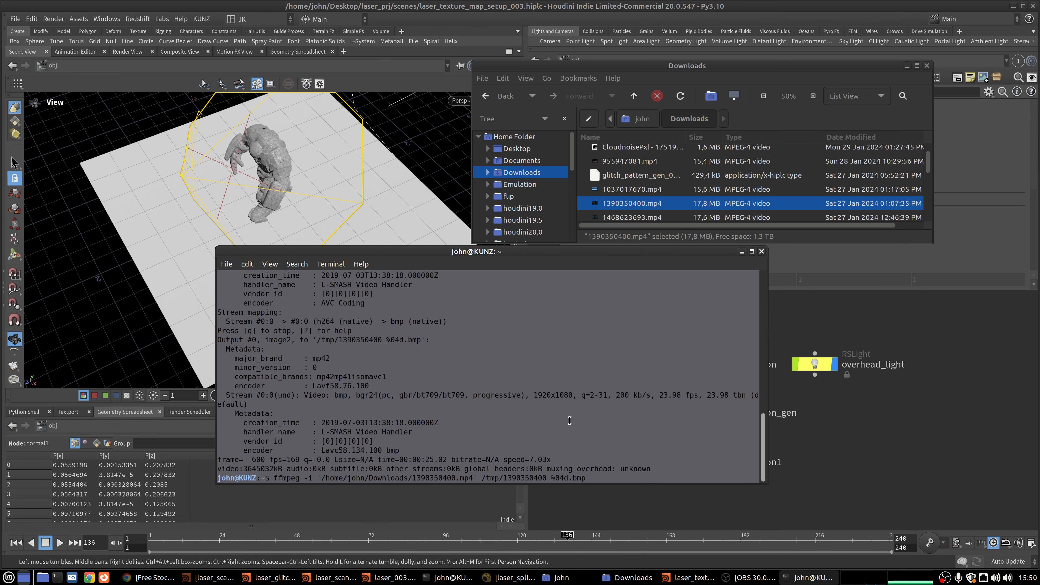
left_click(935, 466)
left_click(682, 462)
left_click(637, 106)
triple_click(720, 154)
key("ctrl+v")
key("Return")
left_click_drag(722, 155, 706, 154)
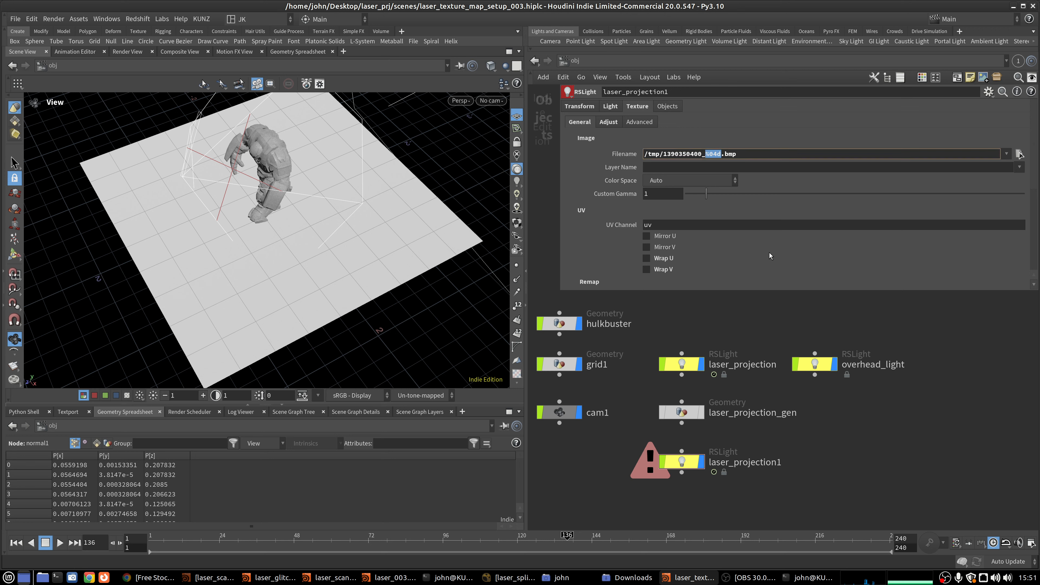
type("$F4")
key("Return")
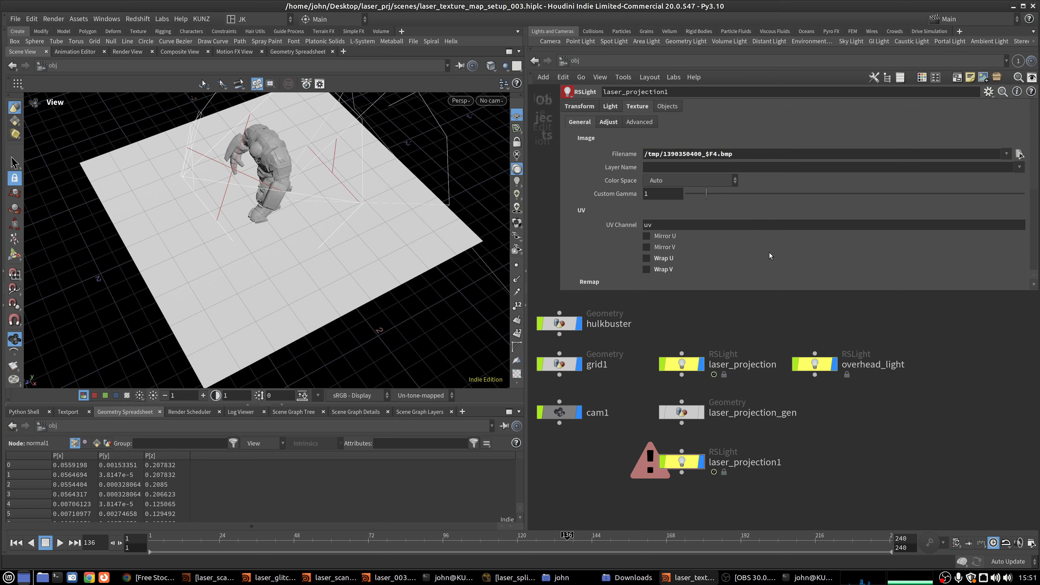
- Cut the laser_projection1 light and paste it back into the network to refresh it
left_click(691, 462)
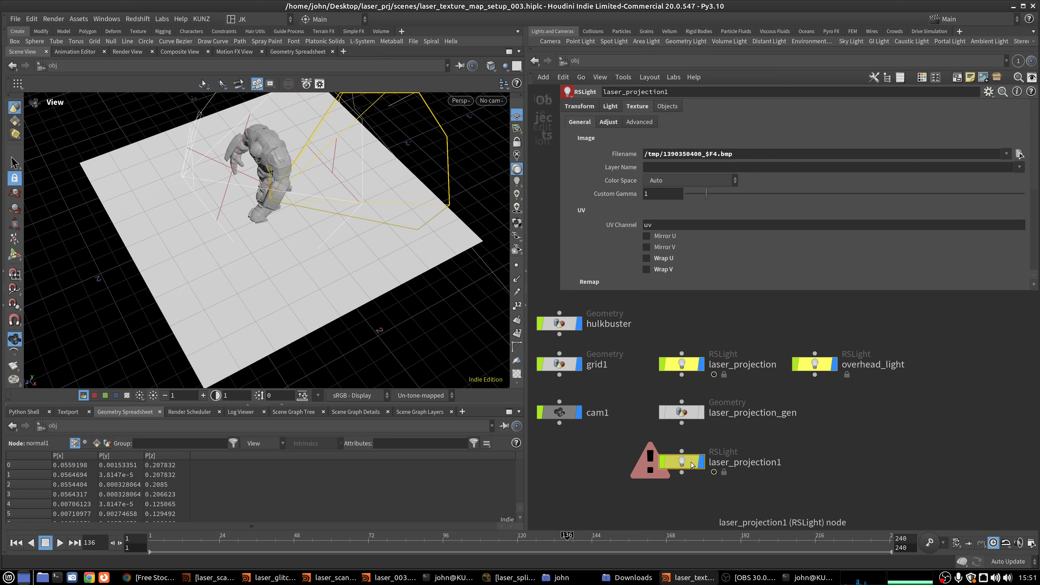
key("ctrl+x")
key("ctrl+v")
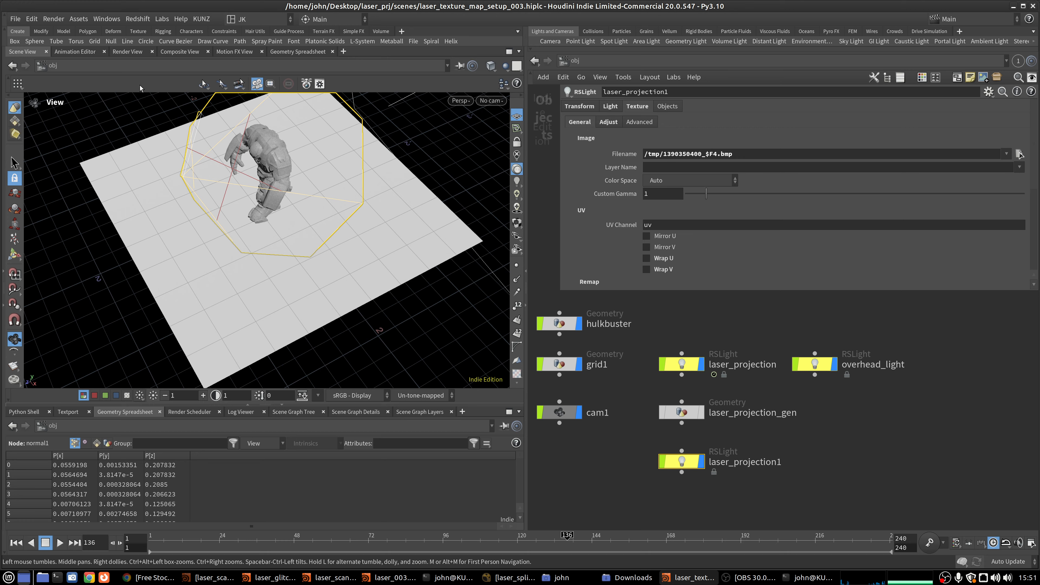
- Open the Redshift Render View, place it over the viewport, and preview the video projection at frame 37
left_click(138, 19)
left_click(158, 64)
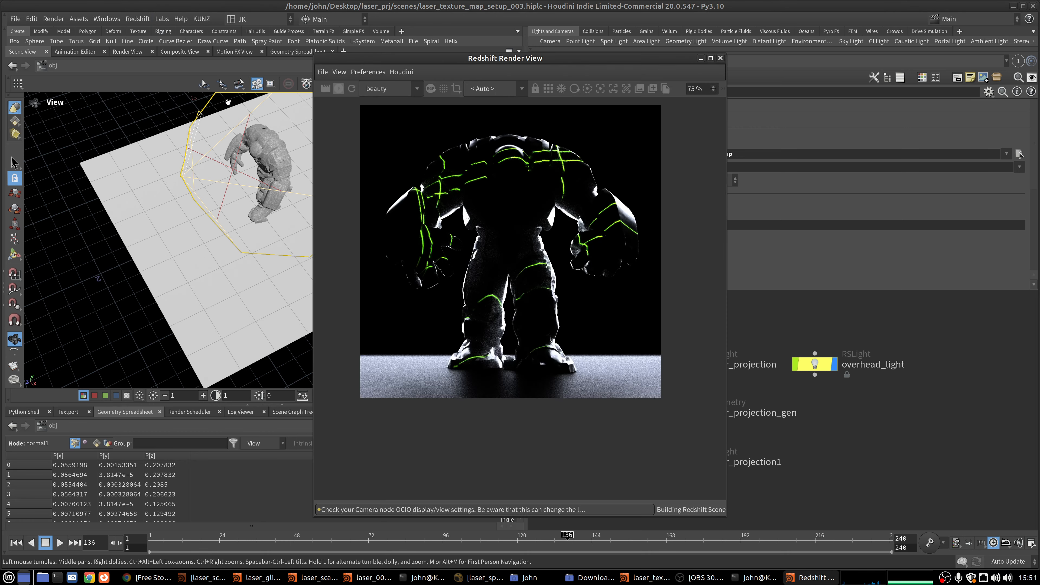
left_click_drag(442, 57, 222, 89)
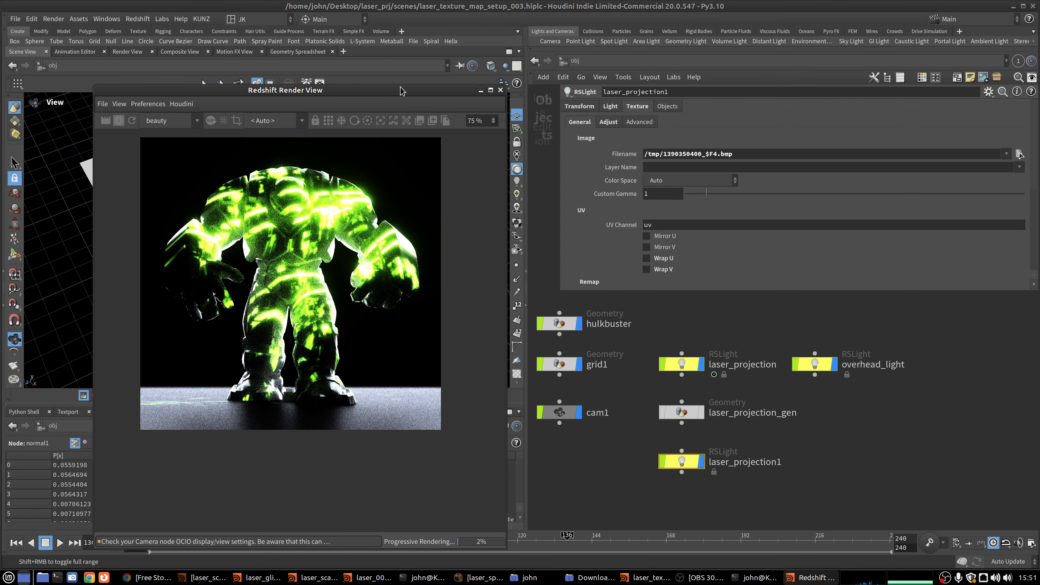
left_click_drag(401, 90, 366, 132)
left_click(259, 536)
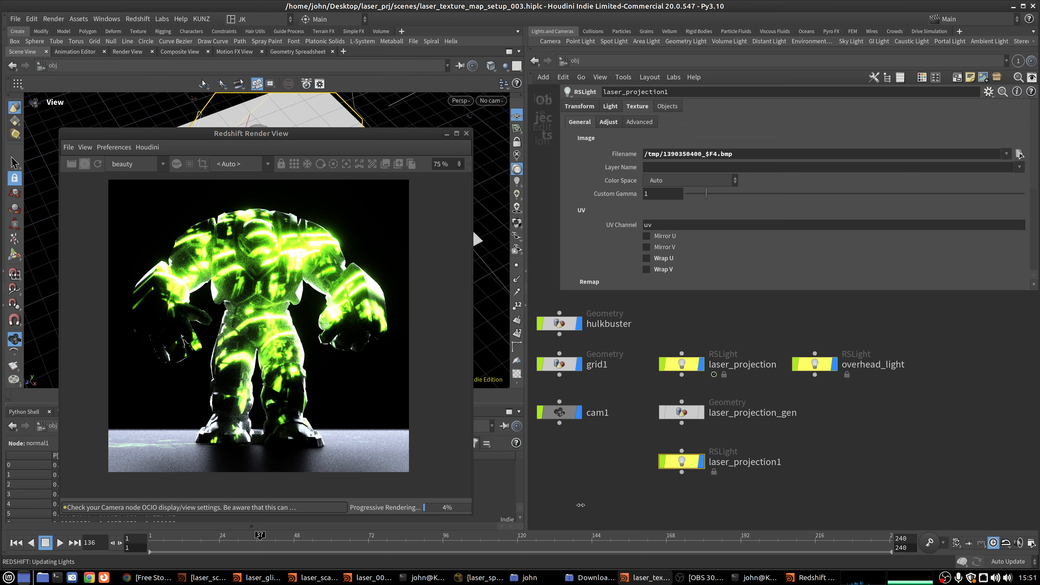
- Set the red and blue channels of laser_projection1's texture Color Multiplier to 1
left_click(608, 122)
double_click(963, 142)
type("1")
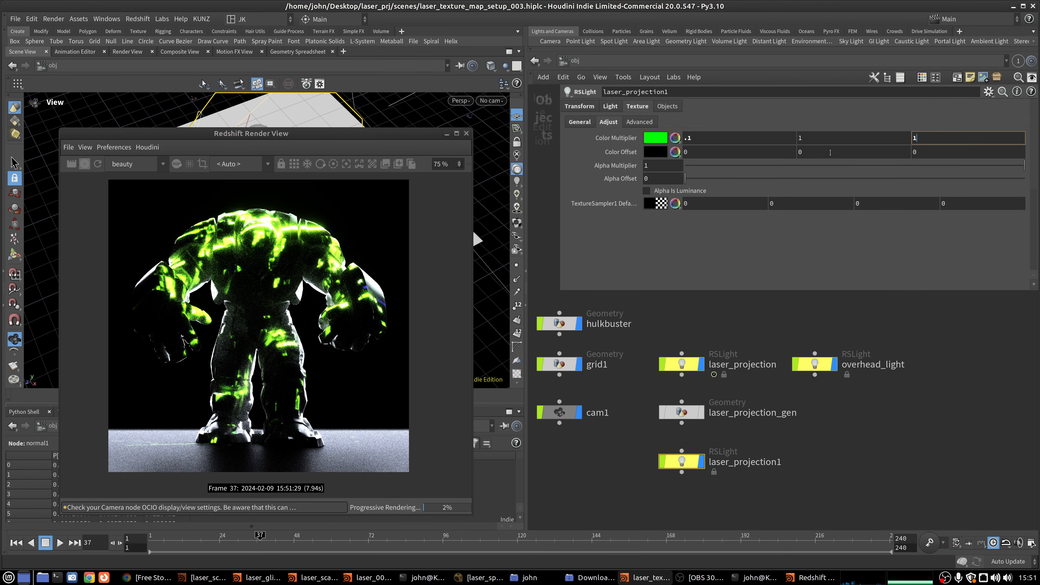
double_click(731, 140)
type("1")
left_click(877, 419)
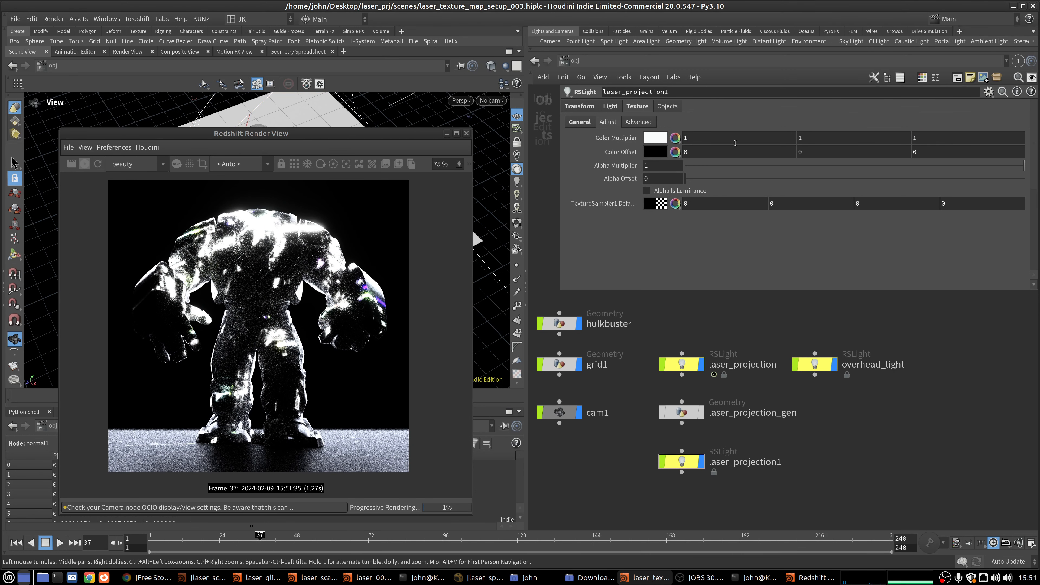
- Set the Color Multiplier's green channel to .1 and blue to 0, and preview the projection at frame 61
double_click(808, 138)
type(".")
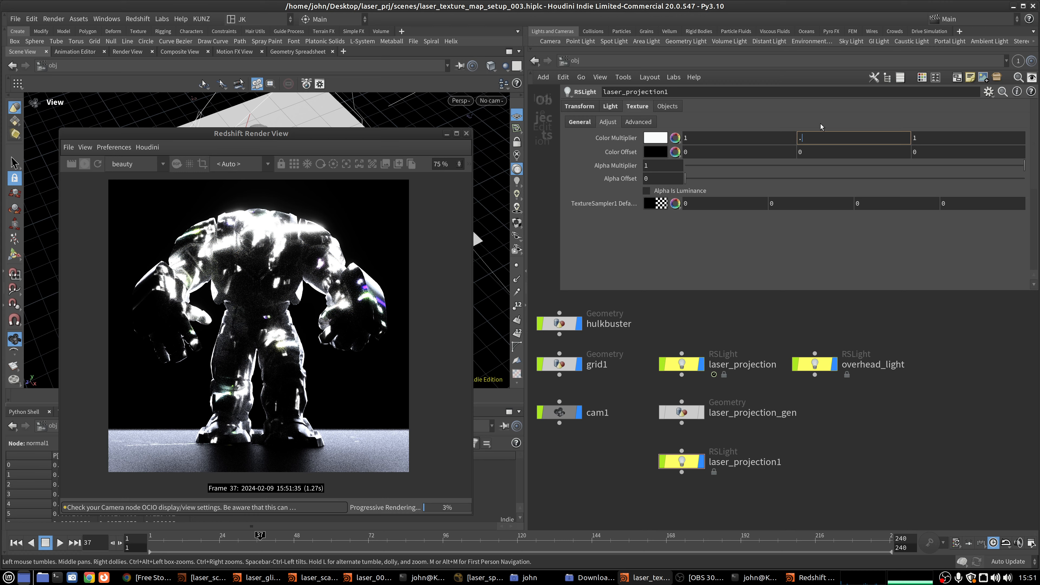
type("1")
key("Tab")
type("0")
key("Return")
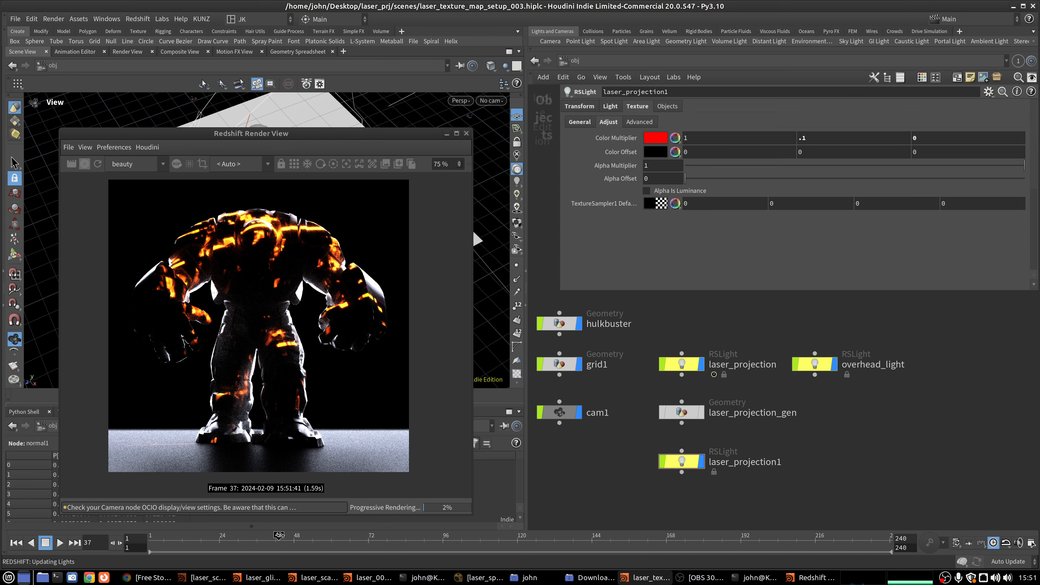
left_click(335, 535)
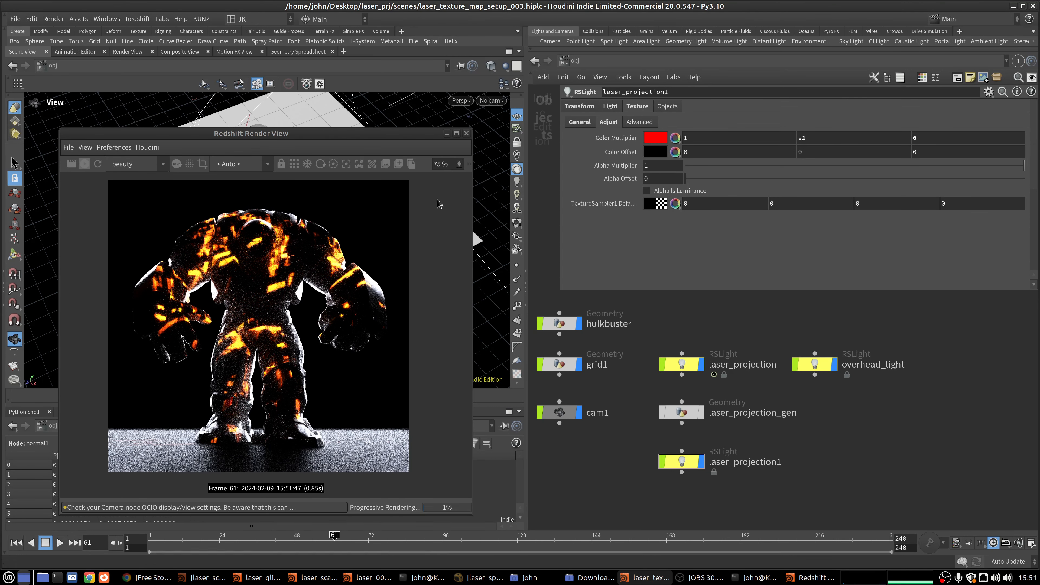
- Look through laser_projection1 in the viewport, move the Render View clear of it, and lock the light to the view
left_click_drag(376, 135, 330, 169)
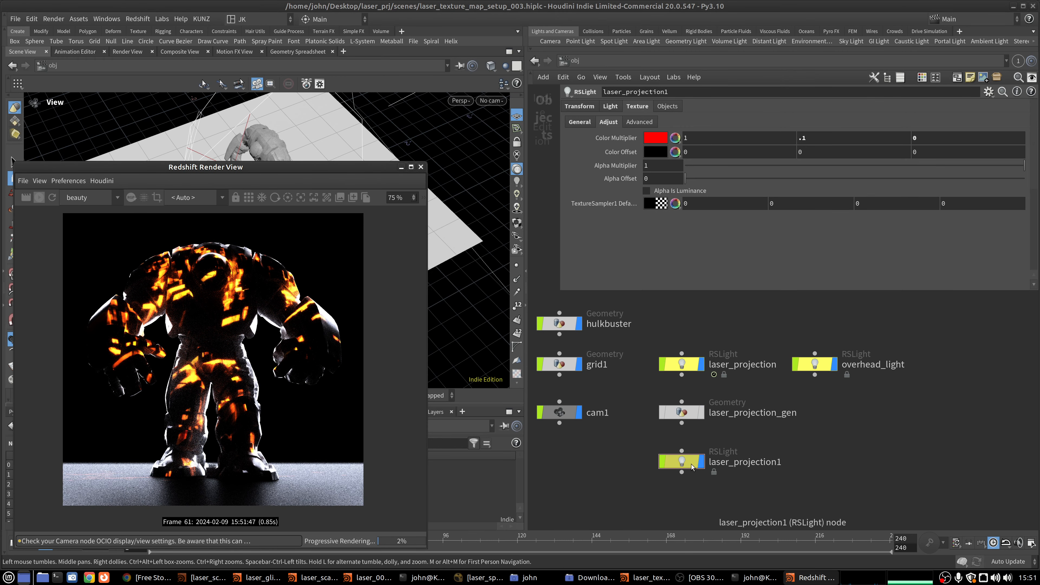
left_click_drag(691, 465, 471, 148)
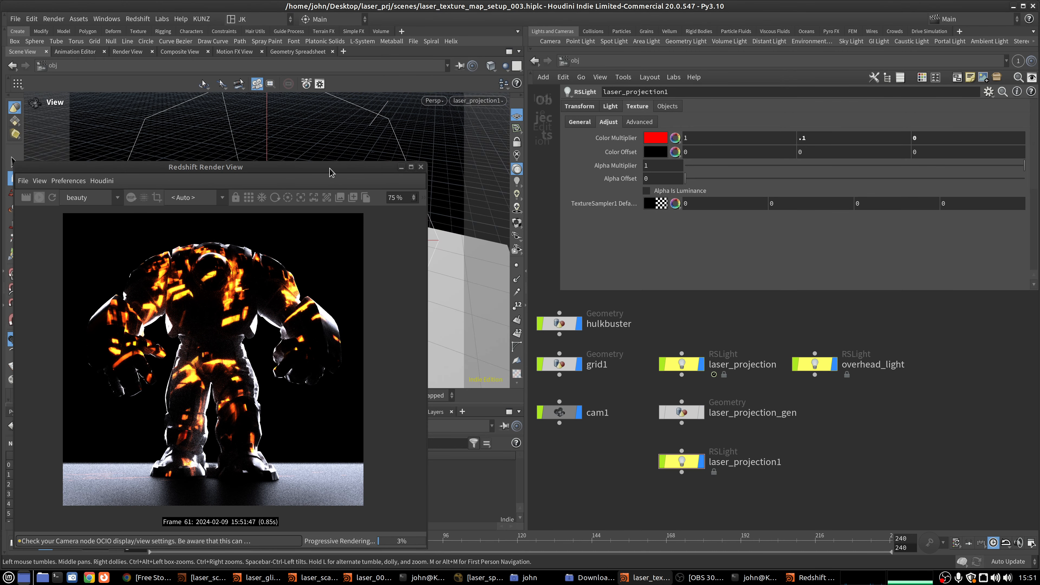
left_click_drag(339, 166, 940, 55)
left_click(516, 142)
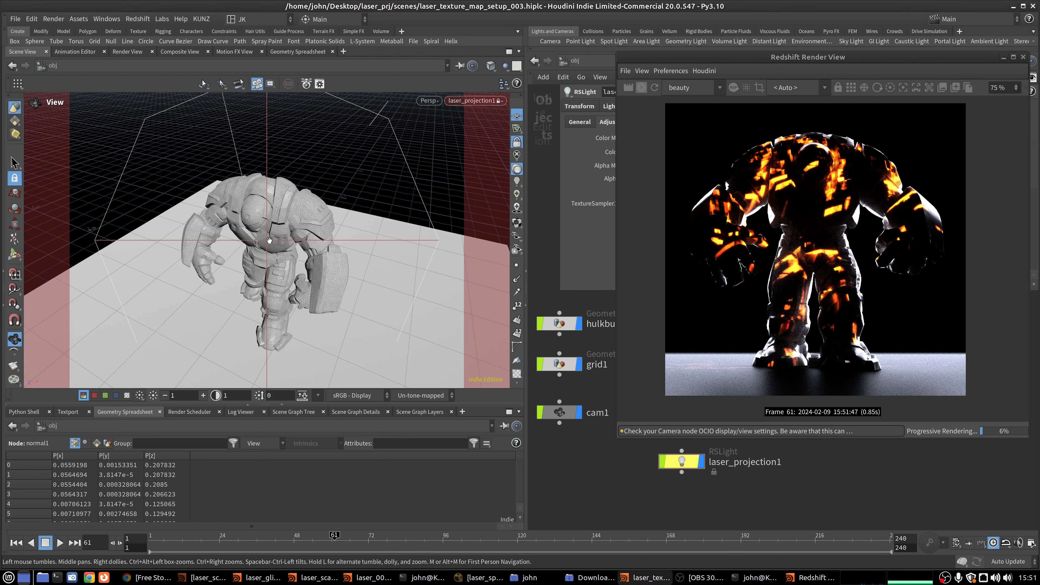
- Re-aim laser_projection1 by adjusting the locked light view around the figure until the orange video covers its torso and arms
left_click_drag(269, 240, 315, 201)
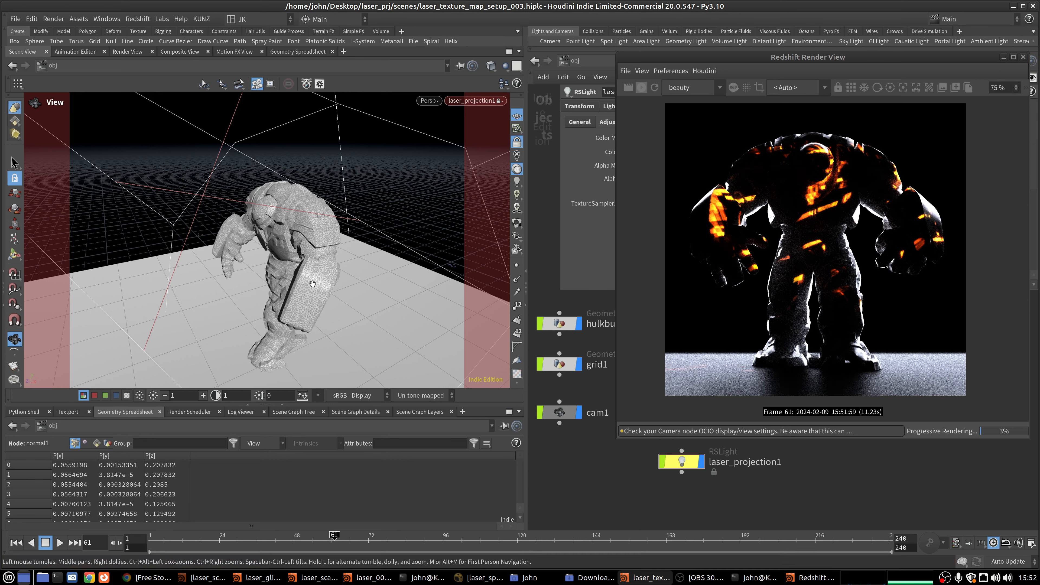
right_click_drag(329, 274, 288, 211)
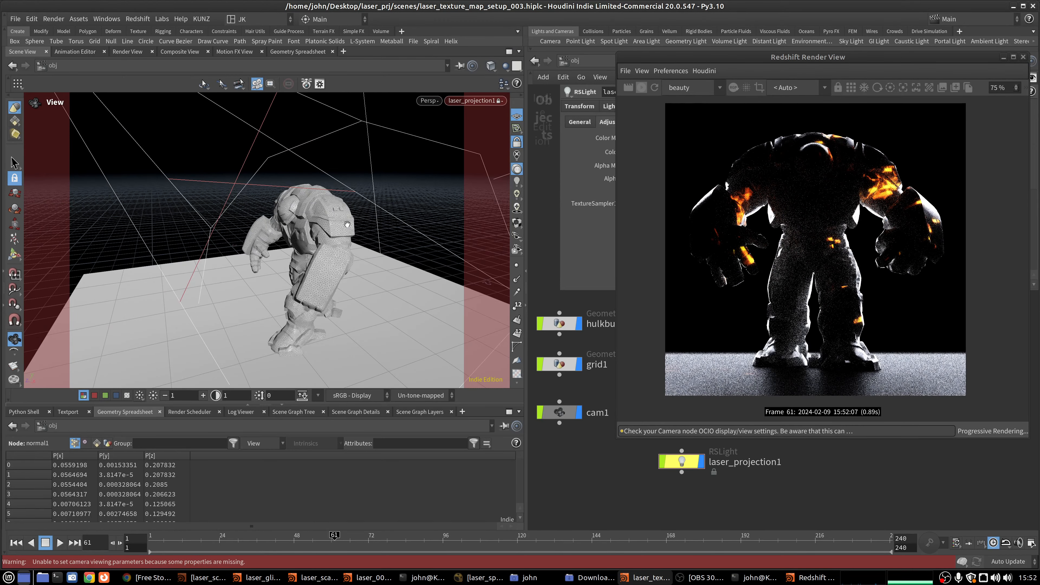
left_click_drag(340, 230, 330, 195)
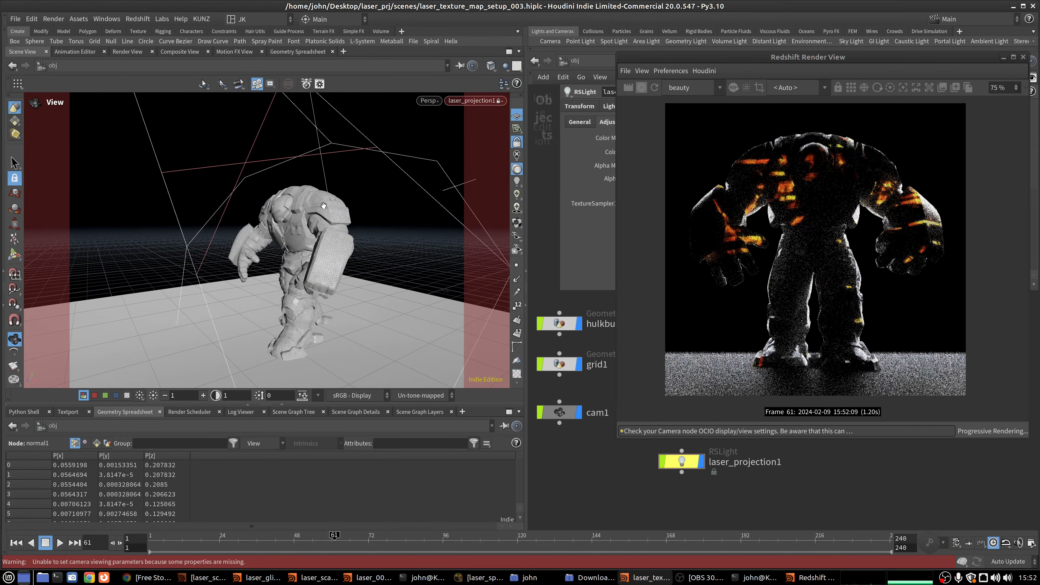
middle_click_drag(307, 264, 338, 251)
left_click_drag(335, 275, 382, 210)
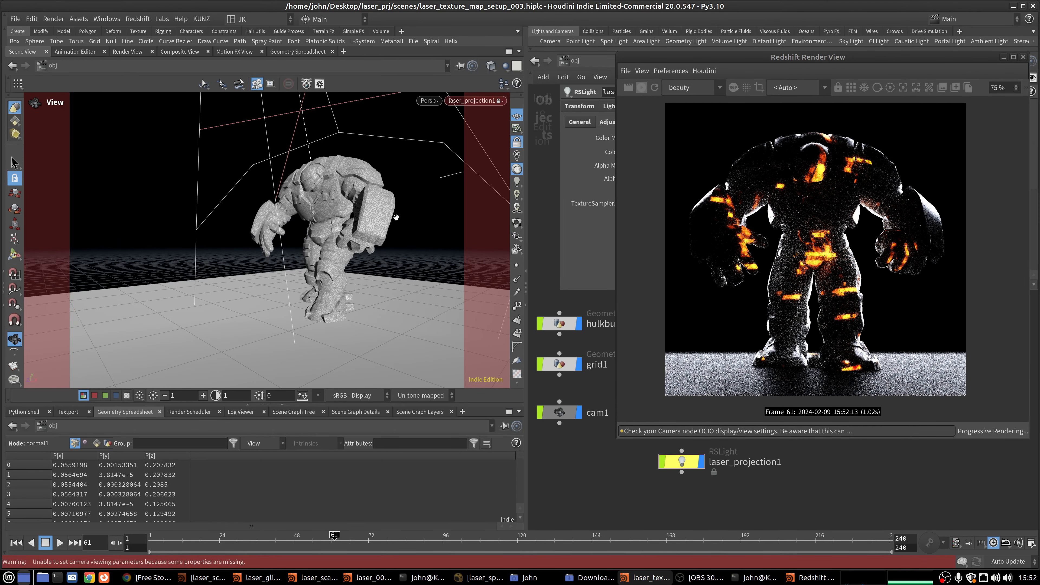
middle_click_drag(396, 217, 348, 194)
mouse_move(292, 186)
right_mouse_down()
mouse_move(318, 174)
mouse_move(261, 244)
right_mouse_up()
right_click_drag(321, 181, 283, 242)
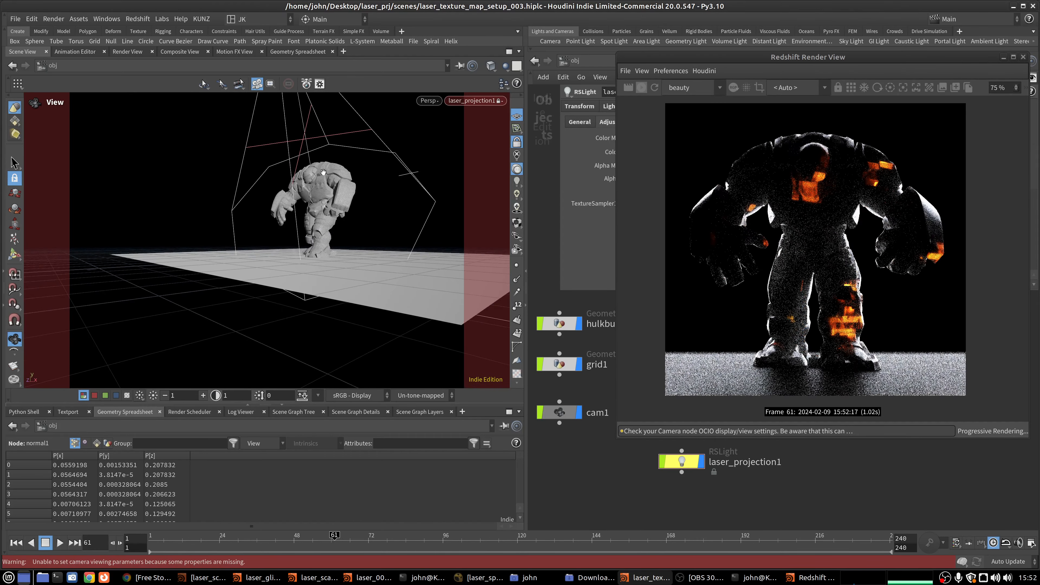
left_click_drag(323, 172, 356, 206)
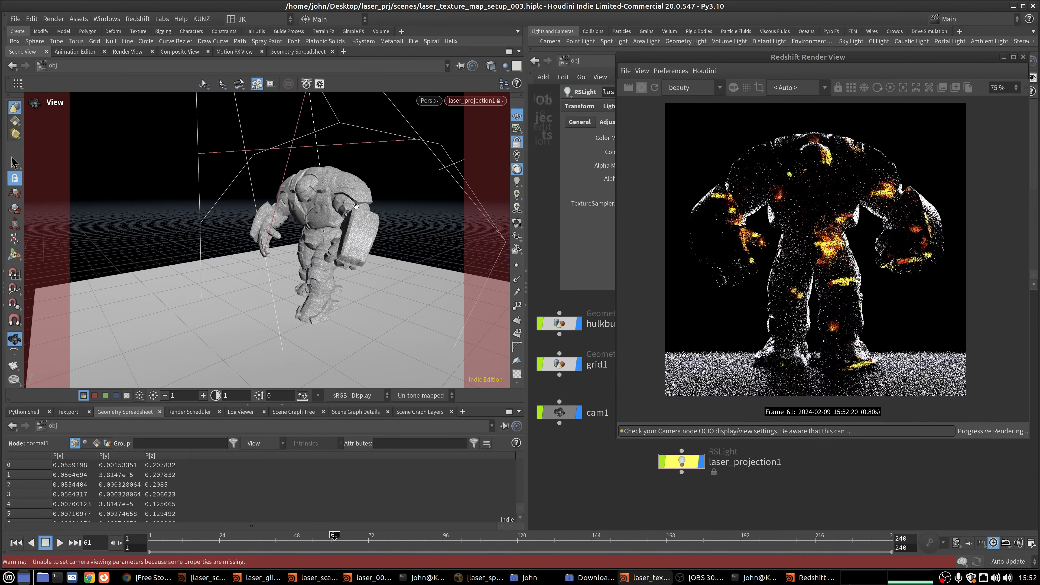
right_click_drag(334, 209, 409, 139)
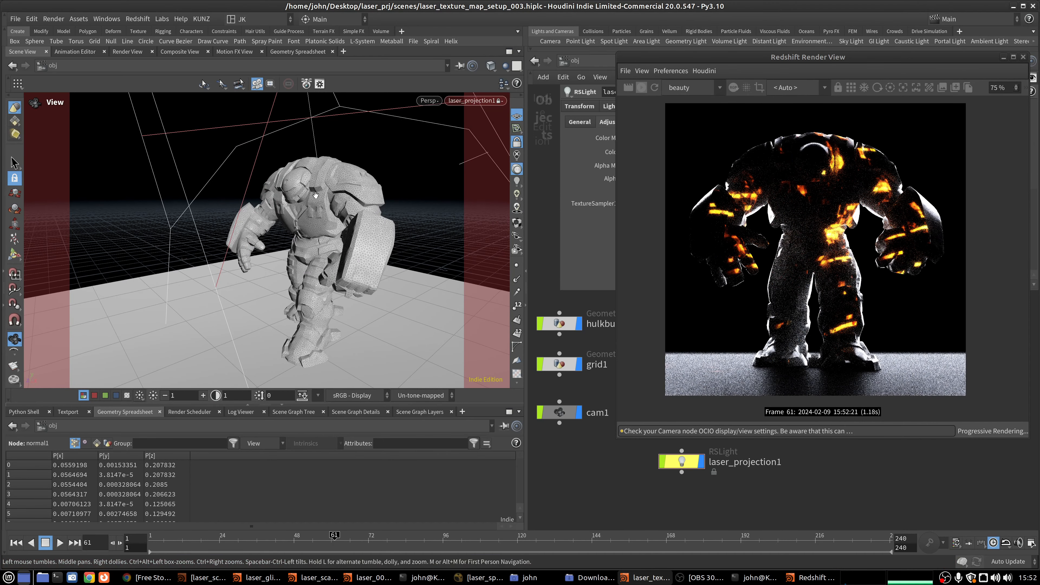
left_click_drag(316, 194, 290, 256)
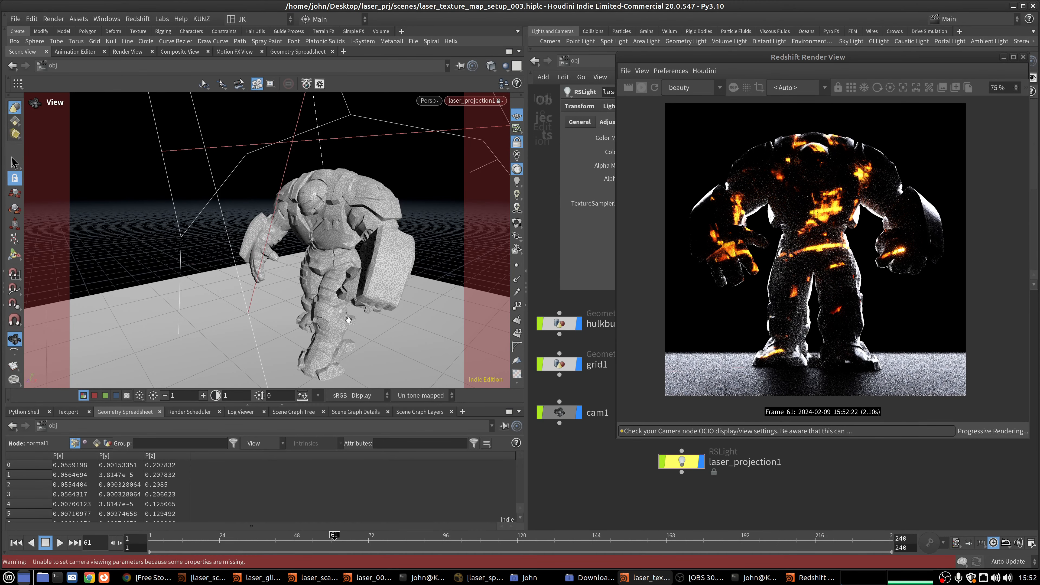
- Preview the laser projections at frames 70, 117, 37 and 105, placing the Render View over the viewport and selecting laser_projection
left_click(366, 547)
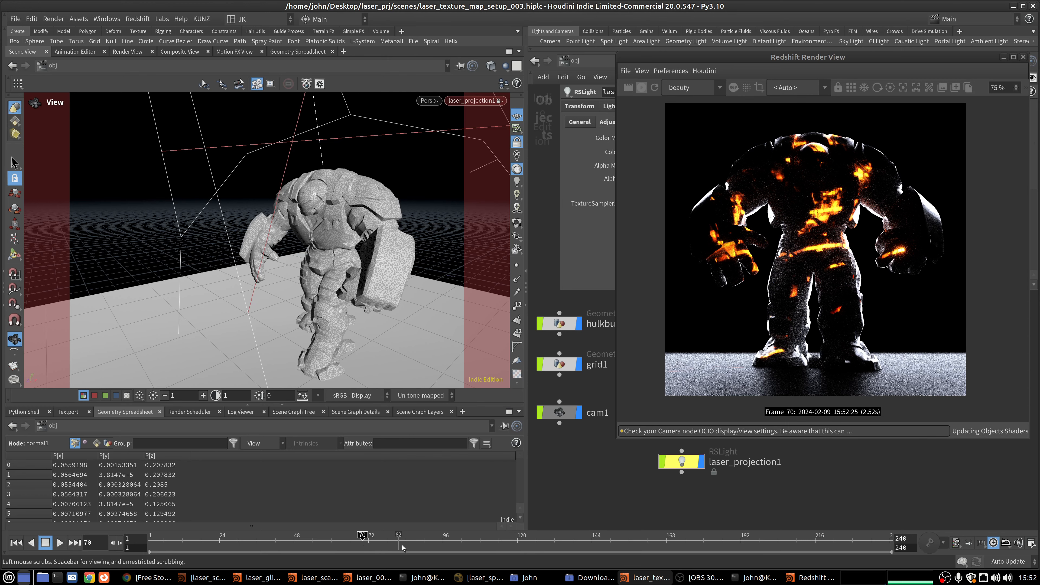
left_click(509, 538)
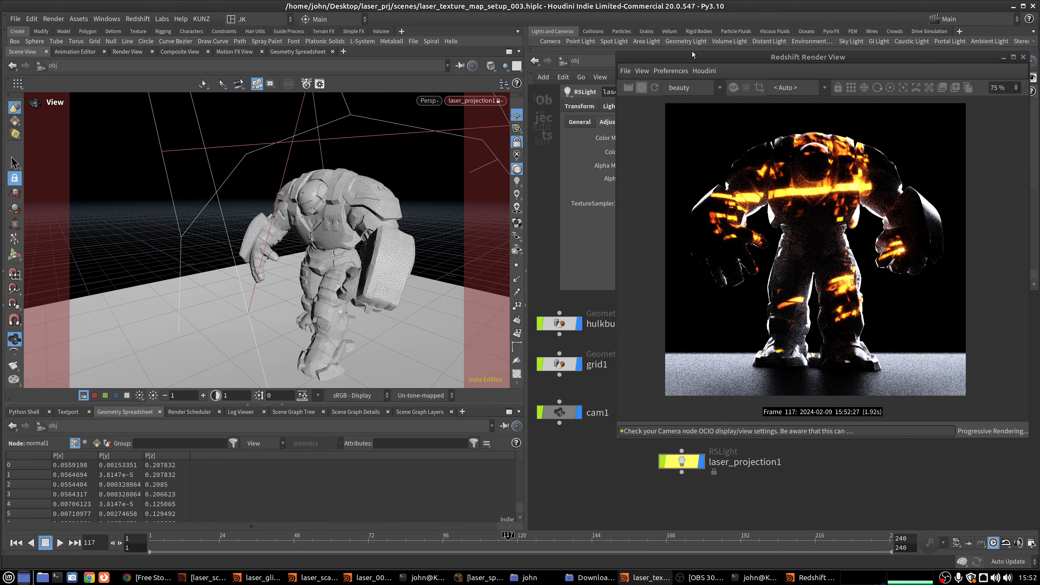
left_click_drag(653, 62, 212, 143)
left_click(681, 364)
left_click(260, 541)
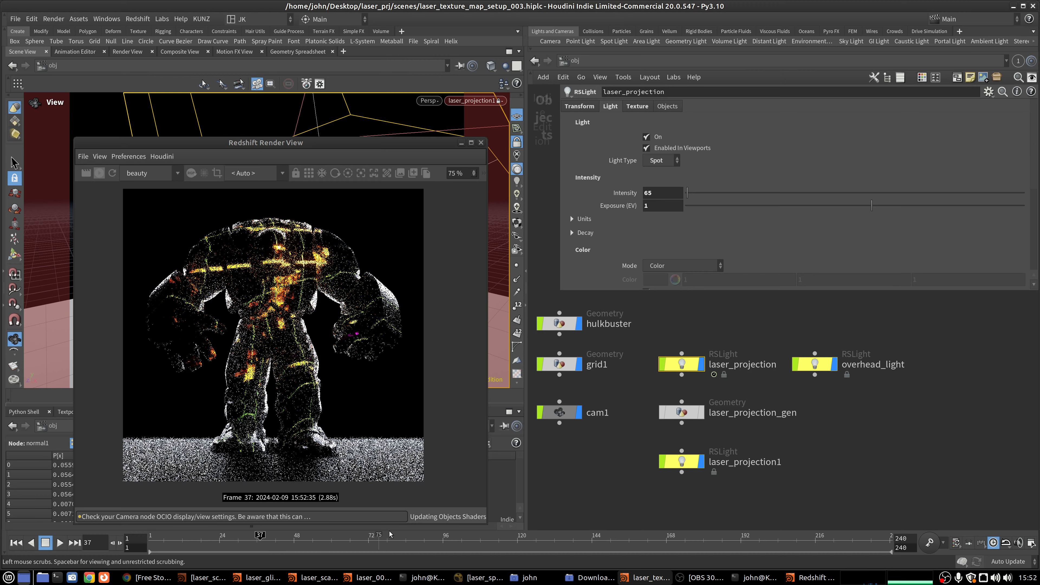
left_click(471, 540)
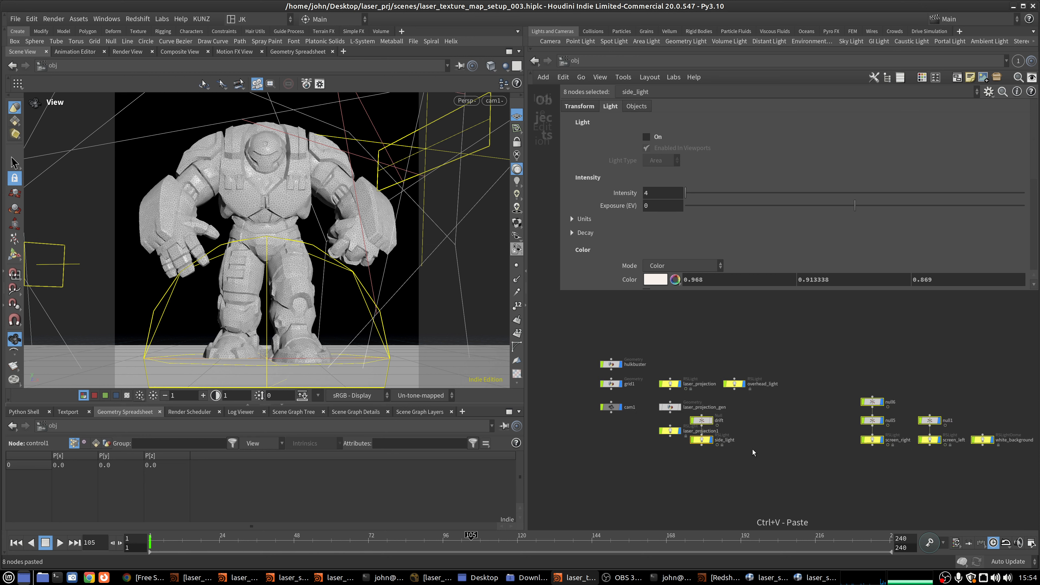
- Paste the eight copied light and null nodes and arrange the side_light and screen light groups in a row above the laser lights
key("ctrl+v")
left_click_drag(673, 337, 673, 336)
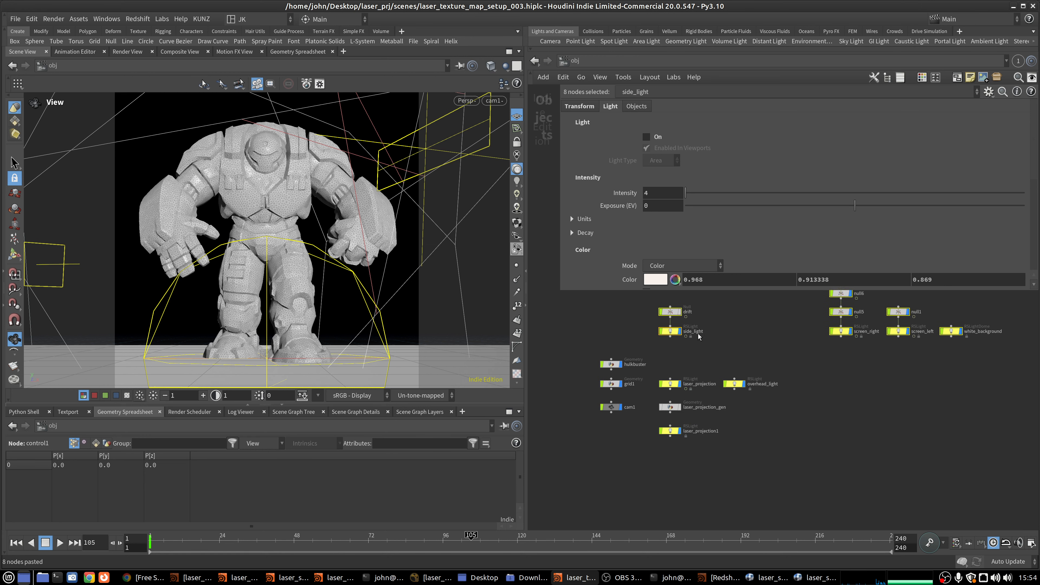
left_click(749, 349)
left_click_drag(963, 361, 795, 289)
left_click_drag(836, 336, 730, 336)
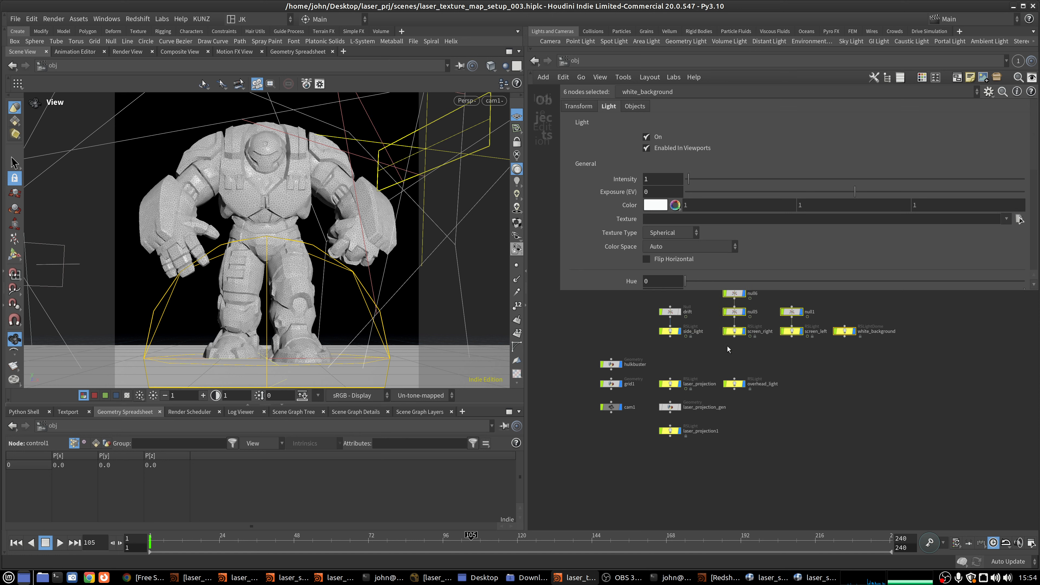
- Turn off the laser_projection1 light
left_click(719, 435)
scroll(700, 429, "up", 2)
middle_click_drag(672, 427, 642, 482)
left_click(626, 489)
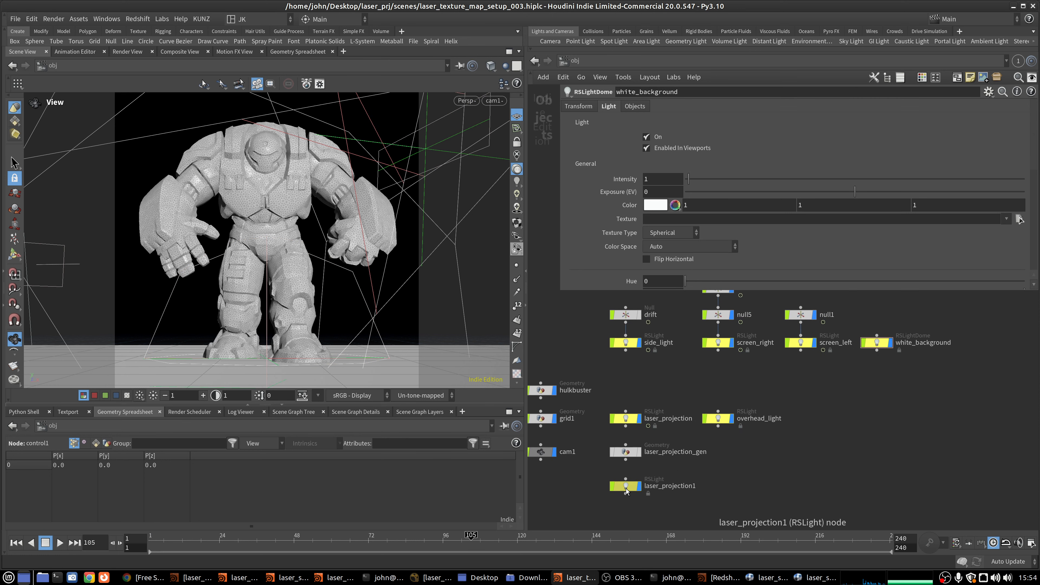
left_click(610, 107)
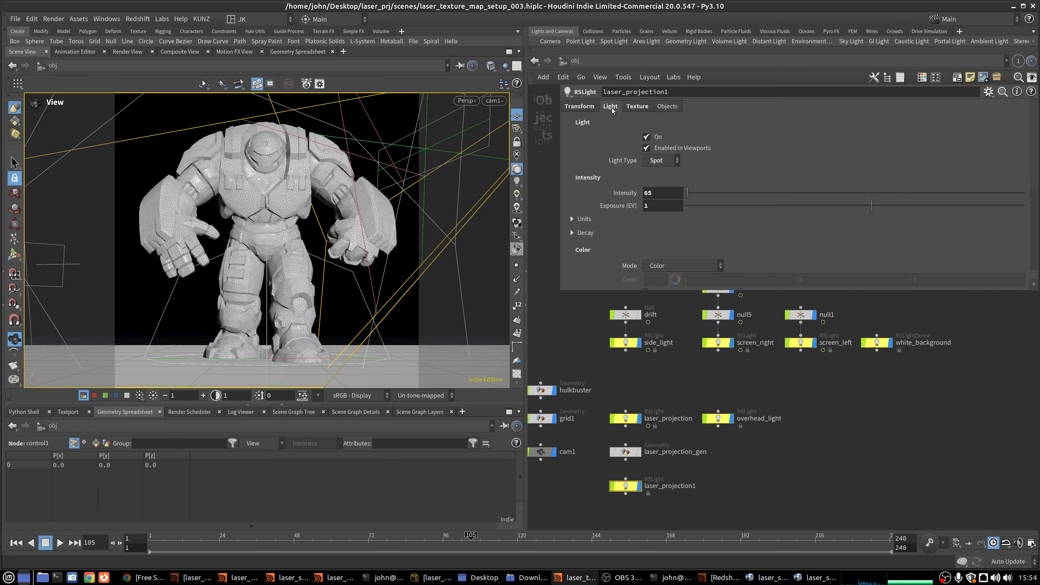
left_click(663, 138)
scroll(690, 416, "down", 2)
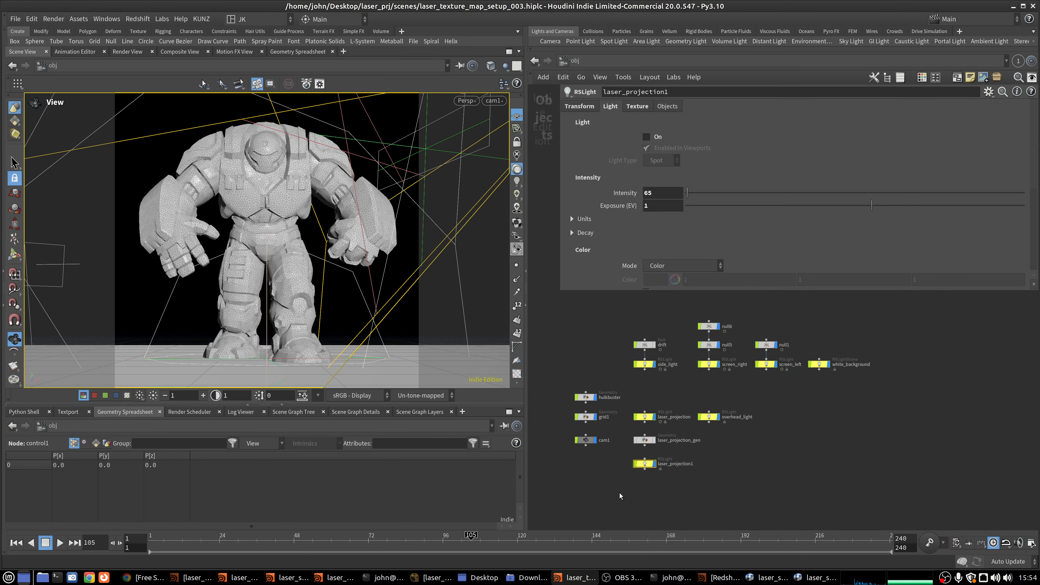
scroll(620, 494, "up", 3)
- Replace $F4 in laser_projection1's texture filename with the expression `padzero(4, $FF*2)`
left_click(645, 110)
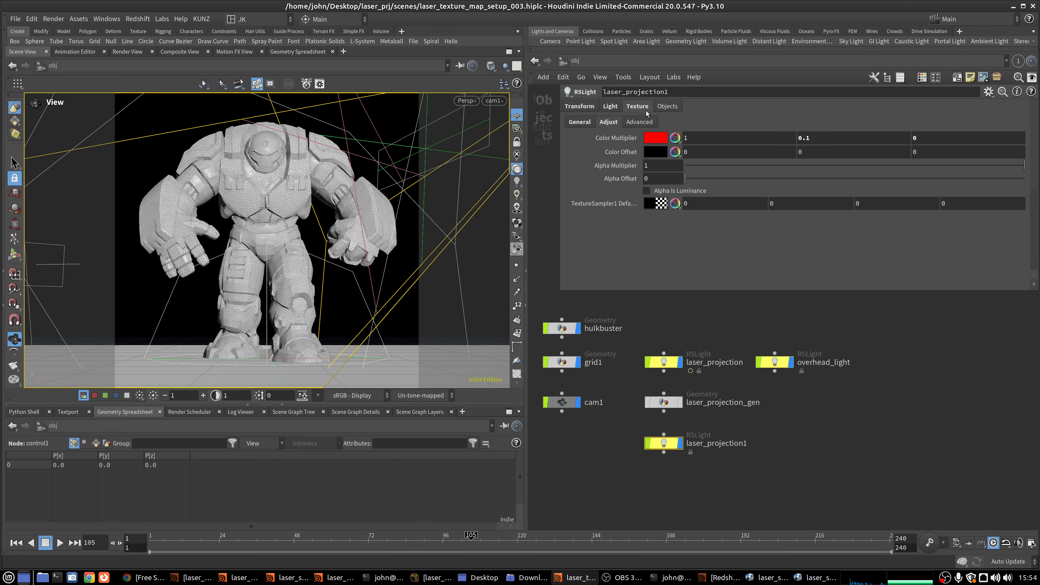
left_click(584, 123)
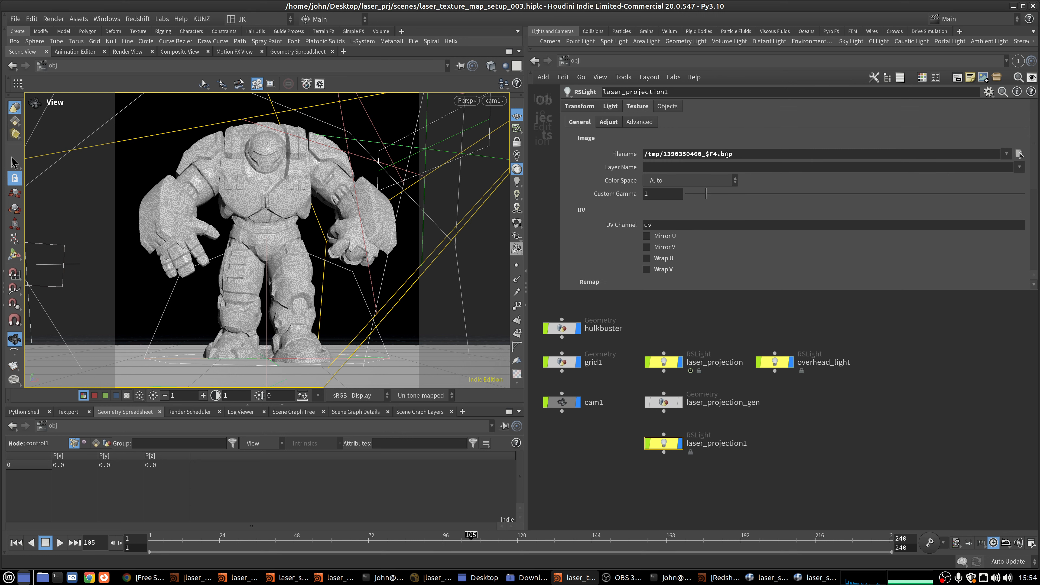
left_click(716, 153)
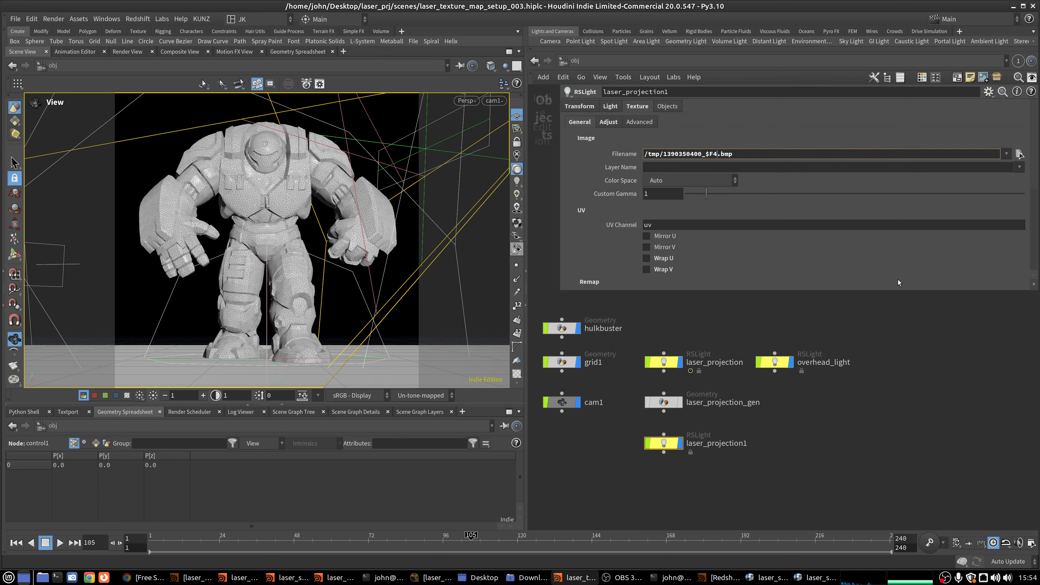
key("BackSpace")
key("BackSpace")
key("BackSpace")
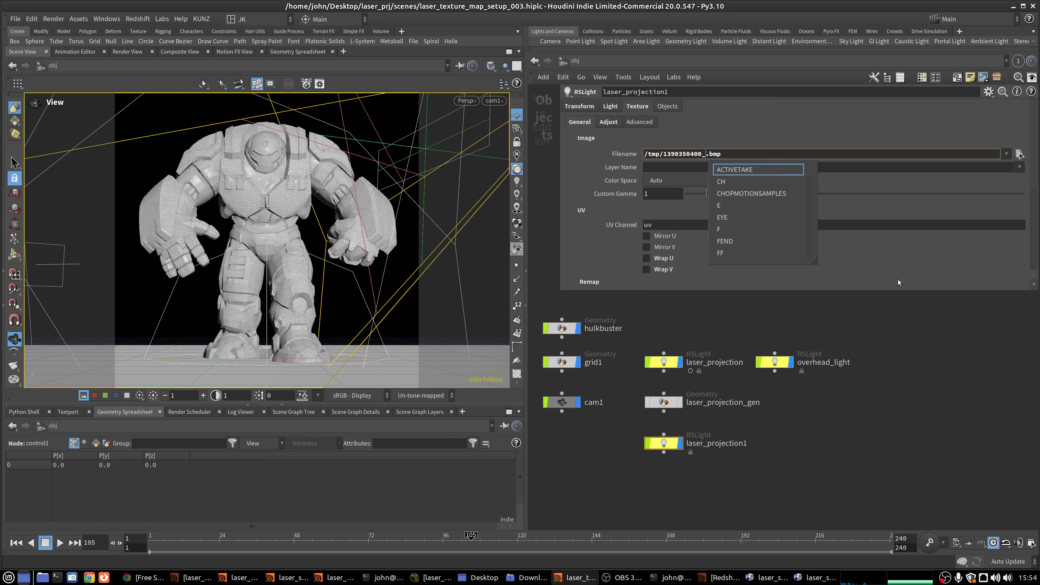
type("``padzero")
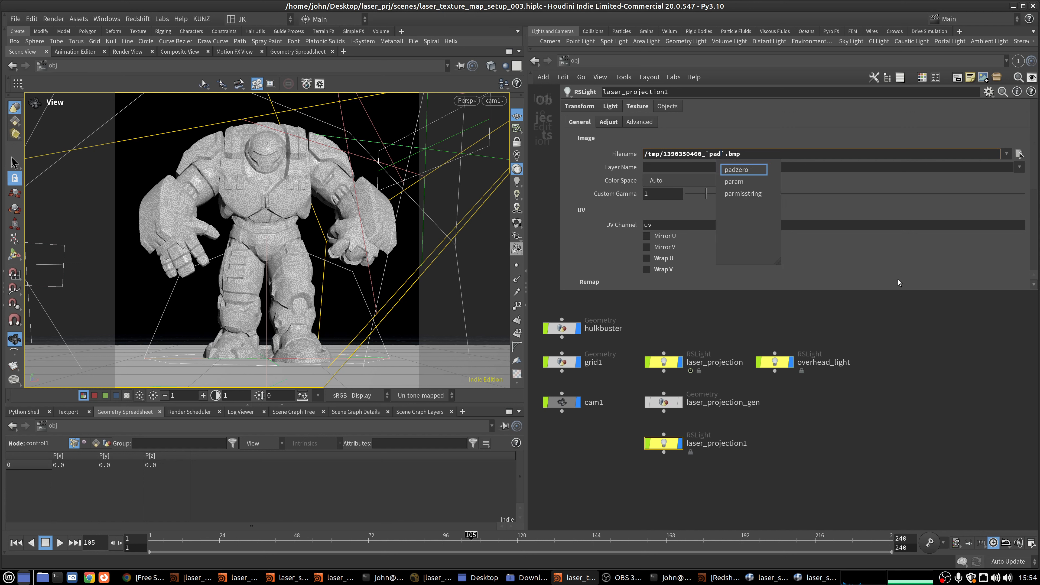
type("()")
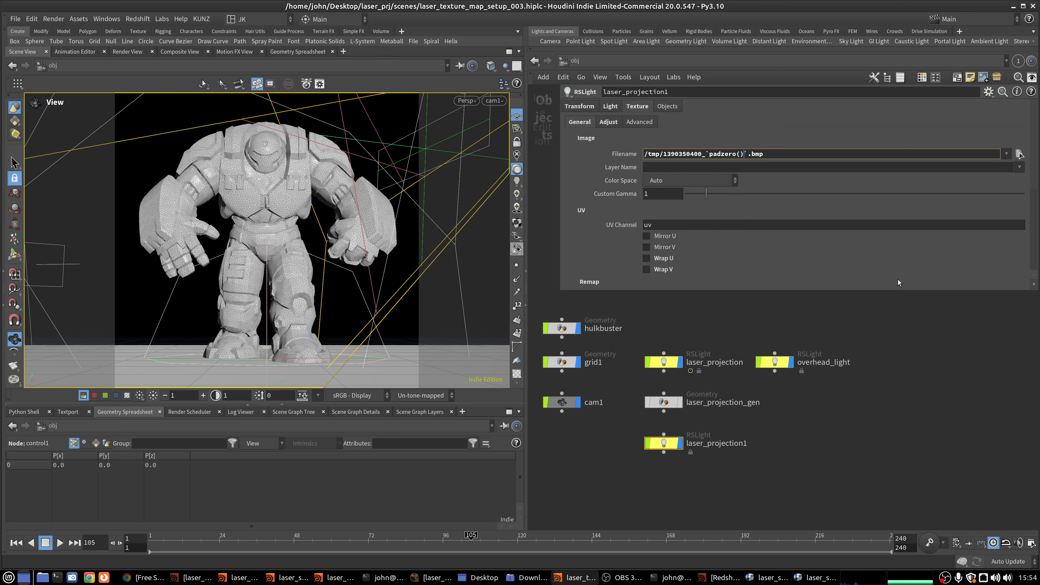
type("4")
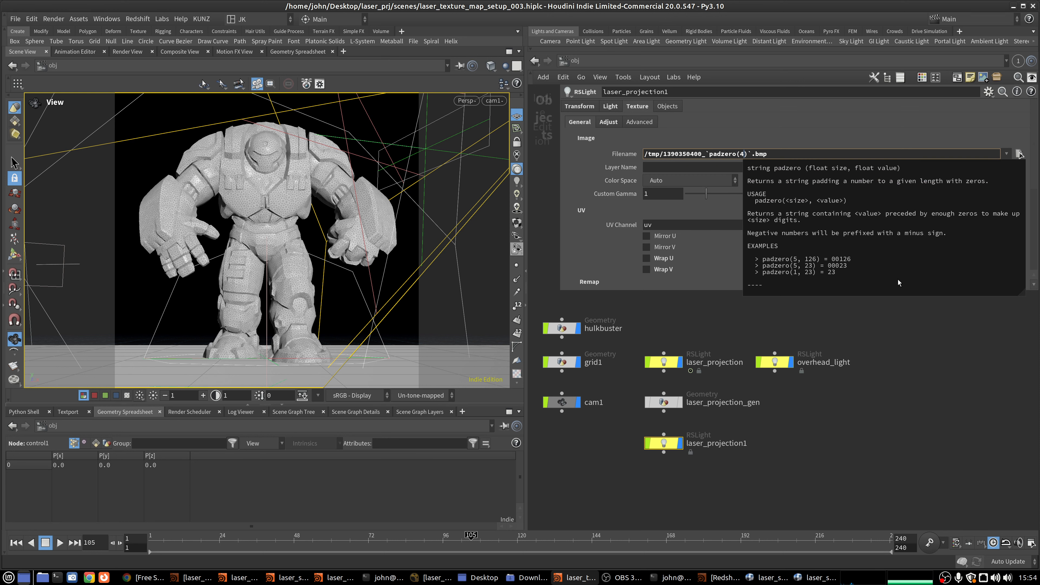
type(", $F")
key("Return")
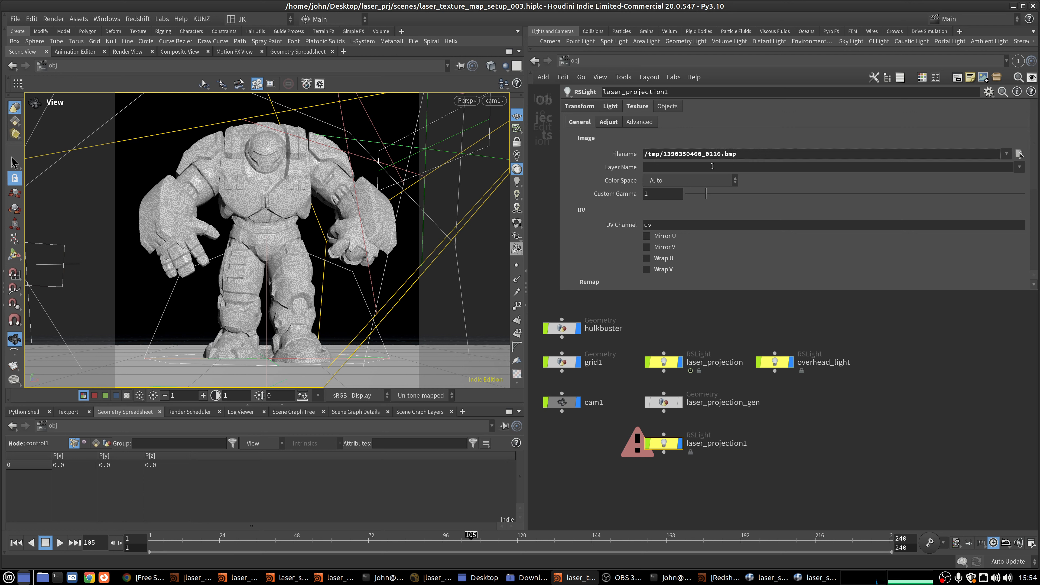
- Change the padzero expression in the texture filename to add a frame offset to $FF instead of multiplying it by 2
left_click(619, 157)
left_click(610, 107)
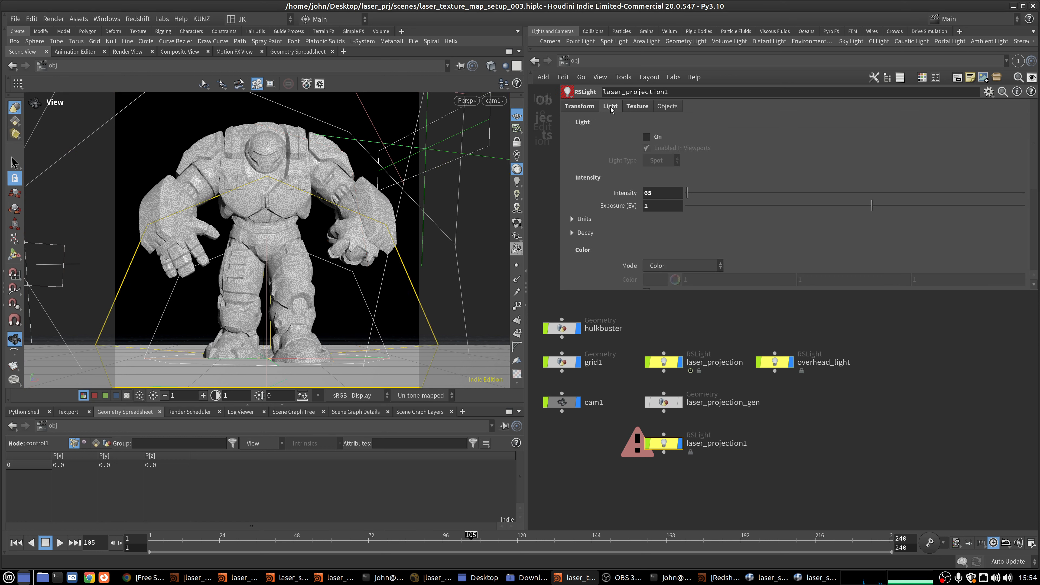
left_click(639, 109)
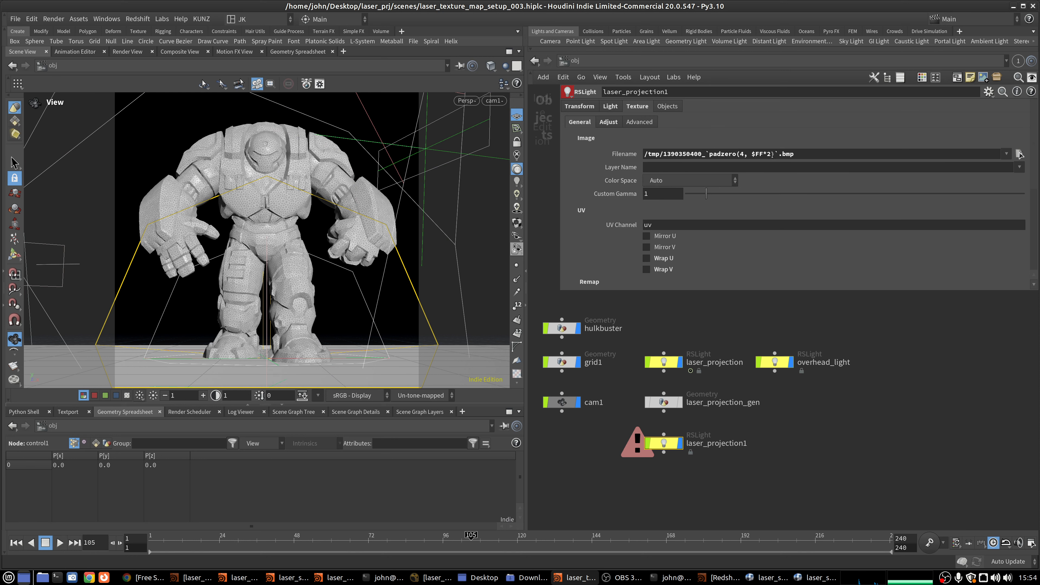
left_click_drag(765, 157, 764, 157)
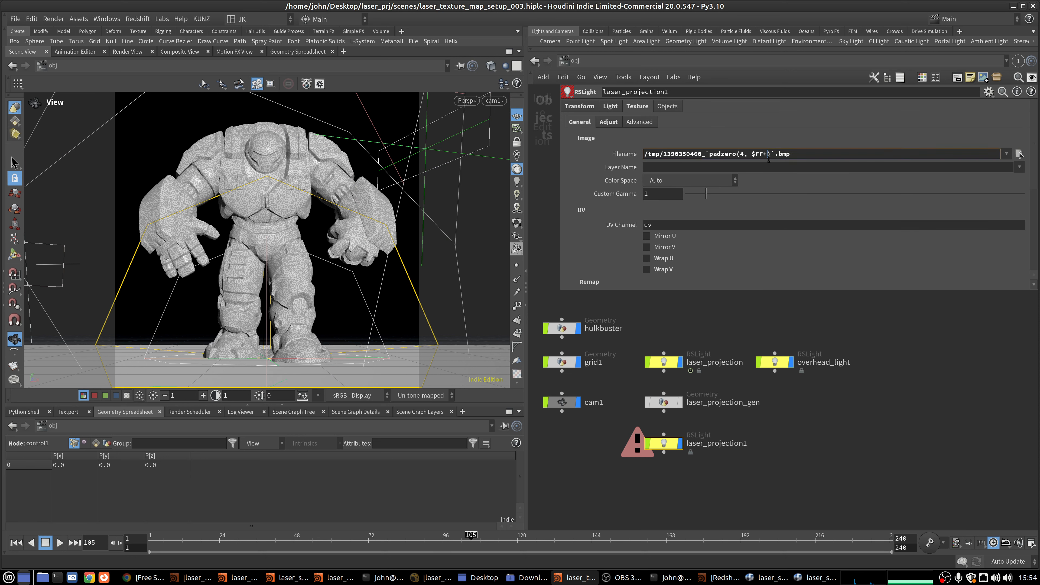
key("Return")
- Cut laser_projection1, paste it back and place it below laser_projection_gen
left_click(610, 106)
key("ctrl+x")
key("ctrl+v")
left_click_drag(662, 445, 664, 451)
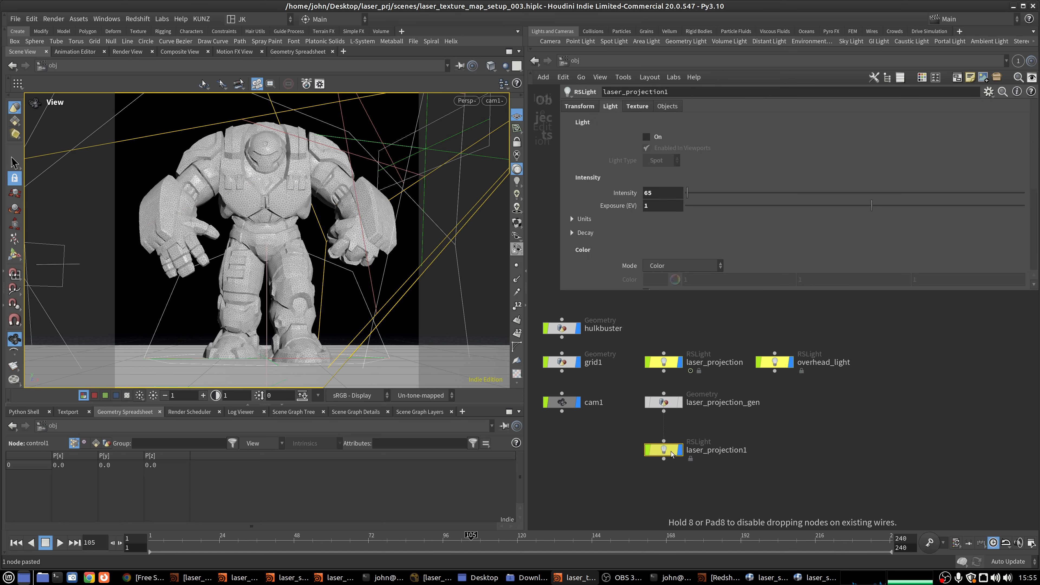
- Frame all nodes in the network and bring the Redshift Render View up over the viewport to preview the added lights
key("h")
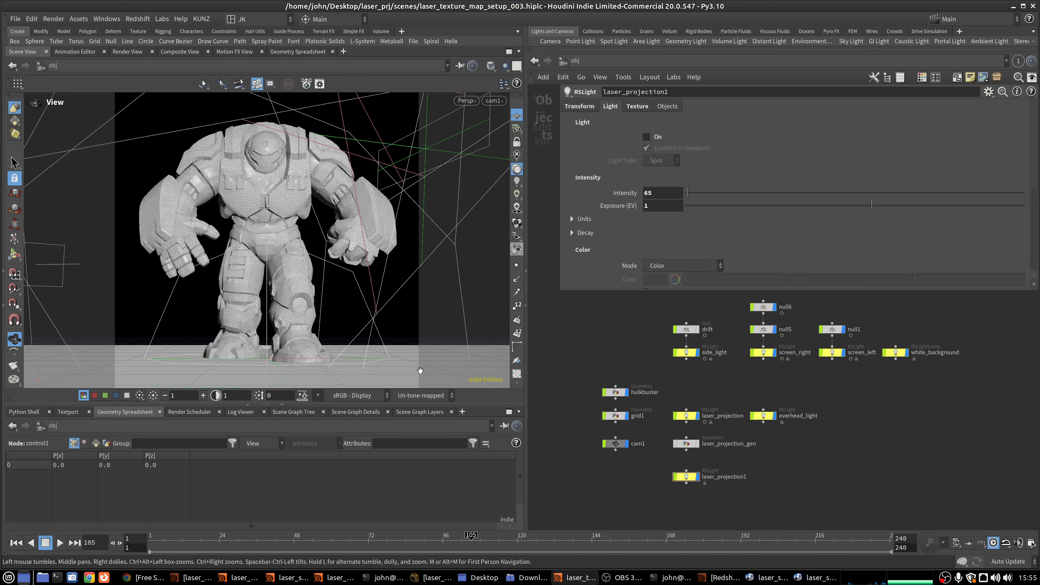
left_click(138, 19)
left_click(138, 19)
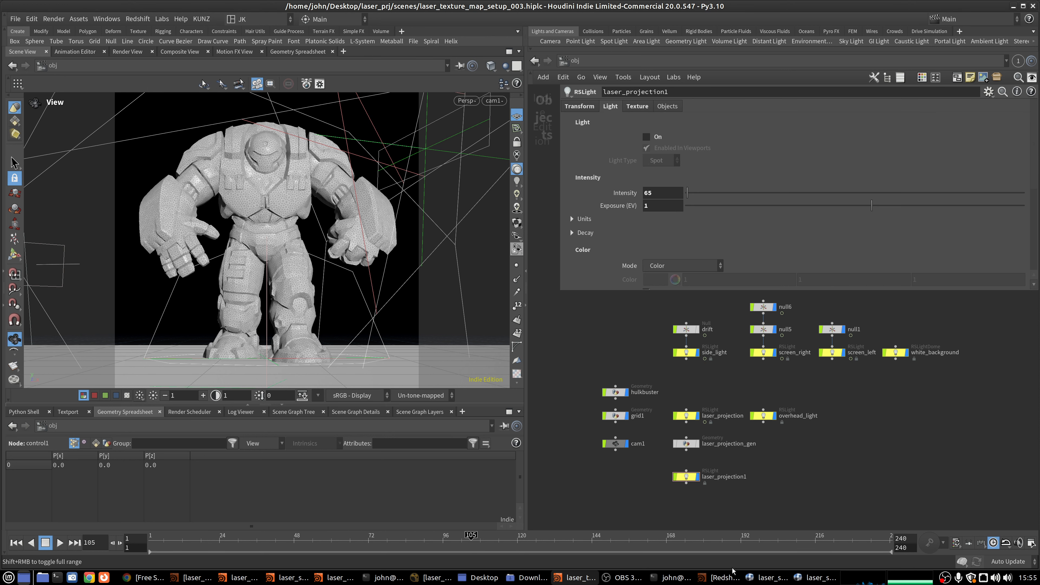
left_click(721, 577)
left_click_drag(320, 122, 312, 112)
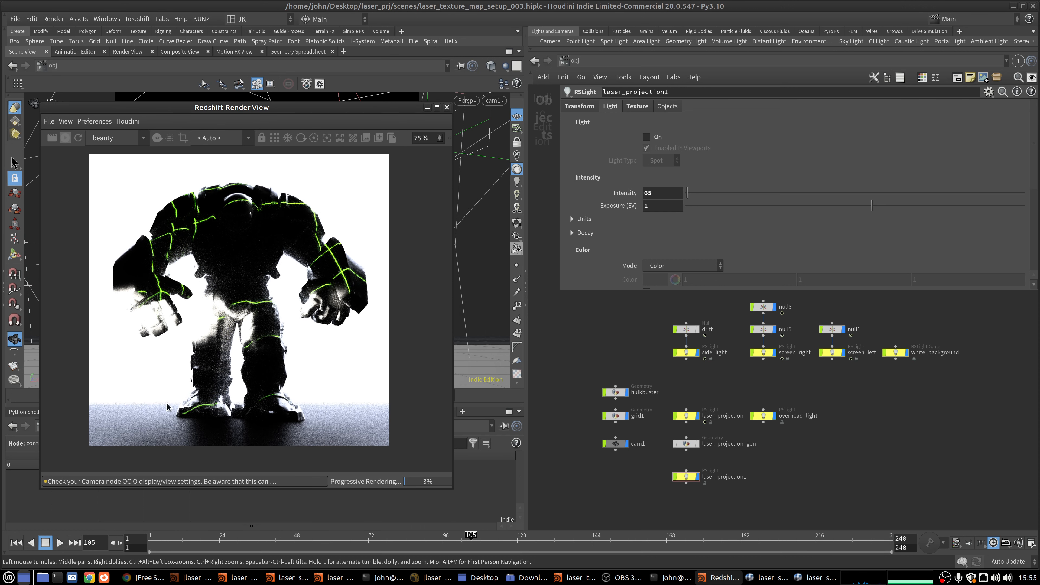
- Cut the eight side, screen and background light nodes and paste them back above the laser lights
middle_click_drag(881, 353, 862, 377)
left_click_drag(892, 396, 667, 342)
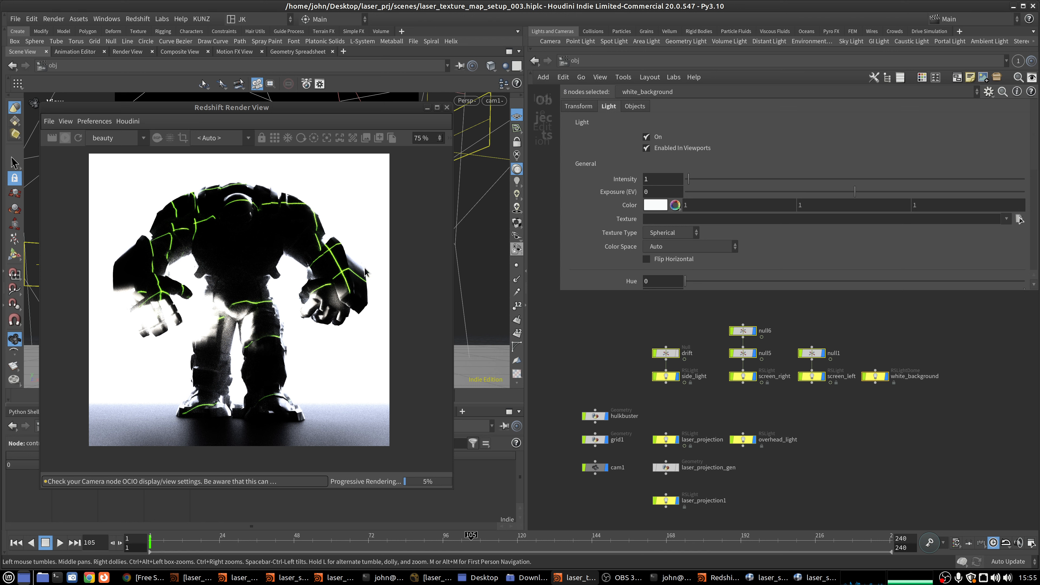
key("ctrl+x")
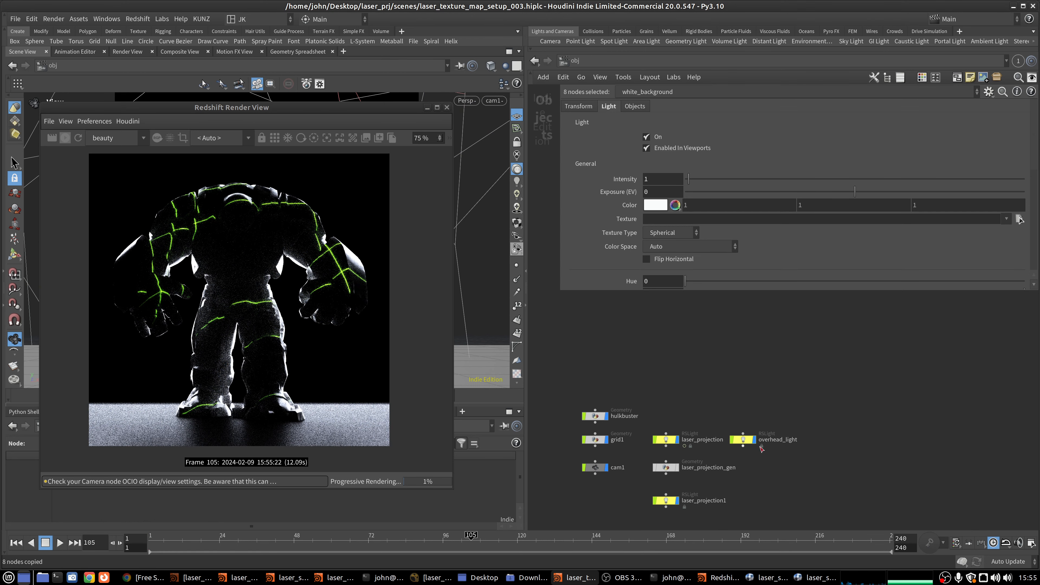
key("ctrl+v")
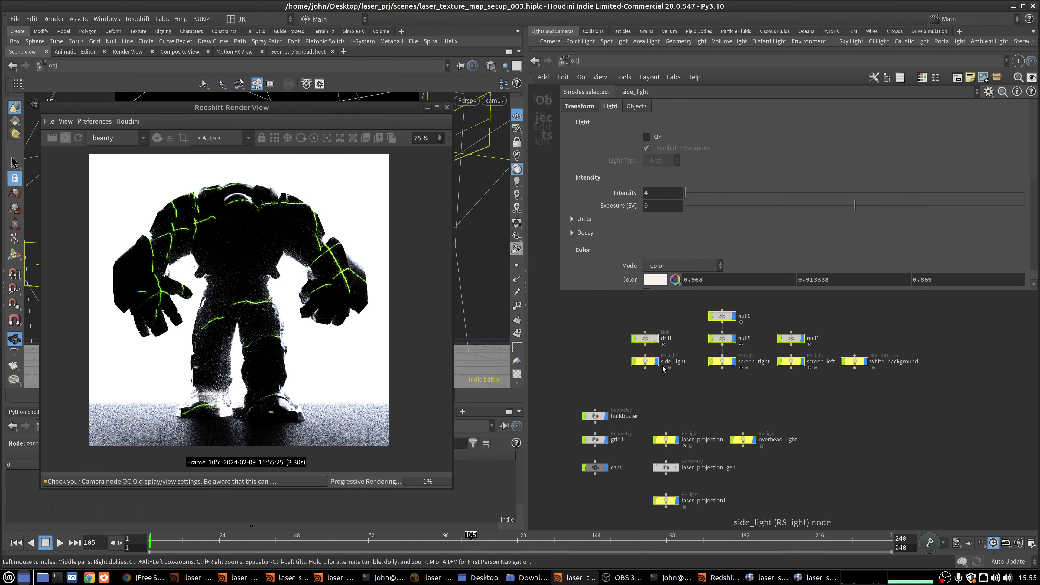
- Move the eight selected light and null nodes so side_light lines up above laser_projection, and preview frame 46
left_click_drag(648, 364, 668, 369)
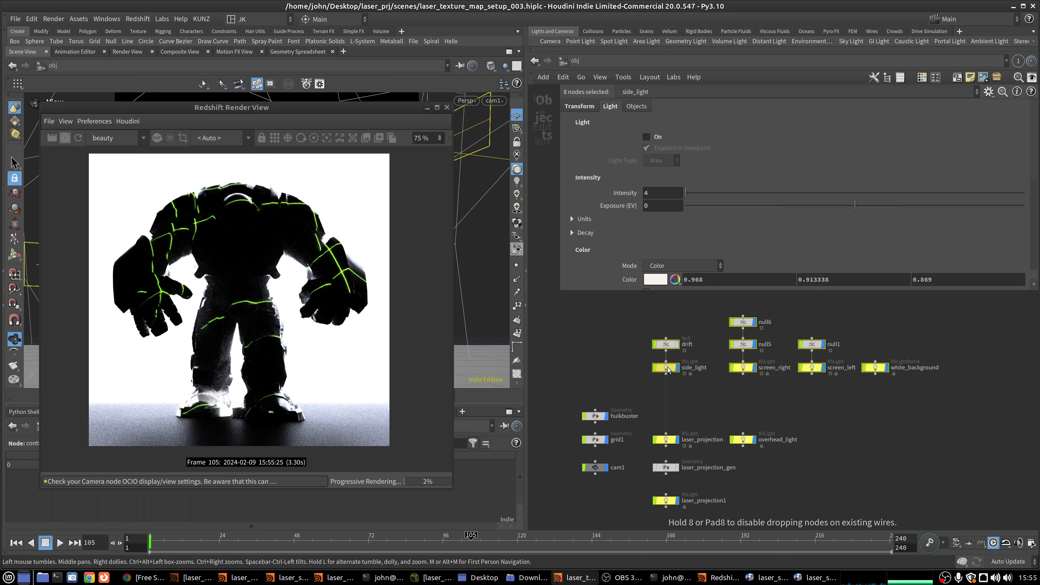
left_click(287, 548)
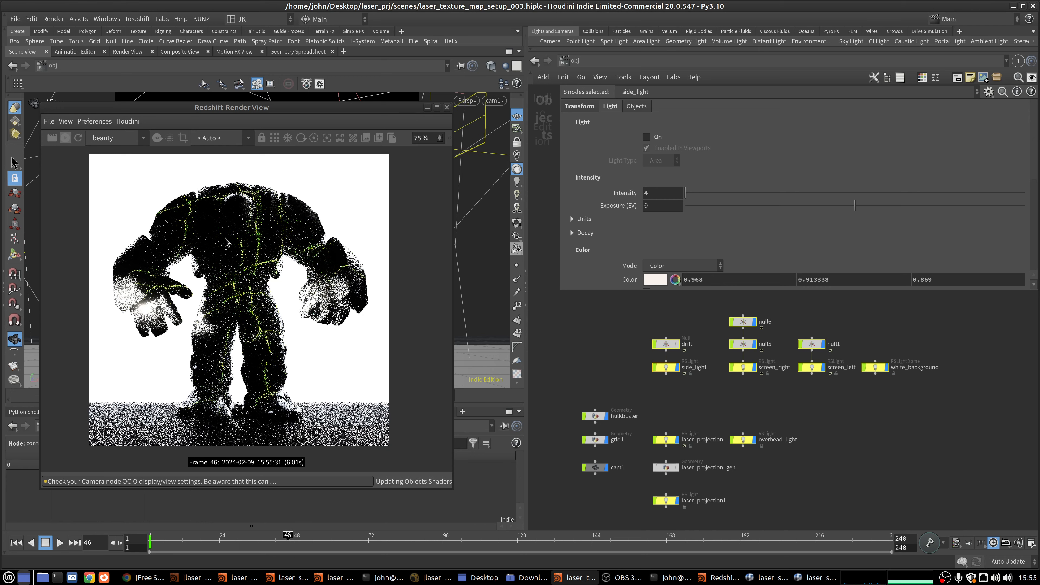
- Examine the noise expressions on the drift null's translate and rotate, and preview the moving side light at frame 88
left_click(669, 349)
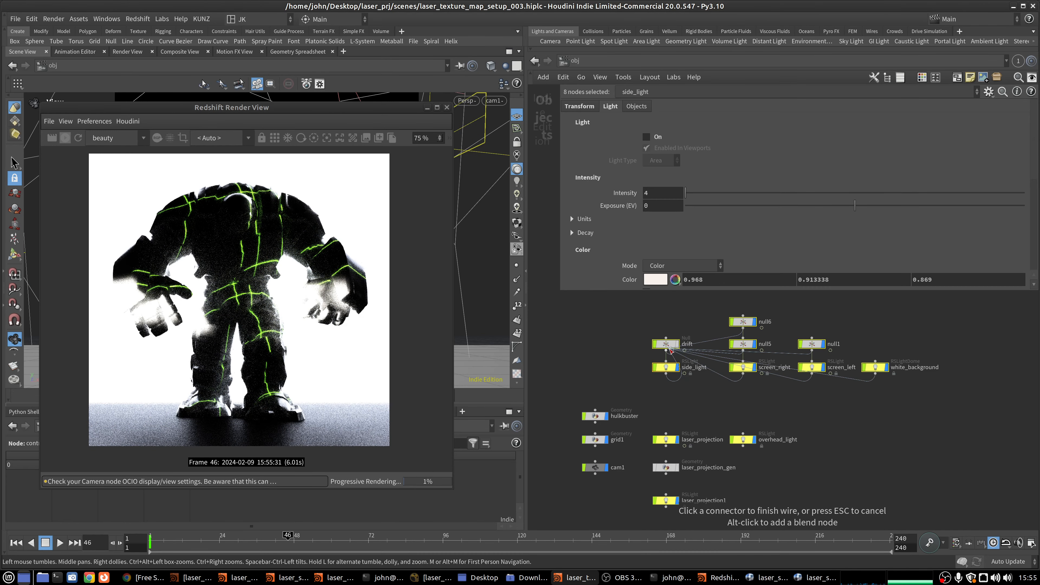
key("Escape")
left_click(667, 346)
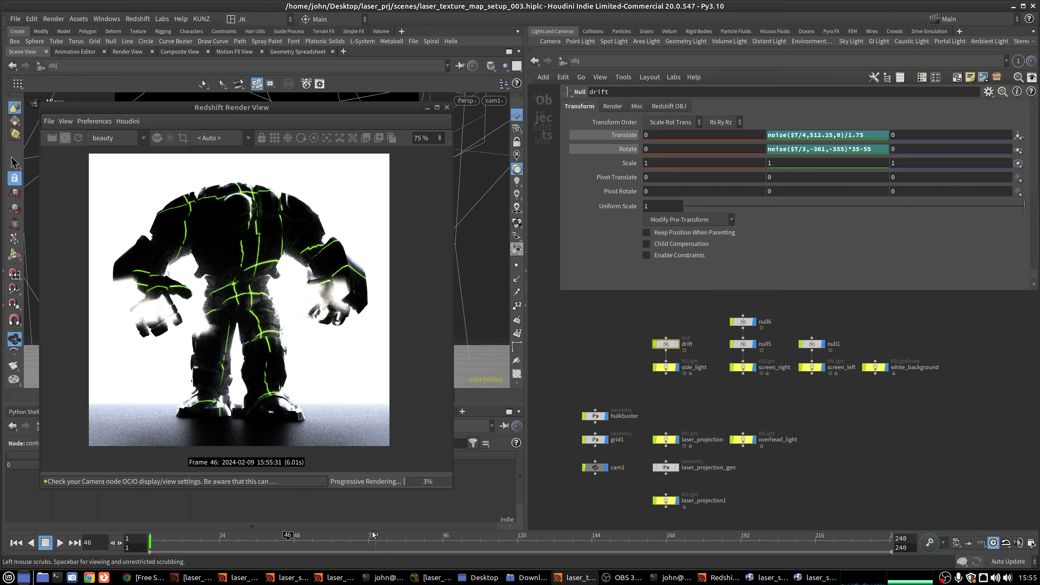
left_click(418, 540)
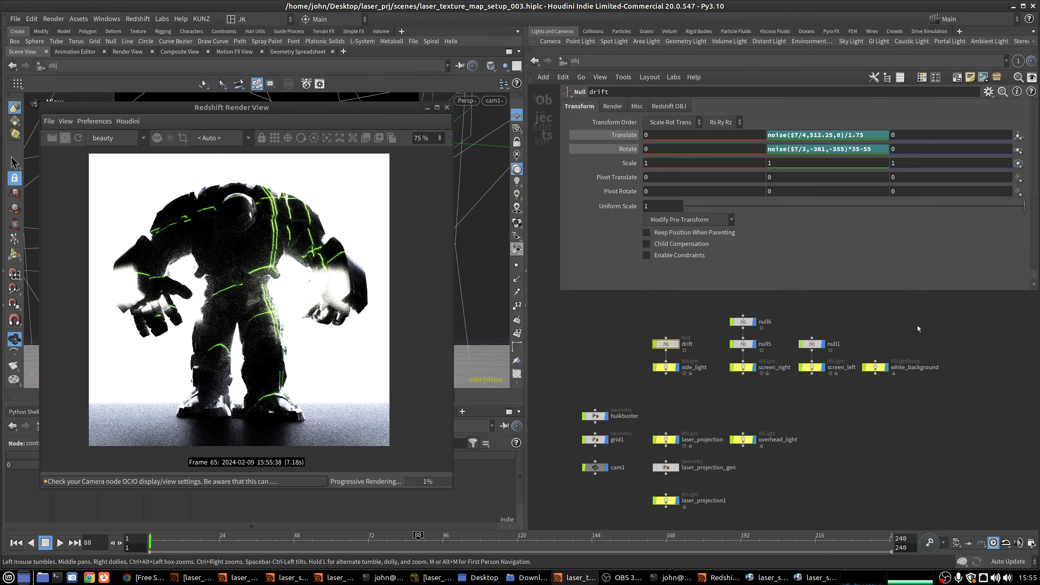
- Examine the contribution settings of the white_background dome light
scroll(876, 369, "up", 2)
left_click(876, 371)
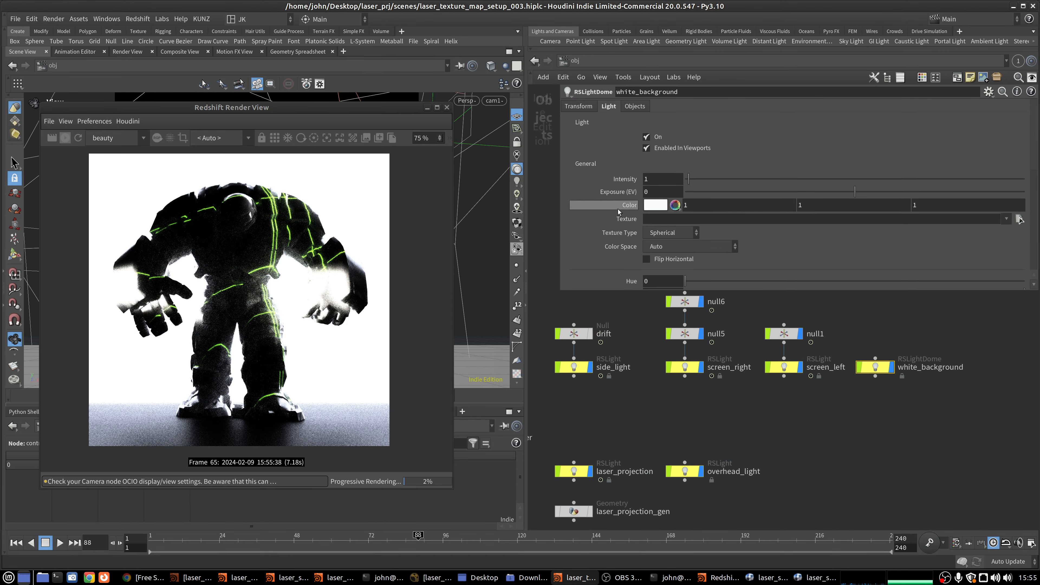
scroll(604, 212, "down", 10)
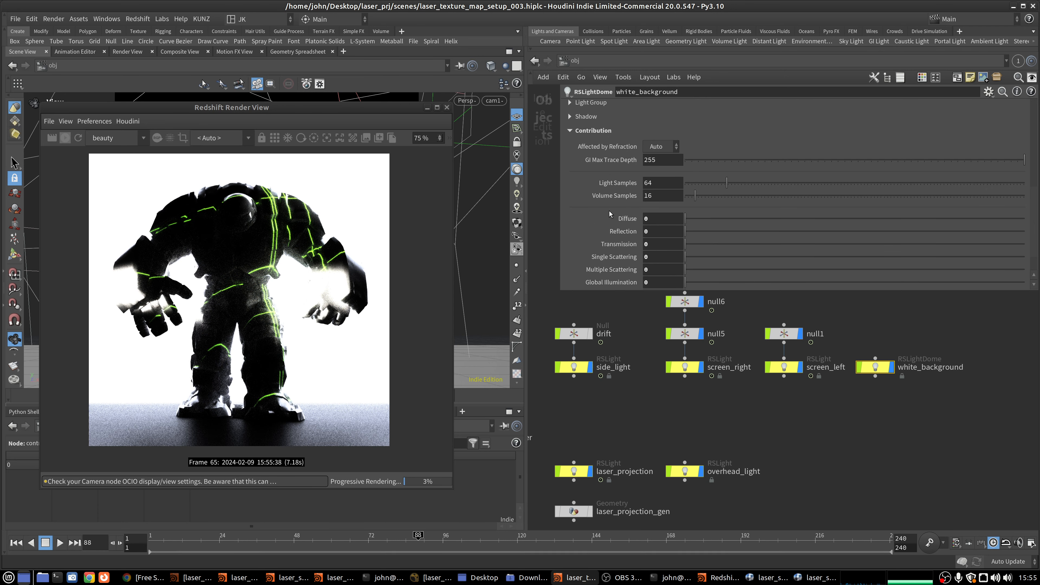
scroll(610, 210, "down", 2)
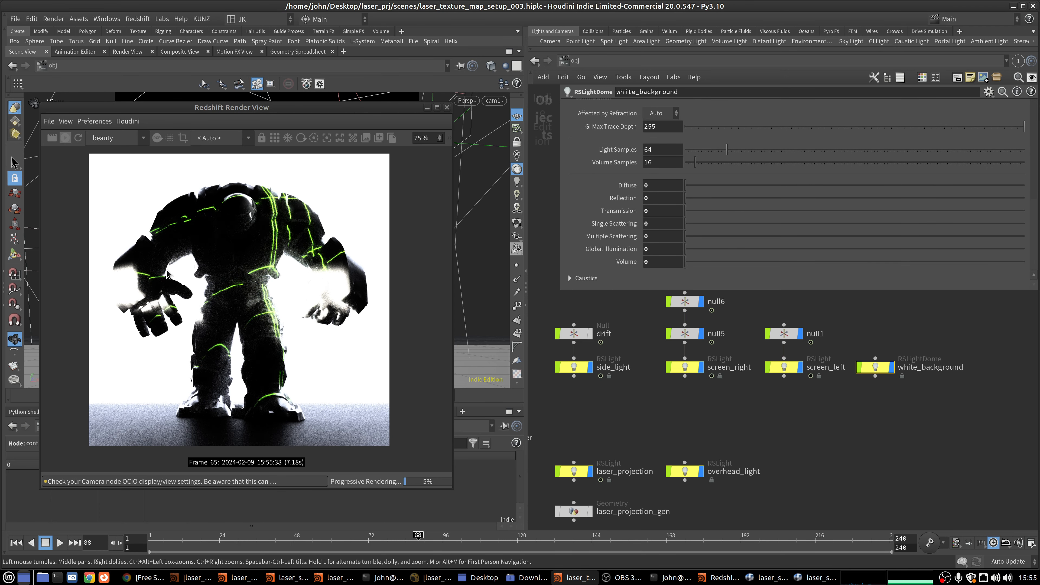
- Widen the Redshift Render View, show its display settings and expand the Bloom options
scroll(168, 275, "up", 1)
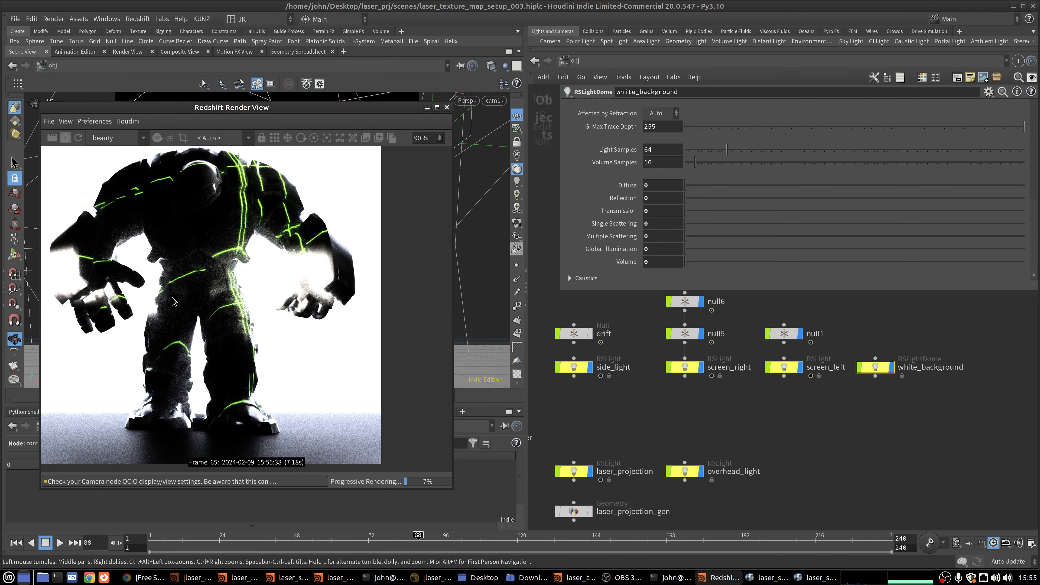
scroll(208, 239, "down", 1)
left_click_drag(375, 236, 358, 219)
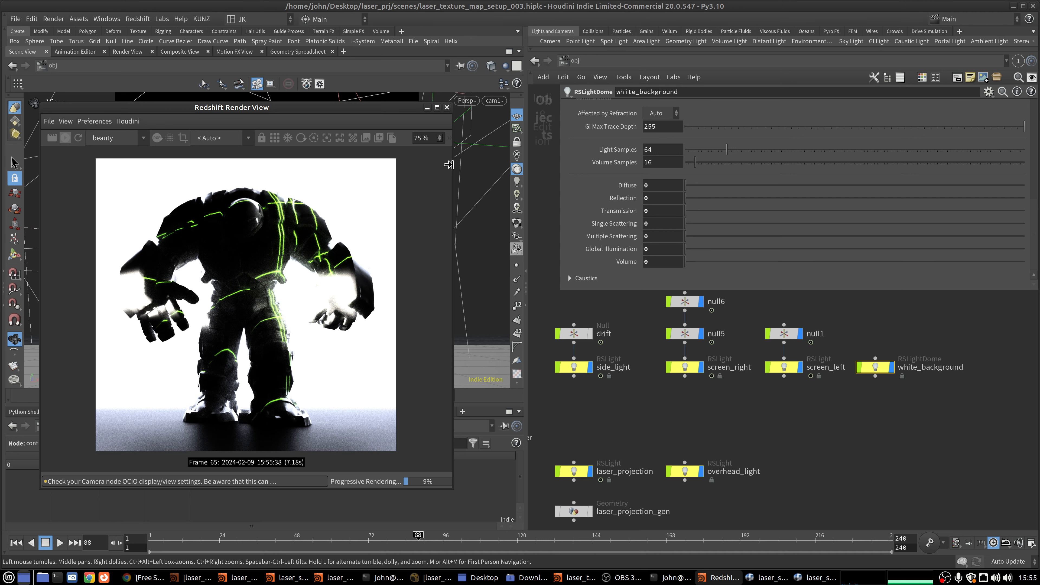
left_click_drag(449, 164, 551, 166)
left_click(549, 138)
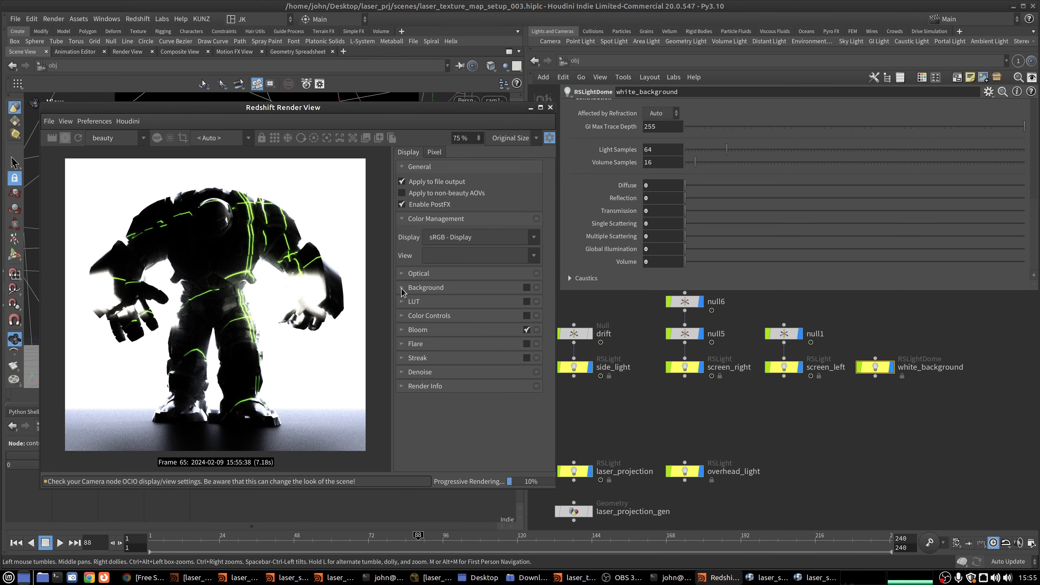
left_click(403, 330)
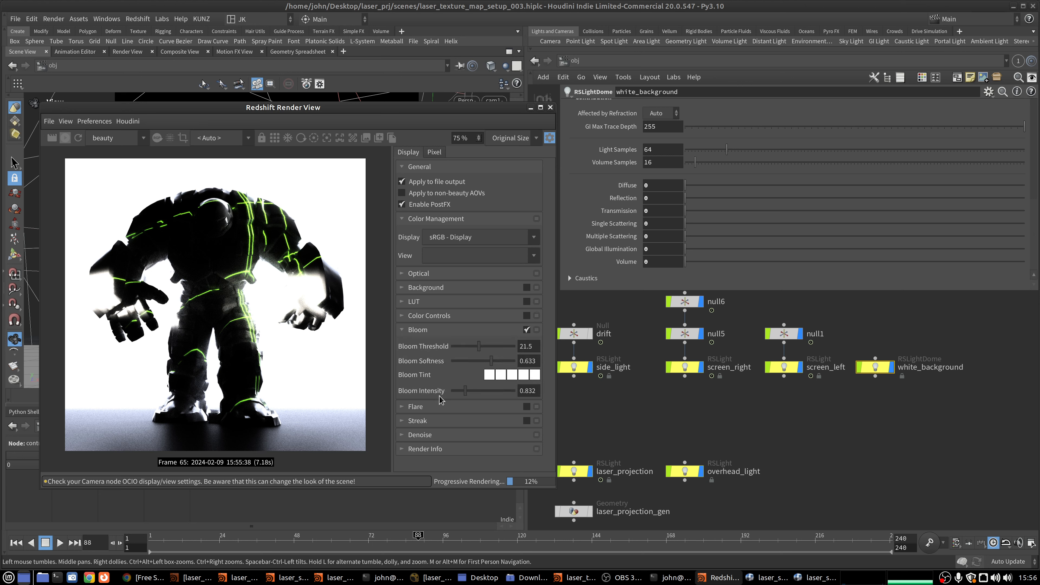
mouse_move(458, 392)
left_mouse_down()
mouse_move(446, 391)
mouse_move(460, 393)
left_mouse_up()
- Lower the Optical tonemapping Highlights to 0.711 and Blacks to 0.226, and preview the result at frame 38
left_click(403, 274)
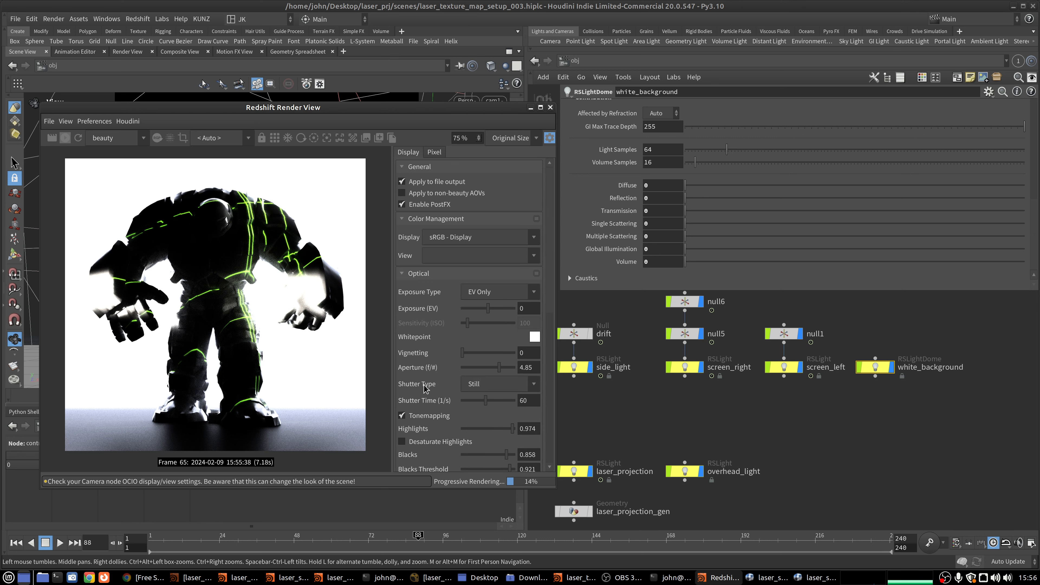
scroll(424, 386, "down", 2)
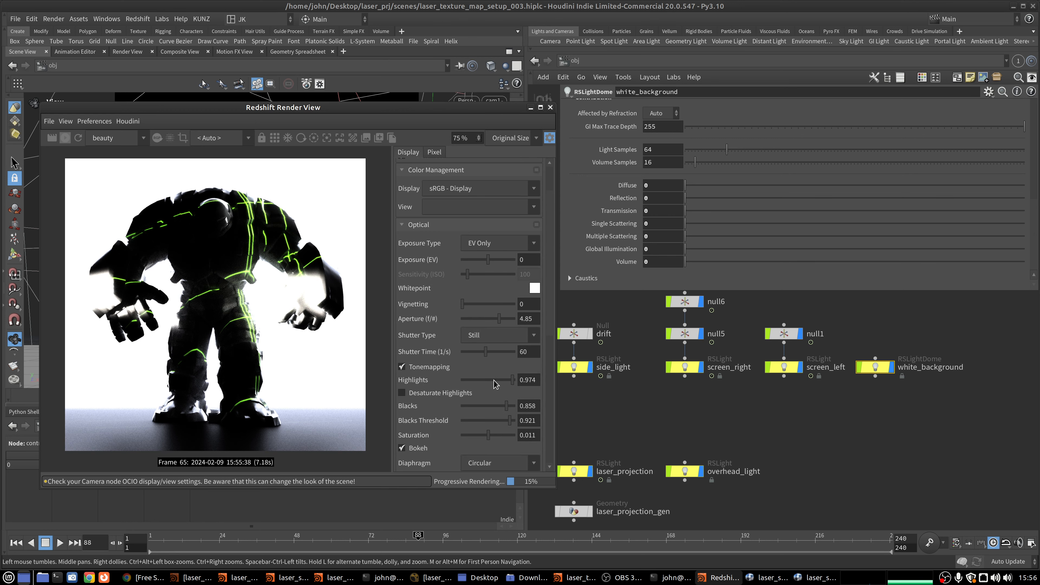
left_click_drag(495, 381, 491, 380)
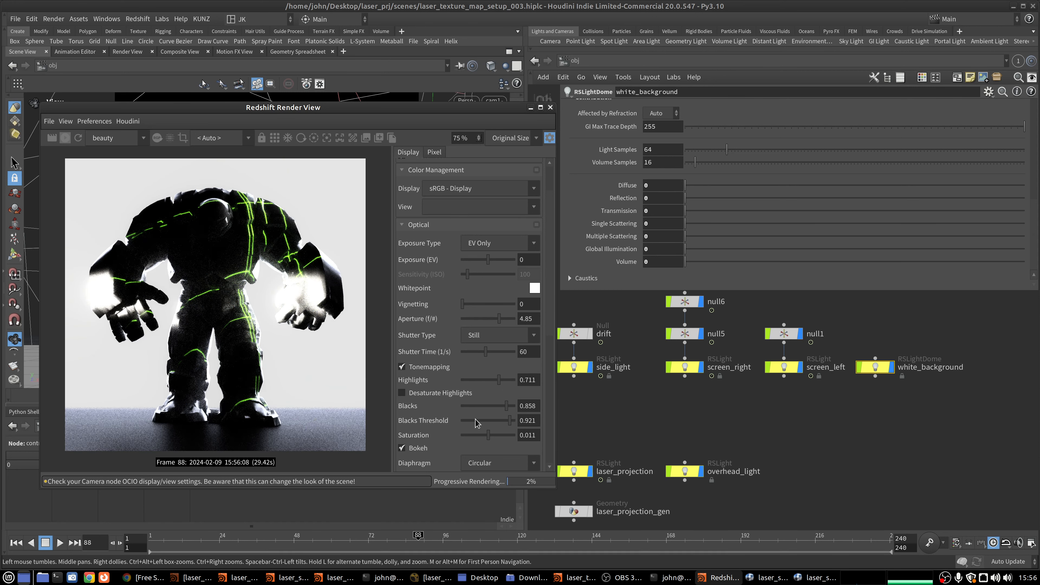
mouse_move(488, 407)
left_mouse_down()
mouse_move(451, 411)
mouse_move(473, 406)
left_mouse_up()
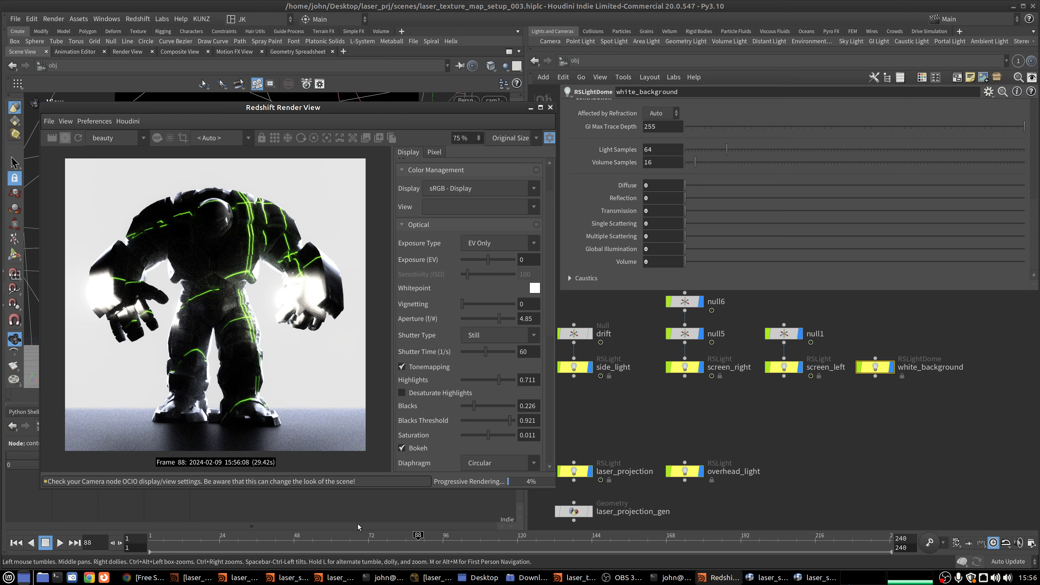
left_click(263, 547)
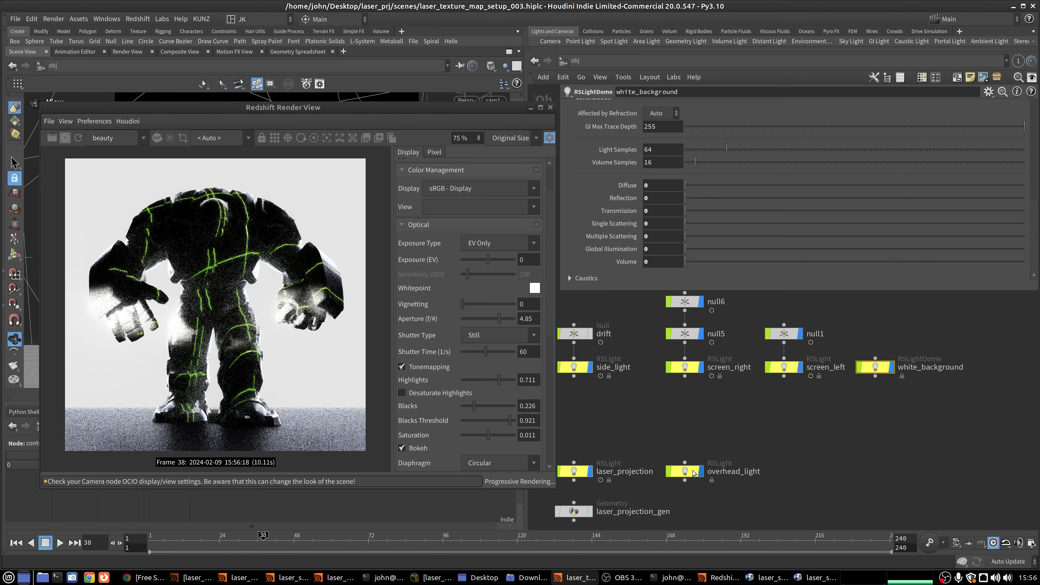
- Set the red and green components of laser_projection's texture Color Multiplier to 1 and 0.0025 for an orange laser
middle_click_drag(606, 437, 739, 363)
left_click(708, 398)
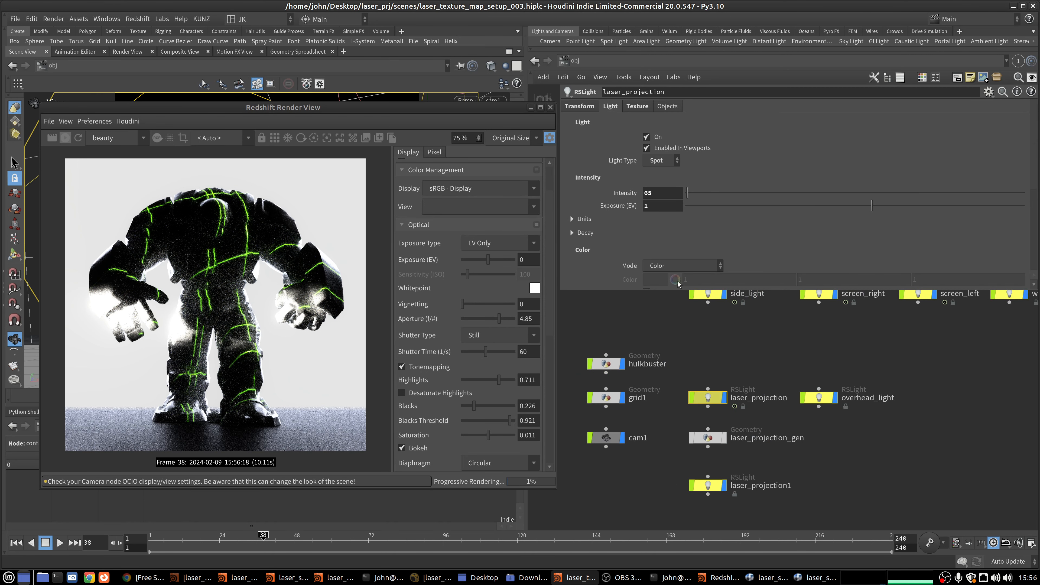
left_click(642, 106)
left_click(619, 120)
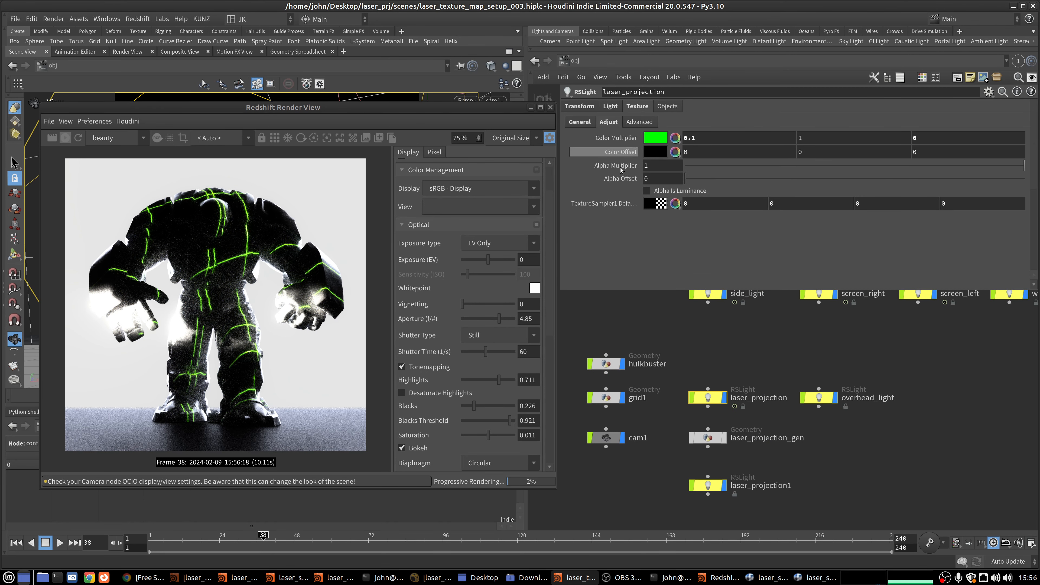
type("1")
key("Tab")
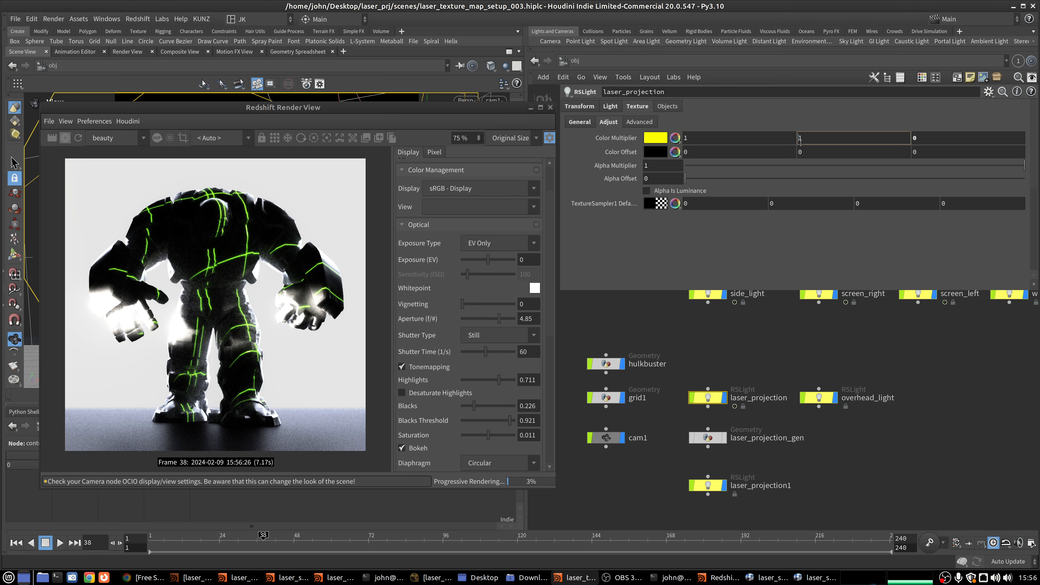
type(".0025")
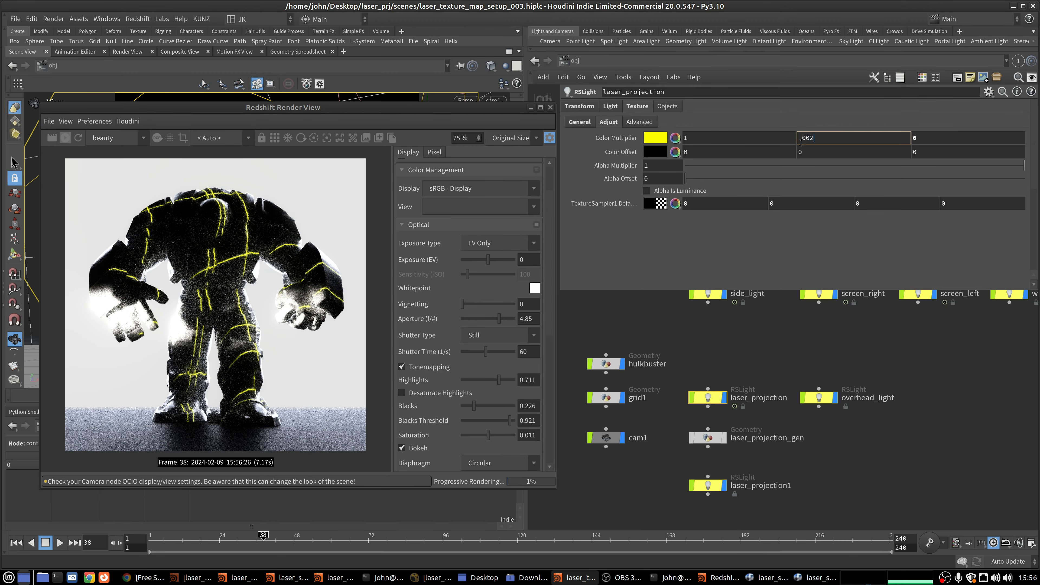
key("Return")
- Raise the laser_projection light's exposure to 4 EV
left_click(604, 107)
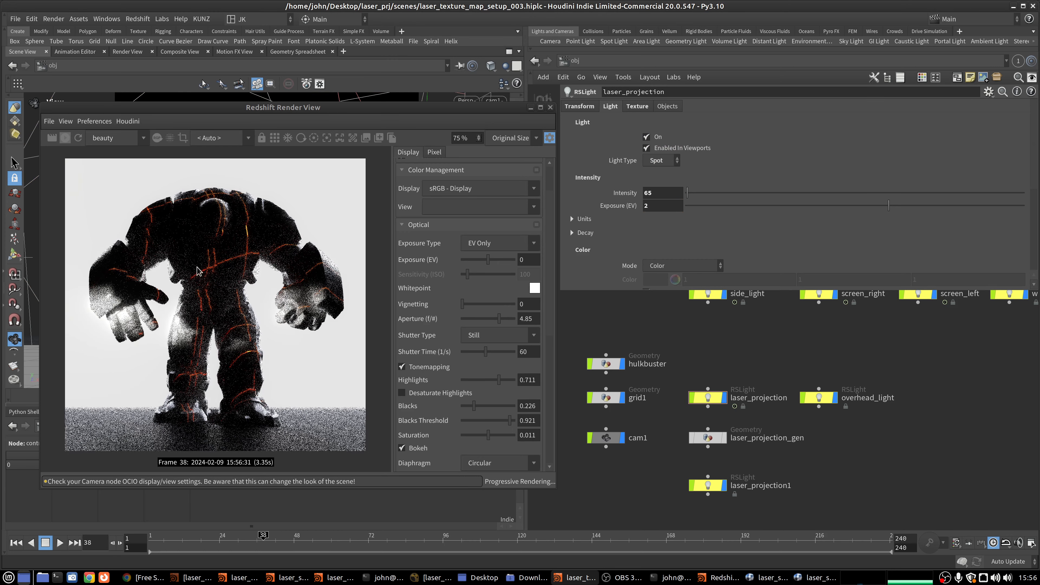
left_click(662, 209)
type("4")
key("Return")
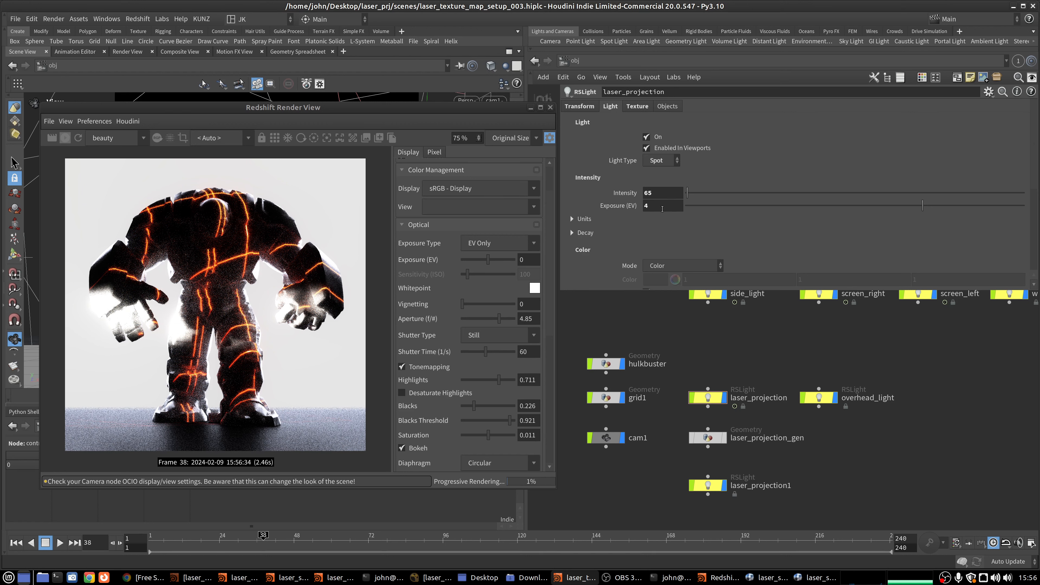
- Inspect the orange laser lines on the figure up close in the render, including at frame 75
scroll(120, 279, "up", 1)
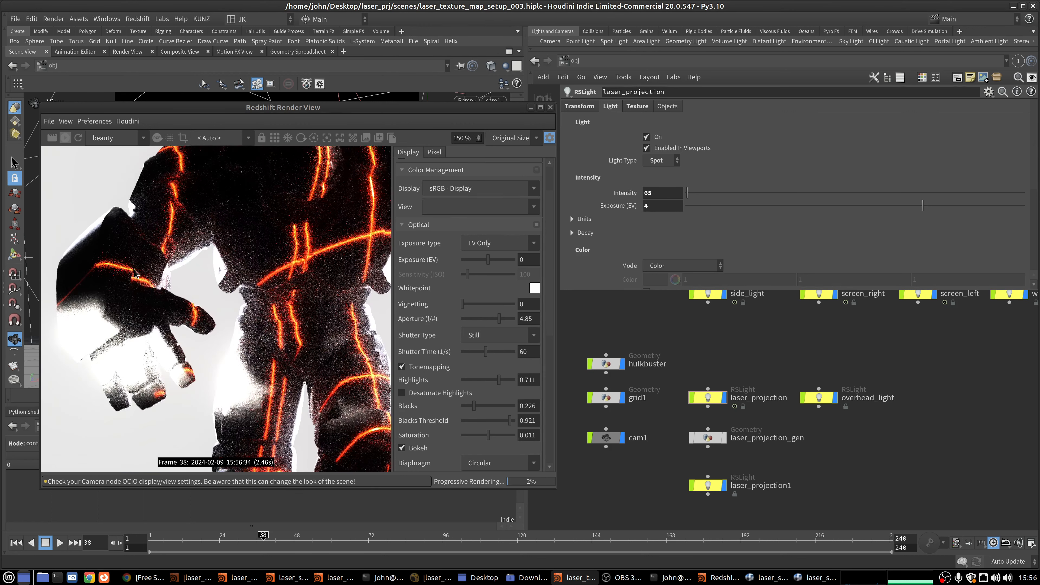
scroll(193, 238, "up", 1)
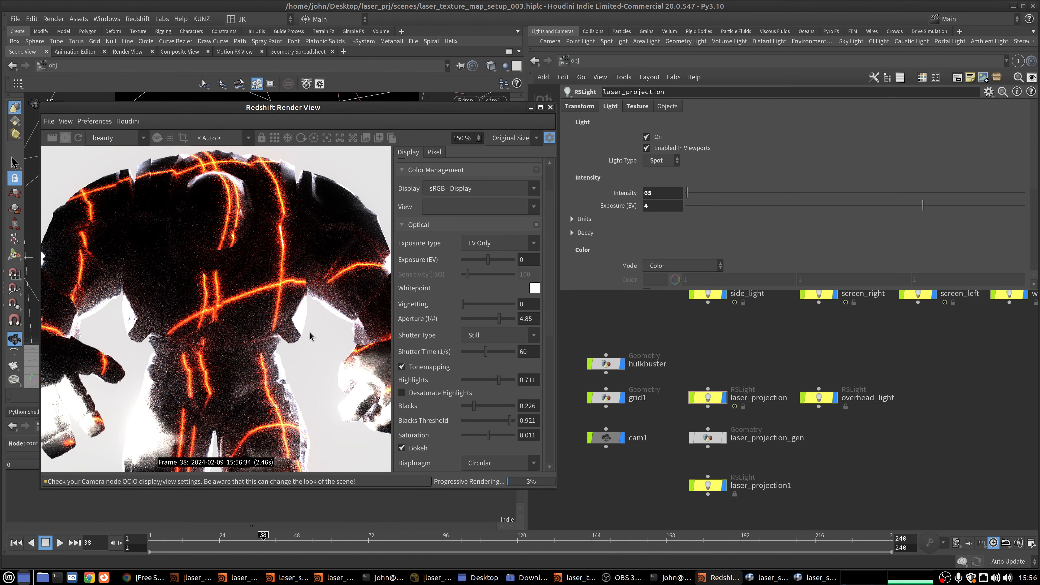
middle_click_drag(309, 336, 184, 232)
middle_click_drag(273, 360, 305, 359)
left_click(319, 545)
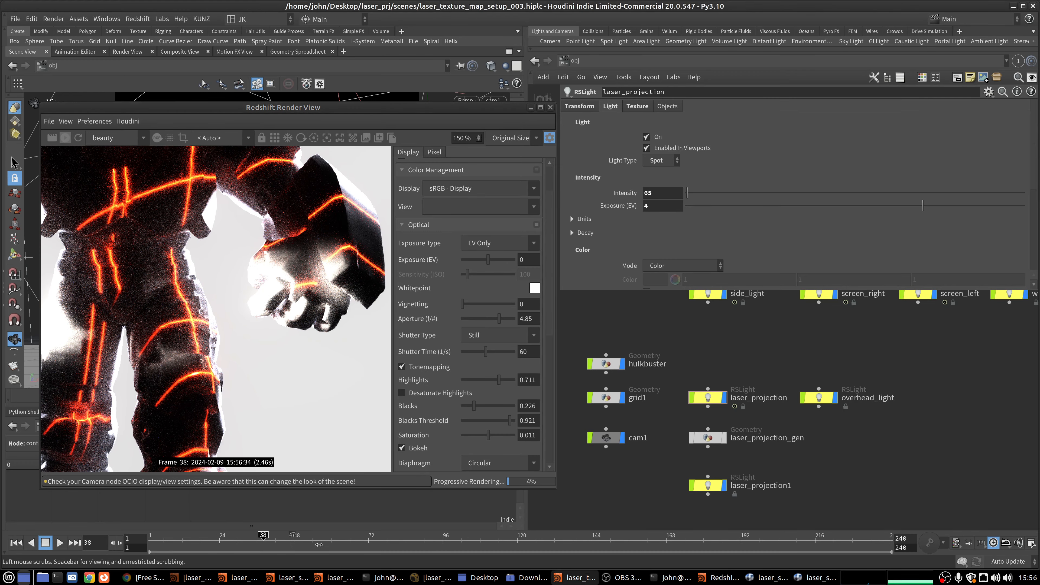
left_click_drag(319, 544, 377, 544)
scroll(179, 250, "down", 1)
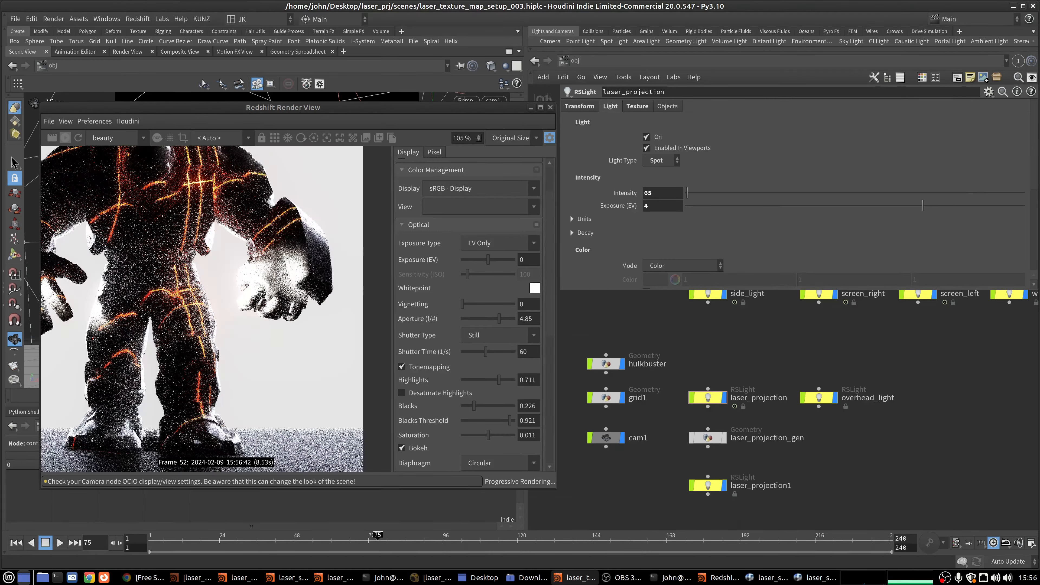
scroll(179, 250, "up", 3)
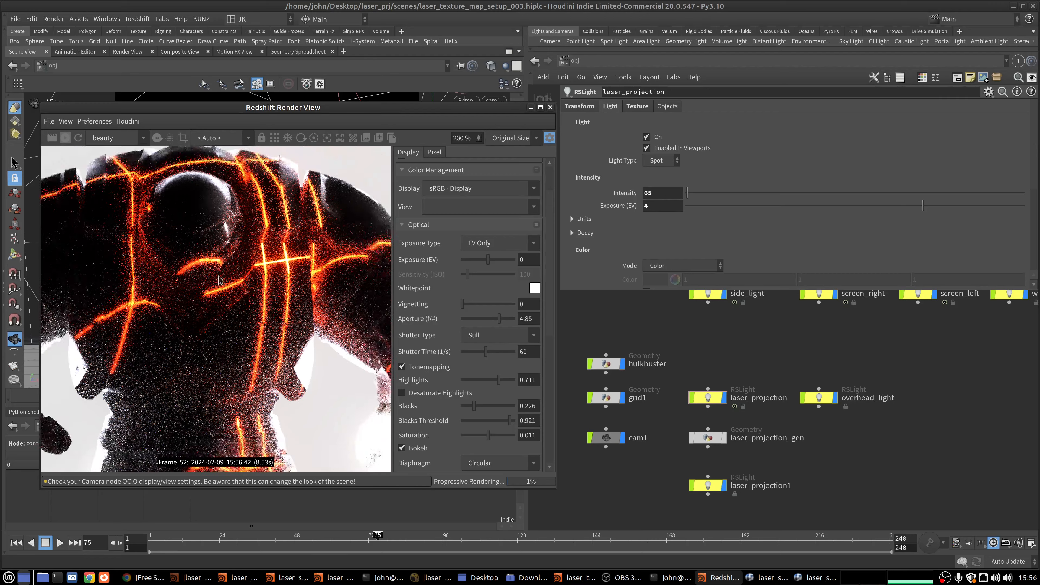
scroll(219, 279, "down", 3)
- Open the hulkbuster's Redshift material, examine StandardMaterial1's subsurface settings and inspect the light scattering on the rendered hand
left_click(605, 364)
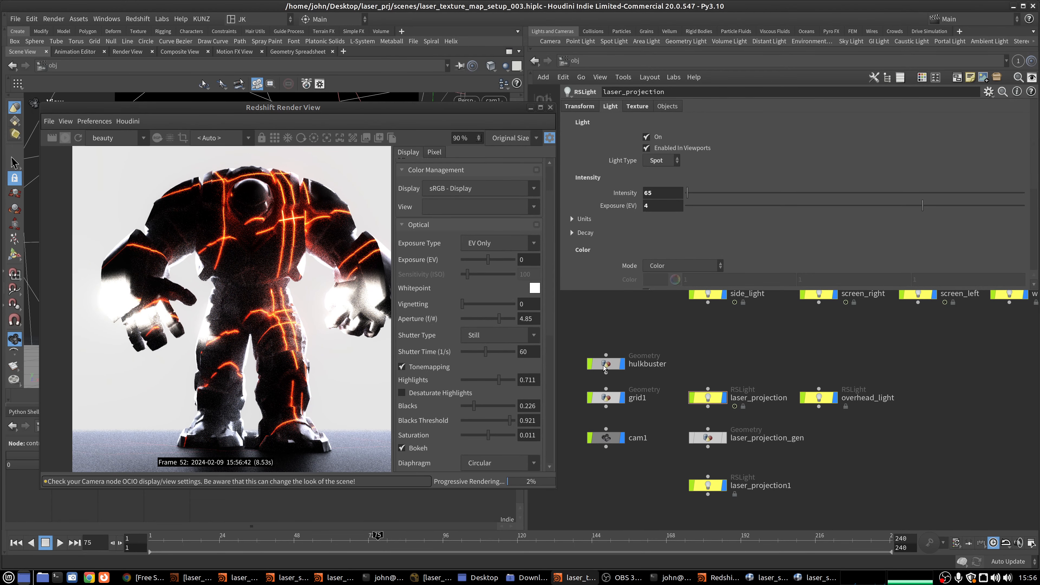
left_click(1006, 123)
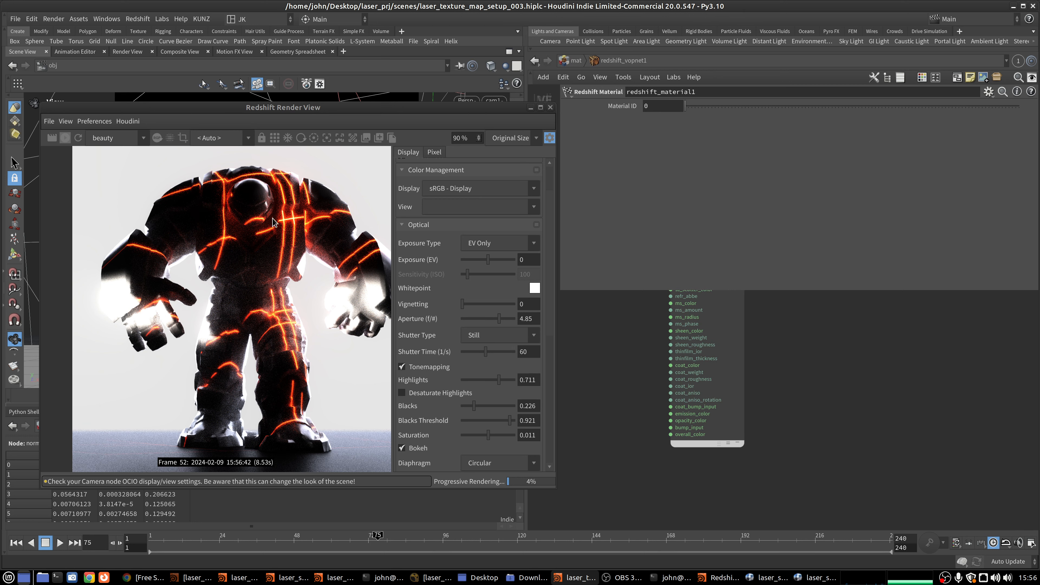
key("h")
left_click(716, 347)
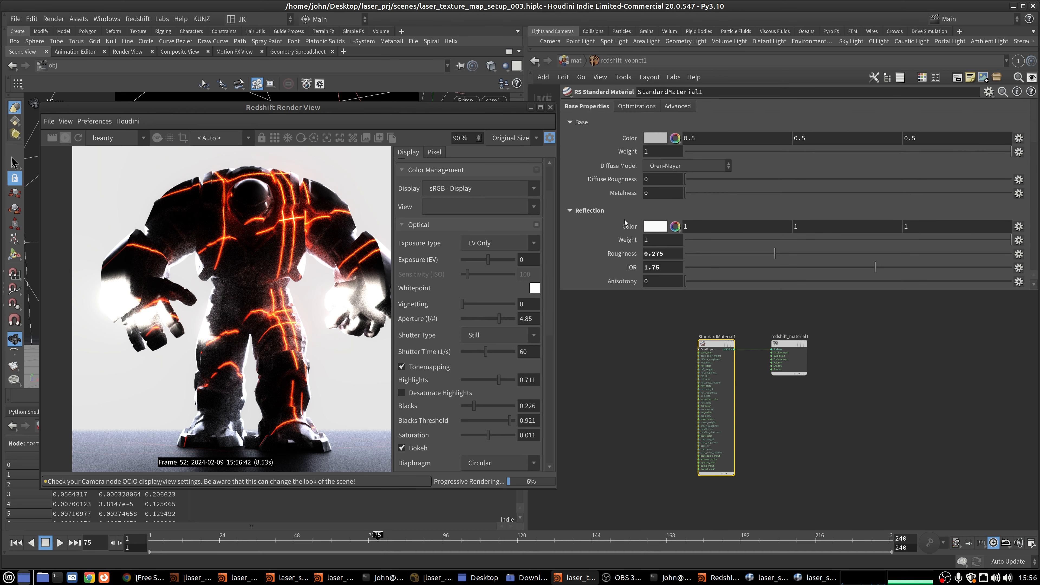
scroll(681, 195, "down", 3)
scroll(682, 196, "down", 10)
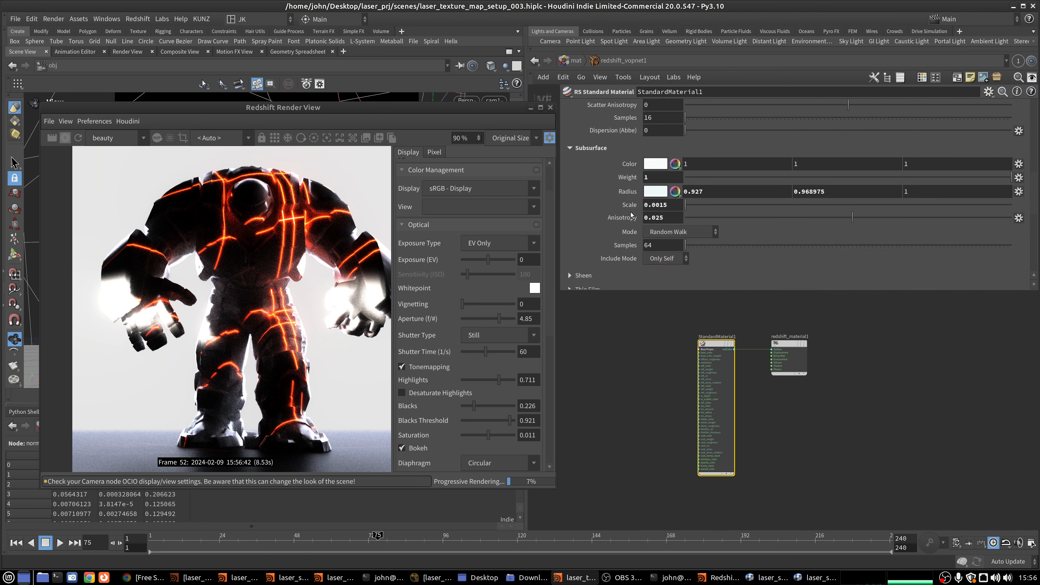
scroll(183, 308, "up", 6)
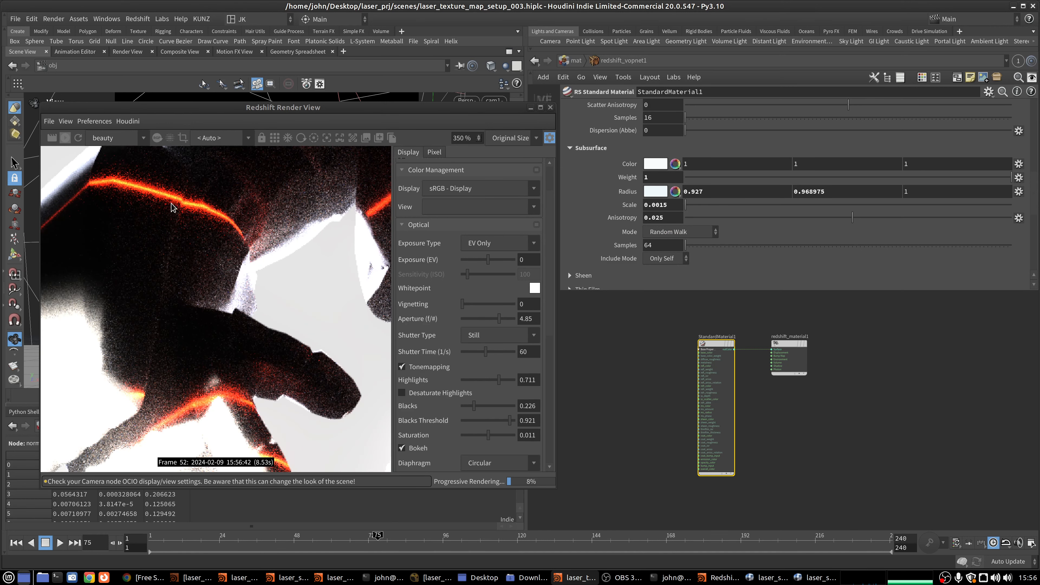
middle_click_drag(183, 377, 158, 341)
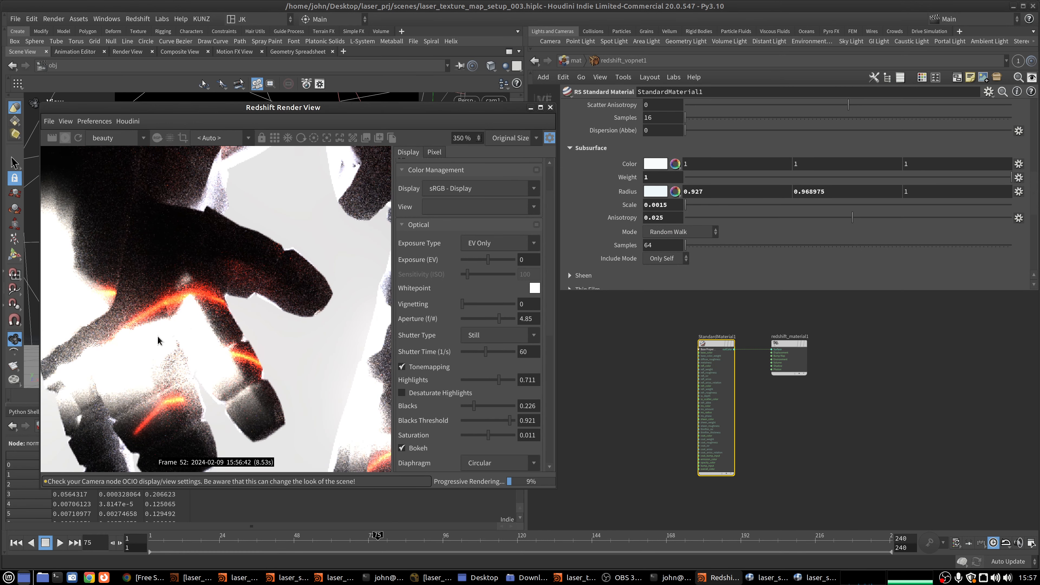
scroll(221, 342, "down", 8)
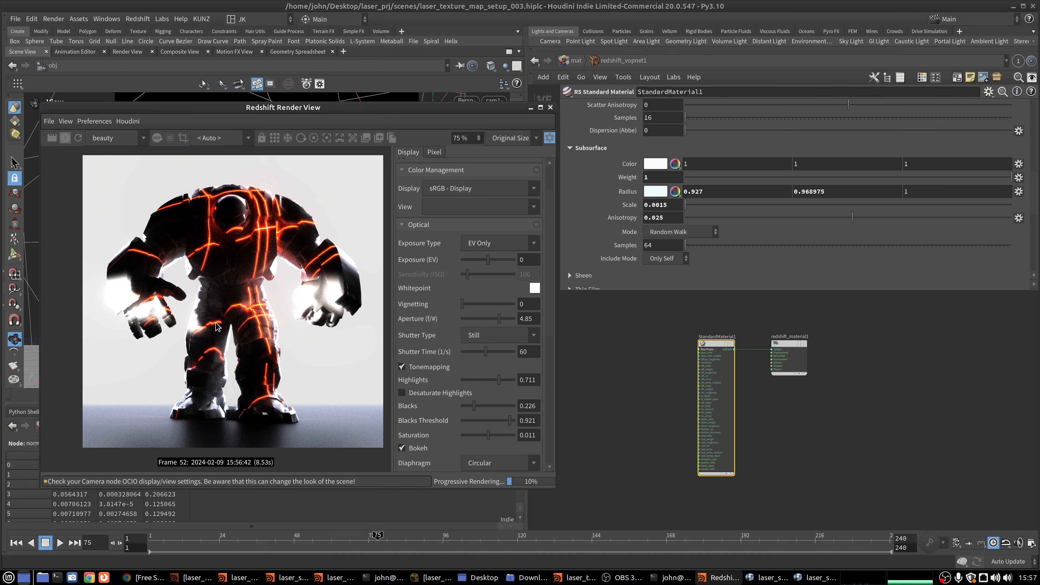
- Stop the interactive Redshift render and minimize the Redshift Render View
left_click(65, 139)
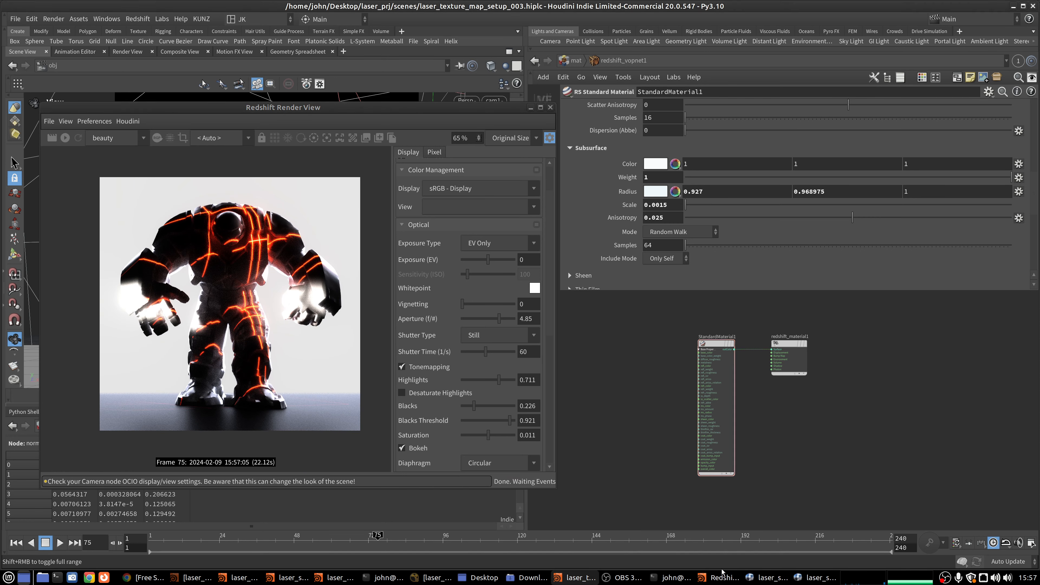
left_click(529, 108)
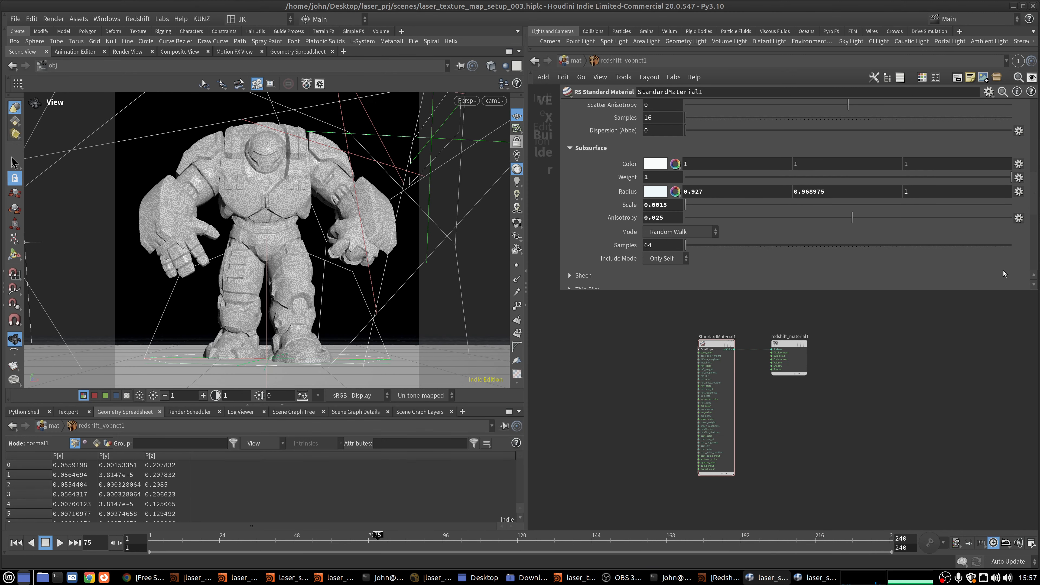
- Switch to the video player windows and play laser_scan_contact2.mp4 and laser_scan_contact.mp4 side by side
left_click_drag(0, 73, 303, 73)
key("space")
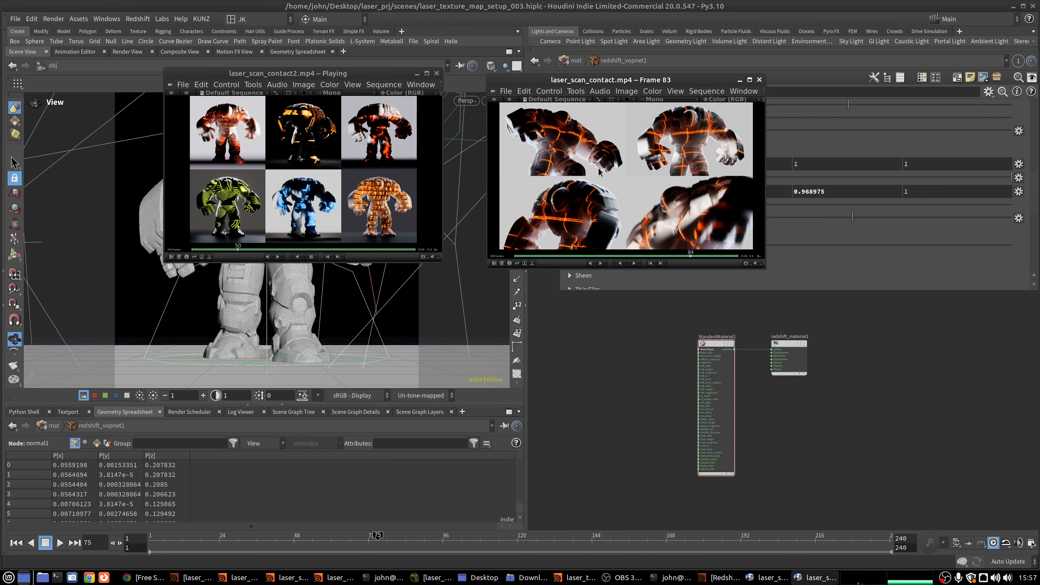
key("space")
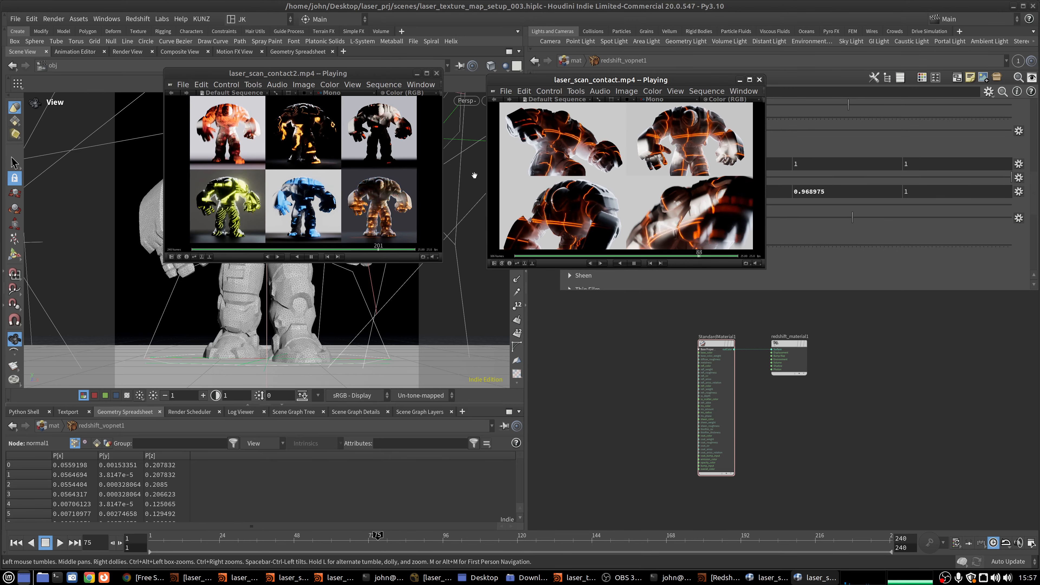
- Scale the laser_scan_contact.mp4 playback to 1:2, fit its window to the footage and place it clear of the other video
left_click_drag(570, 84, 609, 157)
double_click(608, 156)
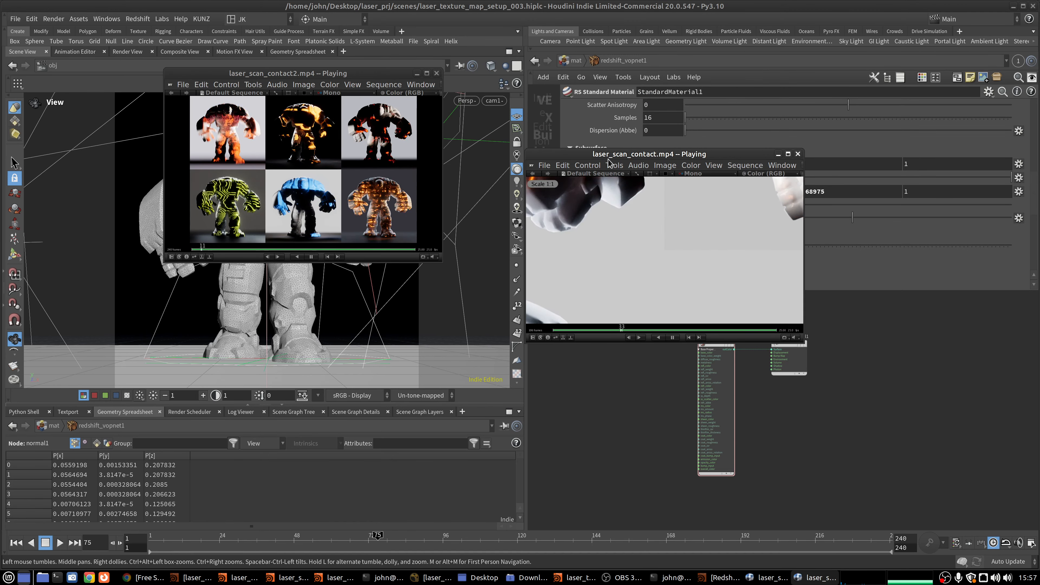
key("ctrl+2")
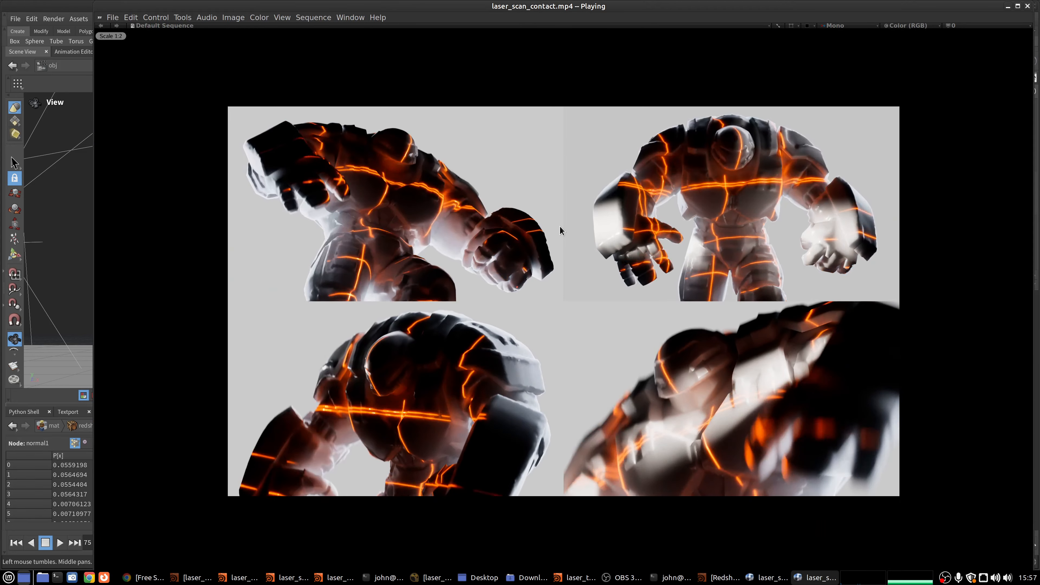
key("w")
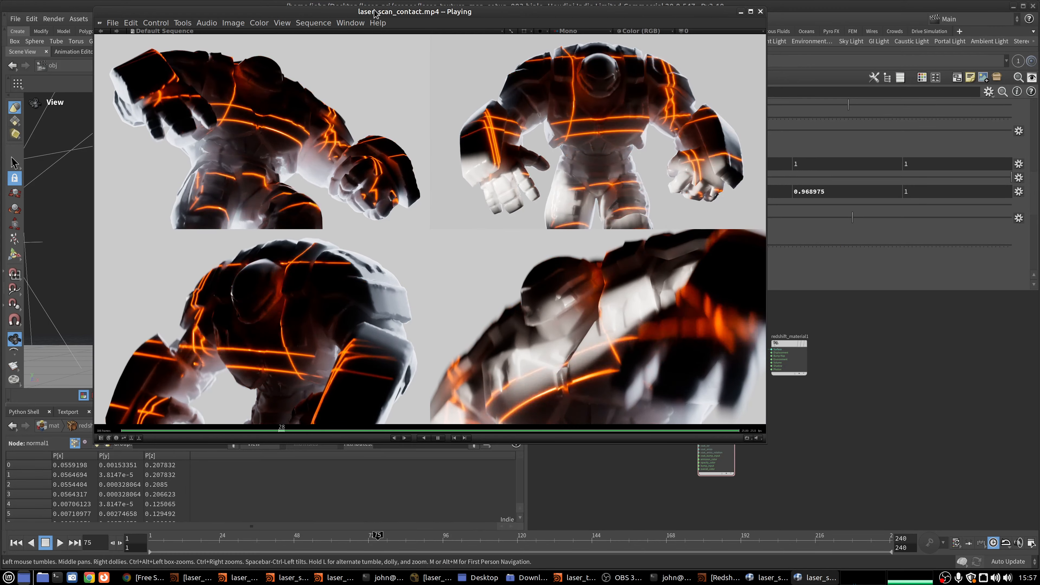
left_click_drag(386, 11, 644, 129)
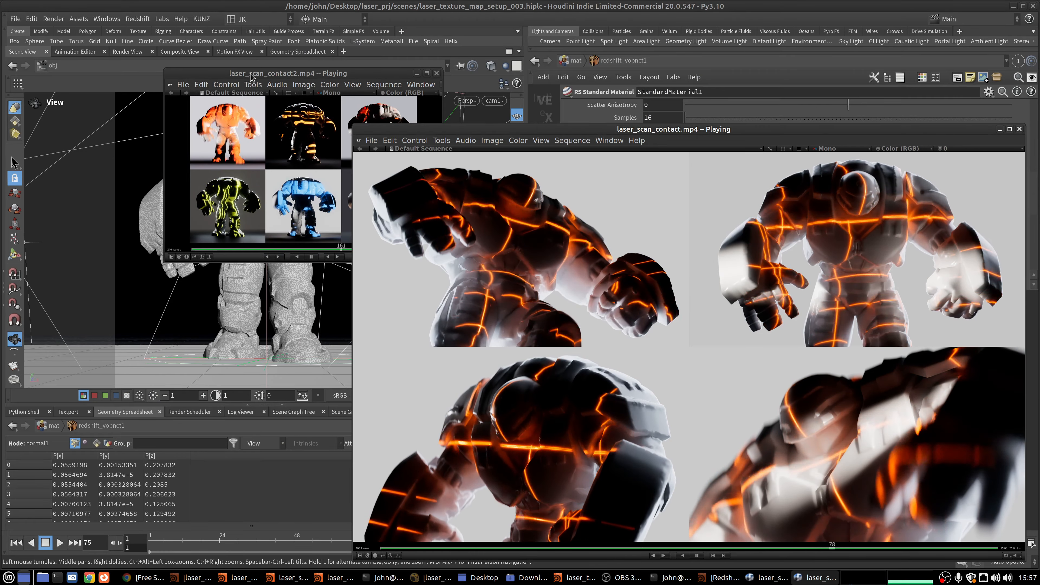
- Enlarge the laser_scan_contact2.mp4 player and reposition it to review its six laser projection variations alongside the other video
left_click_drag(246, 73, 150, 50)
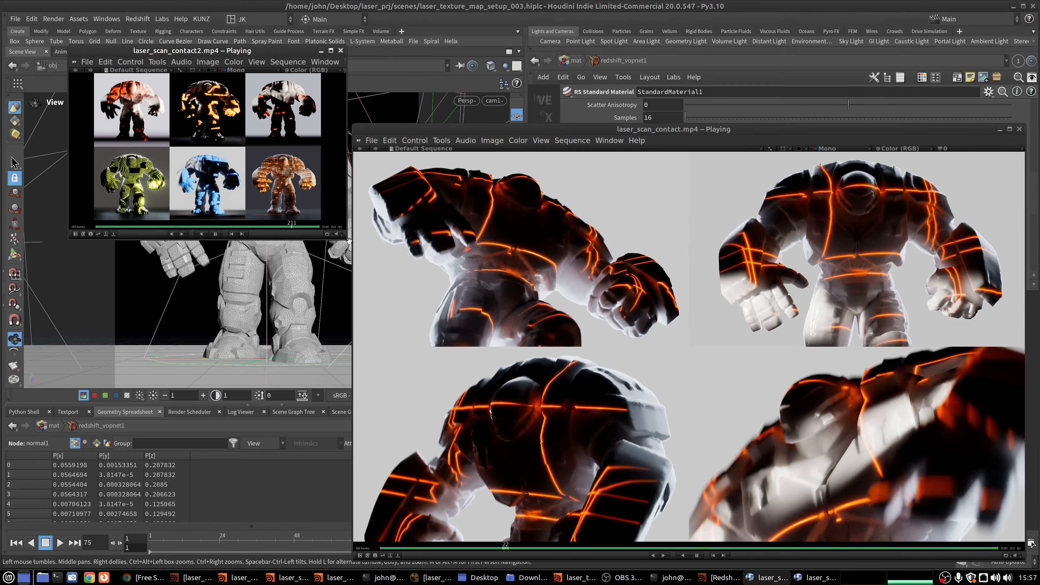
left_click_drag(342, 235, 688, 497)
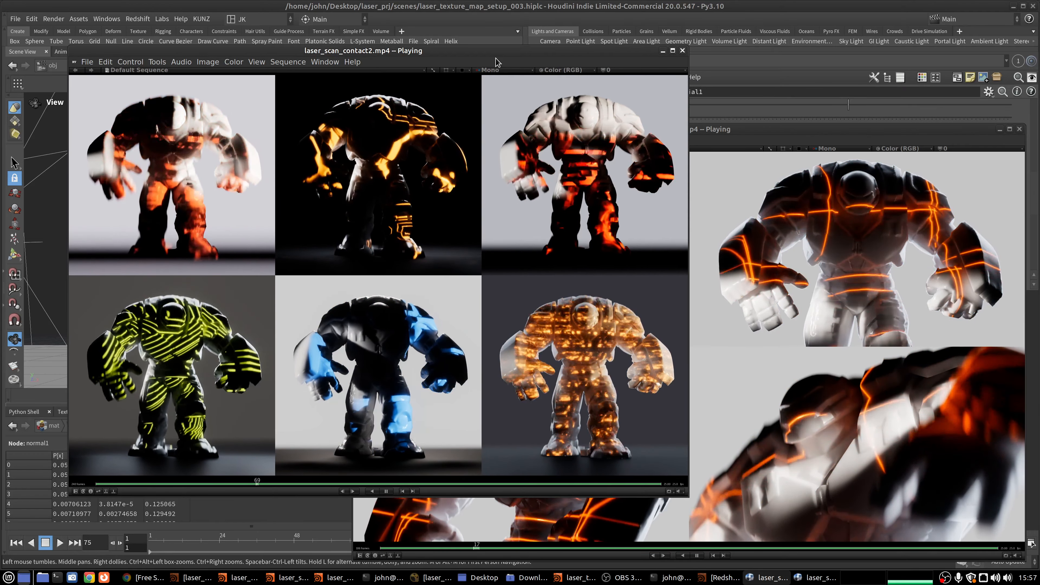
left_click_drag(486, 50, 437, 21)
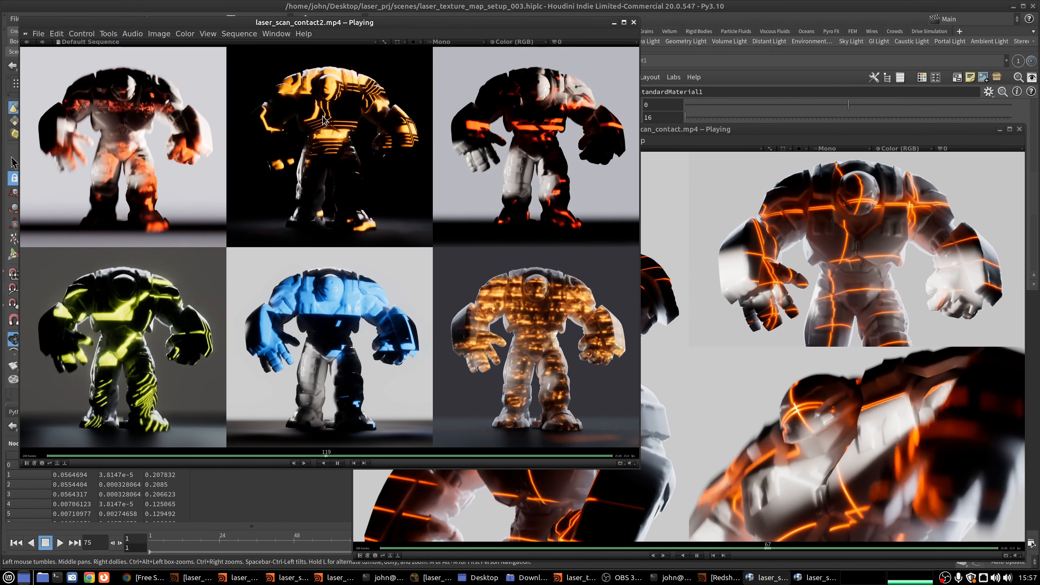